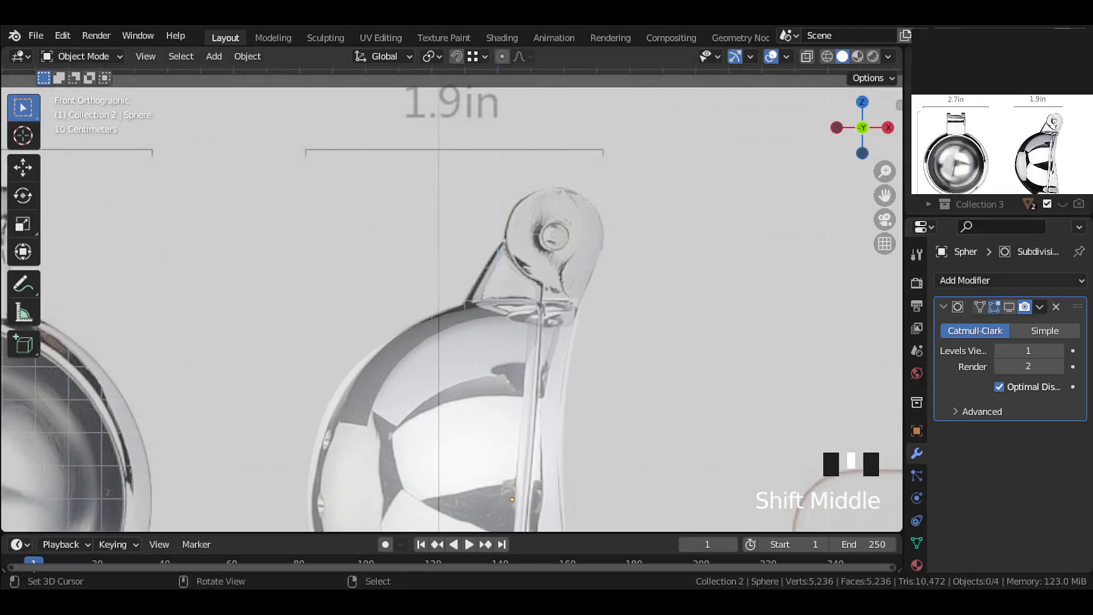
# Enter Edit Mode on the bowl mesh and select a four-by-four patch of faces on top of its outer rim.
pyautogui.scroll(2, 452, 310)
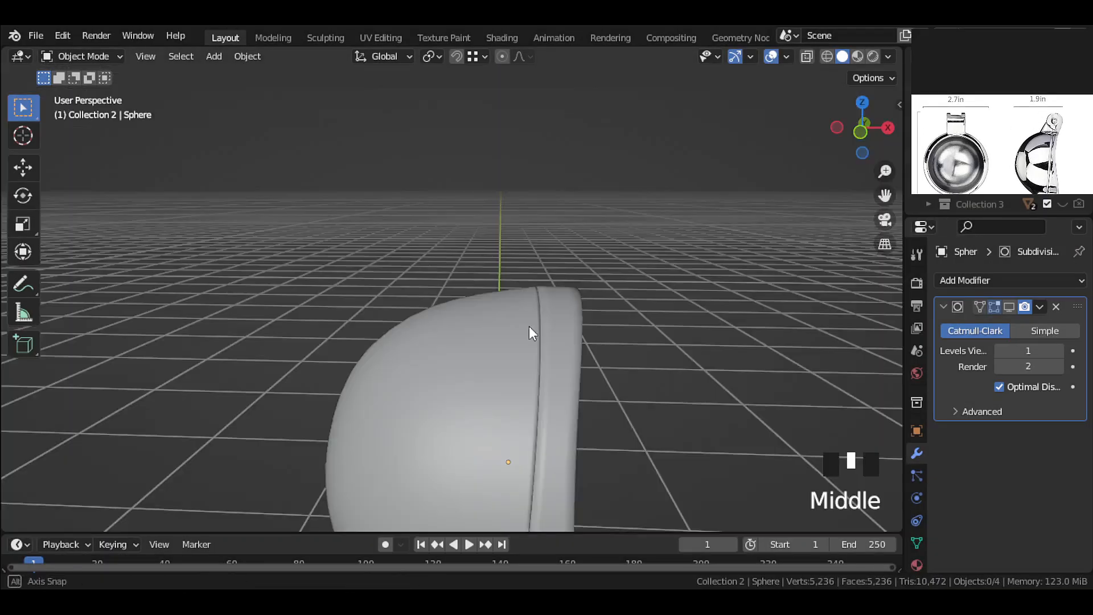
pyautogui.rightClick(572, 319)
pyautogui.press('Tab')
pyautogui.moveTo(571, 319); pyautogui.dragTo(415, 347, button='middle')
pyautogui.scroll(2, 414, 347)
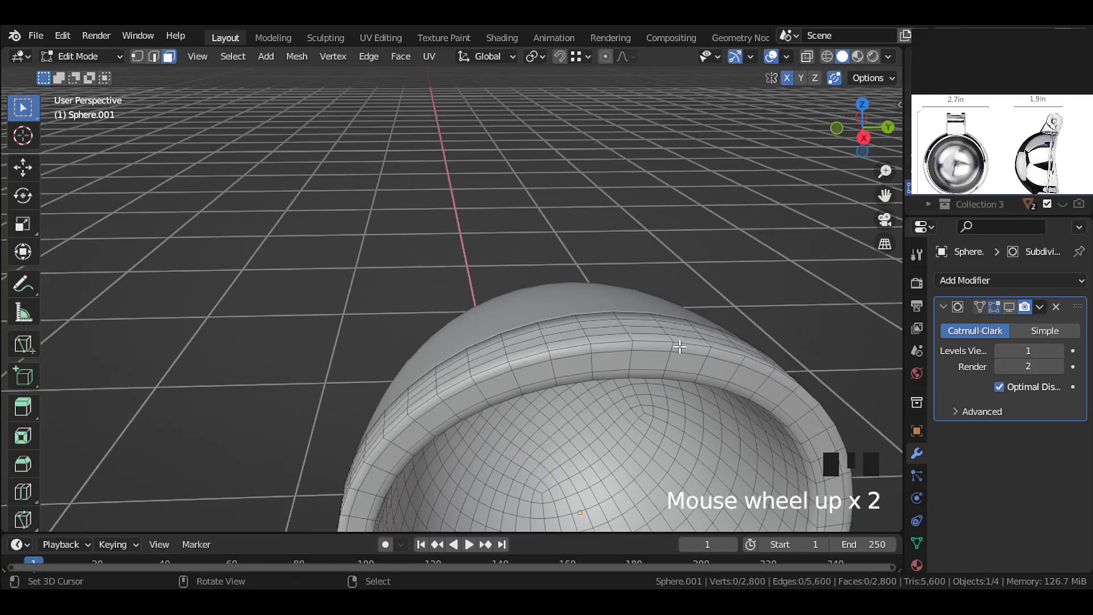
pyautogui.keyDown('shift'); pyautogui.moveTo(558, 500); pyautogui.dragTo(488, 358, button='middle'); pyautogui.keyUp('shift')
pyautogui.scroll(1, 488, 358)
pyautogui.keyDown('ctrl'); pyautogui.keyDown('shift'); pyautogui.rightClick(598, 319); pyautogui.keyUp('shift'); pyautogui.keyUp('ctrl')
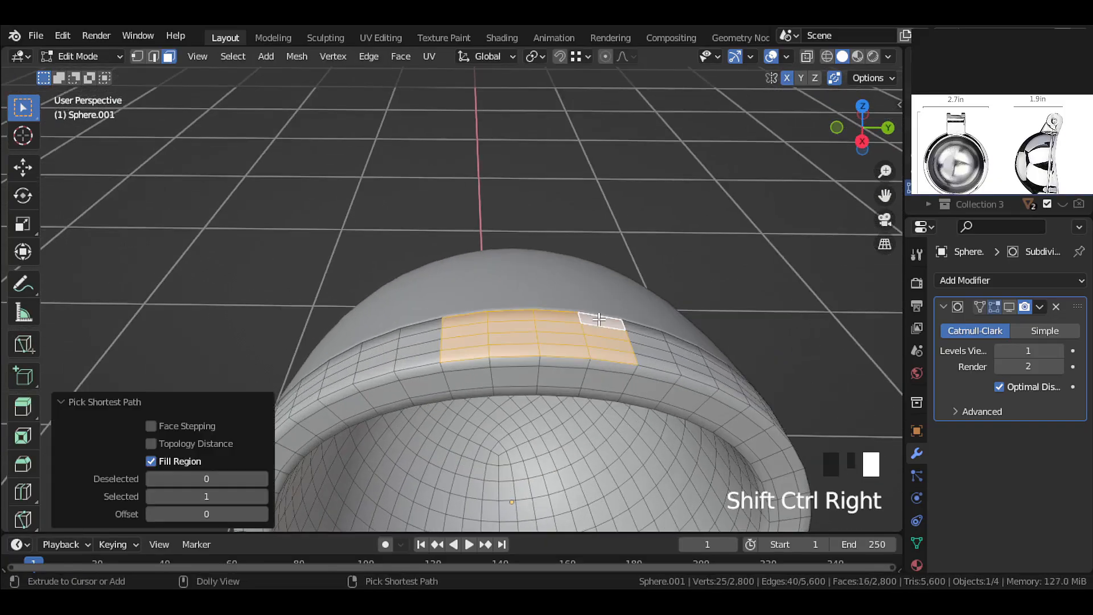
# Extrude the selected rim faces upward by about 0.043 m, matching the reference image.
pyautogui.press('KP_3')
pyautogui.scroll(2, 599, 319)
pyautogui.scroll(-1, 599, 319)
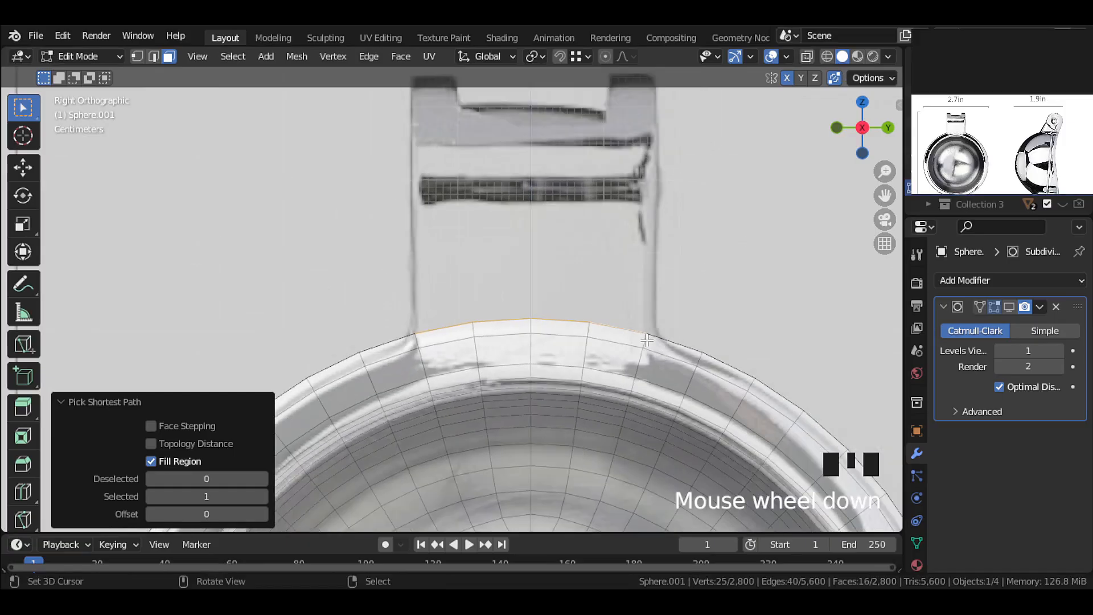
pyautogui.moveTo(599, 319); pyautogui.dragTo(703, 382, button='middle')
pyautogui.press('KP_1')
pyautogui.scroll(2, 555, 318)
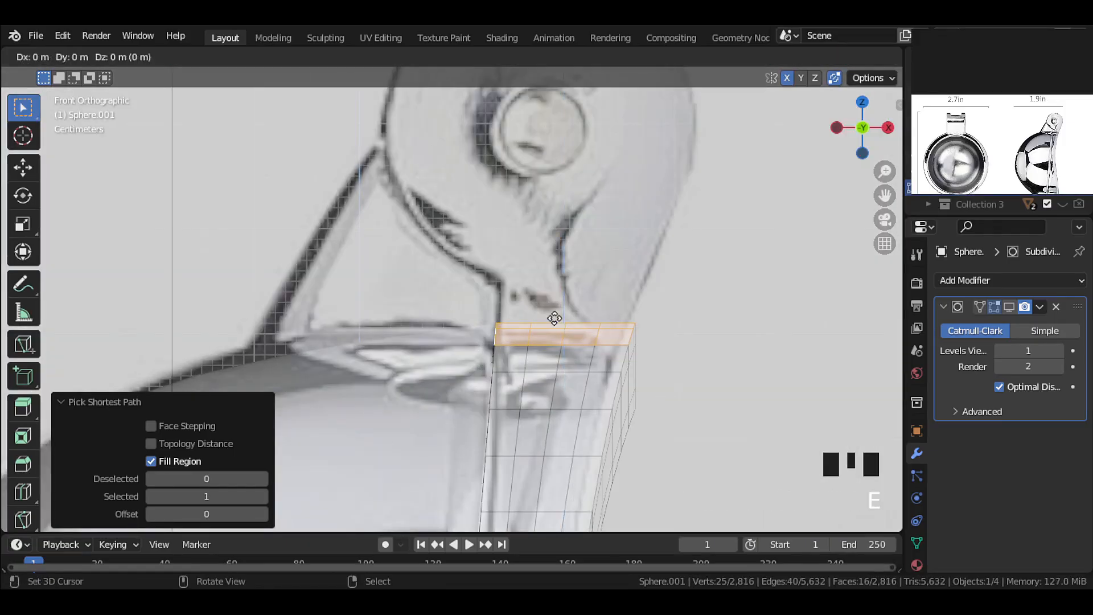
pyautogui.click(556, 274)
# Flatten the extruded faces by scaling them to 0 along Z, and raise them by 0.00845 m.
pyautogui.press('s')
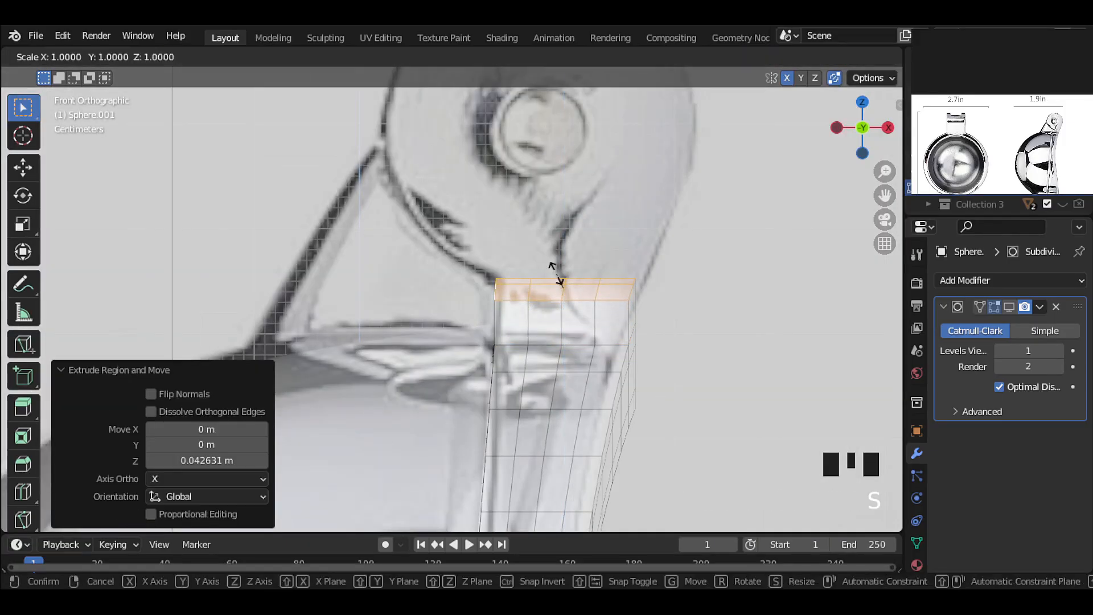
pyautogui.press('0')
pyautogui.press('Return')
pyautogui.press('g')
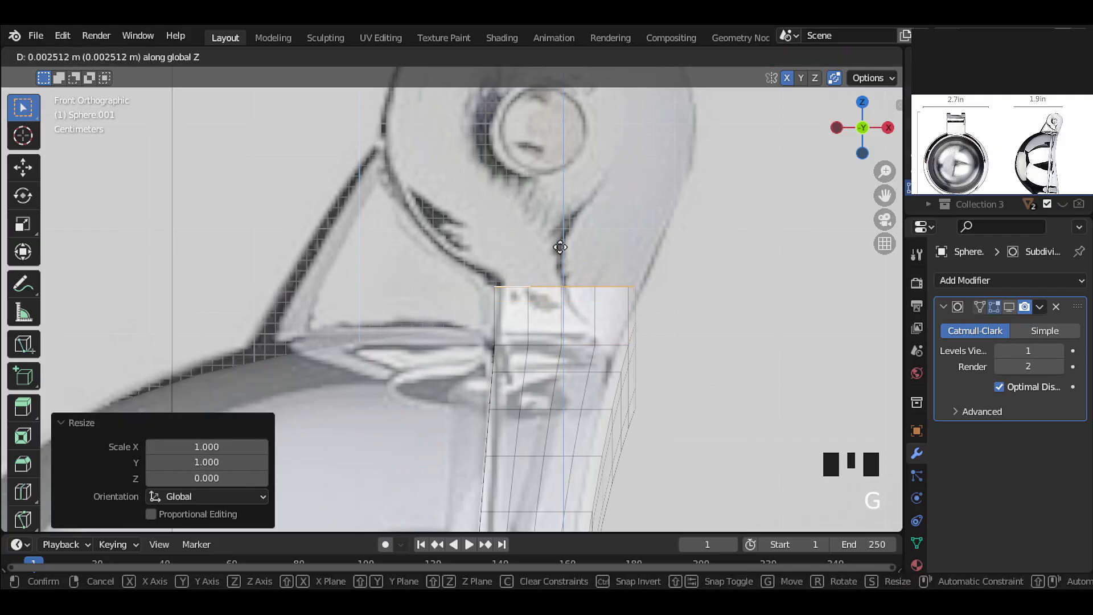
pyautogui.click(573, 184)
pyautogui.scroll(1, 565, 256)
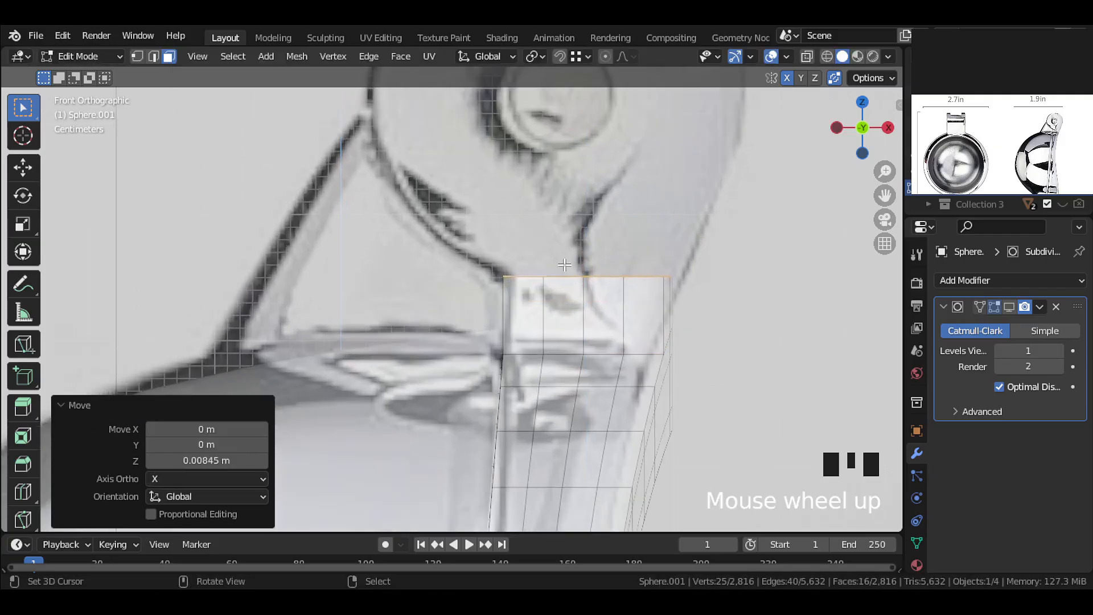
pyautogui.scroll(-1, 572, 305)
# Snap the 3D cursor to the middle two edges along the block's dome-side top border and make it the pivot point.
pyautogui.moveTo(576, 285); pyautogui.dragTo(532, 327, button='middle')
pyautogui.keyDown('shift'); pyautogui.moveTo(532, 316); pyautogui.dragTo(489, 339, button='middle'); pyautogui.keyUp('shift')
pyautogui.click(154, 56)
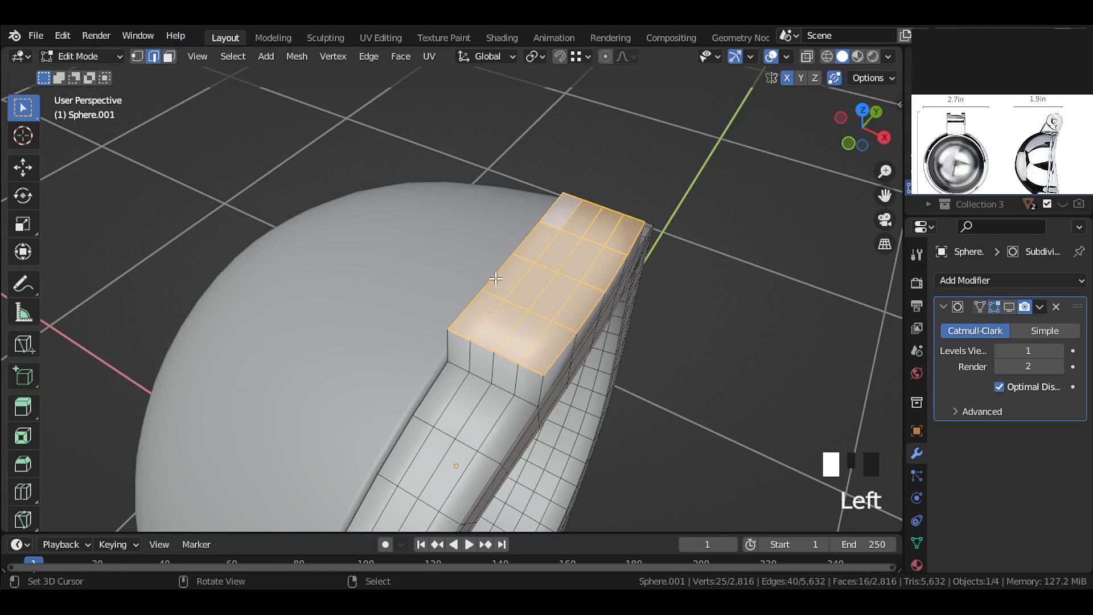
pyautogui.rightClick(499, 270)
pyautogui.keyDown('shift'); pyautogui.rightClick(526, 235); pyautogui.keyUp('shift')
pyautogui.hotkey('shift', 's')
pyautogui.click(530, 310)
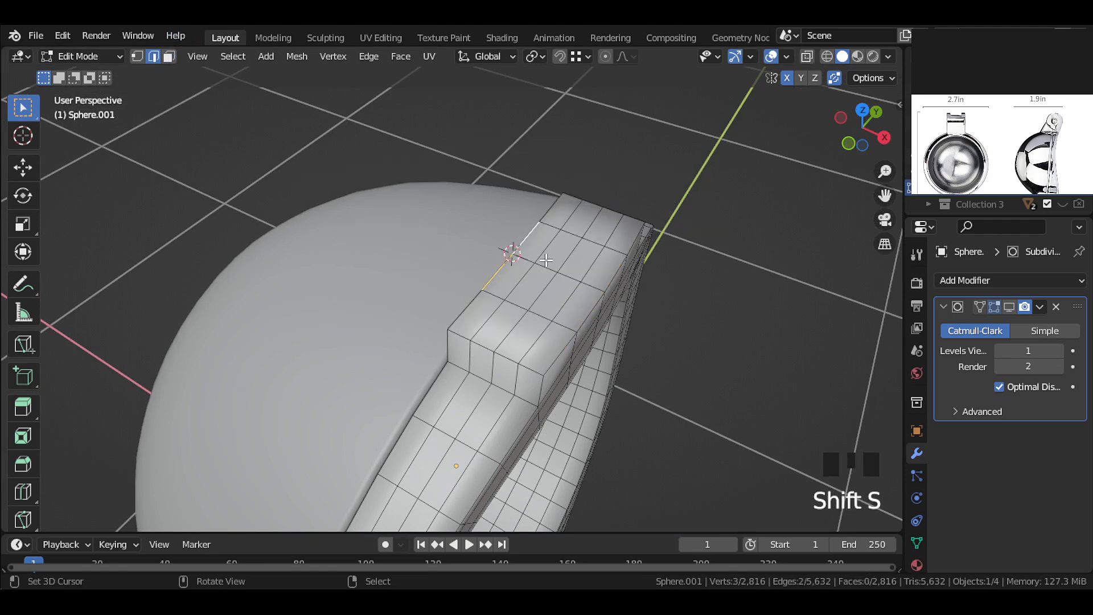
pyautogui.click(535, 55)
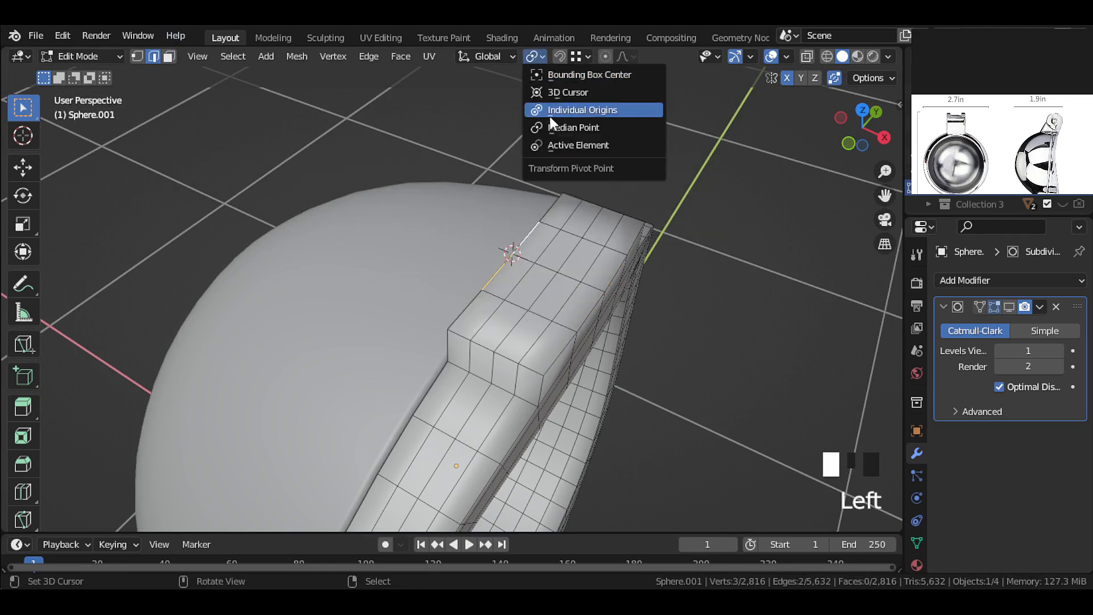
pyautogui.click(552, 93)
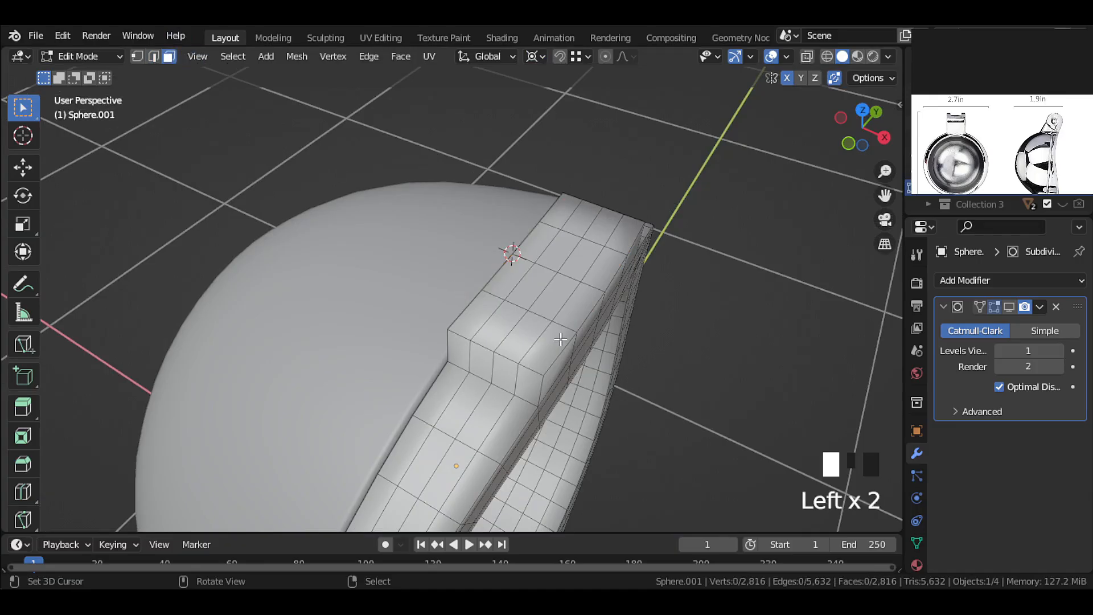
# Select the block's top faces and scale them by 1.140 along X from the 3D cursor to match the reference.
pyautogui.keyDown('ctrl'); pyautogui.keyDown('shift'); pyautogui.rightClick(558, 212); pyautogui.keyUp('shift'); pyautogui.keyUp('ctrl')
pyautogui.press('KP_3')
pyautogui.press('KP_1')
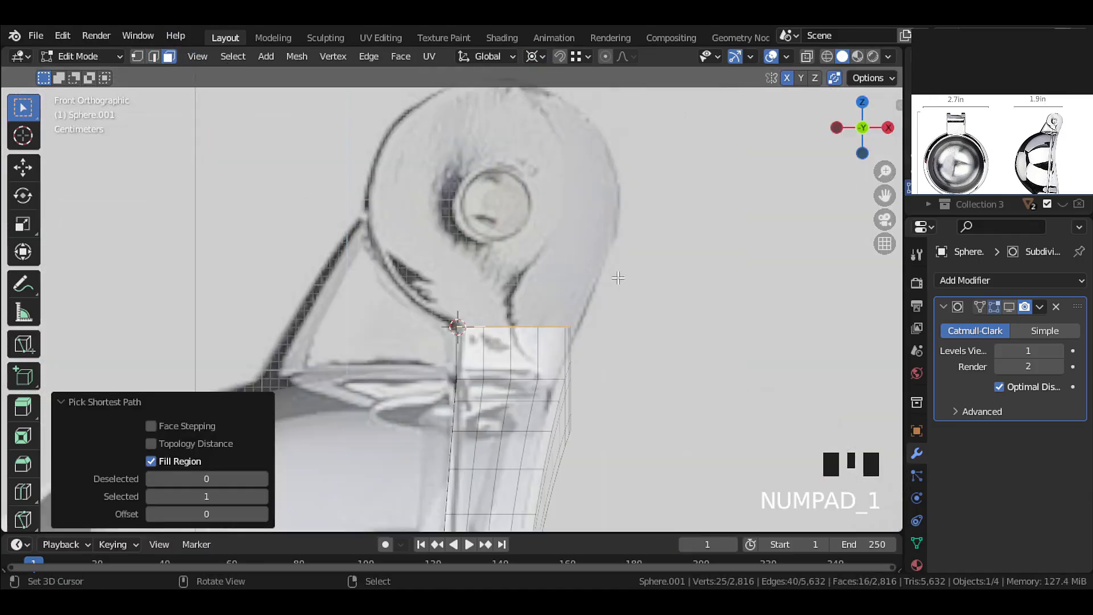
pyautogui.press('s')
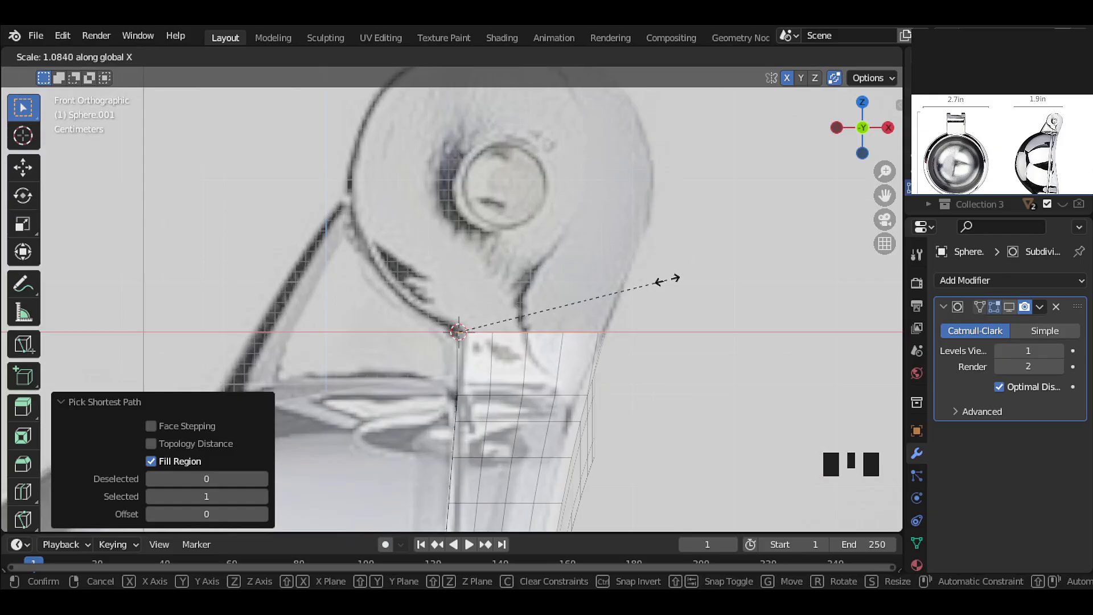
pyautogui.click(759, 265)
# Delete the faces on top of the extruded block.
pyautogui.moveTo(760, 265); pyautogui.dragTo(612, 341, button='middle')
pyautogui.scroll(3, 490, 220)
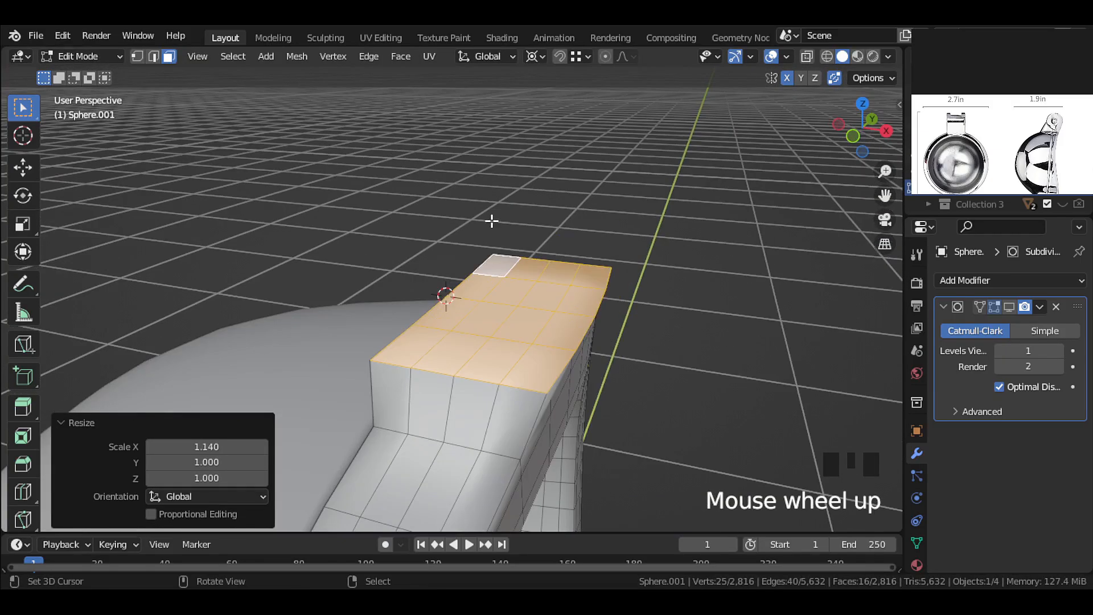
pyautogui.press('x')
pyautogui.click(456, 149)
pyautogui.click(153, 56)
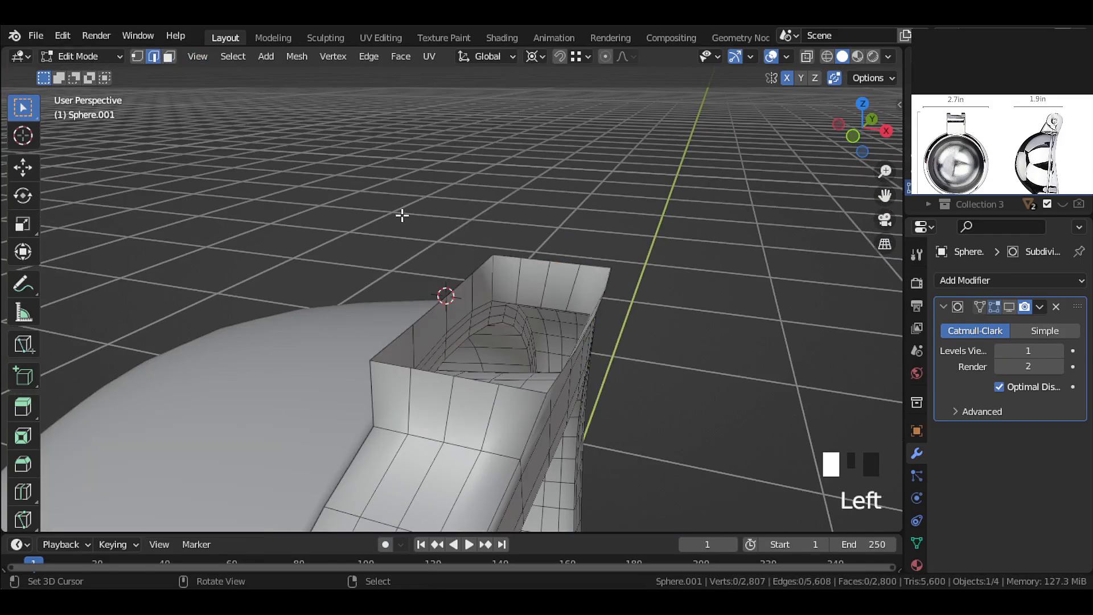
# Add a 16-vertex cylinder at the 3D cursor, aligned to the front view.
pyautogui.press('KP_1')
pyautogui.hotkey('shift', 'a')
pyautogui.click(408, 145)
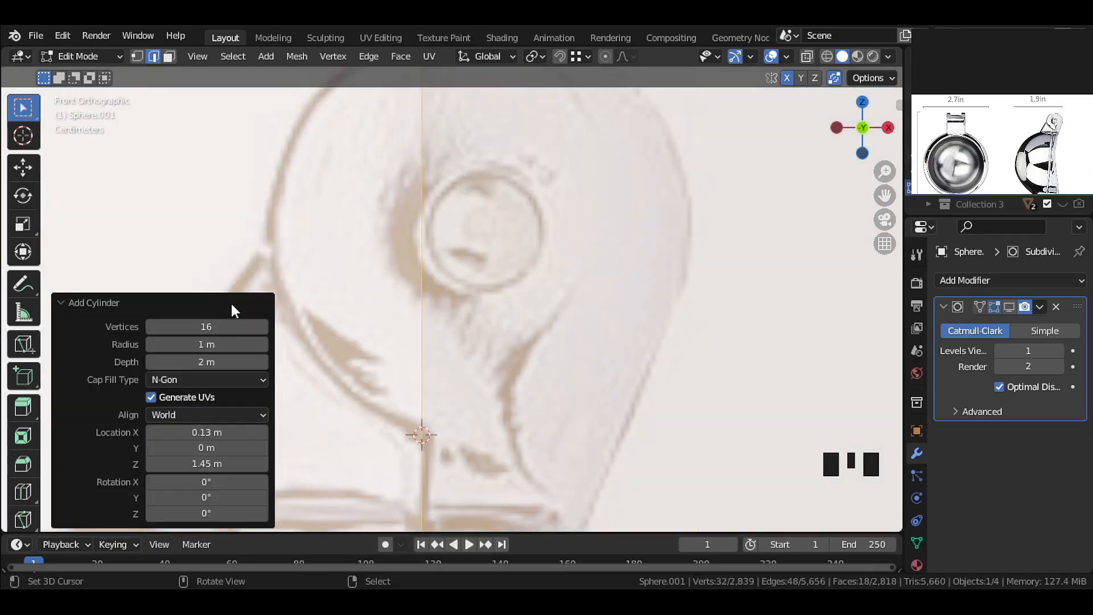
pyautogui.click(234, 450)
# Scale the cylinder down by about 0.269 and 0.577, and centre it on the reference's hinge circle.
pyautogui.scroll(-3, 627, 370)
pyautogui.press('s')
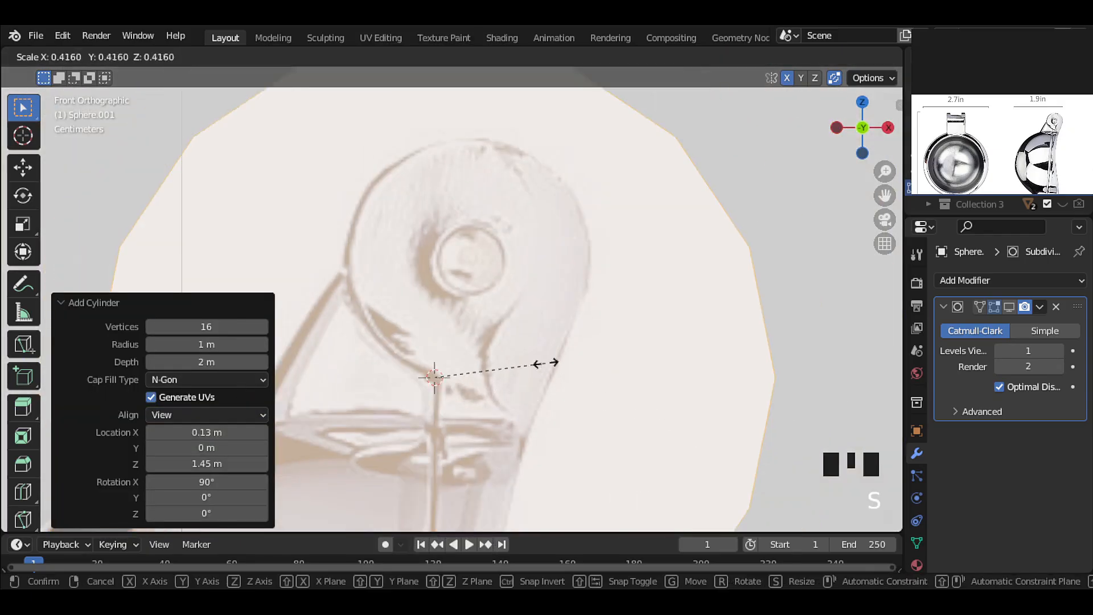
pyautogui.click(504, 359)
pyautogui.press('g')
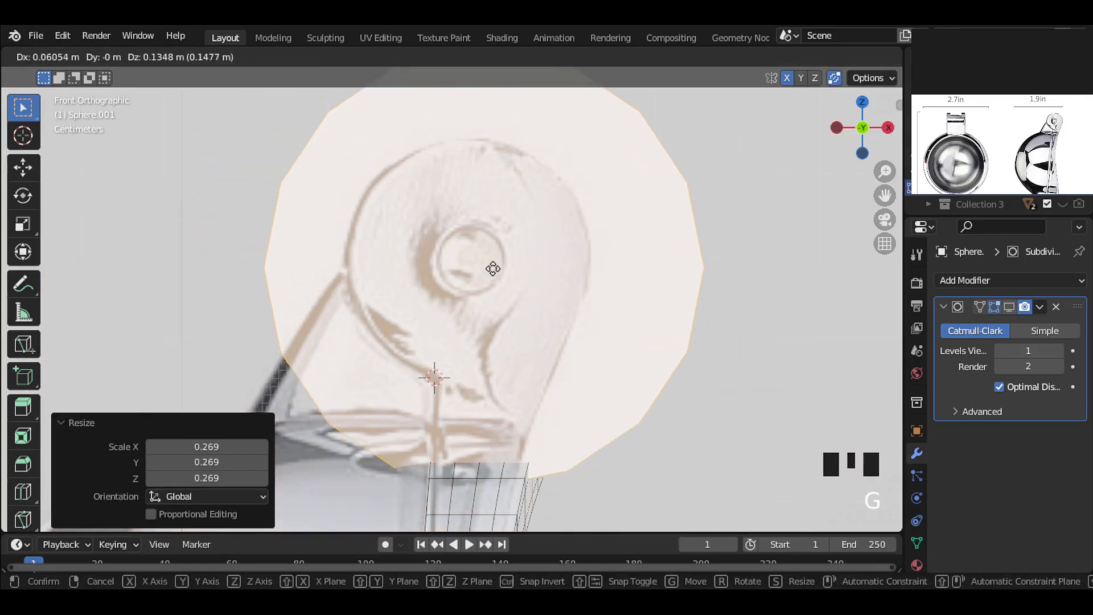
pyautogui.click(493, 268)
pyautogui.press('s')
pyautogui.click(501, 279)
# Fine-tune the cylinder's size and position so its outline follows the rounded hinge in the reference.
pyautogui.scroll(2, 502, 278)
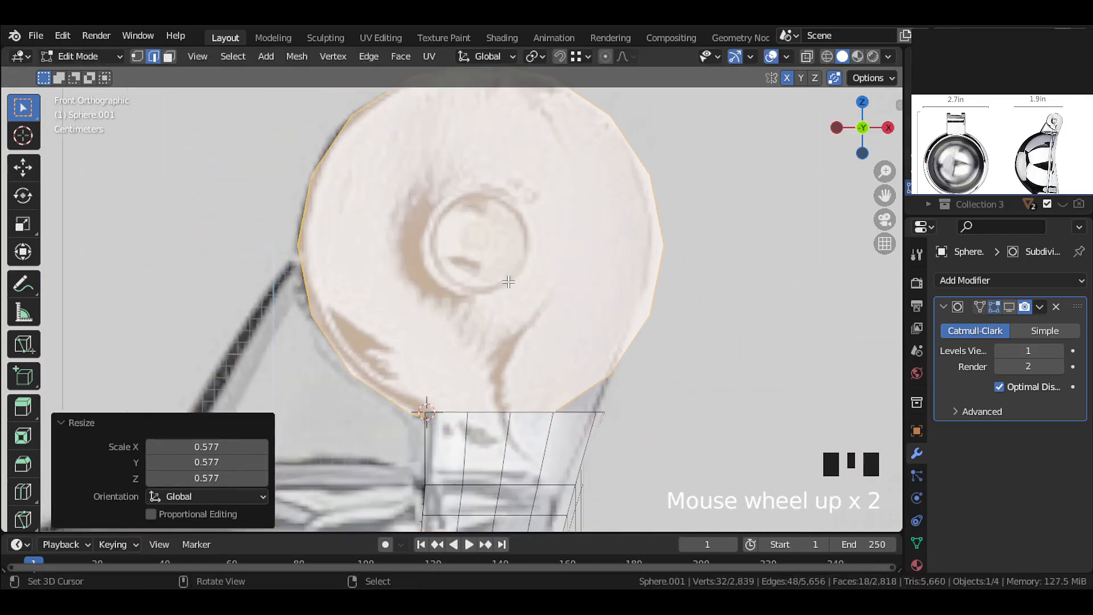
pyautogui.keyDown('shift'); pyautogui.moveTo(489, 255); pyautogui.dragTo(510, 305, button='middle'); pyautogui.keyUp('shift')
pyautogui.press('g')
pyautogui.click(512, 311)
pyautogui.press('s')
pyautogui.click(548, 256)
pyautogui.press('g')
pyautogui.press('s')
pyautogui.click(636, 225)
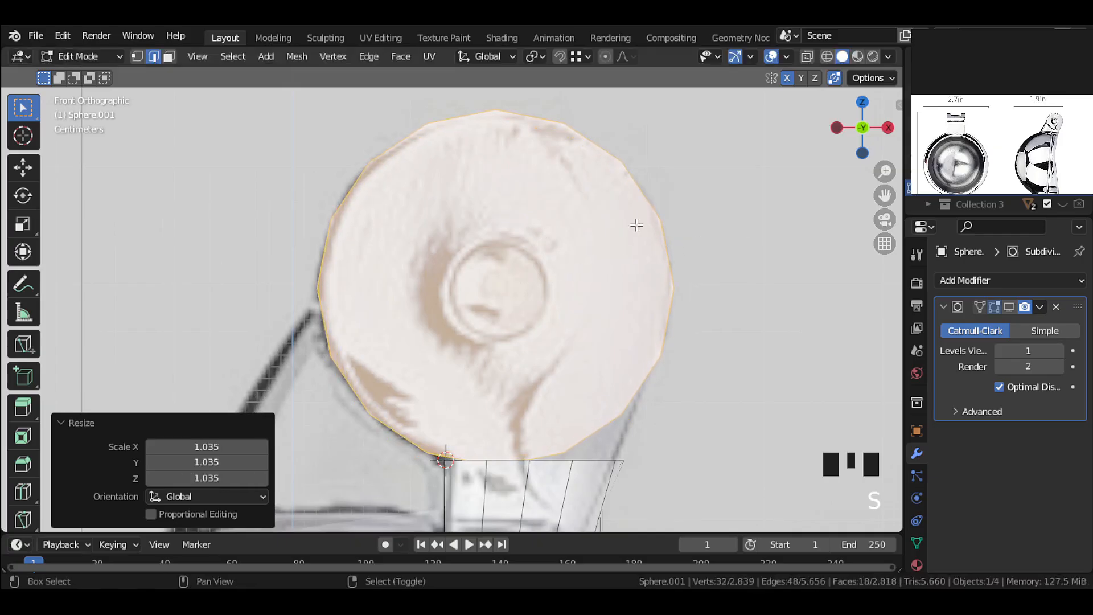
pyautogui.press('g')
pyautogui.click(585, 216)
# Rotate the cylinder about -6.05° plus a slight 0.0376° correction so a vertex meets the block's dome-side top corner.
pyautogui.scroll(3, 526, 271)
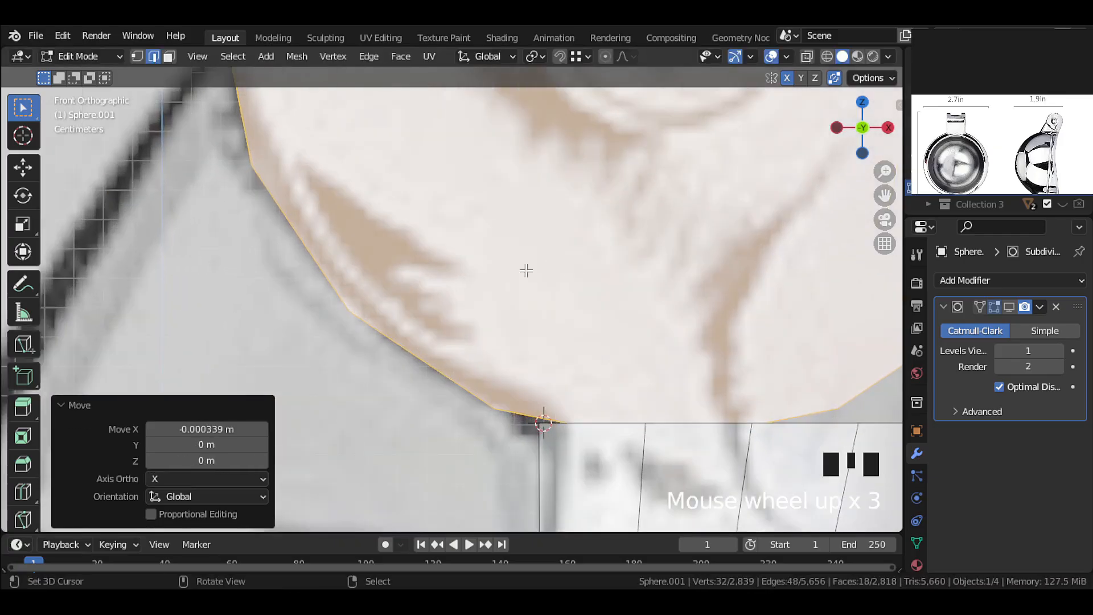
pyautogui.scroll(2, 524, 304)
pyautogui.scroll(2, 463, 215)
pyautogui.press('r')
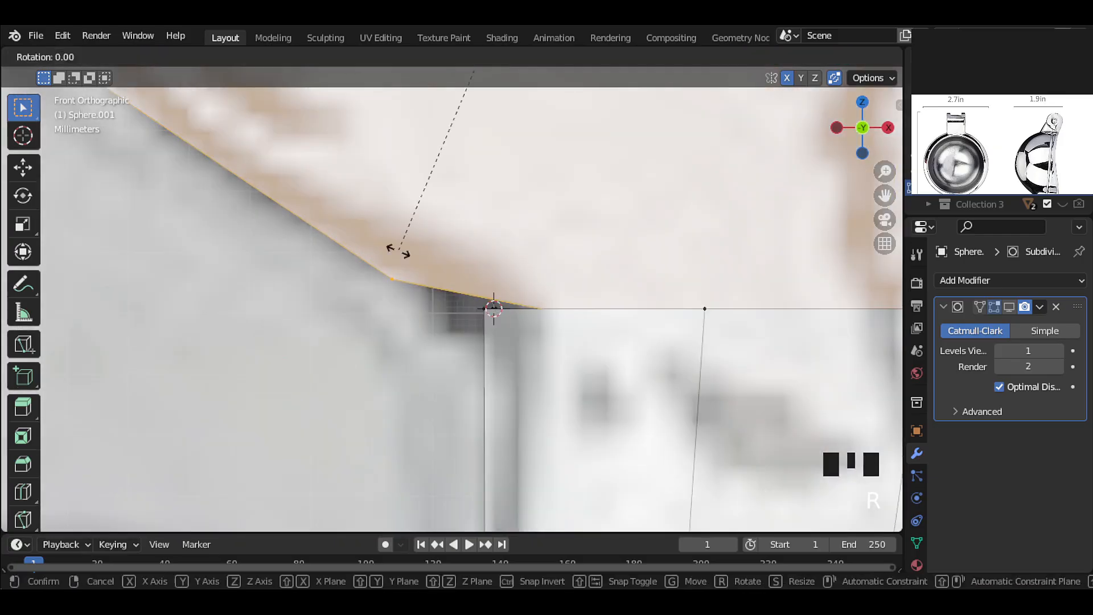
pyautogui.click(485, 289)
pyautogui.scroll(2, 485, 289)
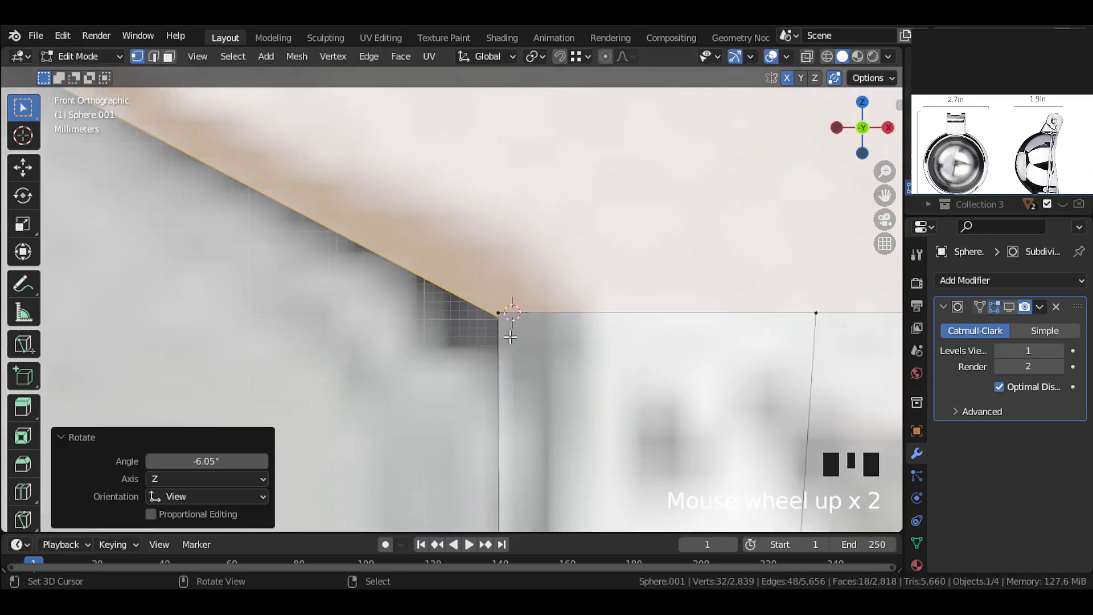
pyautogui.keyDown('shift'); pyautogui.scroll(1, 507, 260); pyautogui.keyUp('shift')
pyautogui.scroll(6, 461, 175)
pyautogui.scroll(5, 489, 376)
pyautogui.scroll(2, 489, 376)
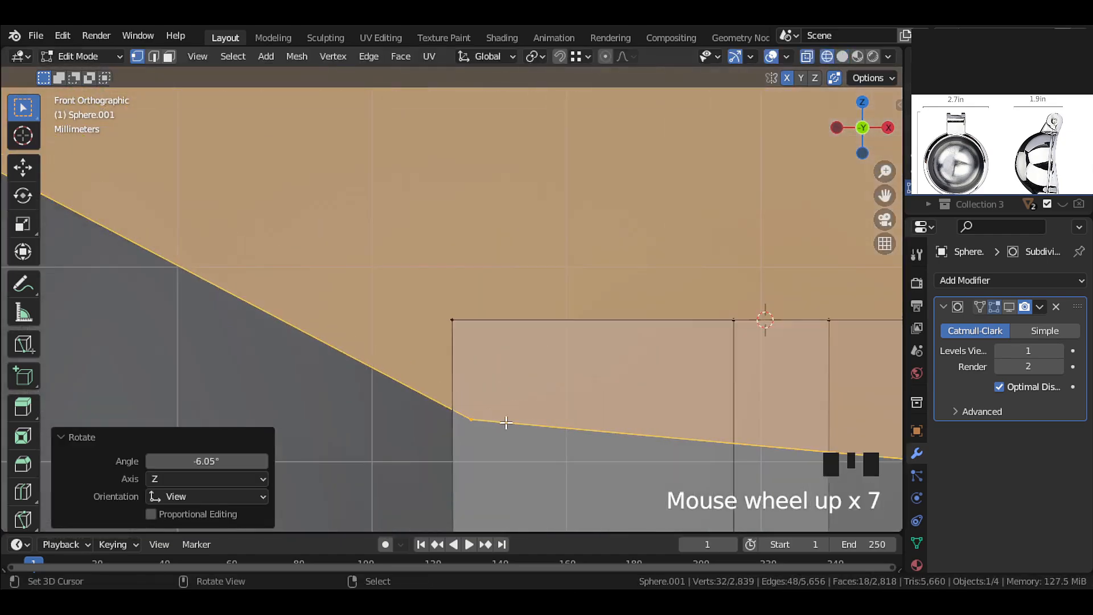
pyautogui.press('r')
pyautogui.click(488, 419)
pyautogui.scroll(-17, 493, 394)
pyautogui.scroll(-13, 492, 394)
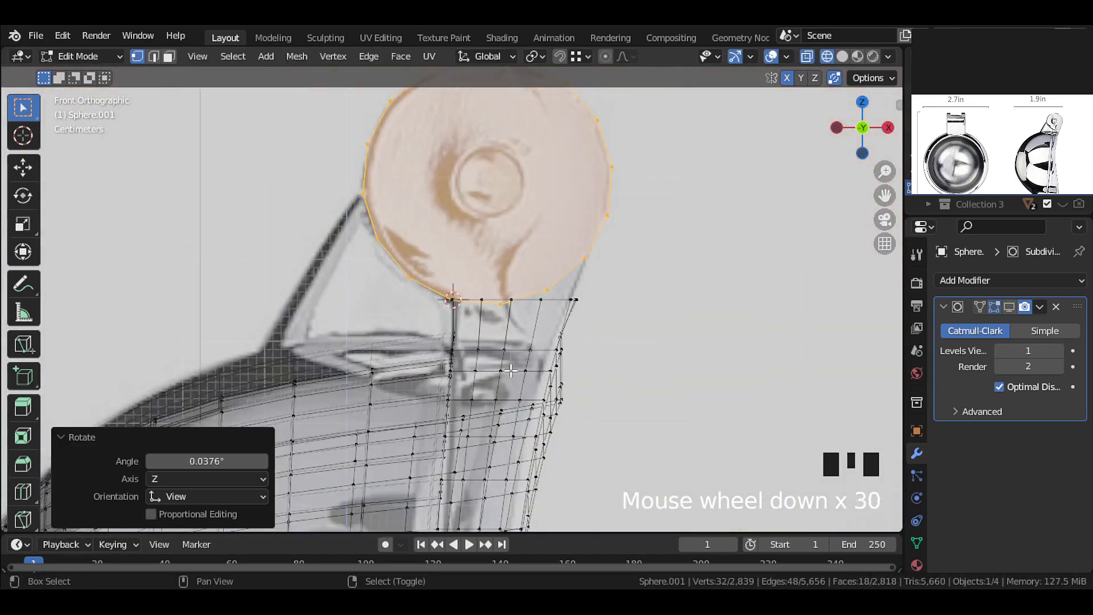
# Move the cylinder's near end face along Y to line up with the side of the base block.
pyautogui.keyDown('shift'); pyautogui.moveTo(493, 394); pyautogui.dragTo(455, 230, button='middle'); pyautogui.keyUp('shift')
pyautogui.click(169, 56)
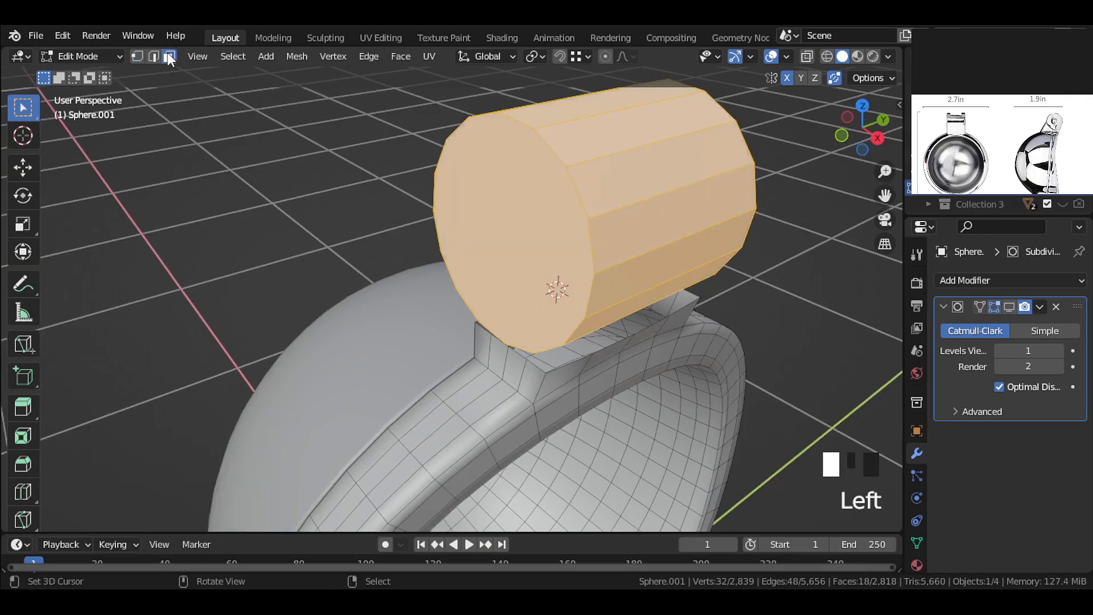
pyautogui.rightClick(495, 236)
pyautogui.scroll(2, 534, 312)
pyautogui.press('g')
pyautogui.press('y')
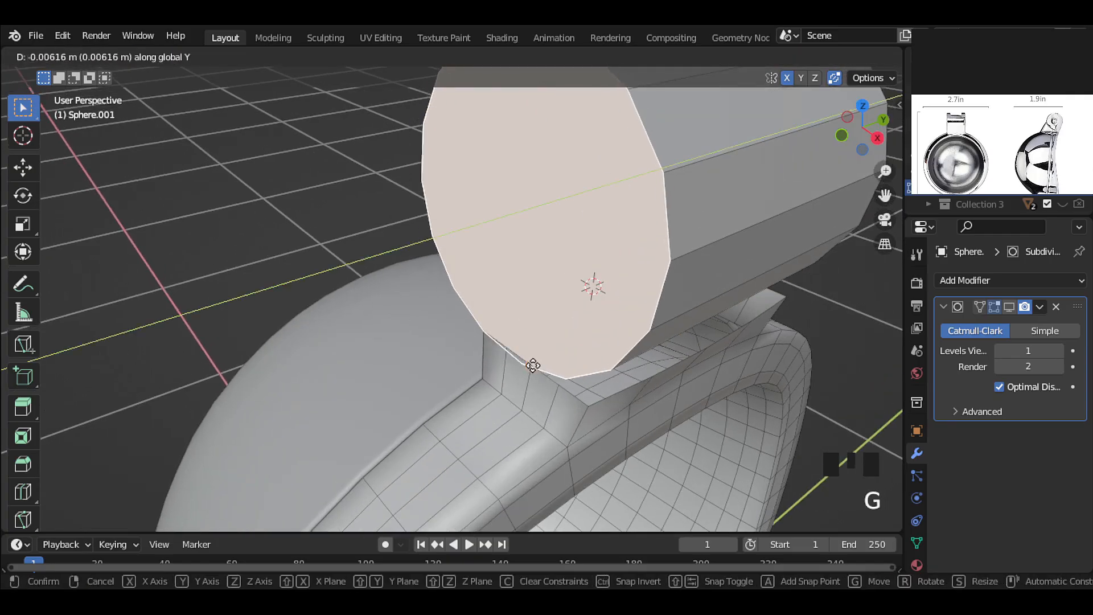
pyautogui.click(531, 363)
# Select both end faces of the cylinder and inset them by about 0.1035 m to outline the pin hole.
pyautogui.scroll(-2, 531, 364)
pyautogui.moveTo(531, 364); pyautogui.dragTo(676, 359, button='middle')
pyautogui.scroll(-2, 471, 290)
pyautogui.keyDown('shift'); pyautogui.rightClick(706, 303); pyautogui.keyUp('shift')
pyautogui.press('KP_1')
pyautogui.scroll(2, 341, 305)
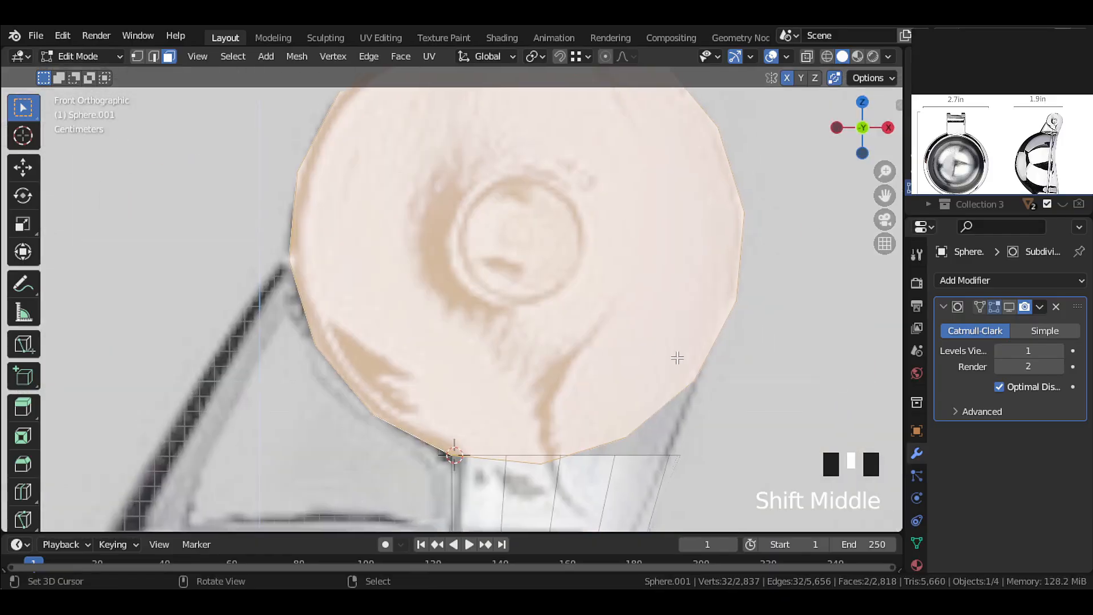
pyautogui.press('i')
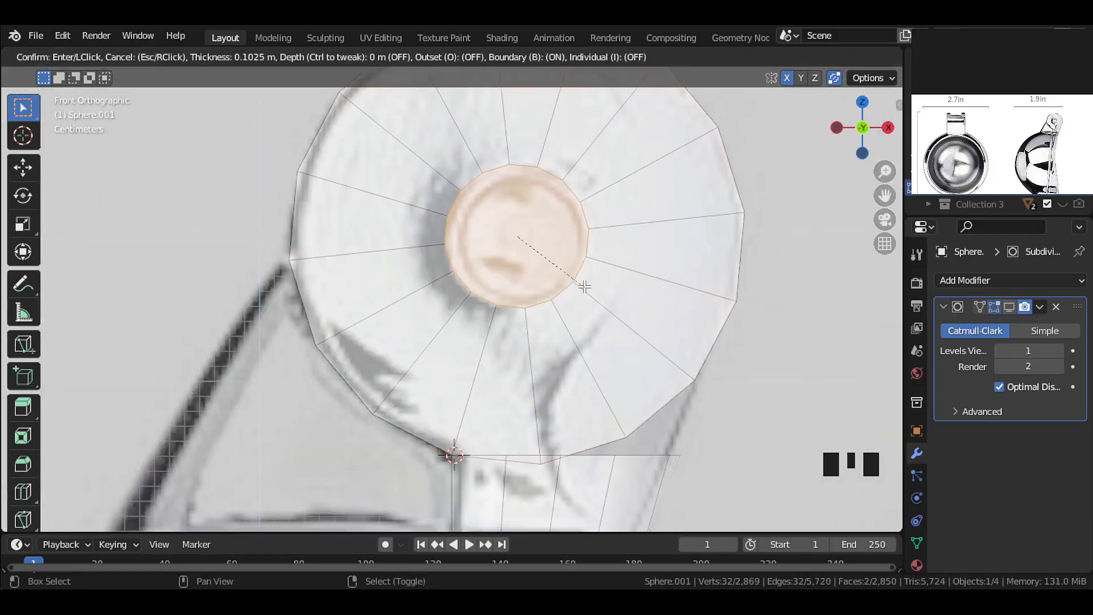
pyautogui.click(574, 276)
pyautogui.scroll(-2, 575, 276)
pyautogui.scroll(3, 574, 276)
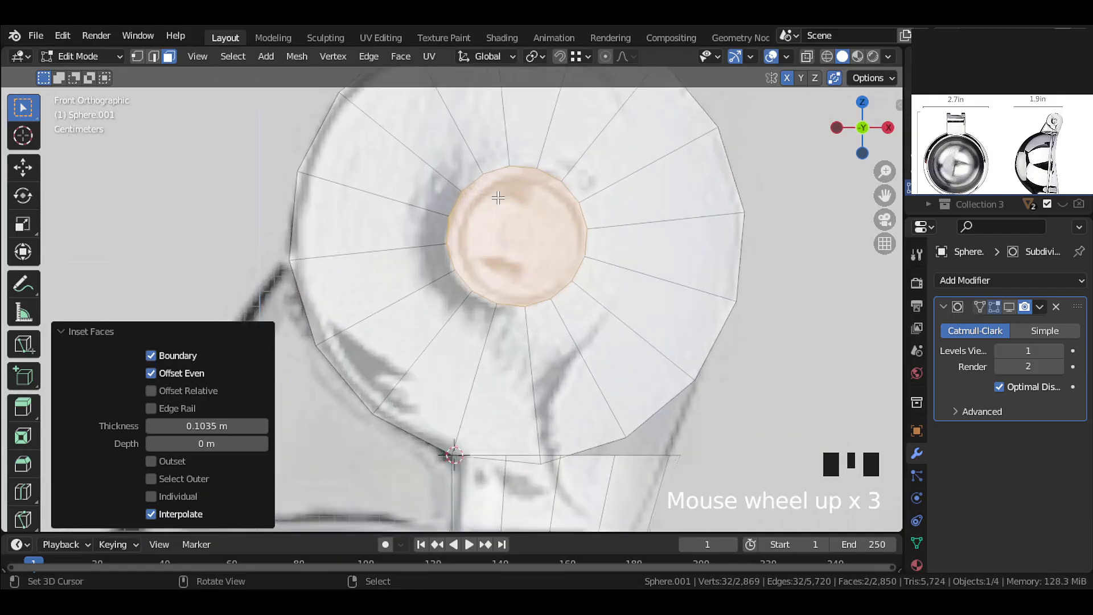
# Delete the inset centre faces at both ends of the cylinder.
pyautogui.scroll(-3, 575, 276)
pyautogui.moveTo(574, 276); pyautogui.dragTo(481, 204, button='middle')
pyautogui.press('x')
pyautogui.click(481, 204)
# Add a centred loop cut around the hole across the cylinder's end ring.
pyautogui.scroll(1, 511, 197)
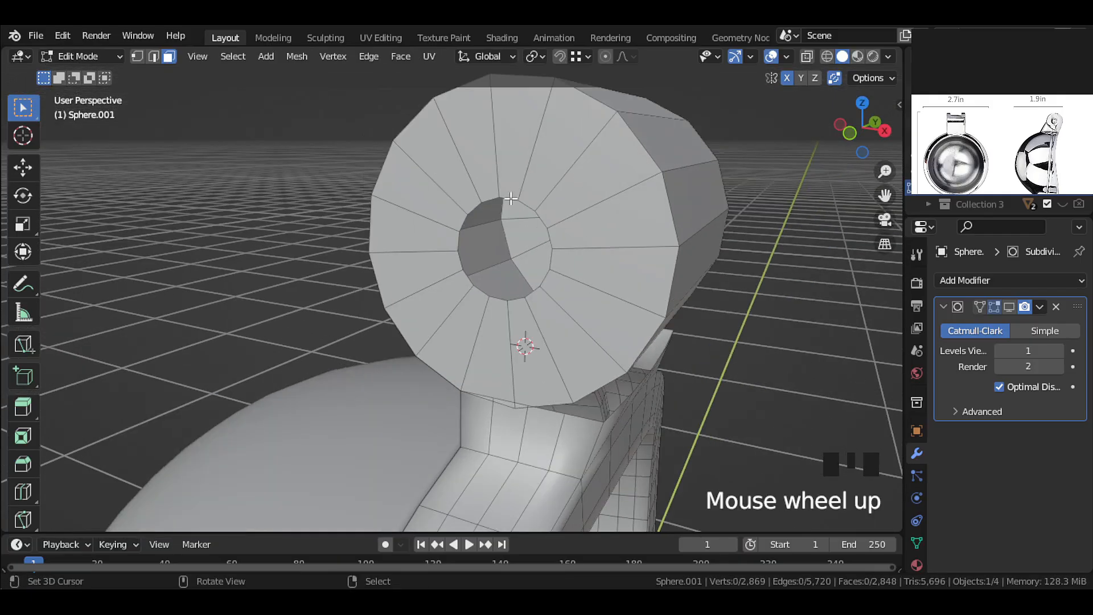
pyautogui.scroll(1, 569, 191)
pyautogui.click(569, 190)
pyautogui.rightClick(569, 190)
# Delete the four adjacent side faces on the cylinder's underside above the open base block.
pyautogui.press('KP_1')
pyautogui.scroll(1, 711, 290)
pyautogui.scroll(3, 558, 309)
pyautogui.keyDown('shift'); pyautogui.moveTo(712, 290); pyautogui.dragTo(459, 283, button='middle'); pyautogui.keyUp('shift')
pyautogui.click(170, 56)
pyautogui.click(634, 216)
pyautogui.press('KP_1')
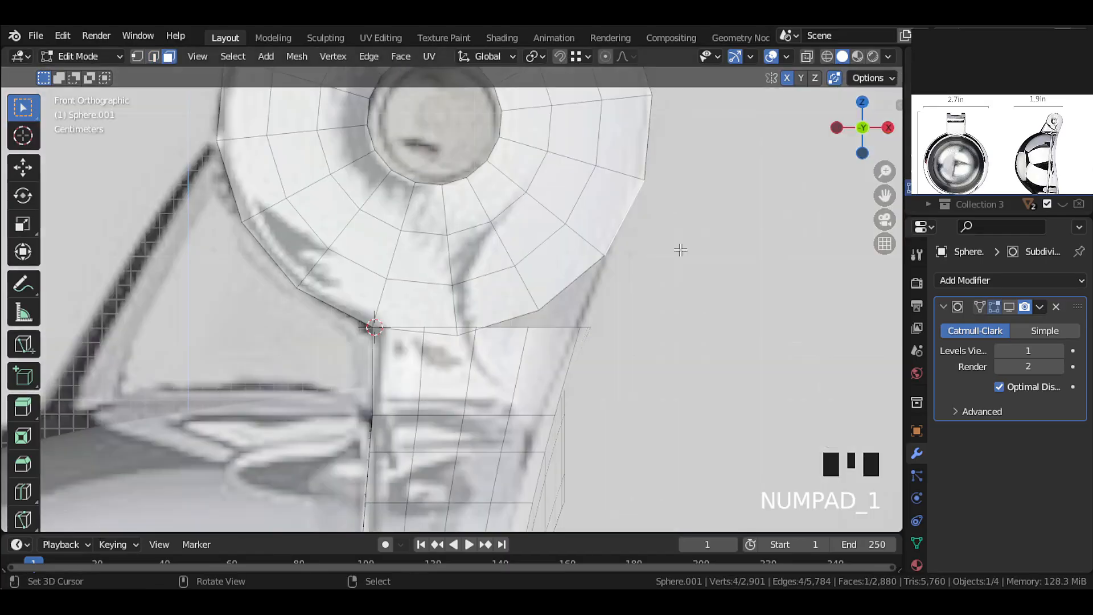
pyautogui.moveTo(634, 217); pyautogui.dragTo(456, 280, button='middle')
pyautogui.keyDown('ctrl'); pyautogui.click(511, 234); pyautogui.keyUp('ctrl')
pyautogui.press('x')
pyautogui.click(511, 234)
# Snap the base block's open-side top corner vertices onto the cylinder's lower edge, moving about 0.045 m in X and 0.103 m in Z.
pyautogui.press('1')
pyautogui.rightClick(456, 281)
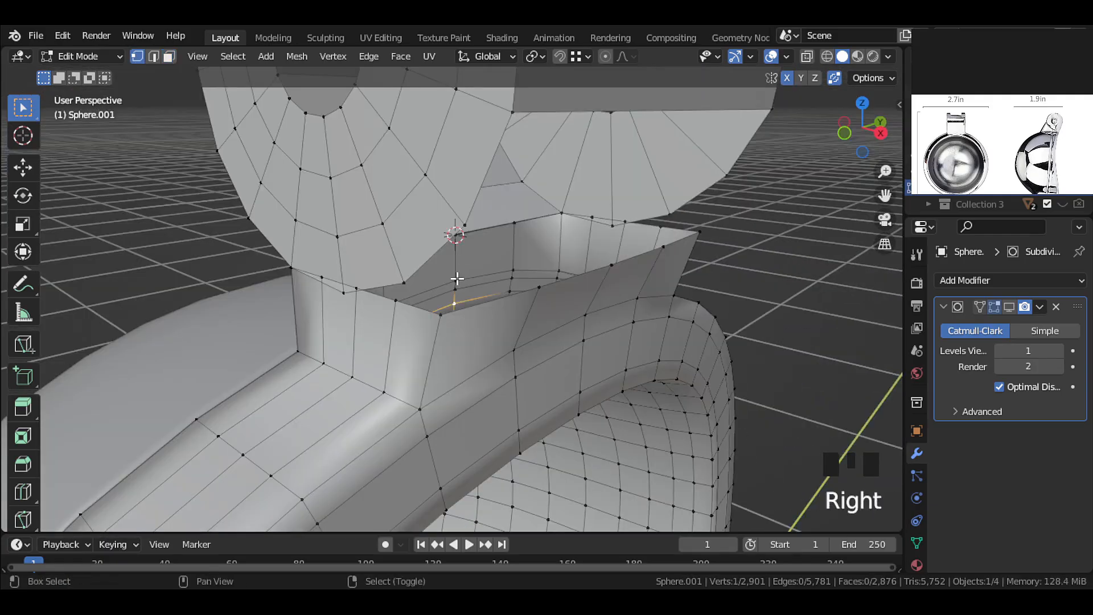
pyautogui.scroll(-1, 438, 336)
pyautogui.press('g')
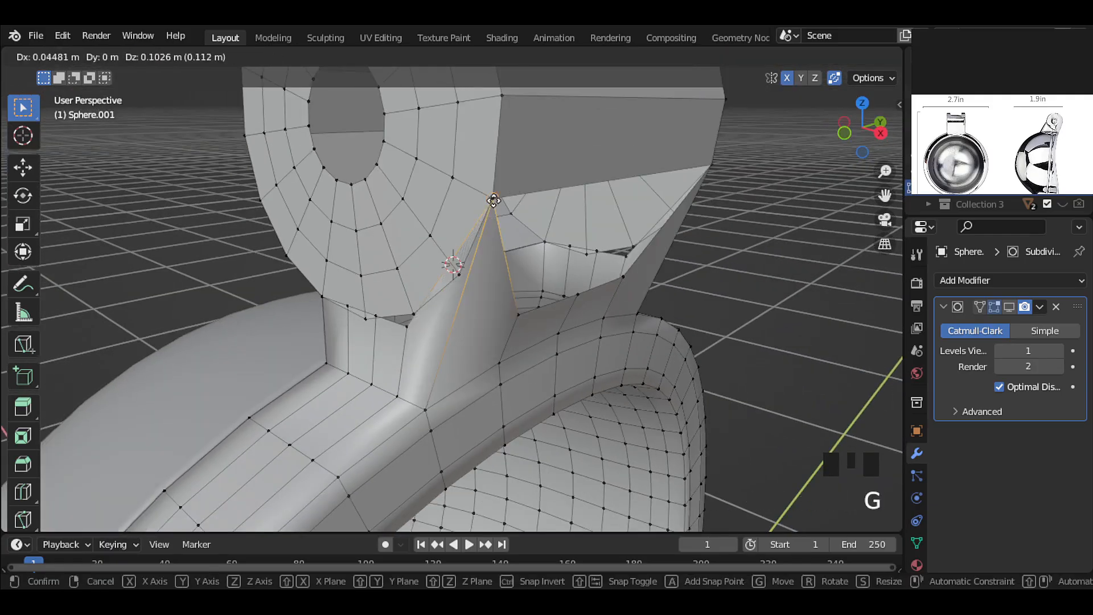
pyautogui.click(494, 199)
pyautogui.moveTo(493, 198)
pyautogui.mouseDown(button='middle')
pyautogui.moveTo(429, 194)
pyautogui.moveTo(493, 214)
pyautogui.mouseUp(button='middle')
pyautogui.scroll(-2, 429, 194)
pyautogui.tripleClick(834, 78)
pyautogui.keyDown('shift'); pyautogui.moveTo(398, 227); pyautogui.dragTo(438, 269, button='middle'); pyautogui.keyUp('shift')
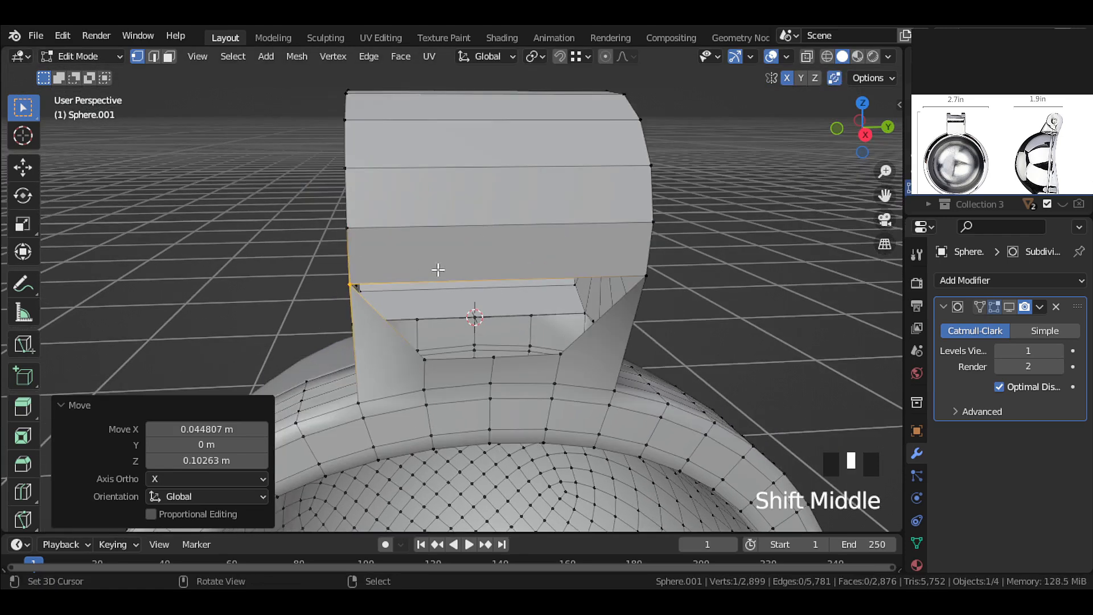
# Add three evenly spaced loop cuts across the cylinder's width.
pyautogui.scroll(1, 492, 253)
pyautogui.click(492, 253)
pyautogui.rightClick(491, 255)
pyautogui.scroll(1, 419, 342)
# Snap the intermediate vertices of the base block's open-side top edge onto the matching loop-cut vertices of the cylinder's lower edge.
pyautogui.rightClick(420, 360)
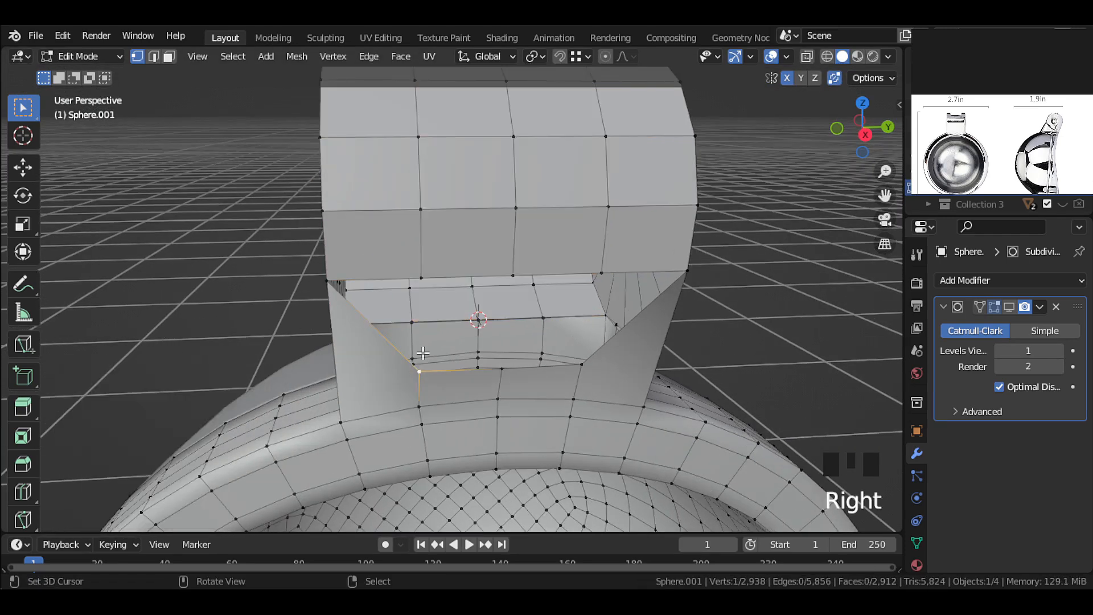
pyautogui.press('g')
pyautogui.keyDown('ctrl'); pyautogui.click(425, 272); pyautogui.keyUp('ctrl')
pyautogui.rightClick(506, 371)
pyautogui.press('g')
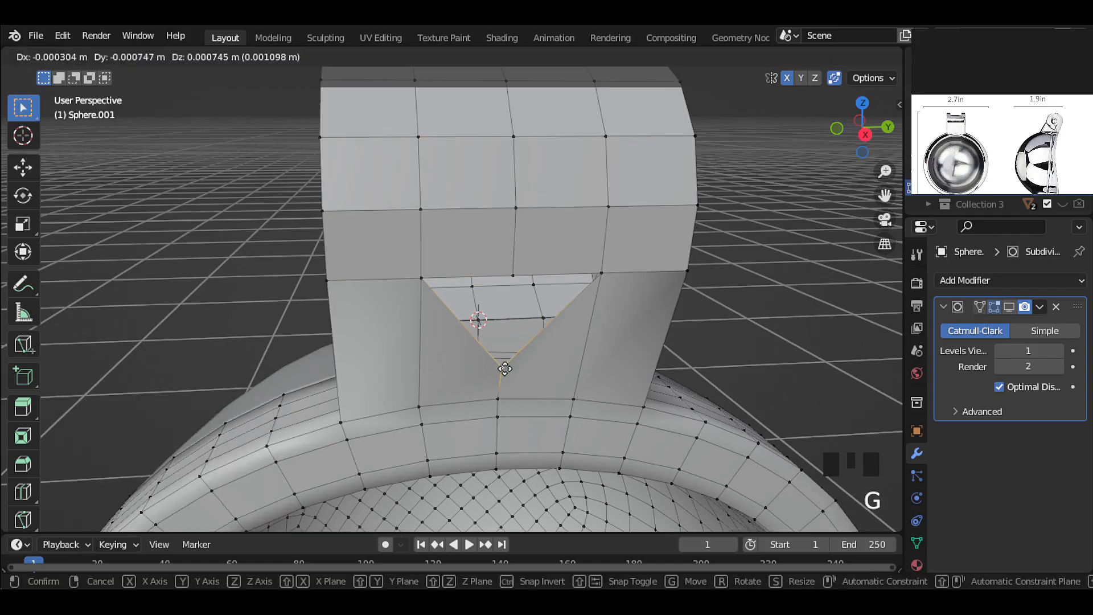
pyautogui.rightClick(507, 364)
pyautogui.press('g')
pyautogui.keyDown('ctrl'); pyautogui.click(513, 277); pyautogui.keyUp('ctrl')
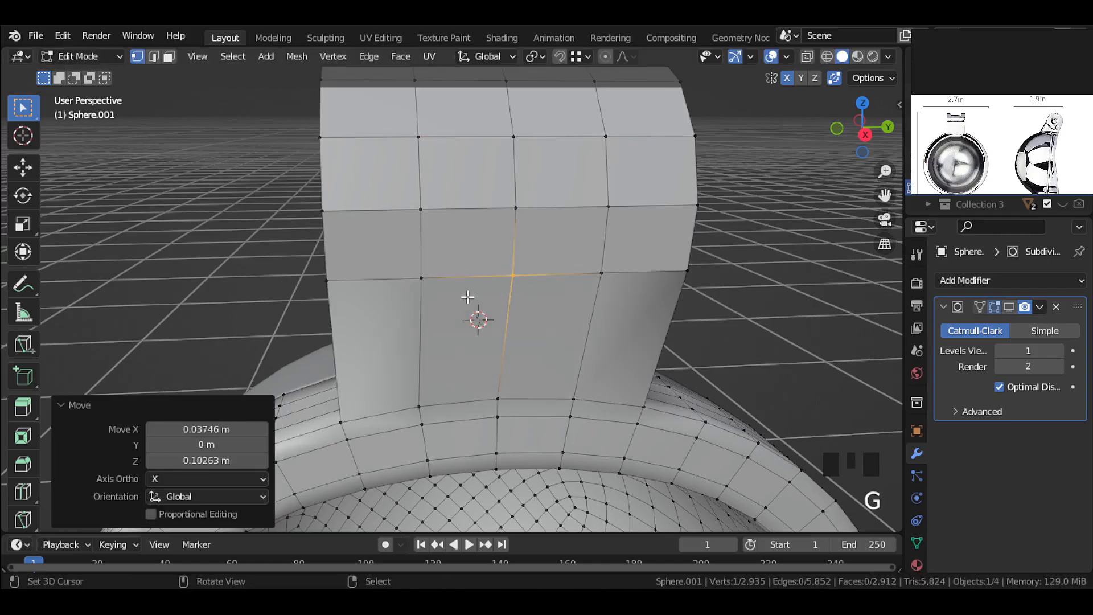
# Snap the intermediate vertices of the base block's bowl-side top edge onto the cylinder's matching lower-edge vertices, using wireframe display.
pyautogui.moveTo(411, 305); pyautogui.dragTo(432, 327, button='middle')
pyautogui.scroll(2, 541, 282)
pyautogui.keyDown('shift'); pyautogui.moveTo(541, 283); pyautogui.dragTo(584, 292, button='middle'); pyautogui.keyUp('shift')
pyautogui.hotkey('shift', 'z')
pyautogui.rightClick(565, 320)
pyautogui.press('g')
pyautogui.rightClick(563, 330)
pyautogui.moveTo(563, 329)
pyautogui.mouseDown(button='middle')
pyautogui.moveTo(534, 330)
pyautogui.moveTo(550, 324)
pyautogui.mouseUp(button='middle')
pyautogui.hotkey('shift', 'z')
pyautogui.press('g')
pyautogui.keyDown('ctrl'); pyautogui.click(374, 297); pyautogui.keyUp('ctrl')
pyautogui.scroll(2, 383, 295)
pyautogui.moveTo(302, 304)
pyautogui.keyDown('shift'); pyautogui.mouseDown(button='middle')
pyautogui.moveTo(383, 294)
pyautogui.moveTo(343, 324)
pyautogui.moveTo(313, 312)
pyautogui.mouseUp(button='middle'); pyautogui.keyUp('shift')
pyautogui.rightClick(315, 311)
pyautogui.press('g')
pyautogui.click(310, 300)
pyautogui.hotkey('shift', 'z')
# Snap the middle vertex on the neck's side top edge onto the lowest vertex of the cylinder's end face.
pyautogui.moveTo(529, 300); pyautogui.dragTo(418, 341, button='middle')
pyautogui.scroll(-2, 550, 321)
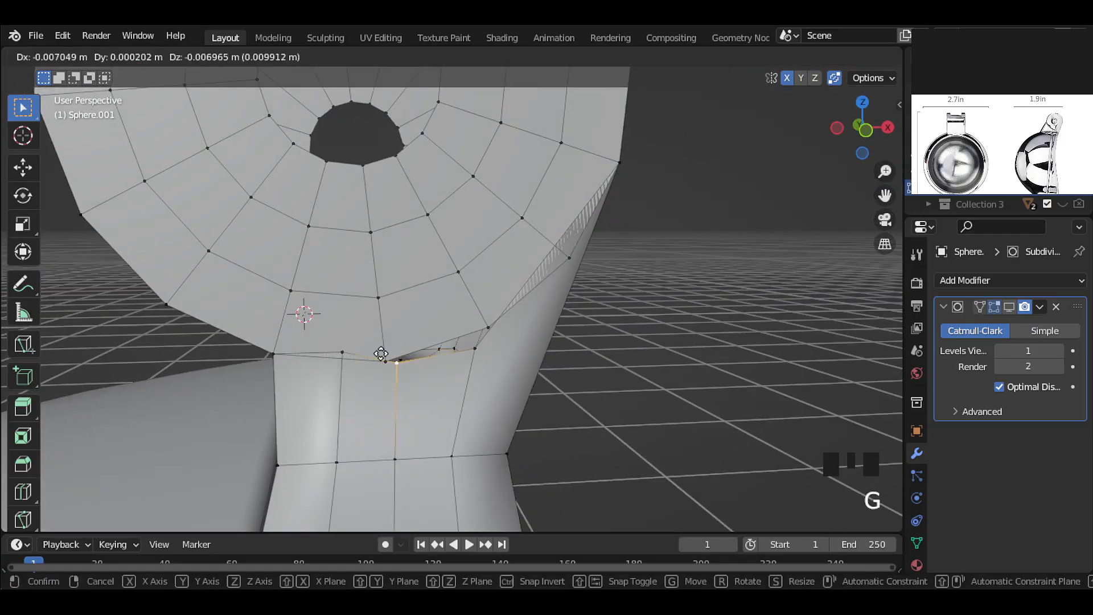
pyautogui.click(381, 354)
pyautogui.scroll(-1, 381, 354)
pyautogui.rightClick(397, 313)
pyautogui.scroll(-1, 363, 284)
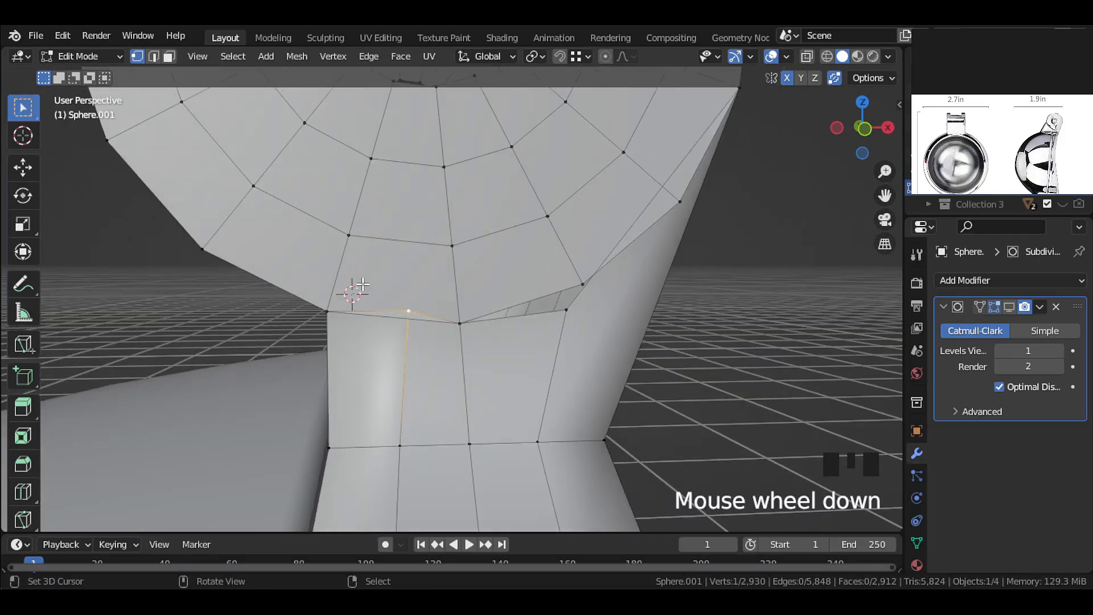
# Add an edge loop just inside the outer edge of the cylinder's end ring, continuing across the neck's open side.
pyautogui.click(302, 313)
pyautogui.moveTo(302, 313); pyautogui.dragTo(582, 278, button='middle')
pyautogui.scroll(1, 518, 276)
pyautogui.press('Return')
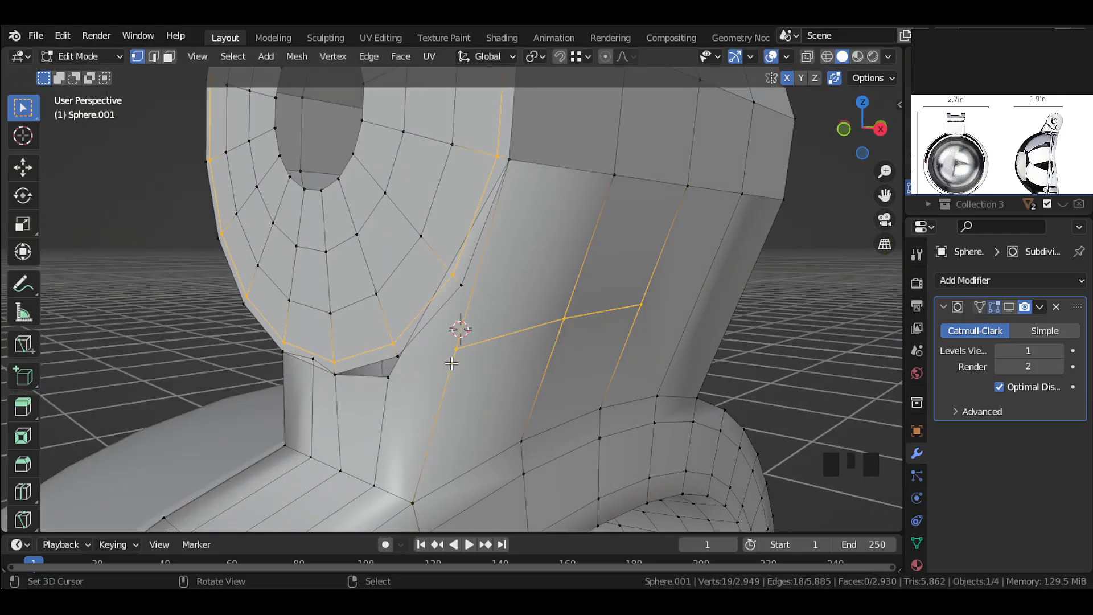
# Cut another edge at the neck's side and slide the edge loop crossing the neck's open side along the neck.
pyautogui.doubleClick(423, 383)
pyautogui.keyDown('alt'); pyautogui.rightClick(490, 335); pyautogui.keyUp('alt')
pyautogui.press('g')
pyautogui.press('g')
pyautogui.click(469, 284)
pyautogui.scroll(2, 505, 297)
pyautogui.moveTo(468, 284); pyautogui.dragTo(500, 299, button='middle')
pyautogui.scroll(-2, 501, 298)
# Snap the neck's loose side vertex onto the end ring and merge the adjoining cylinder vertex into the neck's front edge.
pyautogui.rightClick(350, 397)
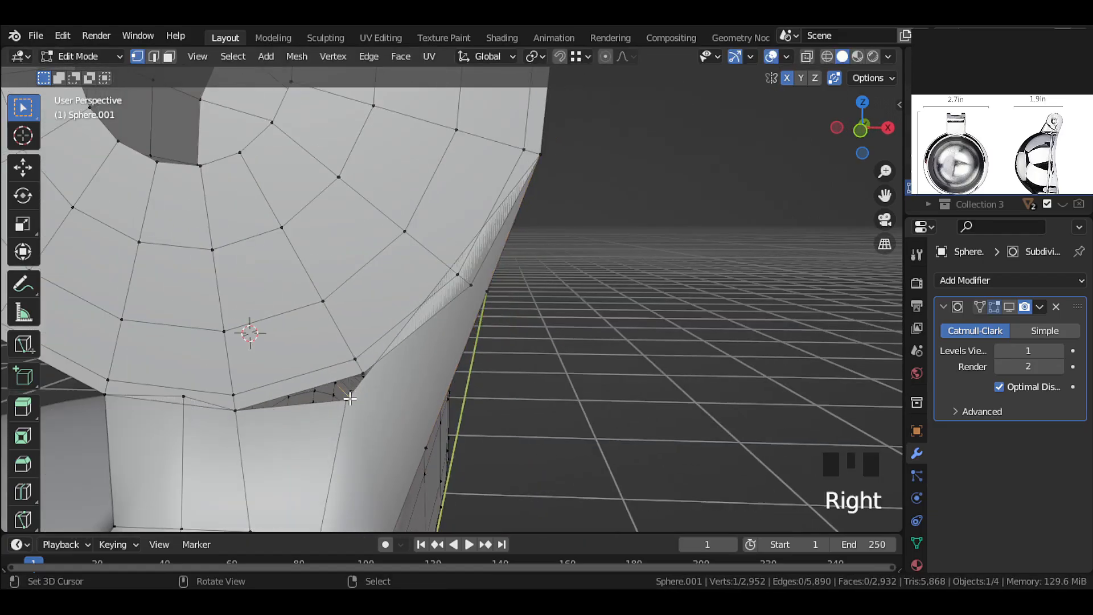
pyautogui.moveTo(347, 411); pyautogui.dragTo(361, 407, button='middle')
pyautogui.press('g')
pyautogui.keyDown('ctrl'); pyautogui.click(460, 276); pyautogui.keyUp('ctrl')
pyautogui.rightClick(471, 286)
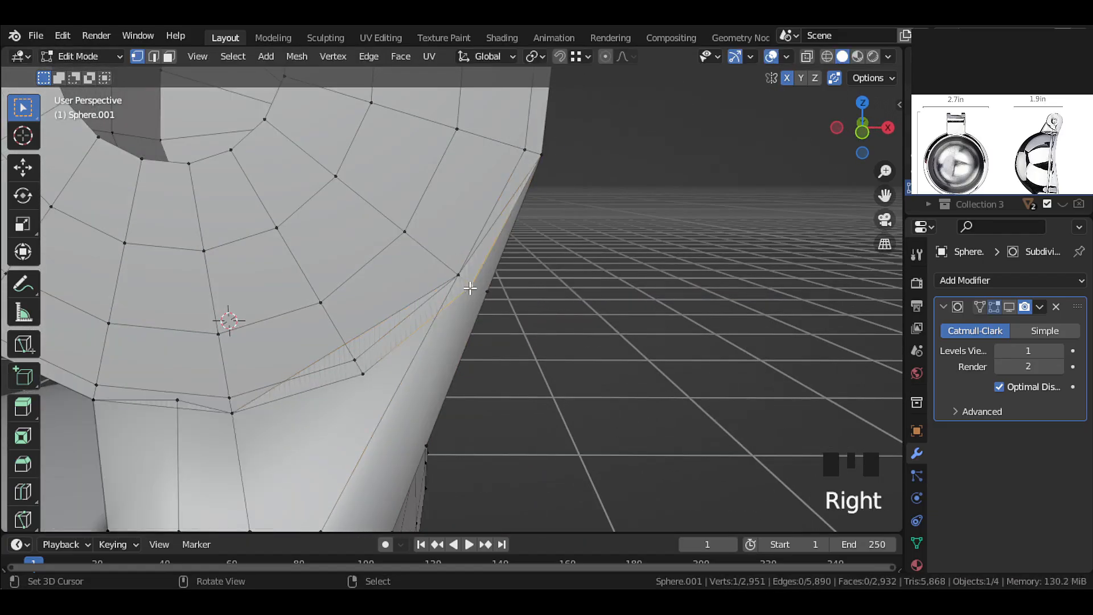
pyautogui.press('g')
pyautogui.moveTo(471, 287); pyautogui.dragTo(510, 279, button='middle')
pyautogui.click(484, 297)
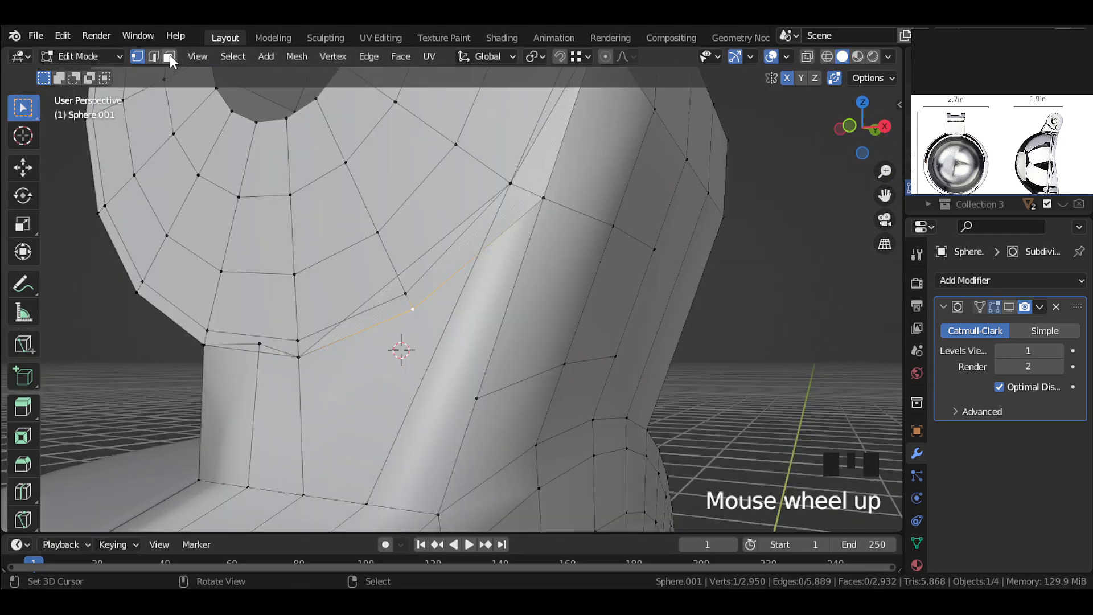
# Delete the stray sliver and overlapping faces where the cylinder's end ring meets the neck's side.
pyautogui.click(170, 57)
pyautogui.rightClick(471, 298)
pyautogui.moveTo(471, 298); pyautogui.dragTo(455, 327, button='middle')
pyautogui.keyDown('shift'); pyautogui.rightClick(534, 227); pyautogui.keyUp('shift')
pyautogui.press('x')
pyautogui.click(554, 237)
pyautogui.rightClick(563, 362)
pyautogui.press('x')
pyautogui.click(562, 363)
pyautogui.rightClick(499, 369)
pyautogui.press('x')
pyautogui.click(499, 370)
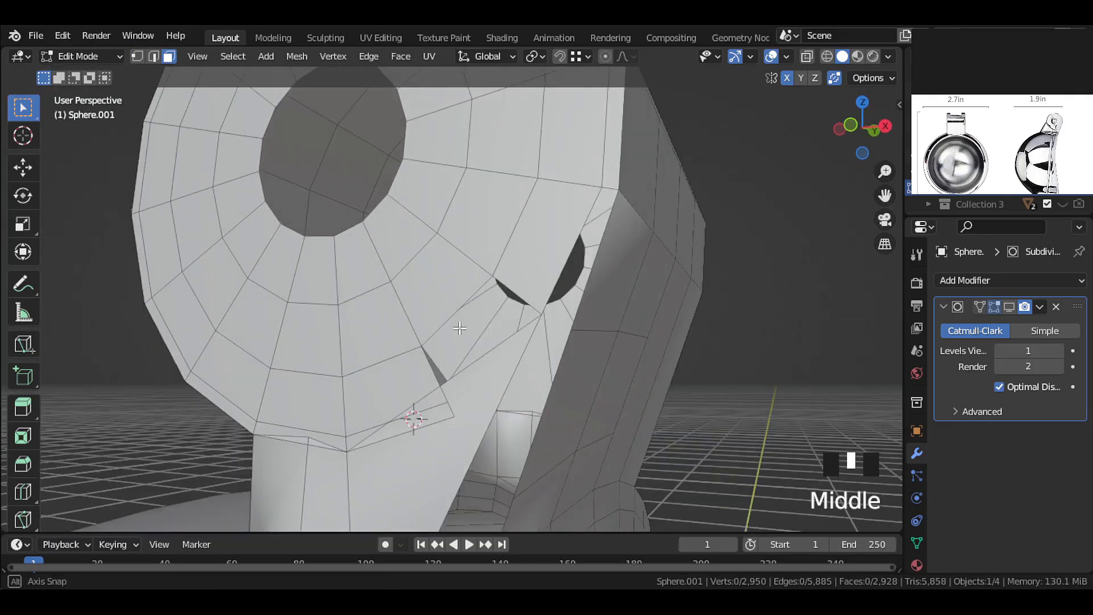
# Undo the last face deletion and delete the large distorted face on the neck's side.
pyautogui.scroll(3, 466, 298)
pyautogui.hotkey('ctrl', 'z')
pyautogui.scroll(-2, 432, 302)
pyautogui.press('x')
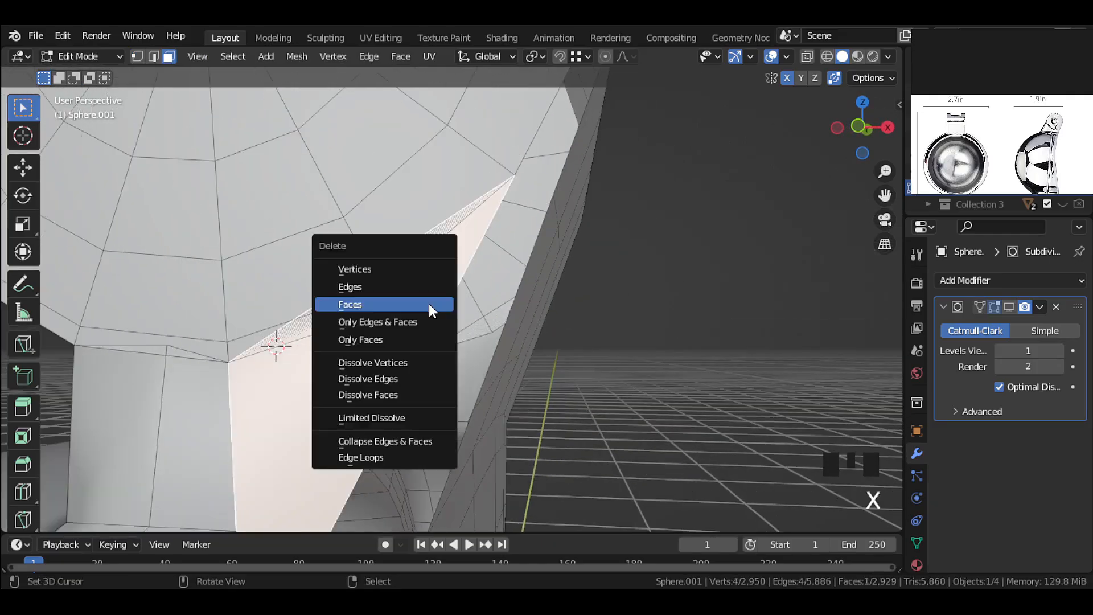
pyautogui.click(429, 303)
# Fill the upper gap between the end ring's edge and the neck's open-side edge with a face.
pyautogui.scroll(-2, 428, 304)
pyautogui.moveTo(142, 53); pyautogui.dragTo(128, 57, button='middle')
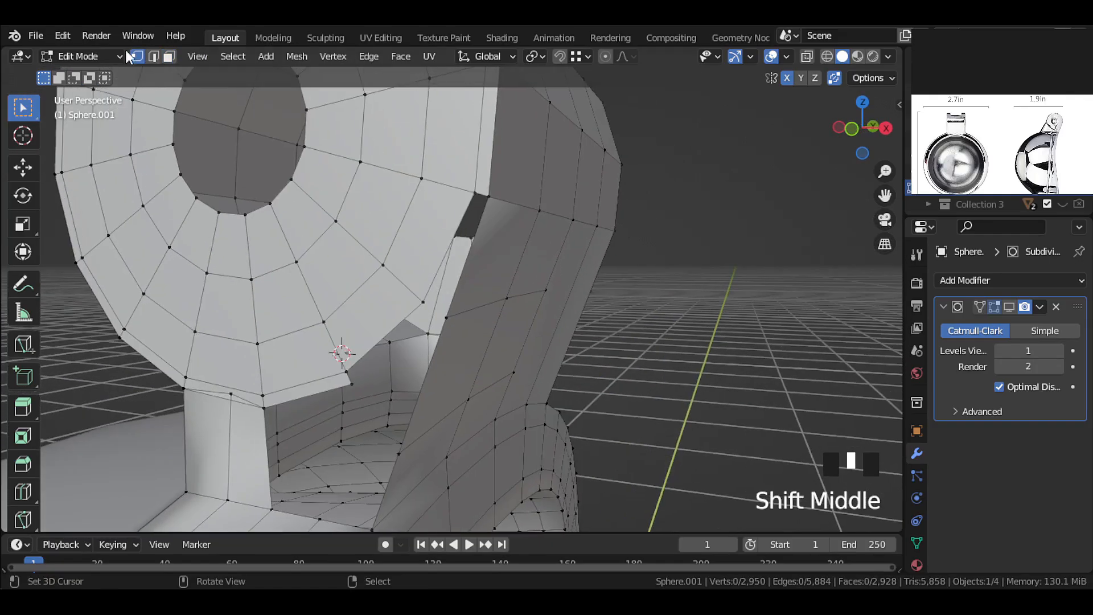
pyautogui.press('f')
pyautogui.scroll(2, 464, 305)
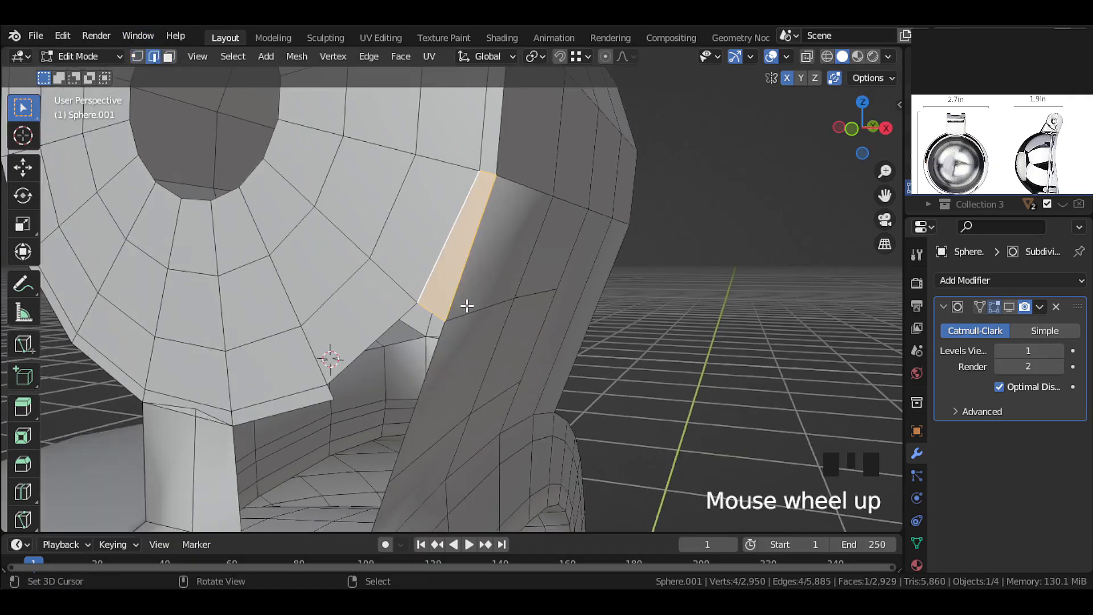
pyautogui.moveTo(463, 306); pyautogui.dragTo(393, 312, button='middle')
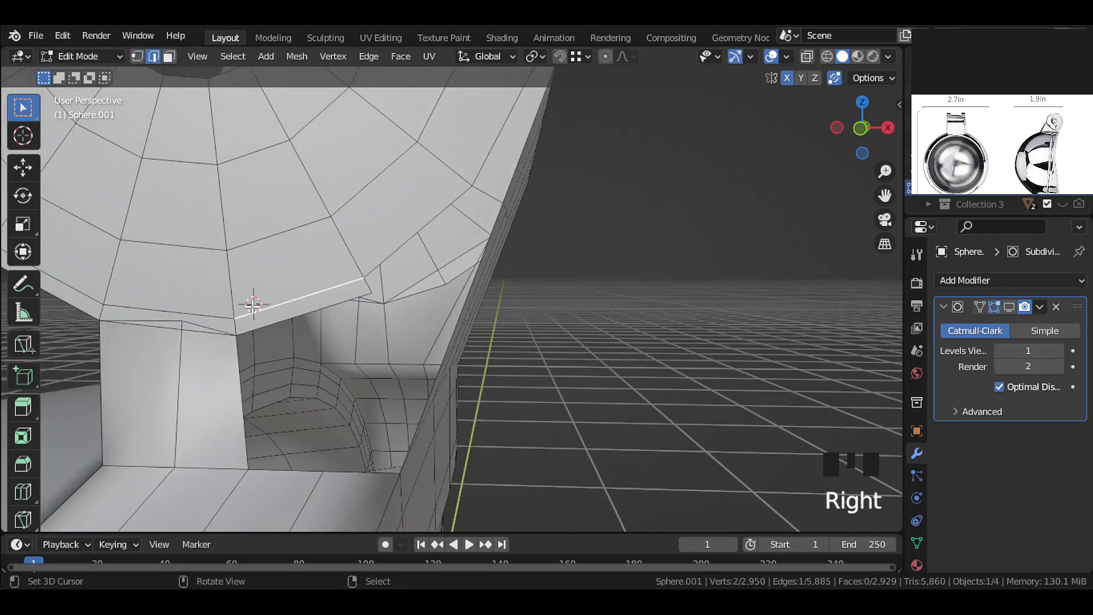
# Dissolve the inner border edge at the end ring's bottom and slide its neighbouring vertex fully onto the outer corner vertex.
pyautogui.press('x')
pyautogui.click(263, 363)
pyautogui.keyDown('shift'); pyautogui.moveTo(317, 319); pyautogui.dragTo(142, 142, button='middle'); pyautogui.keyUp('shift')
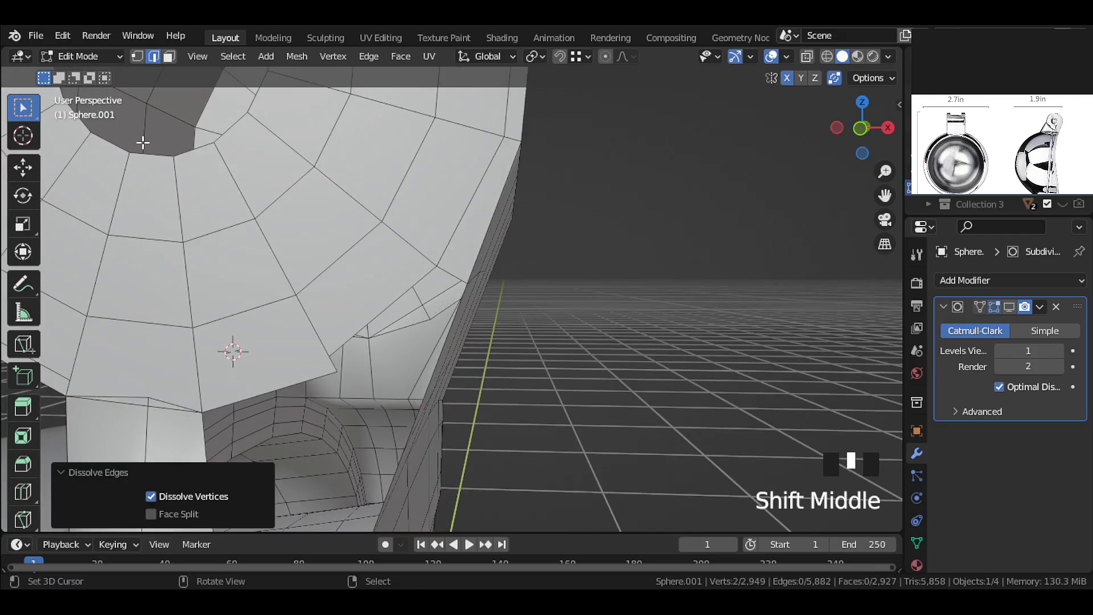
pyautogui.click(138, 56)
pyautogui.rightClick(340, 345)
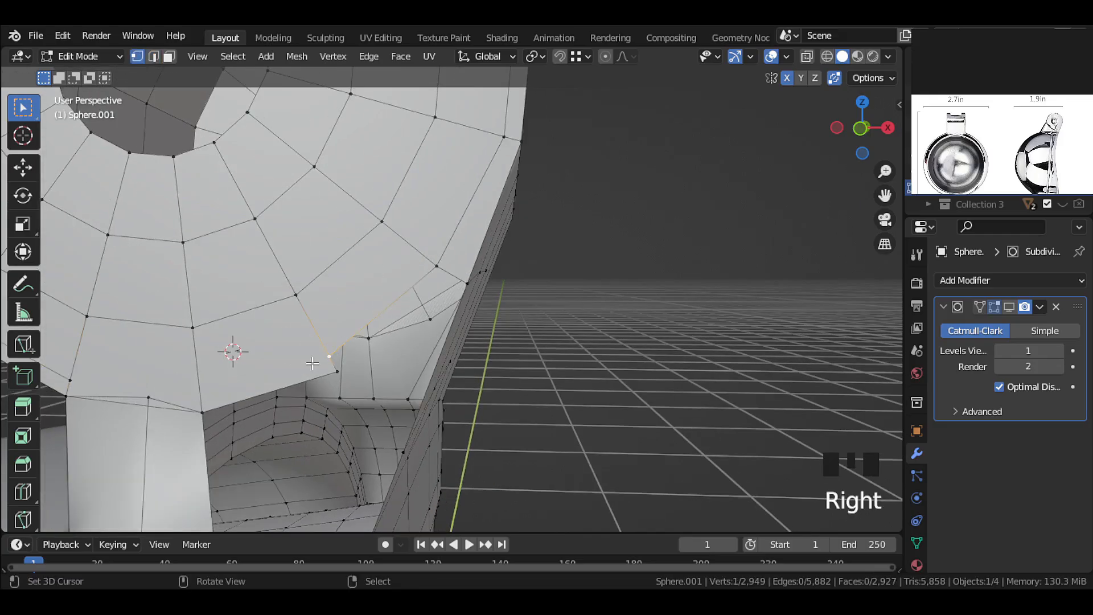
pyautogui.press('g')
pyautogui.press('g')
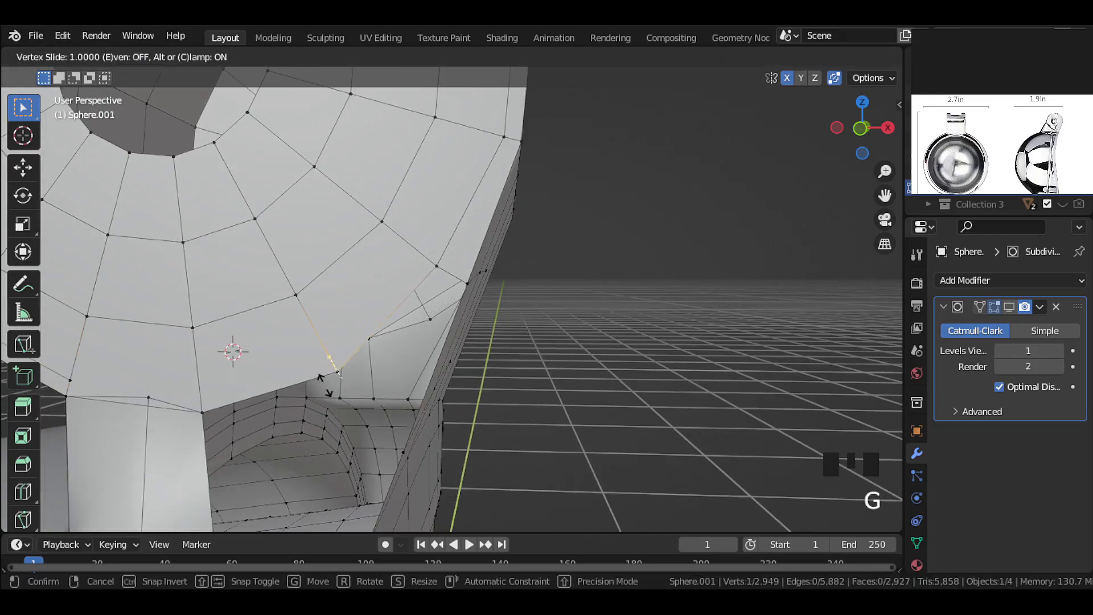
pyautogui.click(345, 365)
# Fill the remaining opening in the neck's side below the end ring with a face.
pyautogui.moveTo(345, 364); pyautogui.dragTo(341, 342, button='middle')
pyautogui.keyDown('shift'); pyautogui.moveTo(341, 342); pyautogui.dragTo(329, 418, button='middle'); pyautogui.keyUp('shift')
pyautogui.click(153, 56)
pyautogui.rightClick(326, 472)
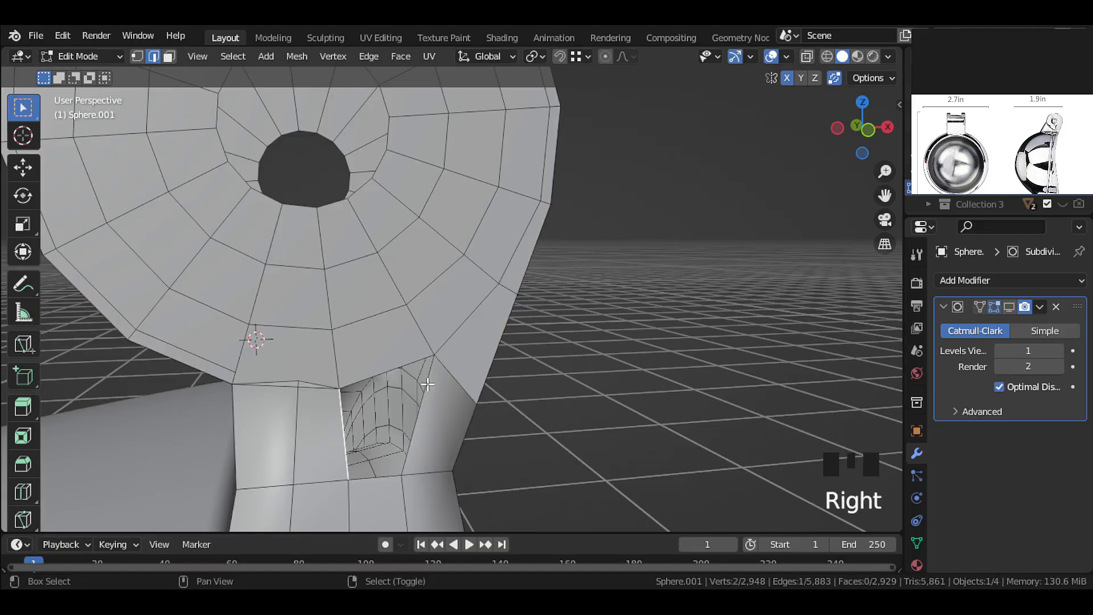
pyautogui.press('f')
pyautogui.scroll(2, 433, 386)
pyautogui.keyDown('shift'); pyautogui.moveTo(433, 386); pyautogui.dragTo(338, 325, button='middle'); pyautogui.keyUp('shift')
# Subdivide the long edge atop the neck's side with one cut and move the adjacent neck vertex onto its midpoint.
pyautogui.rightClick(337, 324)
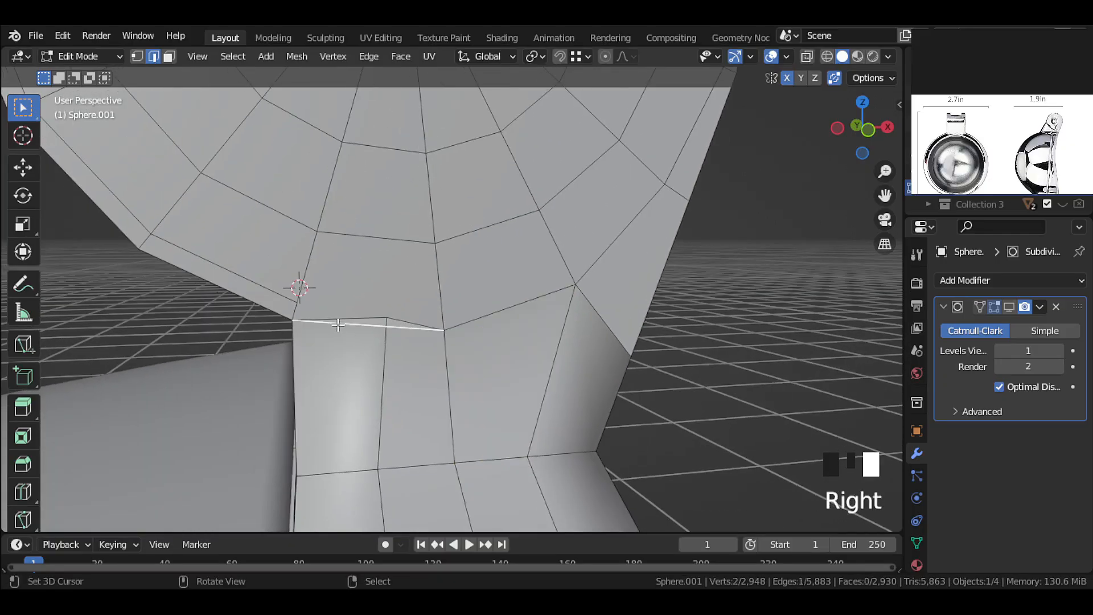
pyautogui.press('w')
pyautogui.click(251, 151)
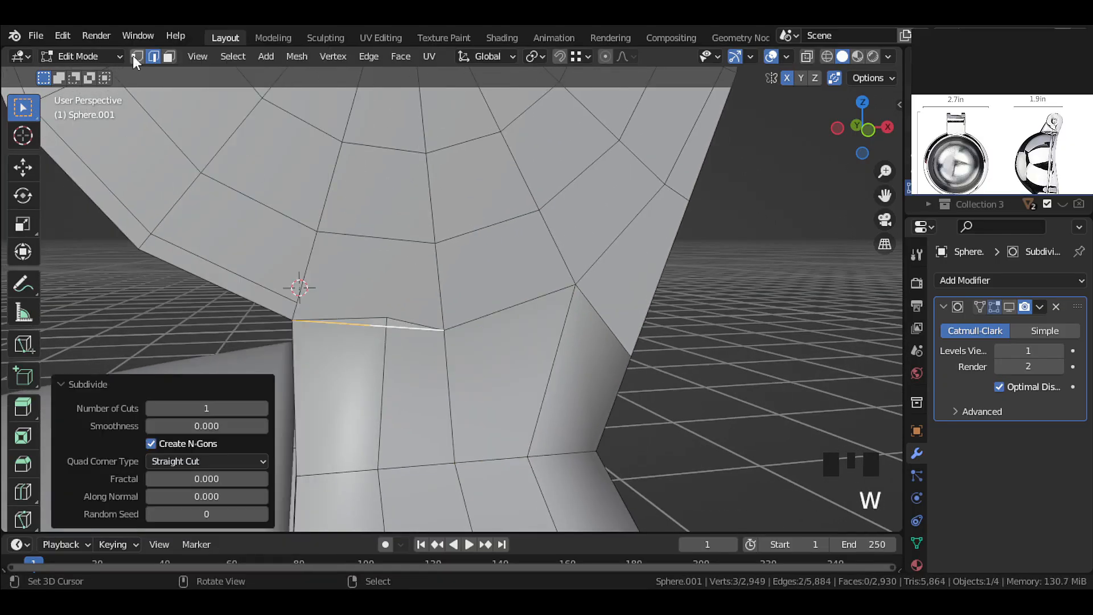
pyautogui.click(137, 55)
pyautogui.press('g')
pyautogui.click(371, 317)
# Knife-cut from the end ring's inner border vertex past the top of the neck's vertical edge to the ring's next vertex.
pyautogui.moveTo(371, 317); pyautogui.dragTo(320, 327, button='middle')
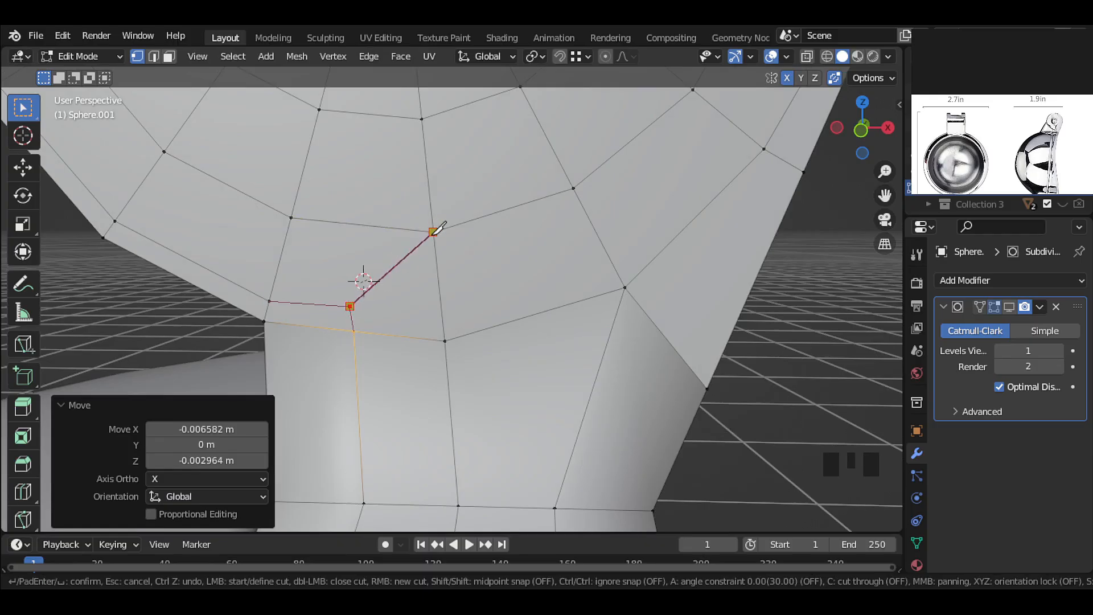
pyautogui.press('Return')
pyautogui.scroll(-2, 437, 261)
pyautogui.scroll(1, 254, 110)
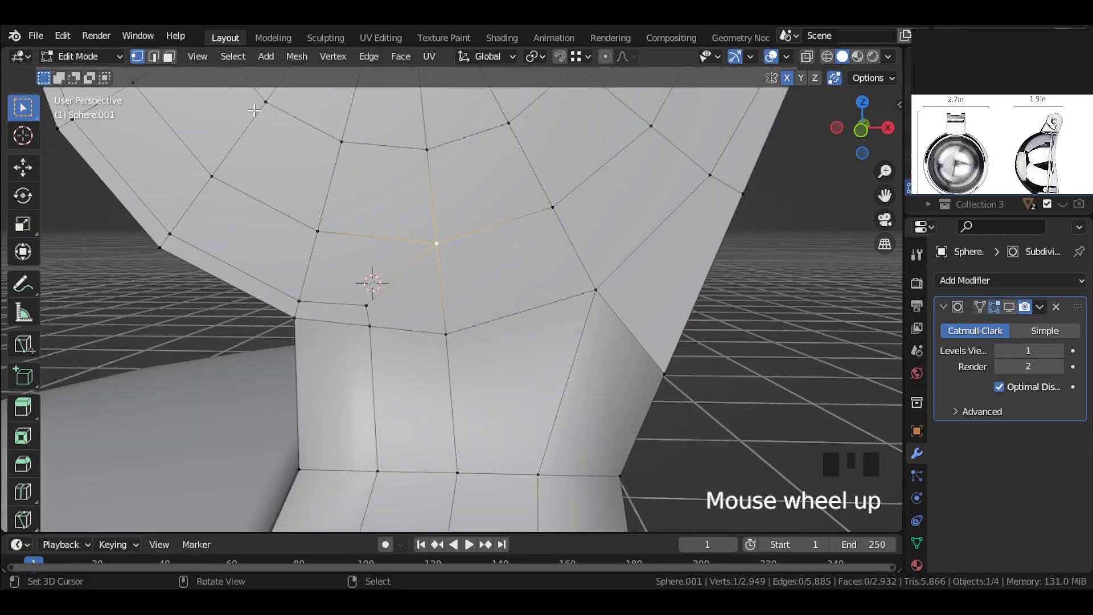
# Slide the three bowl-side vertices at the top and base of the neck's side close to its bowl-side edge.
pyautogui.press('g')
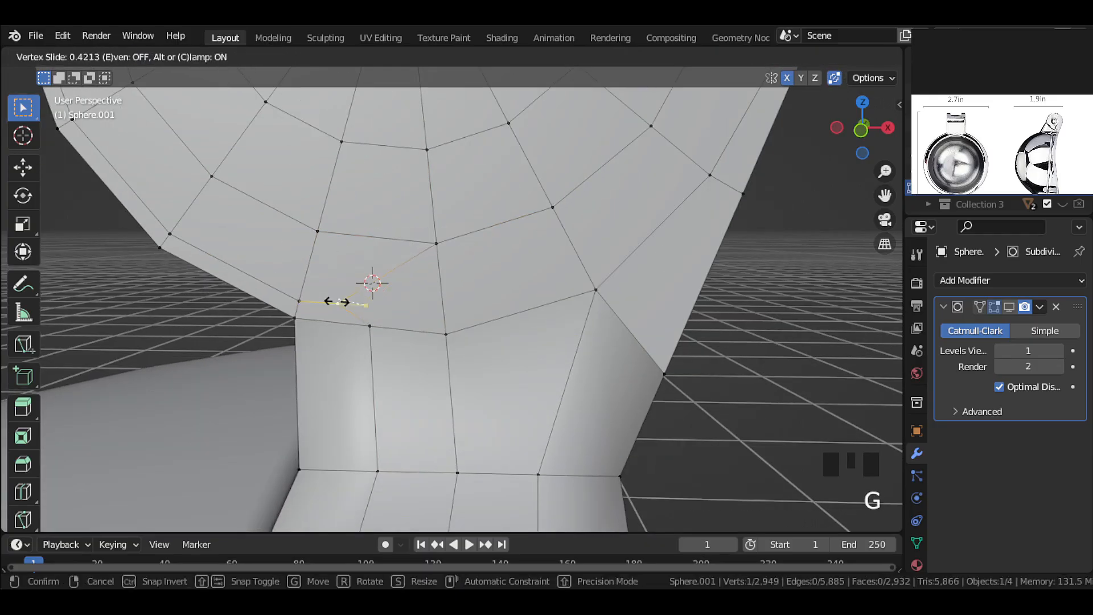
pyautogui.click(320, 301)
pyautogui.rightClick(369, 327)
pyautogui.press('g')
pyautogui.press('g')
pyautogui.click(313, 329)
pyautogui.scroll(-2, 313, 328)
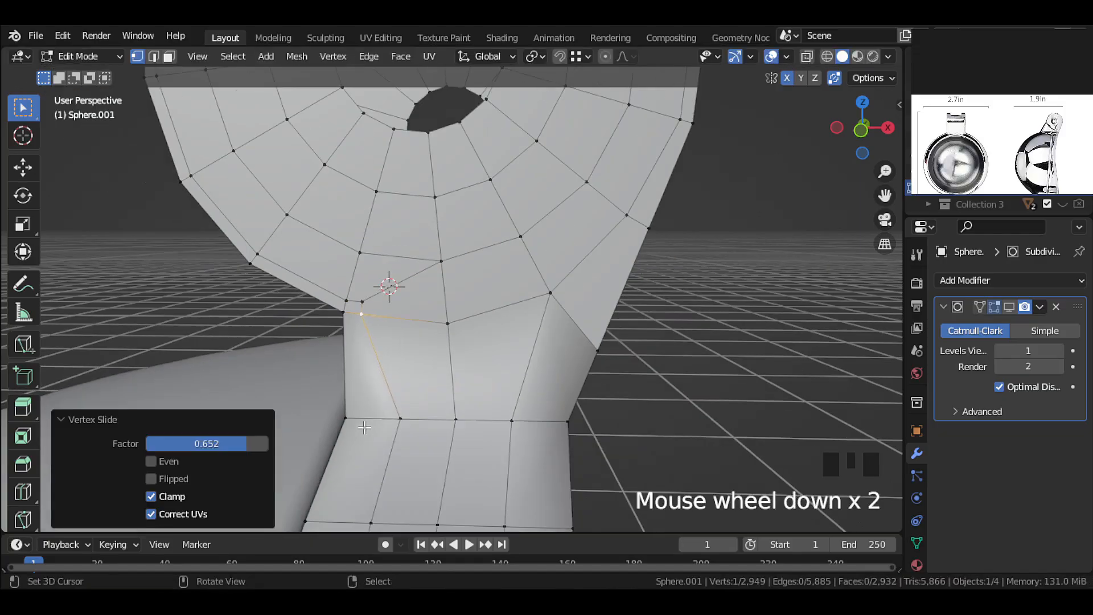
pyautogui.click(374, 419)
pyautogui.press('g')
pyautogui.press('g')
pyautogui.click(354, 433)
# Slide the three open-side vertices of the end ring and neck's side close to the outer open-side edge.
pyautogui.click(556, 301)
pyautogui.press('g')
pyautogui.press('g')
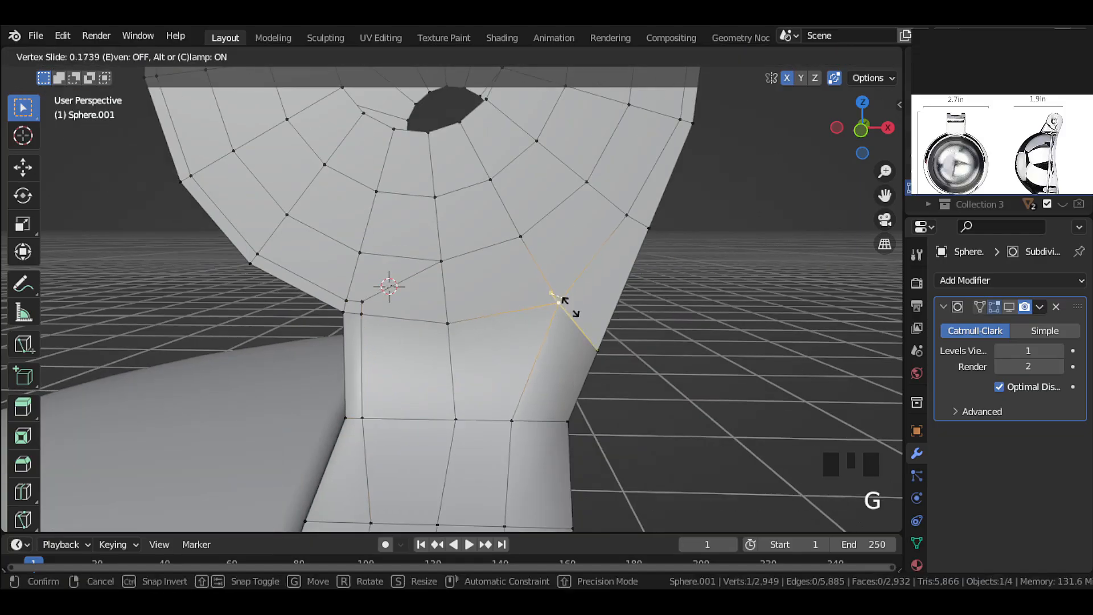
pyautogui.click(593, 317)
pyautogui.rightClick(626, 215)
pyautogui.press('g')
pyautogui.press('g')
pyautogui.click(634, 217)
pyautogui.rightClick(511, 420)
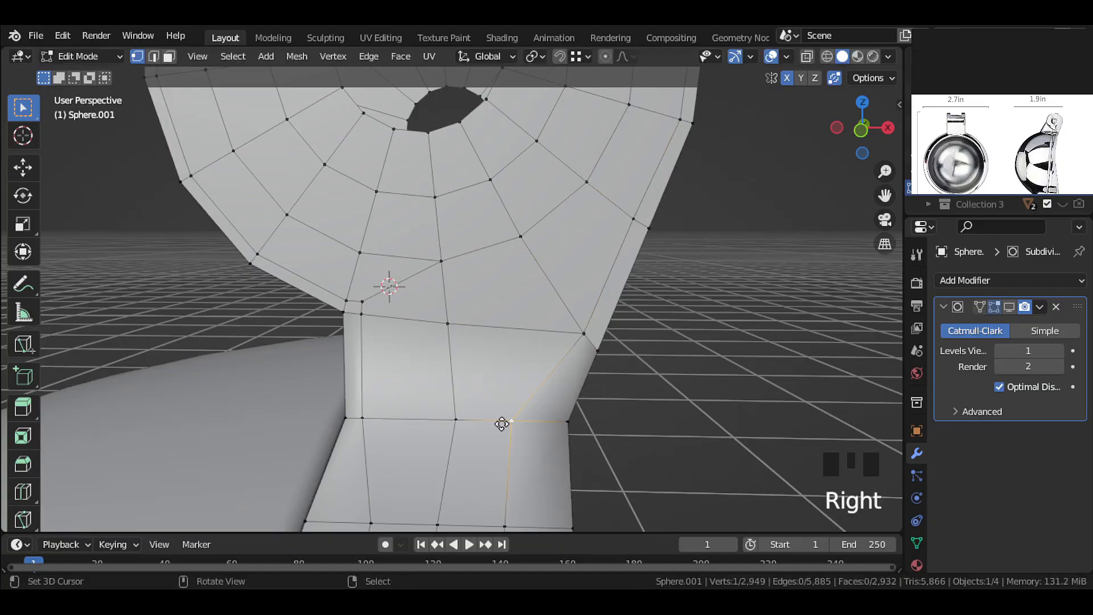
pyautogui.press('g')
pyautogui.press('g')
pyautogui.click(538, 428)
# Slide the open-side vertices of the first two rows below the neck toward the rim strip's open-side edge.
pyautogui.moveTo(538, 427); pyautogui.dragTo(445, 265, button='middle')
pyautogui.click(437, 267)
pyautogui.press('g')
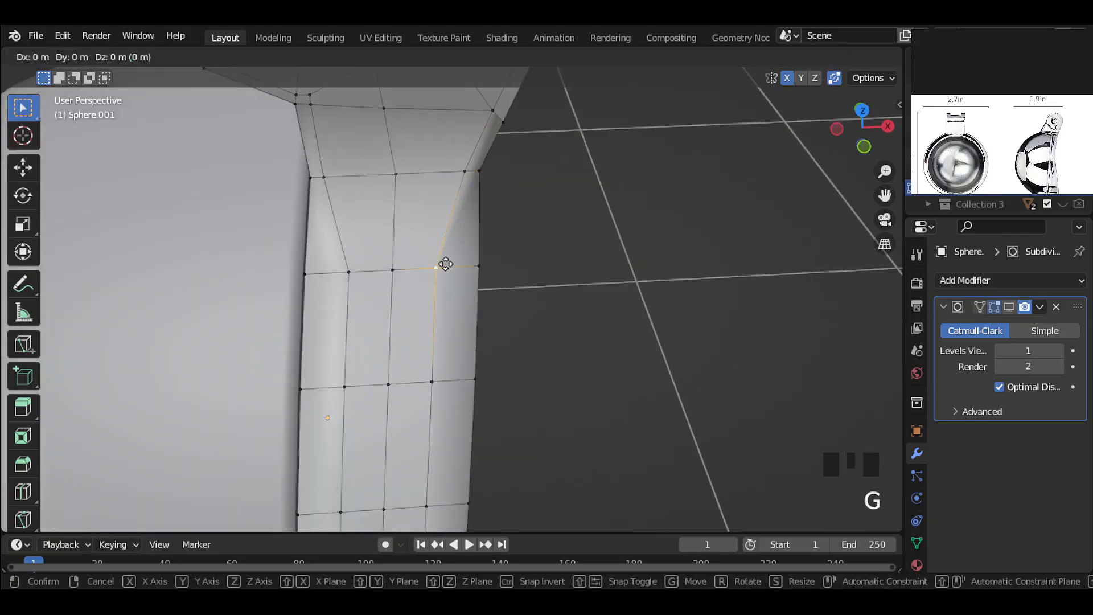
pyautogui.click(468, 271)
pyautogui.rightClick(431, 381)
pyautogui.press('g')
pyautogui.press('g')
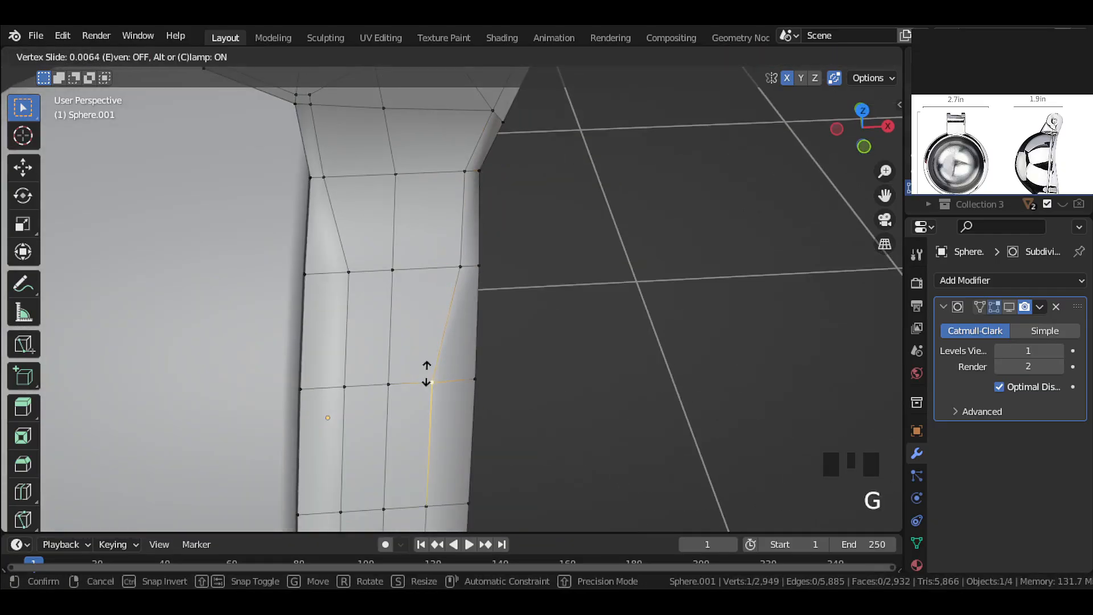
pyautogui.click(439, 373)
pyautogui.rightClick(460, 267)
# Slide the bowl-side vertices of the first two rows below the neck toward the rim strip's bowl-side edge.
pyautogui.rightClick(348, 271)
pyautogui.press('g')
pyautogui.press('g')
pyautogui.click(323, 269)
pyautogui.rightClick(344, 386)
pyautogui.press('g')
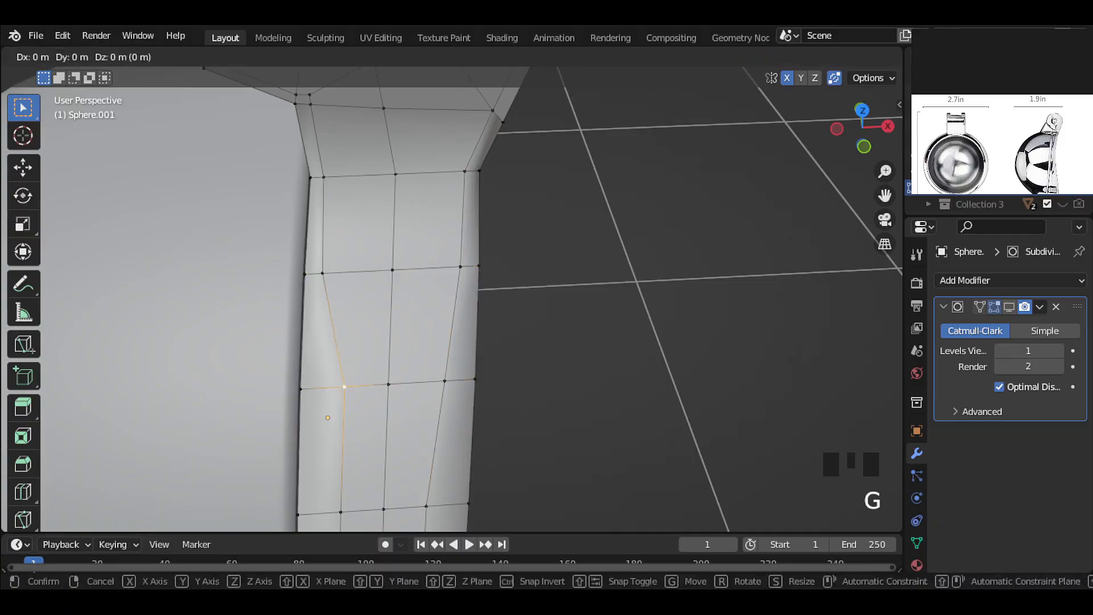
pyautogui.click(327, 381)
# Slide the bowl-side vertex of the third row below the neck toward the rim strip's bowl-side edge.
pyautogui.scroll(-2, 328, 387)
pyautogui.rightClick(371, 444)
pyautogui.press('g')
pyautogui.press('g')
pyautogui.click(366, 442)
# Slide the open-side vertices of the second and third rows below the neck toward the rim strip's open-side edge.
pyautogui.rightClick(434, 441)
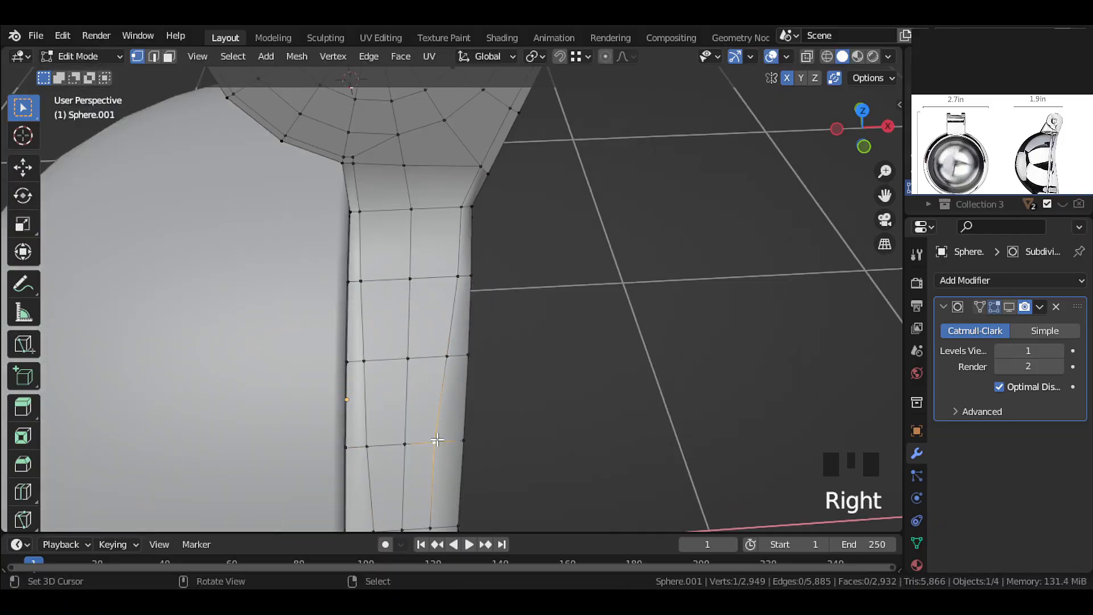
pyautogui.rightClick(446, 357)
pyautogui.press('g')
pyautogui.press('g')
pyautogui.click(448, 357)
pyautogui.rightClick(434, 444)
pyautogui.press('g')
pyautogui.press('g')
pyautogui.click(441, 445)
# Slide both side vertices of the fourth row and the open-side vertex of the second row toward their nearest rim strip edges.
pyautogui.scroll(-1, 441, 445)
pyautogui.rightClick(386, 486)
pyautogui.press('g')
pyautogui.press('g')
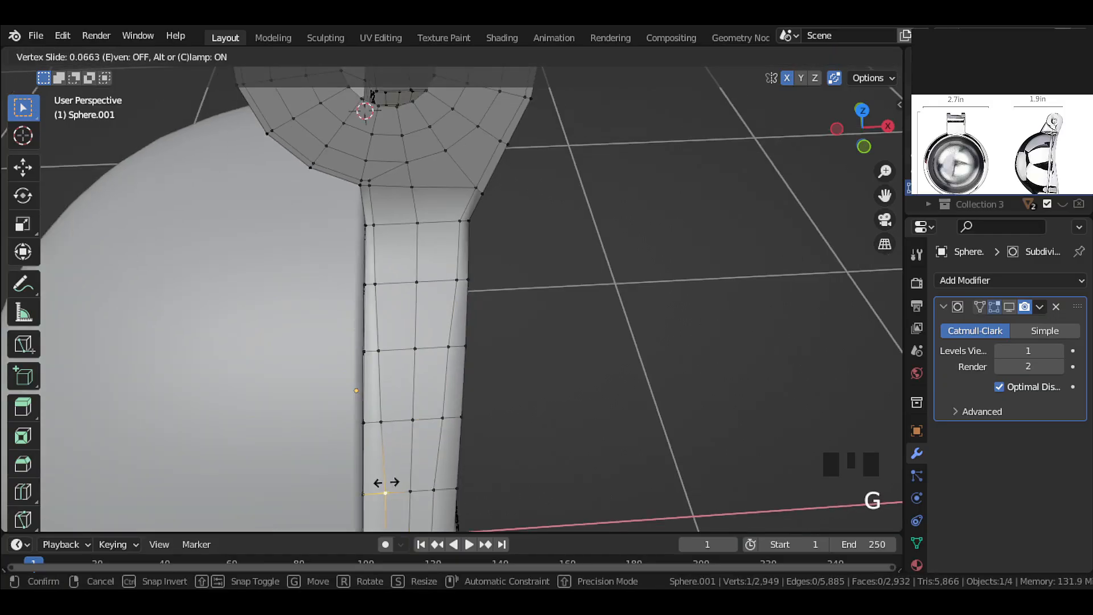
pyautogui.click(382, 483)
pyautogui.rightClick(436, 484)
pyautogui.press('g')
pyautogui.press('g')
pyautogui.click(436, 483)
pyautogui.rightClick(448, 348)
pyautogui.press('g')
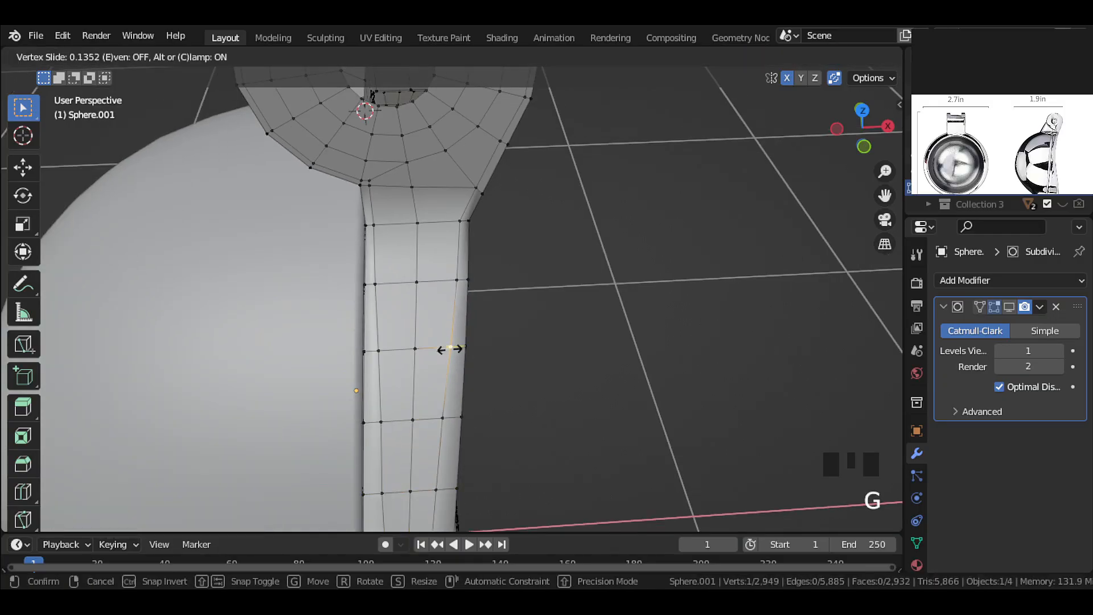
pyautogui.click(451, 349)
# Add a Mirror modifier on the X axis and place it above the Subdivision modifier in the stack.
pyautogui.scroll(2, 488, 286)
pyautogui.rightClick(491, 285)
pyautogui.scroll(-2, 435, 285)
pyautogui.moveTo(436, 285); pyautogui.dragTo(402, 274, button='middle')
pyautogui.keyDown('shift'); pyautogui.moveTo(410, 228); pyautogui.dragTo(570, 376, button='middle'); pyautogui.keyUp('shift')
pyautogui.moveTo(757, 342); pyautogui.dragTo(809, 285, button='middle')
pyautogui.click(995, 279)
pyautogui.click(815, 465)
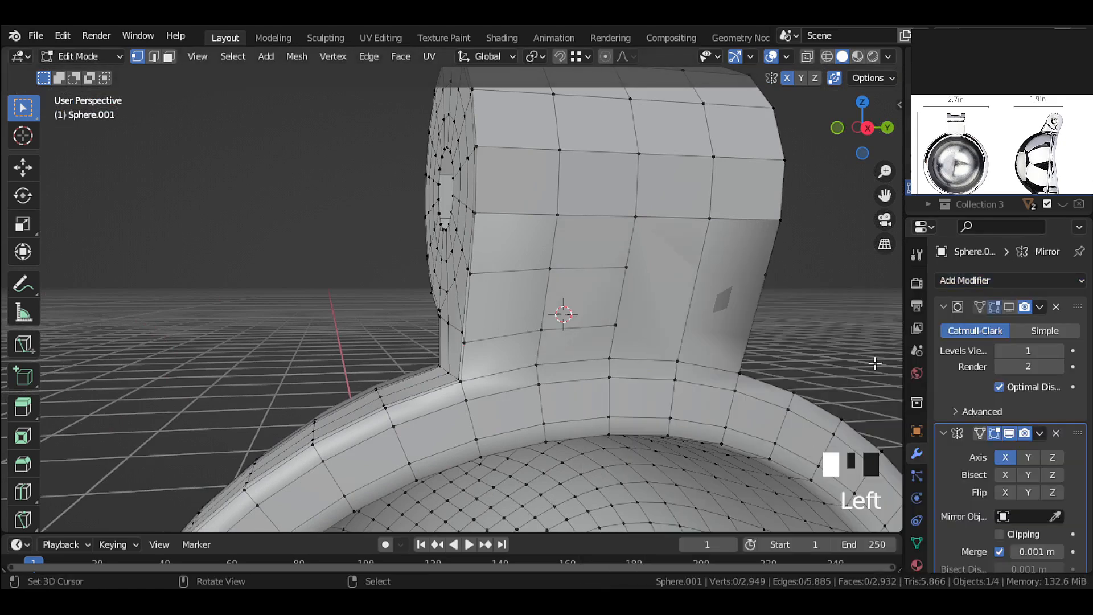
pyautogui.moveTo(1076, 434); pyautogui.dragTo(1076, 307)
# Enable Bisect and Flip on the X axis of the Mirror modifier.
pyautogui.click(1005, 348)
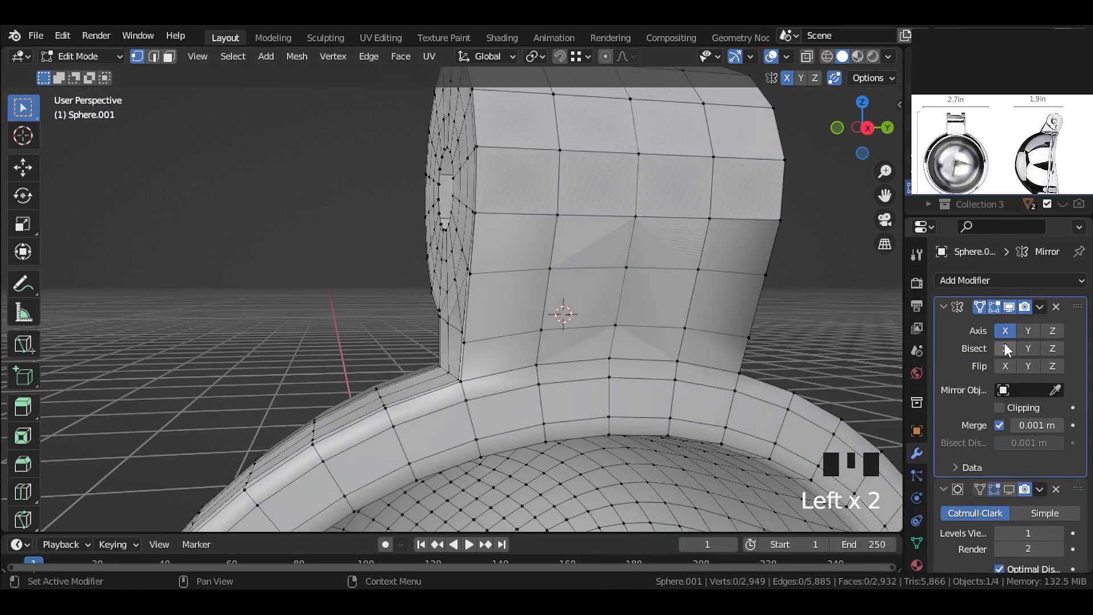
pyautogui.click(1005, 348)
pyautogui.moveTo(748, 321); pyautogui.dragTo(808, 336, button='middle')
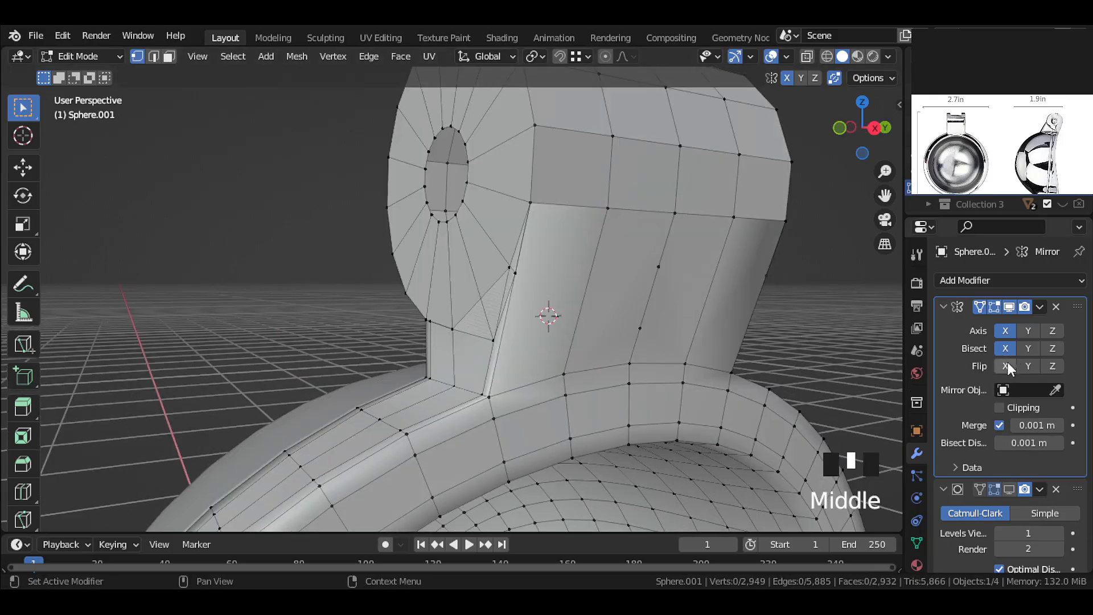
pyautogui.moveTo(646, 333); pyautogui.dragTo(585, 312, button='middle')
pyautogui.scroll(-2, 586, 313)
pyautogui.scroll(2, 612, 262)
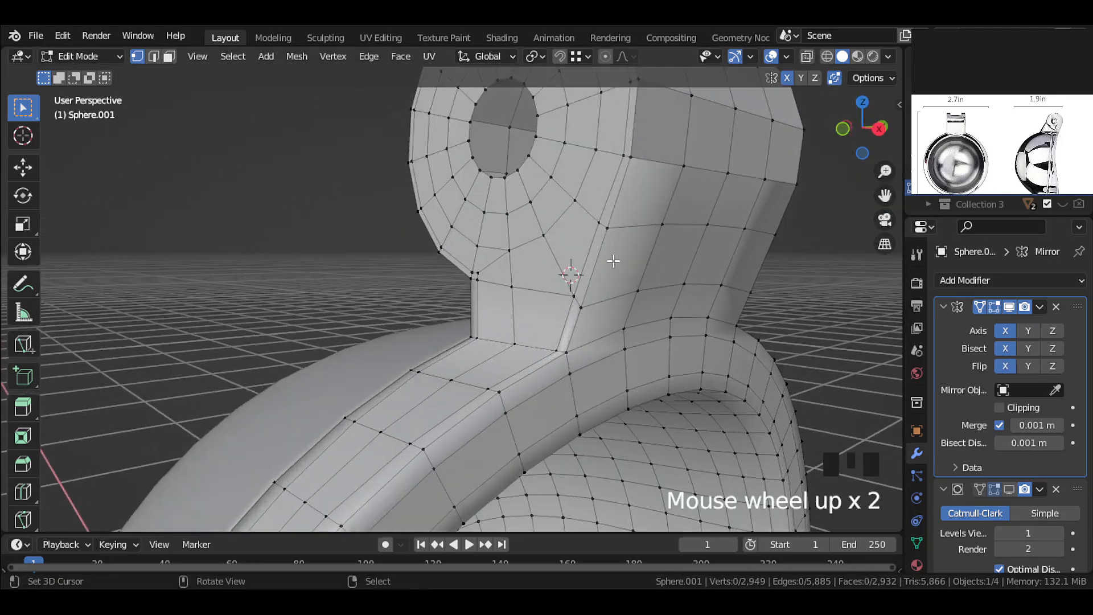
# Adjust the position of the vertex on the lug's open-side end edge just above the neck.
pyautogui.keyDown('shift'); pyautogui.moveTo(612, 261); pyautogui.dragTo(588, 292, button='middle'); pyautogui.keyUp('shift')
pyautogui.rightClick(545, 292)
pyautogui.press('g')
pyautogui.click(550, 307)
pyautogui.moveTo(495, 320); pyautogui.dragTo(527, 328, button='middle')
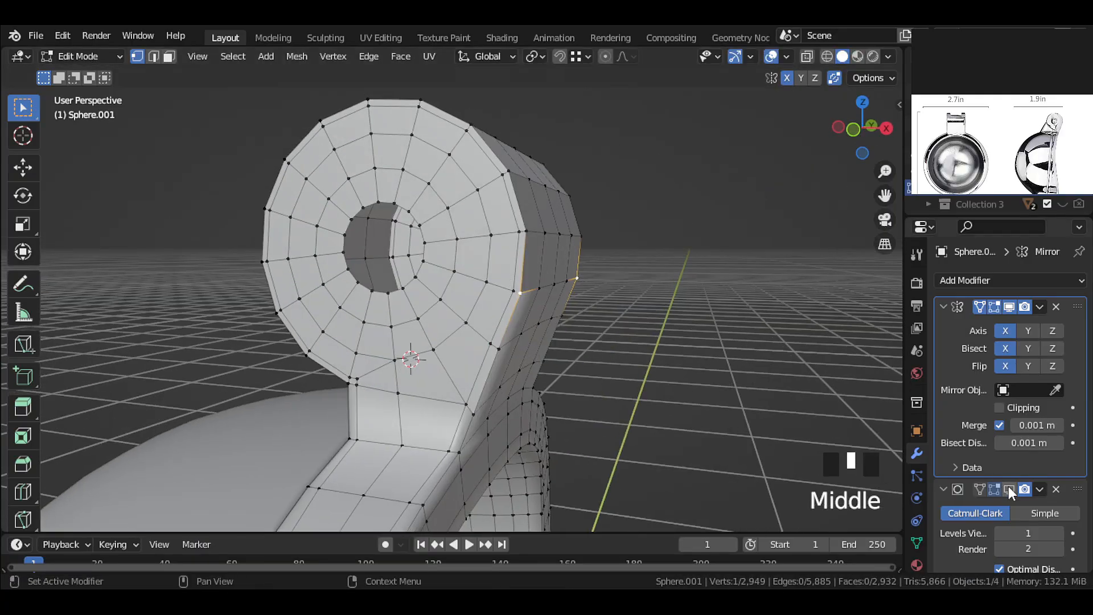
# Show the Subdivision modifier in the viewport and shade the object smooth in Object Mode.
pyautogui.click(1009, 490)
pyautogui.press('Tab')
pyautogui.moveTo(525, 377); pyautogui.dragTo(477, 252, button='middle')
pyautogui.press('w')
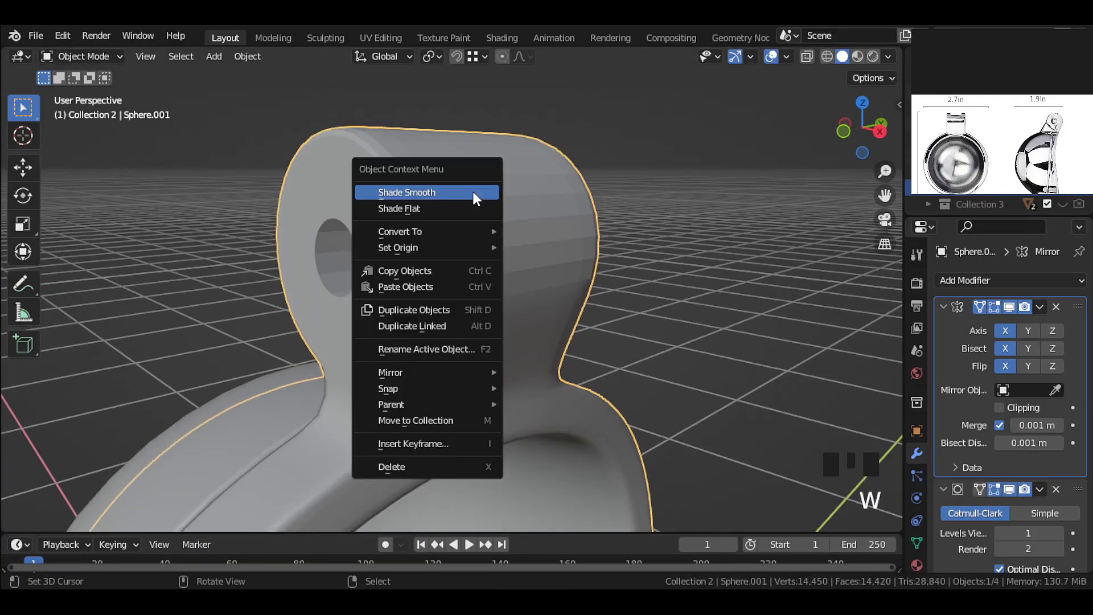
pyautogui.click(473, 189)
pyautogui.moveTo(473, 189); pyautogui.dragTo(761, 353, button='middle')
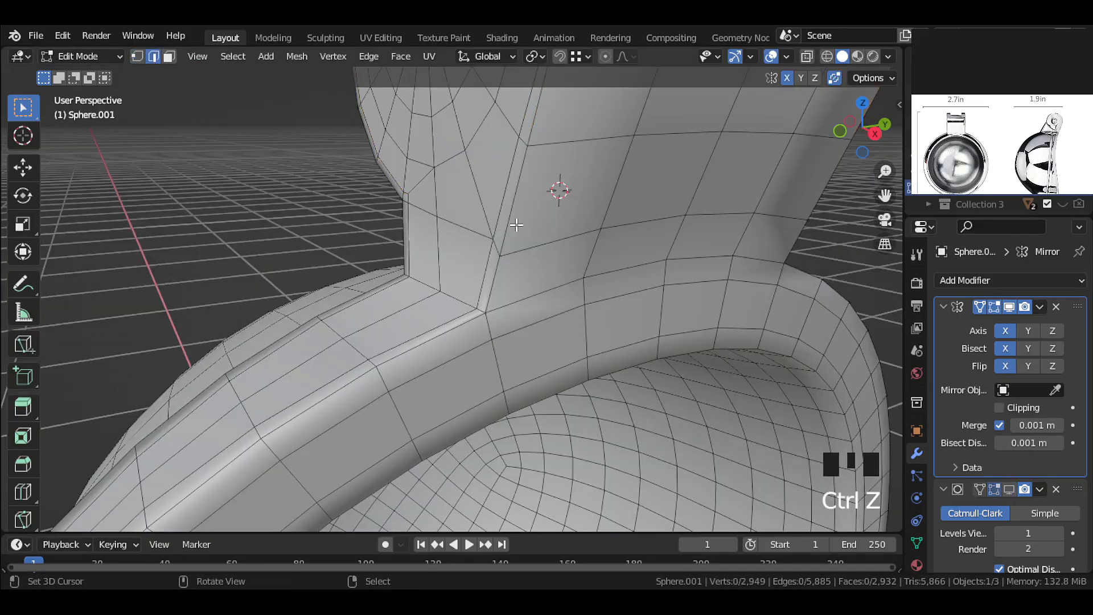
# Bevel the edge loops around the lug's end outline and the neck's base with 2 segments and a width of 0.00371 m.
pyautogui.keyDown('alt'); pyautogui.click(512, 225); pyautogui.keyUp('alt')
pyautogui.moveTo(516, 225); pyautogui.dragTo(326, 239, button='middle')
pyautogui.moveTo(428, 323); pyautogui.dragTo(456, 373, button='middle')
pyautogui.scroll(-4, 604, 284)
pyautogui.scroll(3, 588, 251)
pyautogui.keyDown('alt'); pyautogui.keyDown('shift'); pyautogui.rightClick(535, 279); pyautogui.keyUp('shift'); pyautogui.keyUp('alt')
pyautogui.scroll(-3, 481, 297)
pyautogui.click(606, 288)
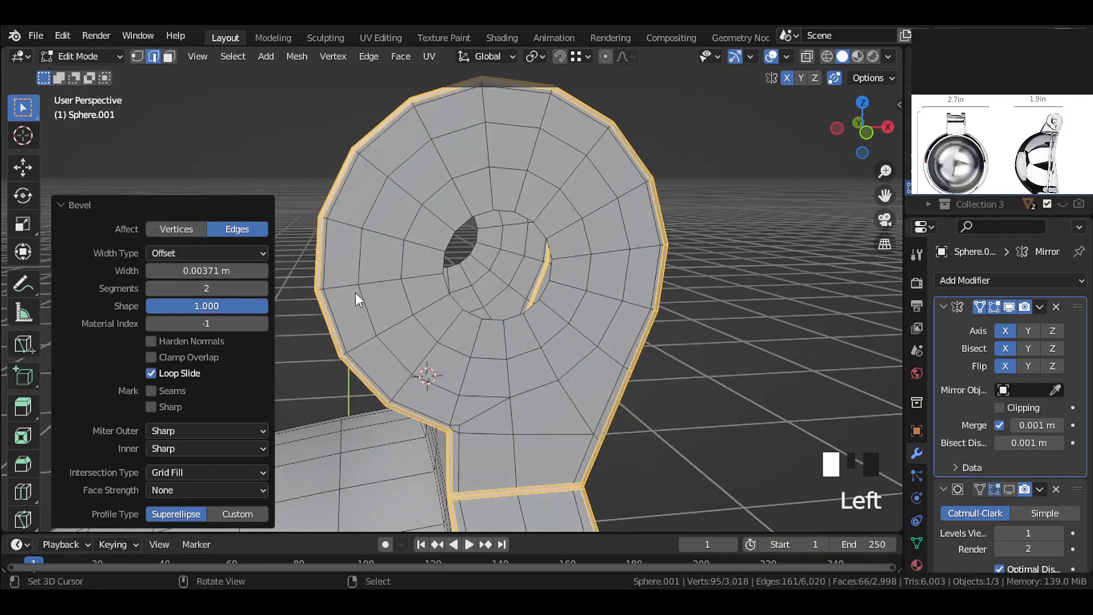
# Set the bevel's outer miter to Arc and check the corners at the neck's base.
pyautogui.click(151, 372)
pyautogui.scroll(5, 444, 279)
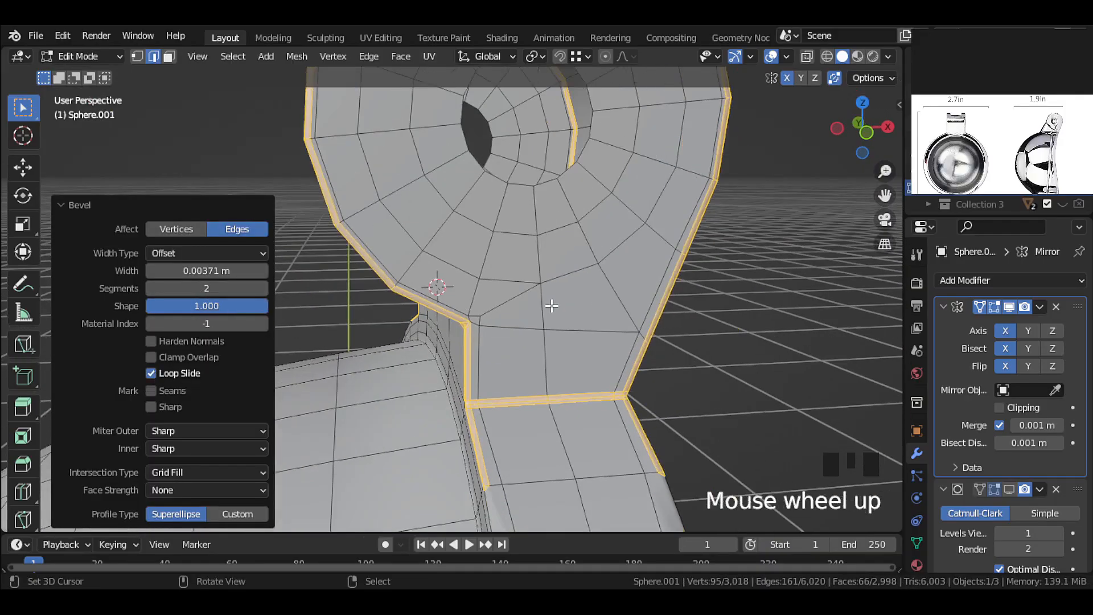
pyautogui.moveTo(444, 279); pyautogui.dragTo(238, 425, button='middle')
pyautogui.click(227, 482)
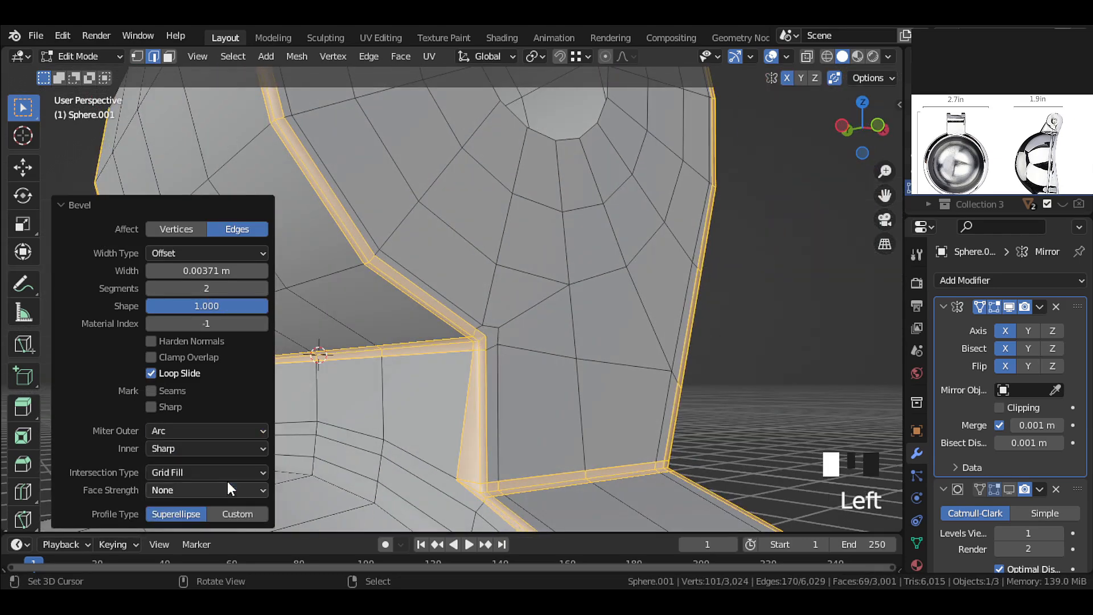
pyautogui.scroll(3, 439, 366)
pyautogui.moveTo(439, 366); pyautogui.dragTo(256, 329, button='middle')
pyautogui.scroll(-2, 477, 275)
pyautogui.scroll(-4, 512, 284)
# Slide the bevel's open-side end vertex on the rim strip fully onto its neighbouring vertex to merge them.
pyautogui.keyDown('shift'); pyautogui.moveTo(513, 284); pyautogui.dragTo(268, 134, button='middle'); pyautogui.keyUp('shift')
pyautogui.keyDown('shift'); pyautogui.moveTo(472, 399); pyautogui.dragTo(495, 245, button='middle'); pyautogui.keyUp('shift')
pyautogui.scroll(2, 495, 284)
pyautogui.click(137, 57)
pyautogui.moveTo(488, 412); pyautogui.dragTo(529, 392, button='middle')
pyautogui.click(477, 417)
pyautogui.moveTo(398, 358); pyautogui.dragTo(643, 332, button='middle')
pyautogui.scroll(1, 643, 333)
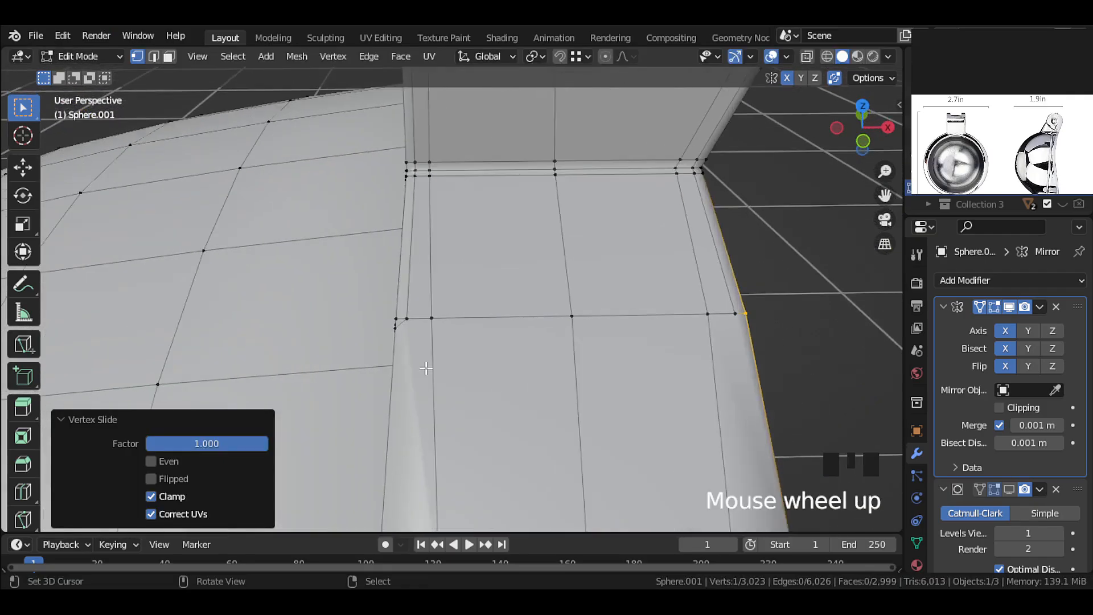
# Slide the bevel's bowl-side end vertex on the rim strip fully onto its neighbouring vertex to merge them.
pyautogui.moveTo(336, 313); pyautogui.dragTo(421, 321, button='middle')
pyautogui.rightClick(424, 318)
pyautogui.click(400, 290)
pyautogui.scroll(2, 498, 319)
pyautogui.moveTo(497, 320); pyautogui.dragTo(336, 320, button='middle')
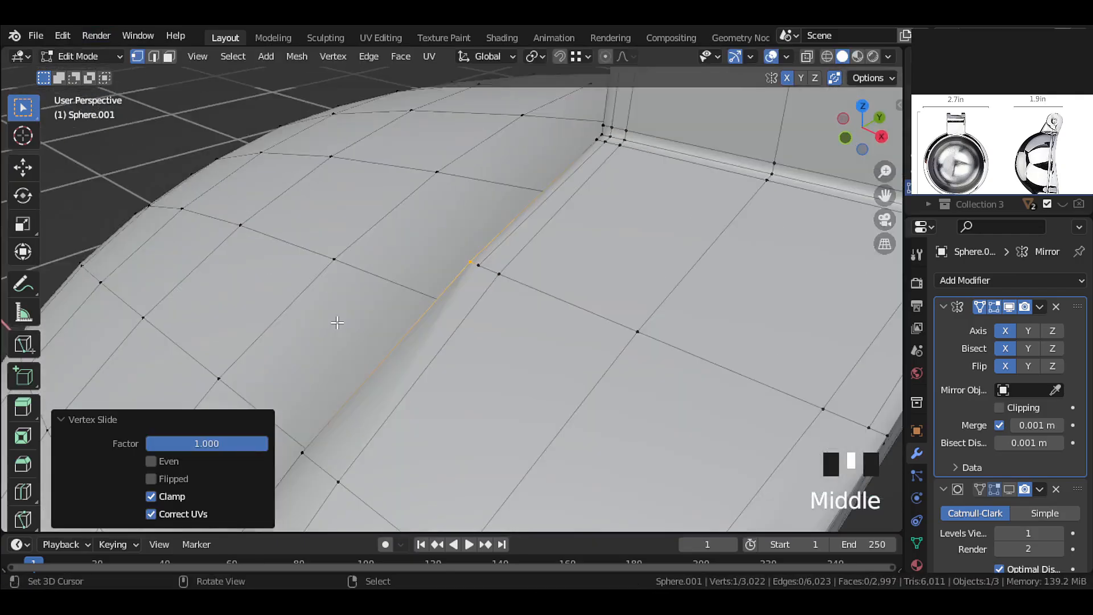
pyautogui.scroll(-2, 532, 262)
# Slide the bevel's inner edge loops around the lug and neck by a factor of 1 to merge them with the adjacent support loops.
pyautogui.click(154, 56)
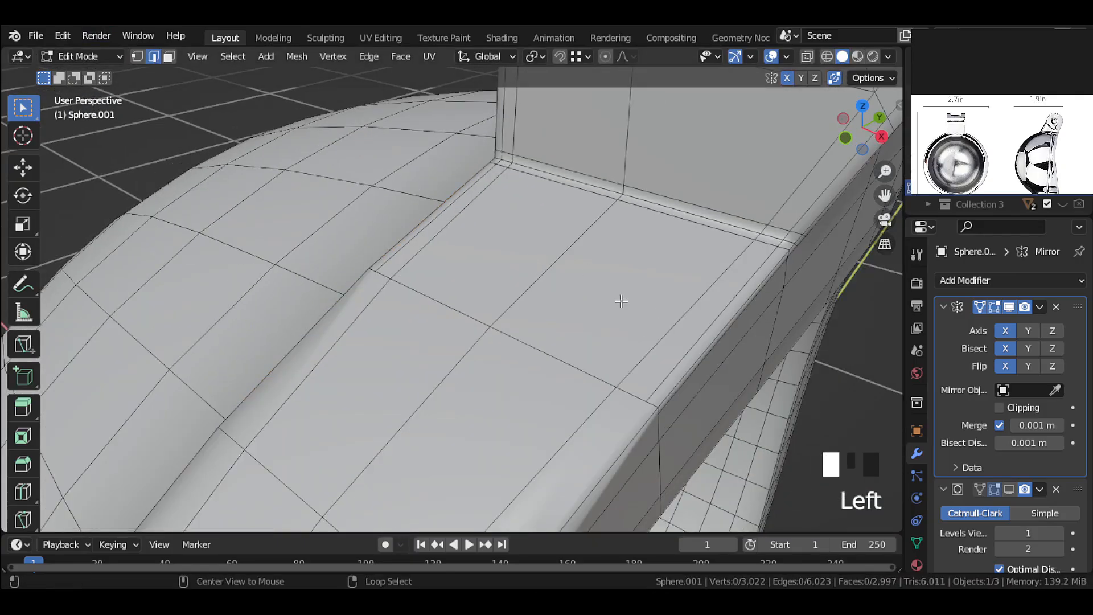
pyautogui.keyDown('alt'); pyautogui.rightClick(692, 341); pyautogui.keyUp('alt')
pyautogui.scroll(-4, 691, 341)
pyautogui.moveTo(673, 313); pyautogui.dragTo(586, 248, button='middle')
pyautogui.scroll(2, 586, 248)
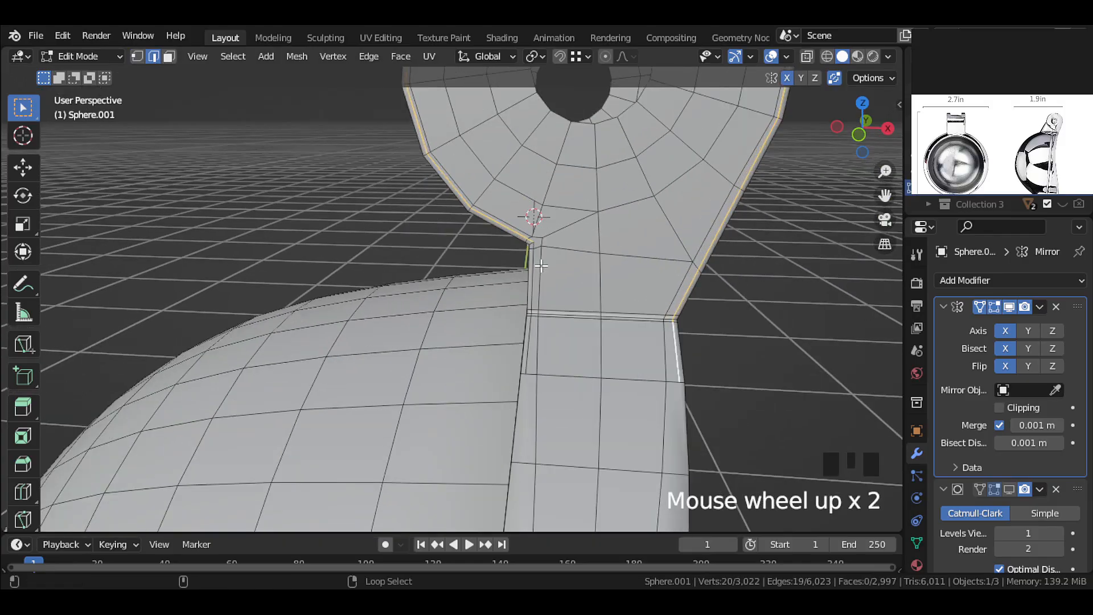
pyautogui.scroll(1, 546, 274)
pyautogui.scroll(-2, 554, 274)
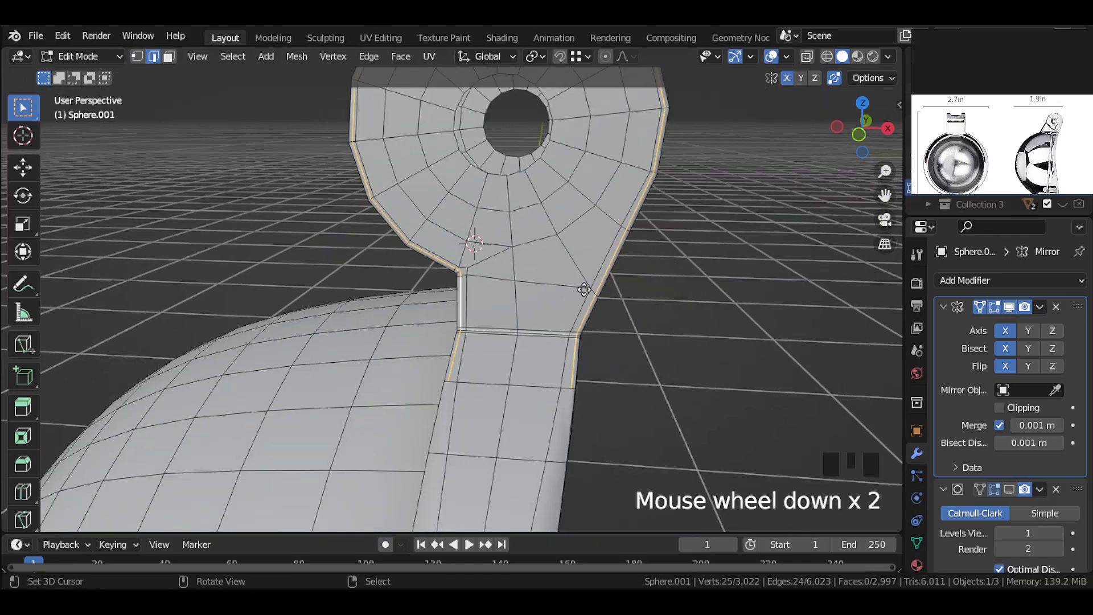
pyautogui.click(550, 284)
# Slide the short rim edge beside the neck's open-side base corner by a factor of 1 onto the adjacent edge.
pyautogui.scroll(7, 534, 244)
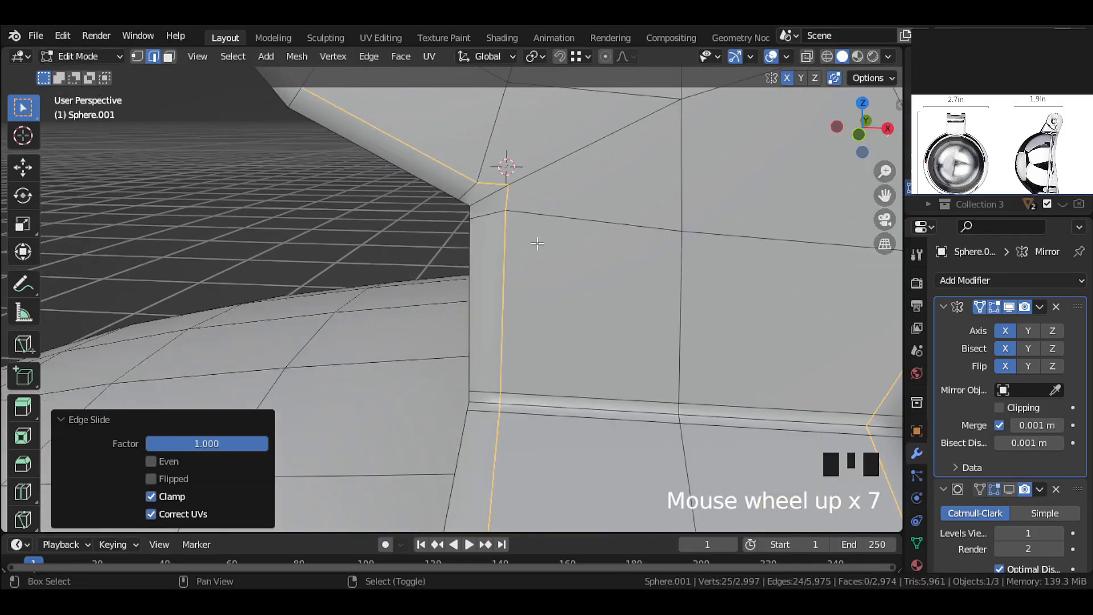
pyautogui.scroll(-1, 566, 256)
pyautogui.moveTo(565, 256); pyautogui.dragTo(517, 239, button='middle')
pyautogui.moveTo(643, 323); pyautogui.dragTo(580, 314, button='middle')
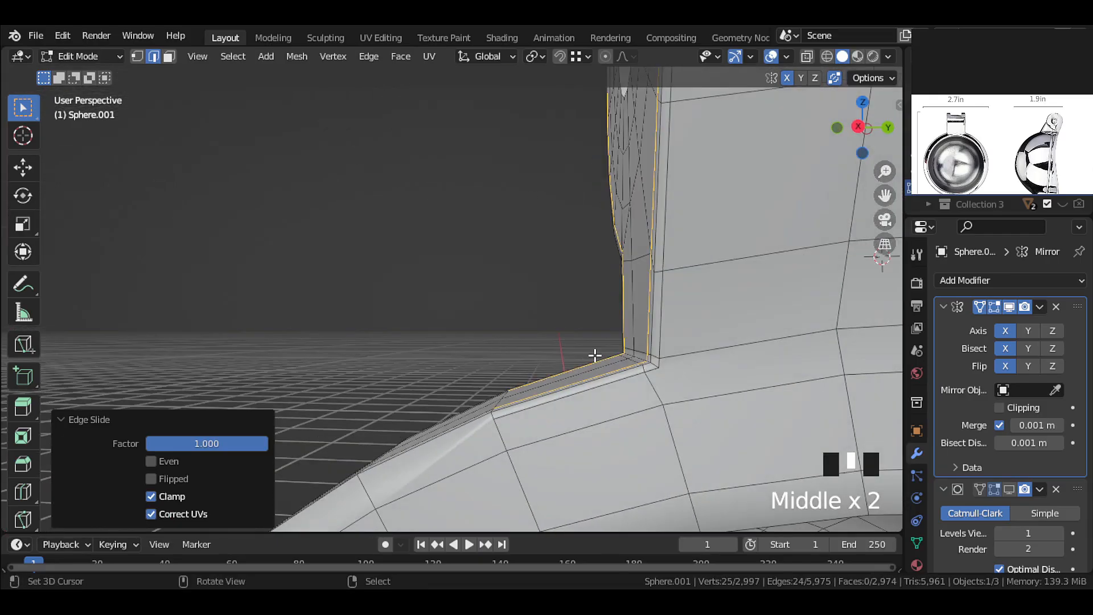
pyautogui.rightClick(604, 381)
pyautogui.keyDown('shift'); pyautogui.moveTo(604, 382); pyautogui.dragTo(530, 340, button='middle'); pyautogui.keyUp('shift')
pyautogui.moveTo(560, 376); pyautogui.dragTo(639, 309, button='middle')
pyautogui.click(547, 365)
pyautogui.scroll(2, 788, 297)
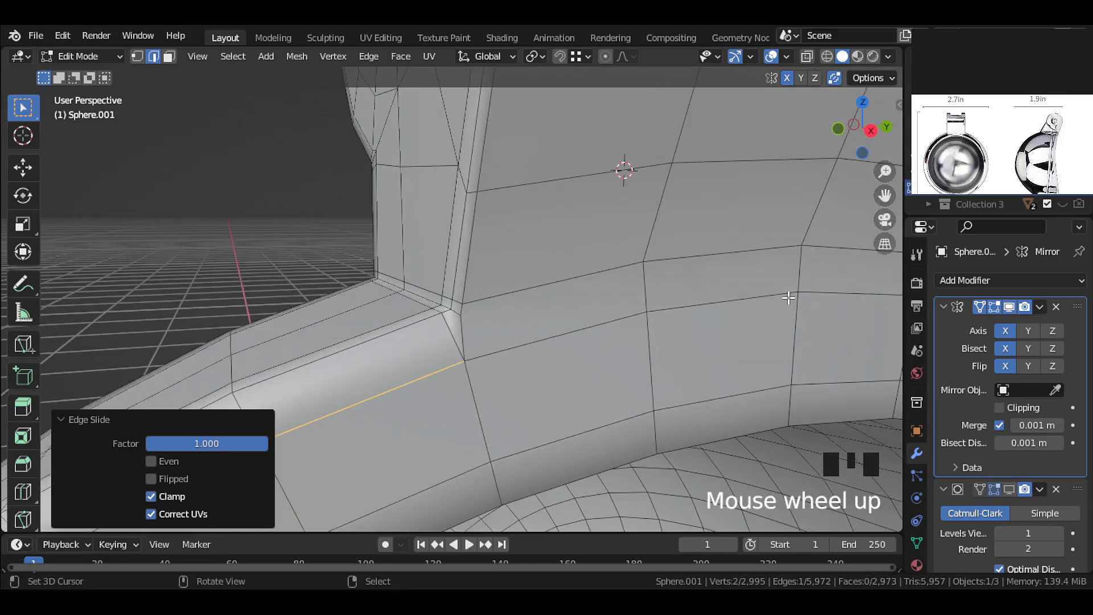
# Knife a new edge along the narrow band below the neck's open-side face, ending at the base corner.
pyautogui.press('k')
pyautogui.moveTo(787, 297); pyautogui.dragTo(667, 255, button='middle')
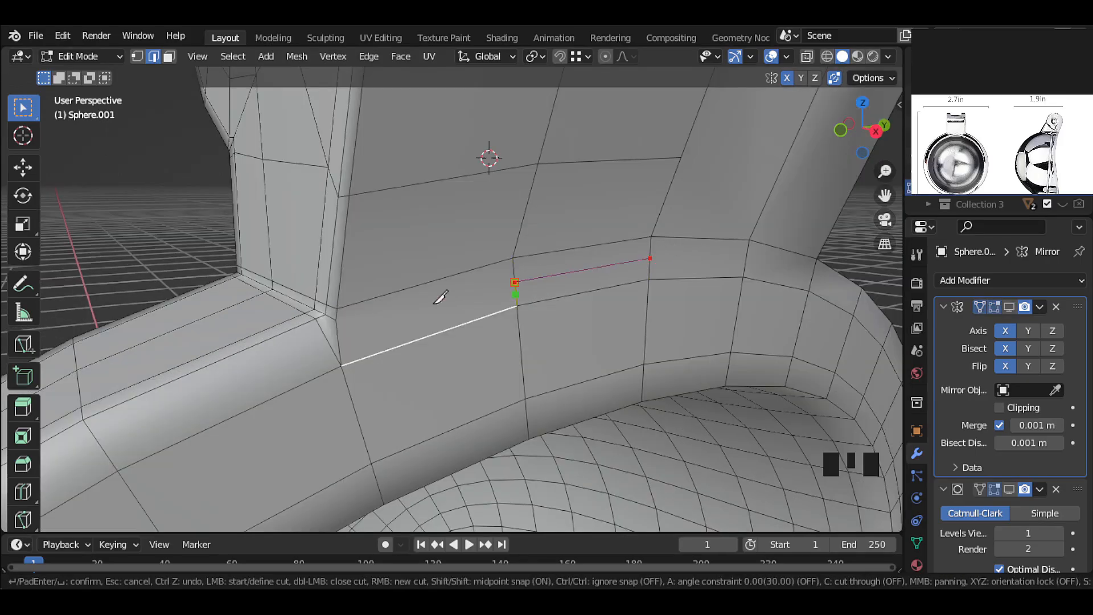
pyautogui.click(461, 291)
# Slide the new cut's end vertex and the vertex directly above it into an even line beside the neck corner.
pyautogui.scroll(2, 460, 291)
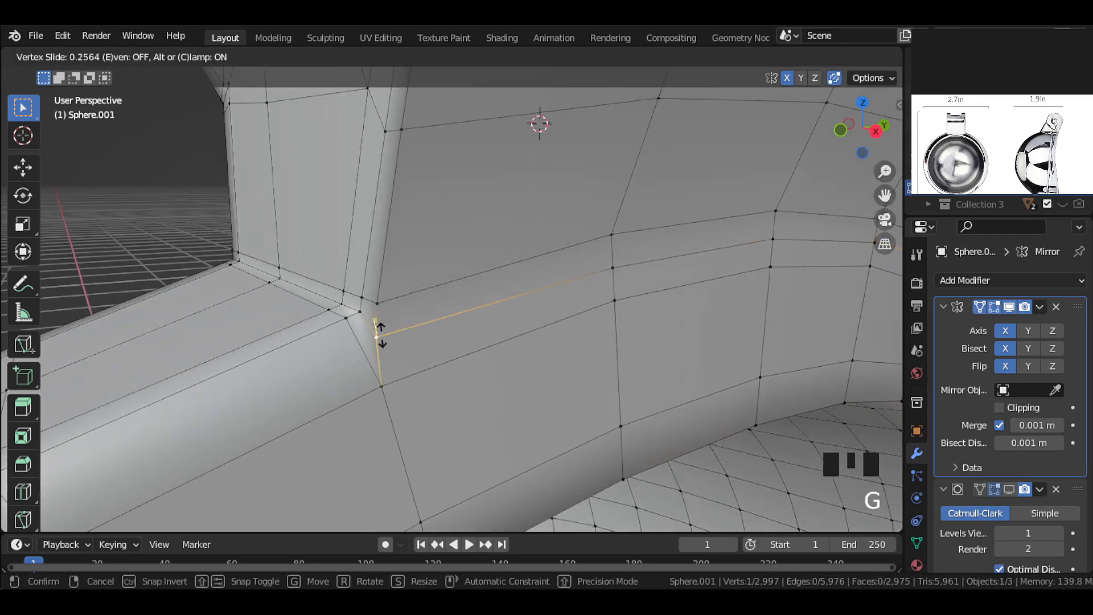
pyautogui.click(378, 336)
pyautogui.press('g')
pyautogui.press('g')
pyautogui.rightClick(382, 293)
pyautogui.press('g')
pyautogui.press('g')
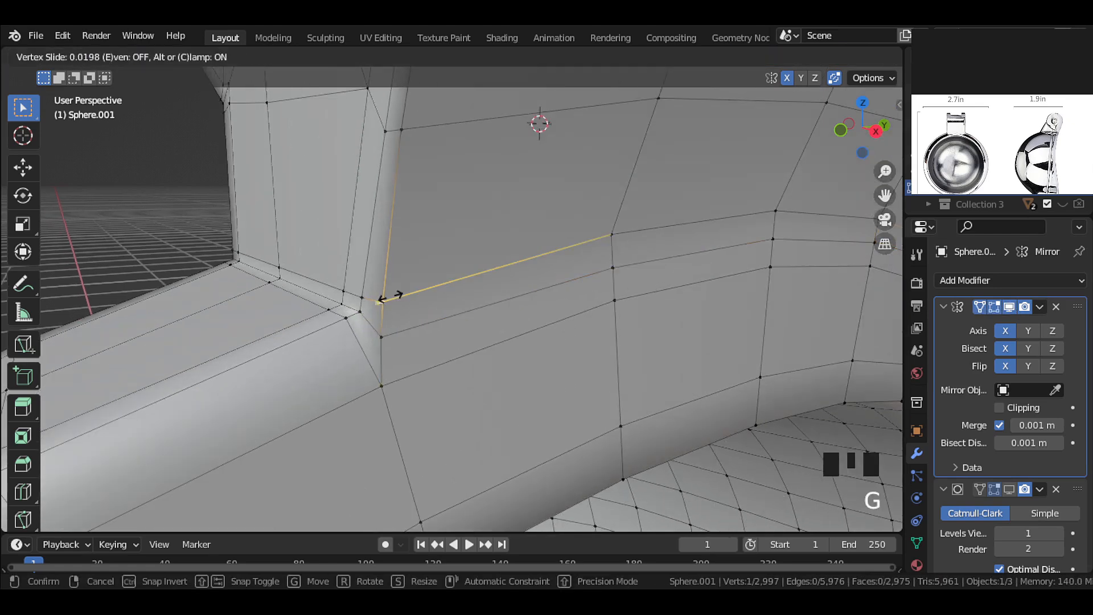
pyautogui.click(398, 295)
# Slide the short rim edge beside the neck's bowl-side base corner onto the adjacent edge to merge them.
pyautogui.rightClick(481, 307)
pyautogui.scroll(-2, 480, 307)
pyautogui.moveTo(481, 307); pyautogui.dragTo(208, 141, button='middle')
pyautogui.click(401, 345)
pyautogui.scroll(2, 209, 141)
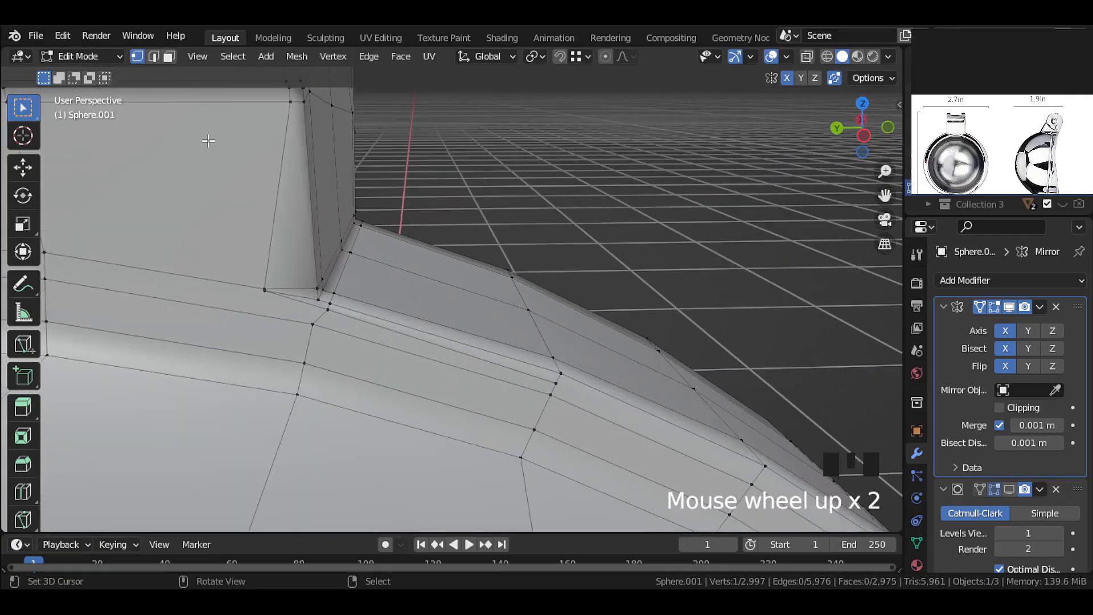
pyautogui.click(153, 56)
pyautogui.scroll(2, 332, 347)
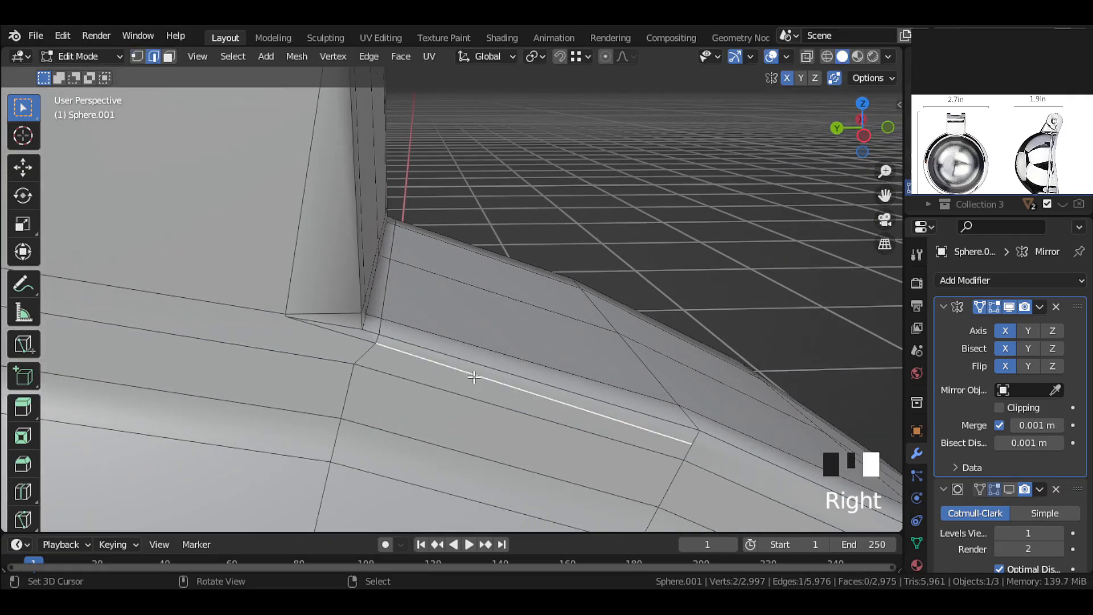
pyautogui.click(465, 401)
# Dissolve the extra edge in the band below the neck's bowl-side face, next to the base corner.
pyautogui.moveTo(322, 347); pyautogui.dragTo(397, 298, button='middle')
pyautogui.rightClick(314, 268)
pyautogui.press('x')
pyautogui.click(470, 282)
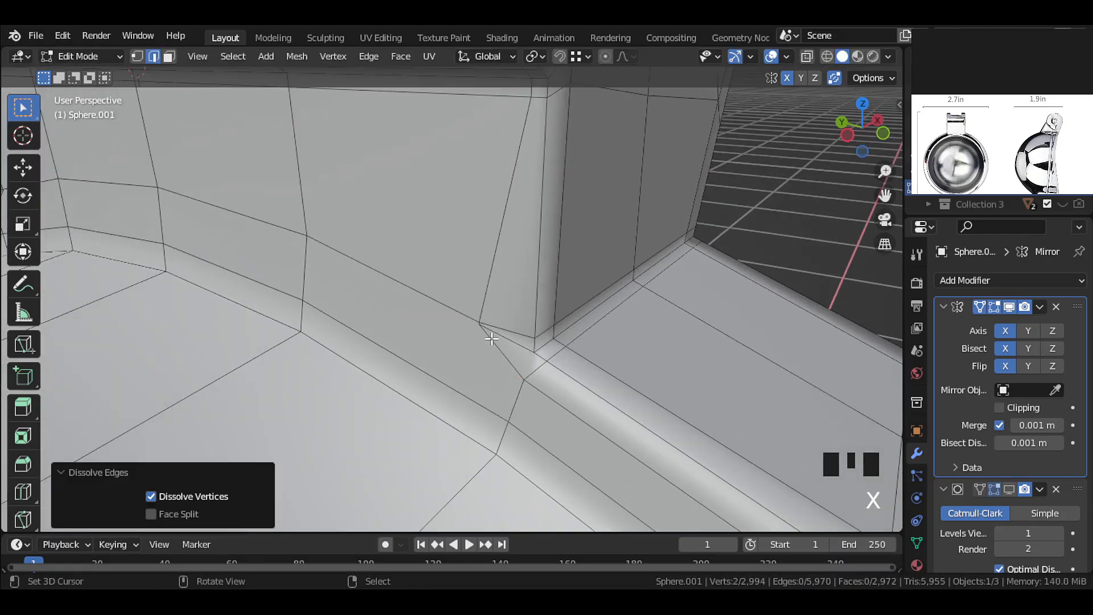
# Connect the neck's bowl-side base corner to the next band column with a new edge.
pyautogui.moveTo(470, 282); pyautogui.dragTo(523, 333, button='middle')
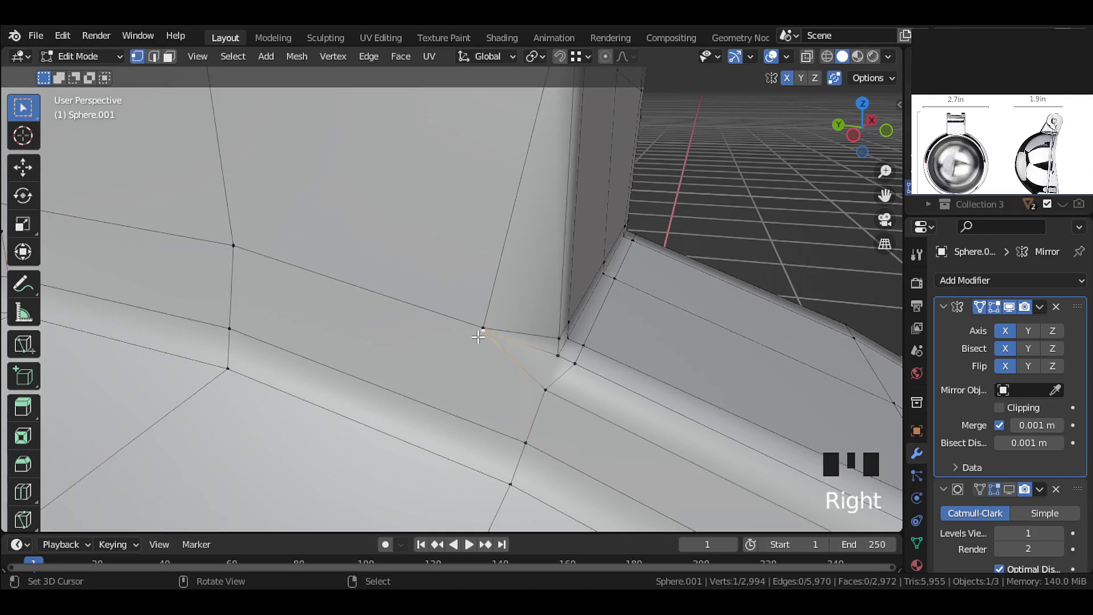
pyautogui.rightClick(321, 355)
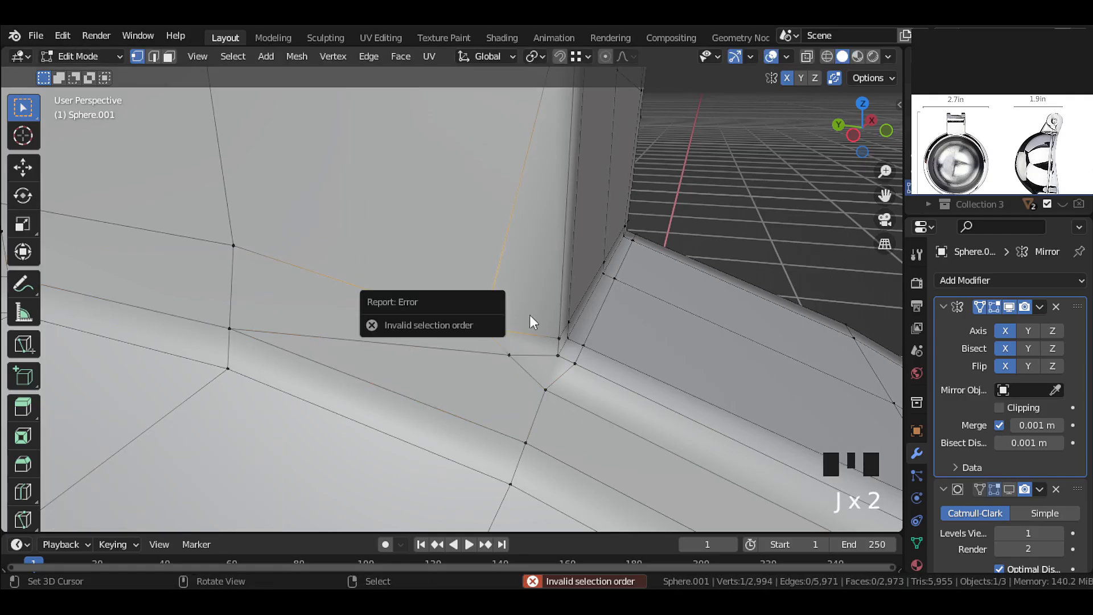
pyautogui.scroll(-1, 592, 304)
pyautogui.scroll(-1, 511, 302)
# Slide the two vertices beside the neck's bowl-side base corner closer to the neck's side edge.
pyautogui.rightClick(498, 311)
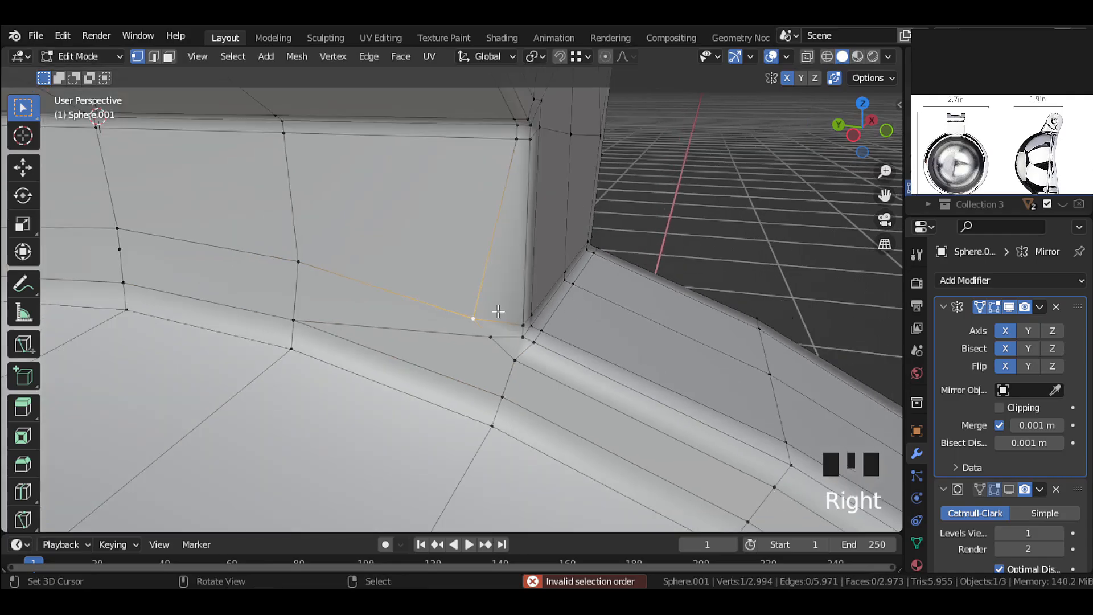
pyautogui.click(531, 321)
pyautogui.scroll(2, 528, 330)
pyautogui.rightClick(509, 355)
pyautogui.press('g')
pyautogui.press('g')
pyautogui.click(526, 362)
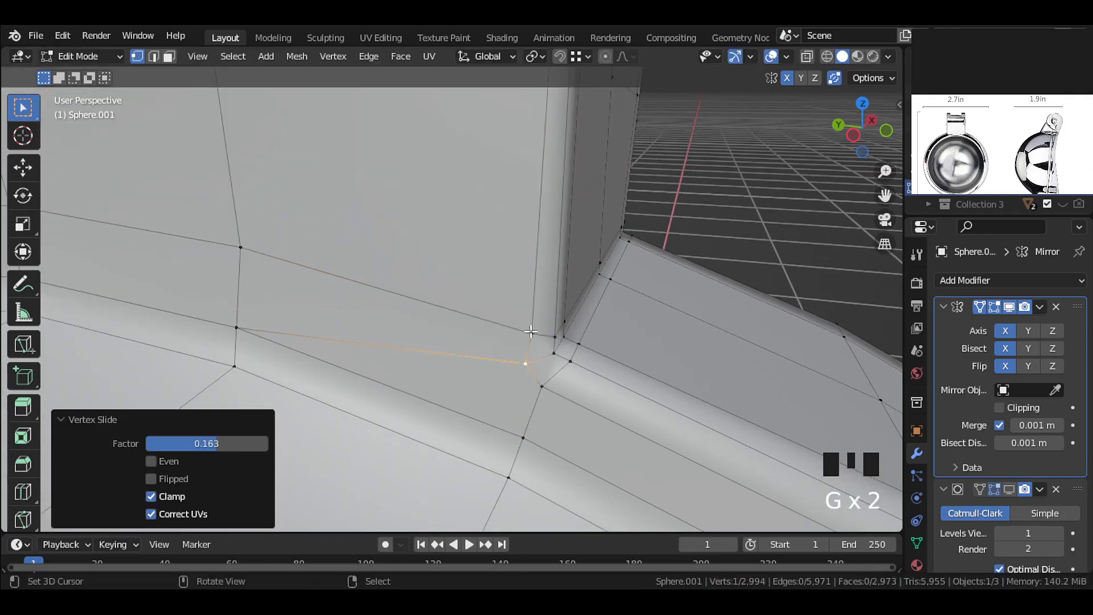
pyautogui.press('g')
pyautogui.press('g')
pyautogui.rightClick(524, 362)
pyautogui.press('g')
pyautogui.scroll(-2, 567, 305)
pyautogui.moveTo(566, 305); pyautogui.dragTo(459, 228, button='middle')
pyautogui.scroll(-4, 529, 271)
pyautogui.scroll(2, 459, 228)
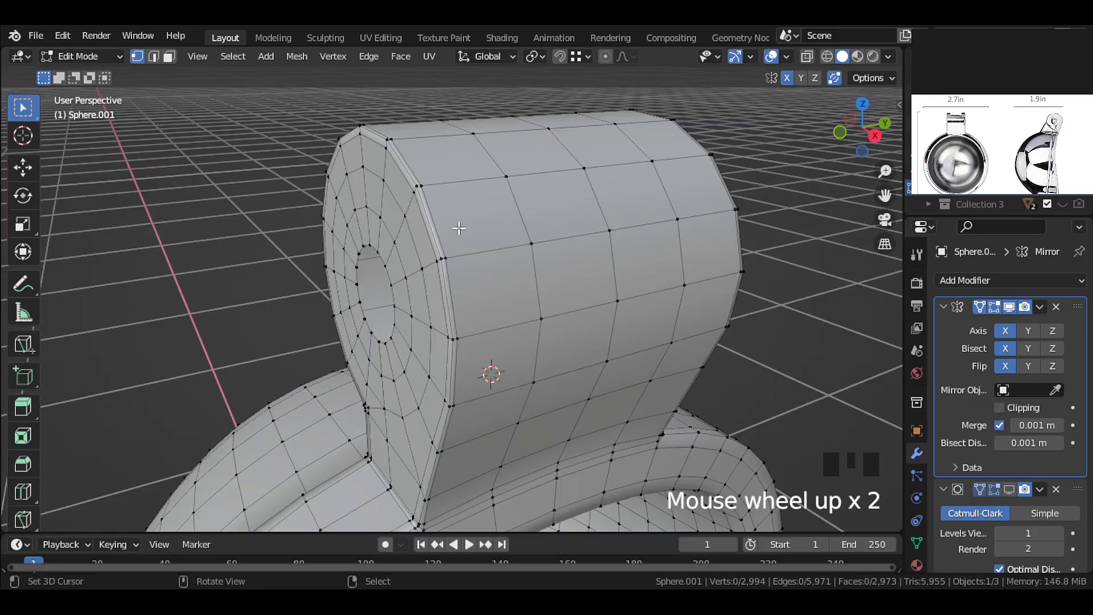
# Duplicate the lug's curved outer faces above the neck's base row in place and separate the copy into its own object.
pyautogui.keyDown('shift'); pyautogui.moveTo(534, 370); pyautogui.dragTo(376, 284, button='middle'); pyautogui.keyUp('shift')
pyautogui.keyDown('ctrl'); pyautogui.keyDown('shift'); pyautogui.rightClick(458, 329); pyautogui.keyUp('shift'); pyautogui.keyUp('ctrl')
pyautogui.scroll(-3, 451, 312)
pyautogui.keyDown('ctrl'); pyautogui.keyDown('shift'); pyautogui.rightClick(344, 338); pyautogui.keyUp('shift'); pyautogui.keyUp('ctrl')
pyautogui.scroll(4, 432, 356)
pyautogui.moveTo(438, 366); pyautogui.dragTo(456, 336, button='middle')
pyautogui.keyDown('ctrl'); pyautogui.keyDown('shift'); pyautogui.rightClick(495, 374); pyautogui.keyUp('shift'); pyautogui.keyUp('ctrl')
pyautogui.moveTo(495, 373); pyautogui.dragTo(484, 370, button='middle')
pyautogui.moveTo(512, 370); pyautogui.dragTo(341, 359, button='middle')
pyautogui.keyDown('shift'); pyautogui.moveTo(444, 359); pyautogui.dragTo(507, 337, button='middle'); pyautogui.keyUp('shift')
pyautogui.keyDown('shift'); pyautogui.rightClick(606, 344); pyautogui.keyUp('shift')
pyautogui.keyDown('shift'); pyautogui.rightClick(678, 324); pyautogui.keyUp('shift')
pyautogui.scroll(-2, 652, 303)
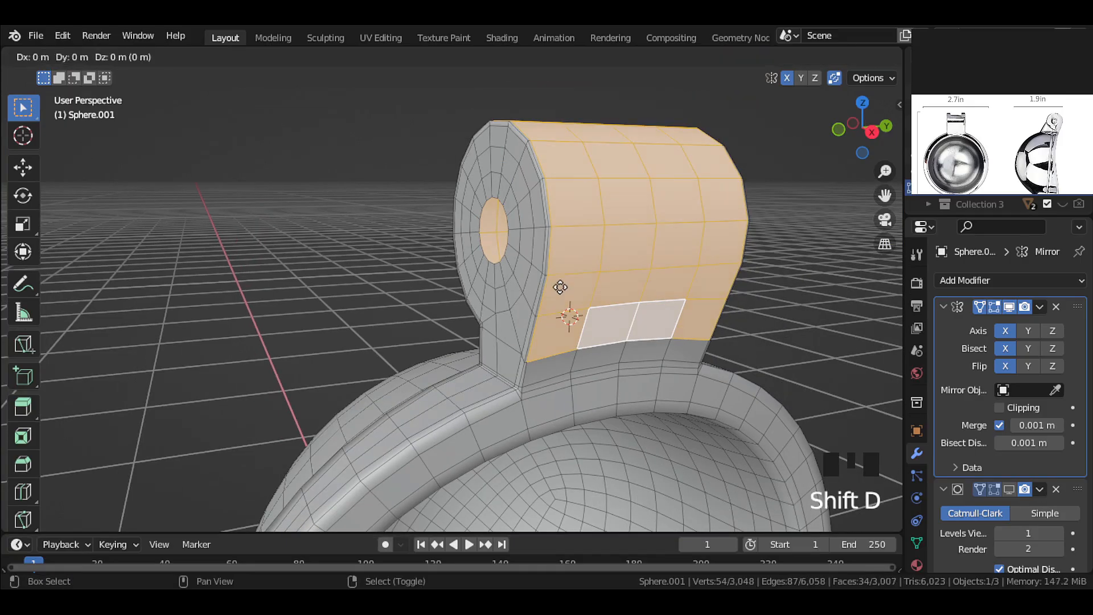
pyautogui.rightClick(560, 286)
pyautogui.click(621, 275)
pyautogui.press('Tab')
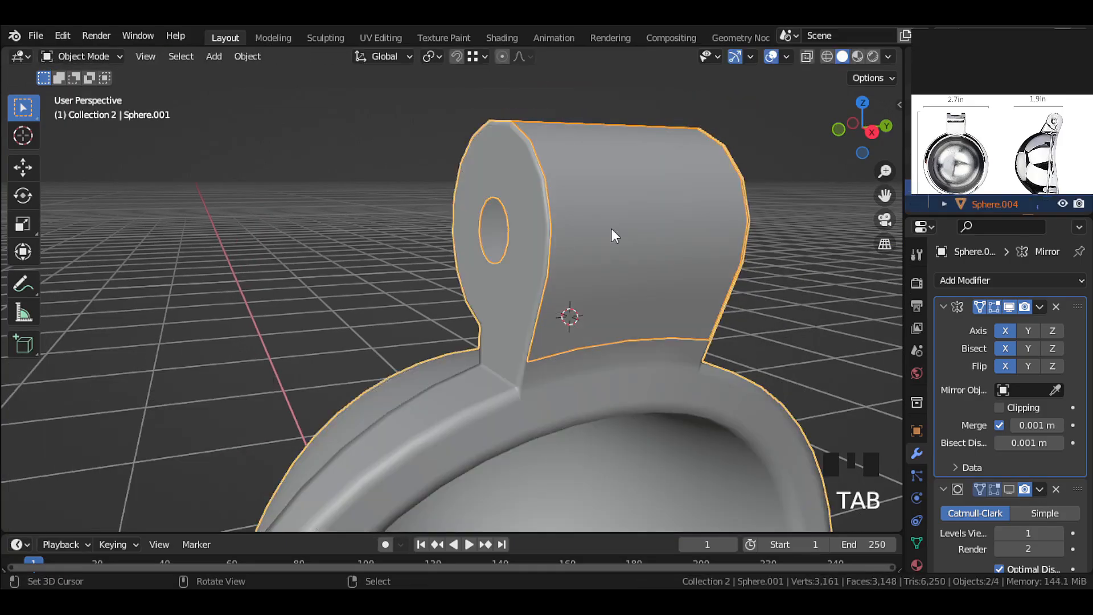
# Hide the separated copy of the lug's outer faces and select the original bowl object.
pyautogui.rightClick(611, 228)
pyautogui.moveTo(611, 227); pyautogui.dragTo(484, 231, button='middle')
pyautogui.scroll(2, 484, 231)
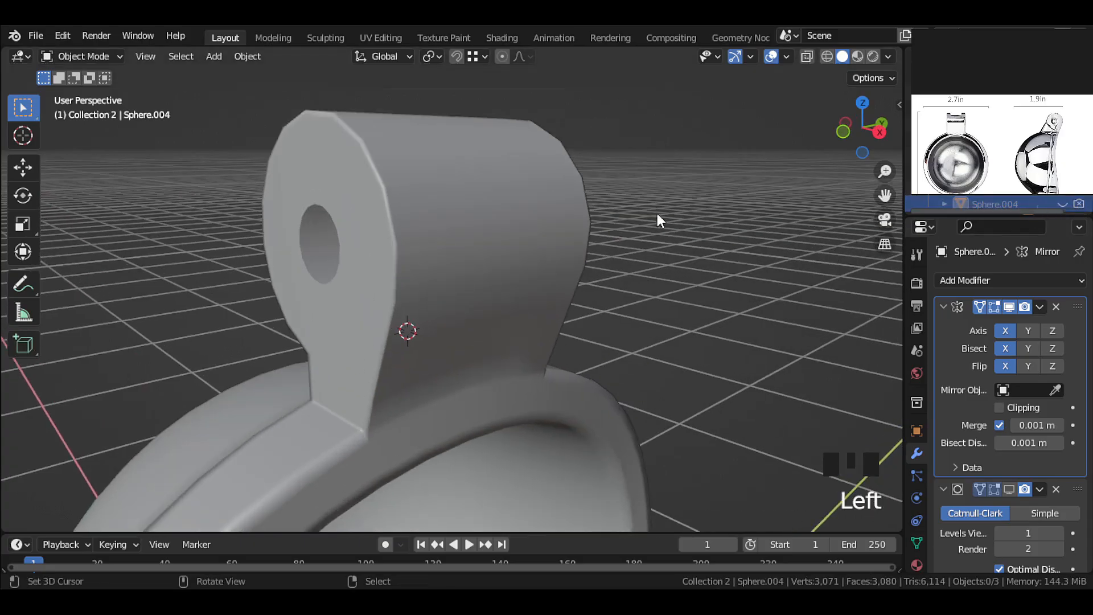
pyautogui.moveTo(579, 241); pyautogui.dragTo(476, 204, button='middle')
pyautogui.rightClick(476, 204)
# Start editing the bowl mesh and select the lug's curved outer faces from the front over the top.
pyautogui.press('Tab')
pyautogui.press('KP_3')
pyautogui.hotkey('shift', 'z')
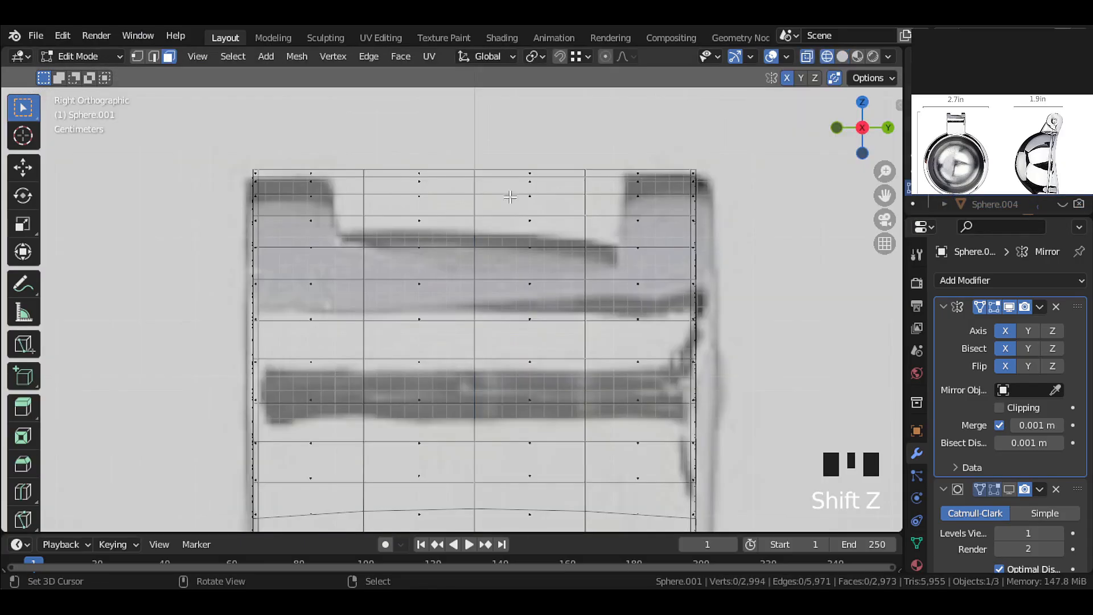
pyautogui.hotkey('shift', 'z')
pyautogui.rightClick(616, 303)
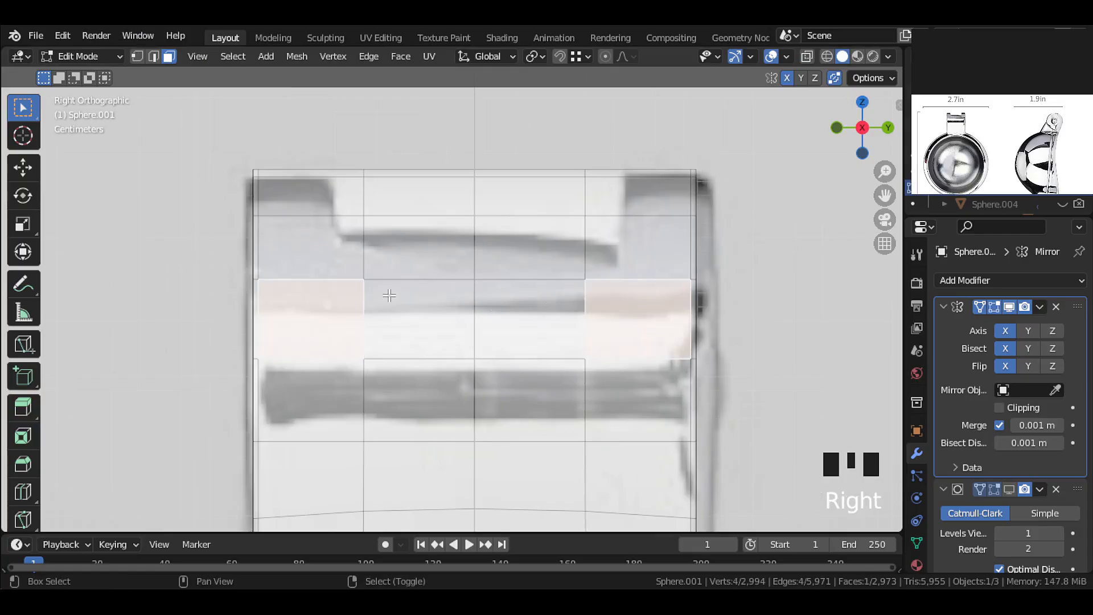
pyautogui.moveTo(390, 295); pyautogui.dragTo(444, 225, button='middle')
pyautogui.keyDown('shift'); pyautogui.rightClick(337, 233); pyautogui.keyUp('shift')
pyautogui.keyDown('ctrl'); pyautogui.keyDown('shift'); pyautogui.rightClick(295, 410); pyautogui.keyUp('shift'); pyautogui.keyUp('ctrl')
pyautogui.moveTo(295, 409); pyautogui.dragTo(193, 449, button='middle')
pyautogui.keyDown('ctrl'); pyautogui.keyDown('shift'); pyautogui.rightClick(529, 268); pyautogui.keyUp('shift'); pyautogui.keyUp('ctrl')
# Extend the face selection down the lug's bowl side to the top of the neck.
pyautogui.scroll(2, 571, 146)
pyautogui.moveTo(512, 250); pyautogui.dragTo(560, 114, button='middle')
pyautogui.keyDown('shift'); pyautogui.moveTo(392, 359); pyautogui.dragTo(452, 327, button='middle'); pyautogui.keyUp('shift')
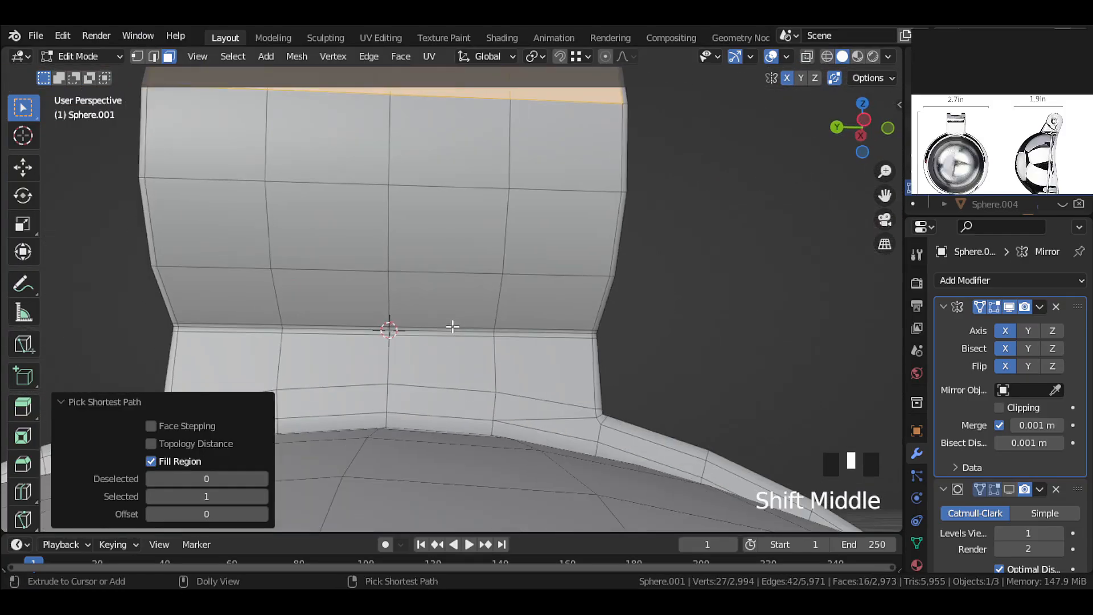
pyautogui.keyDown('ctrl'); pyautogui.keyDown('shift'); pyautogui.rightClick(439, 320); pyautogui.keyUp('shift'); pyautogui.keyUp('ctrl')
pyautogui.scroll(2, 512, 319)
pyautogui.moveTo(569, 288); pyautogui.dragTo(560, 326, button='middle')
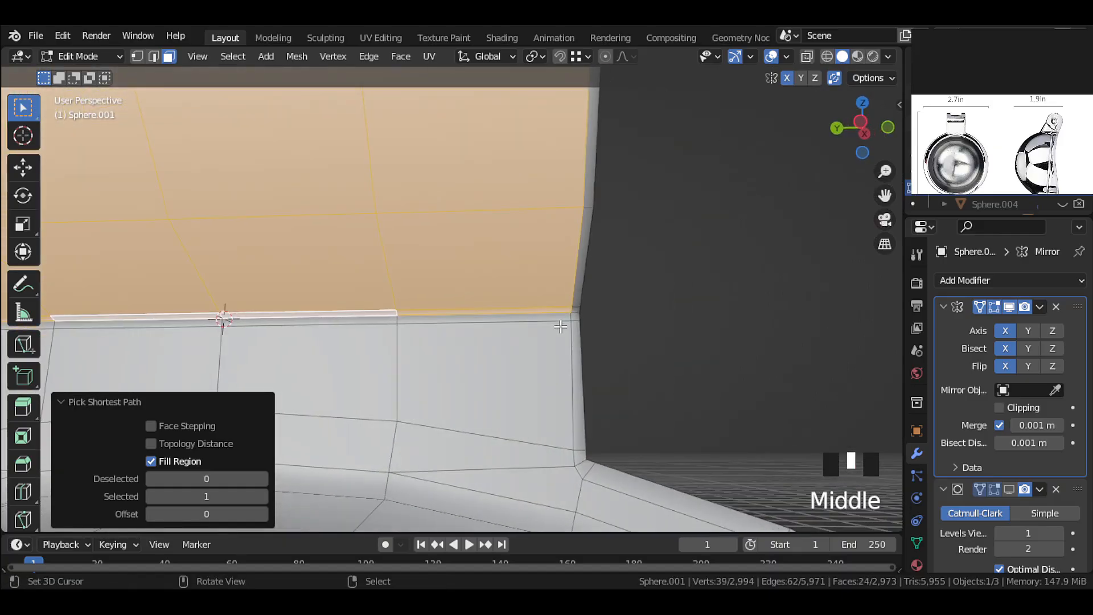
pyautogui.press('i')
pyautogui.click(562, 325)
pyautogui.hotkey('ctrl', 'z')
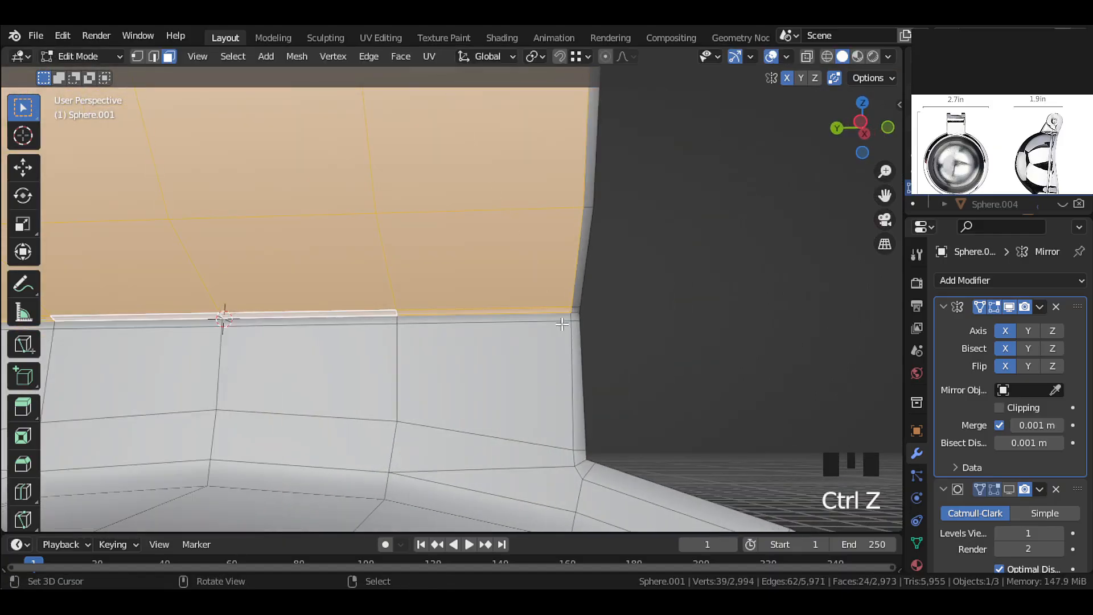
# Hide the mirror's viewport result to check which half of the lug the face selection covers.
pyautogui.scroll(-2, 562, 324)
pyautogui.click(1008, 307)
pyautogui.scroll(-2, 605, 252)
pyautogui.scroll(2, 297, 259)
pyautogui.keyDown('shift'); pyautogui.moveTo(291, 311); pyautogui.dragTo(497, 325, button='middle'); pyautogui.keyUp('shift')
pyautogui.scroll(1, 497, 325)
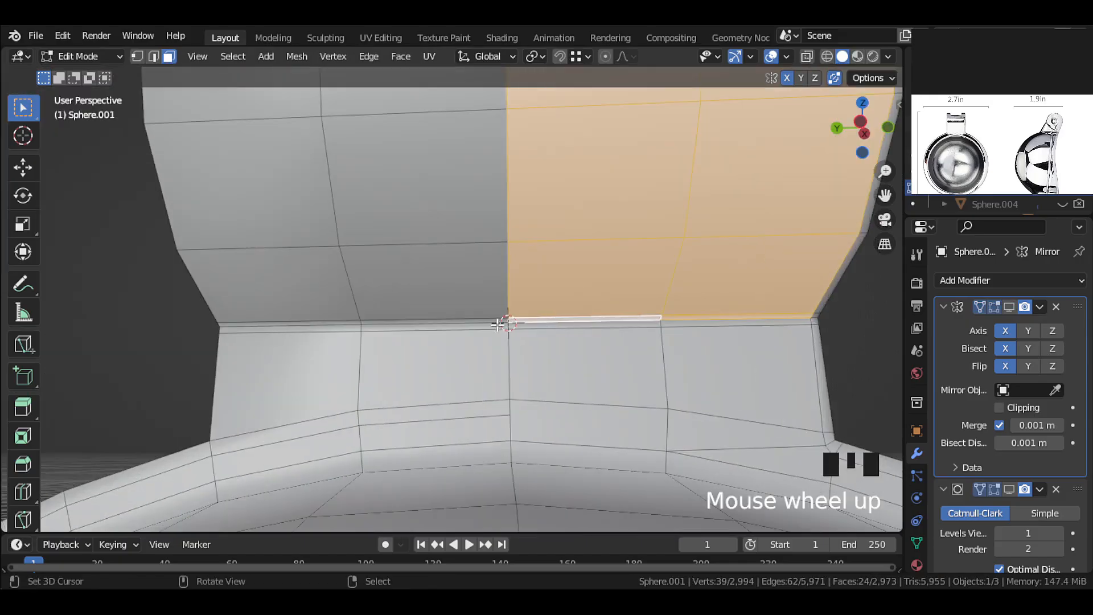
pyautogui.scroll(-4, 495, 322)
pyautogui.keyDown('shift'); pyautogui.moveTo(454, 278); pyautogui.dragTo(455, 346, button='middle'); pyautogui.keyUp('shift')
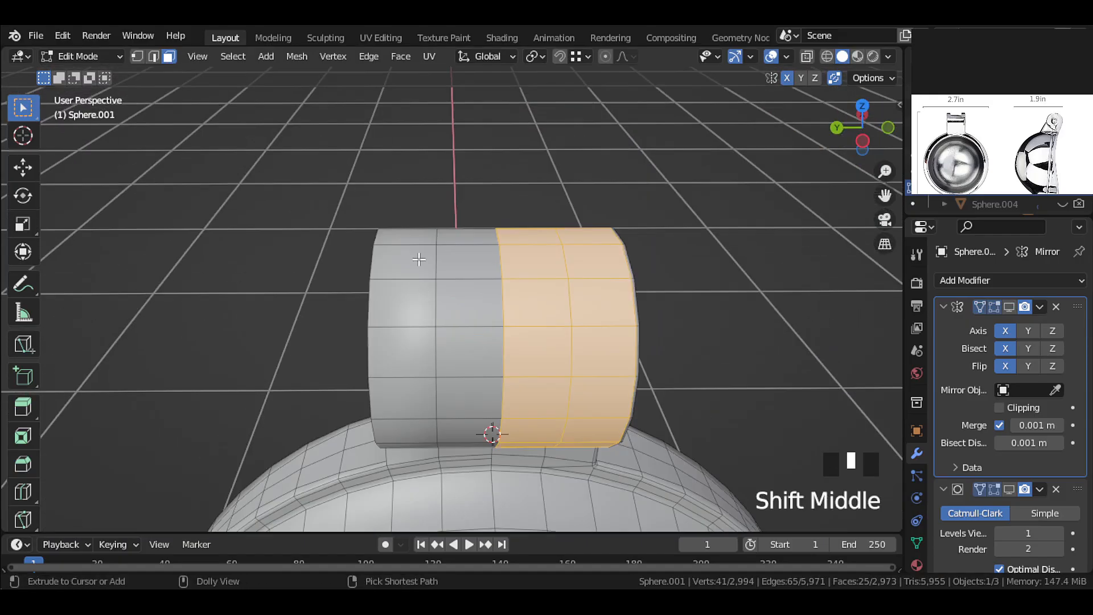
# Add the curved outer faces on the lug's other half to the selection and inset the region by about 0.002 m.
pyautogui.keyDown('ctrl'); pyautogui.keyDown('shift'); pyautogui.click(418, 260); pyautogui.keyUp('shift'); pyautogui.keyUp('ctrl')
pyautogui.moveTo(418, 260); pyautogui.dragTo(532, 234, button='middle')
pyautogui.scroll(2, 569, 235)
pyautogui.keyDown('ctrl'); pyautogui.keyDown('shift'); pyautogui.rightClick(558, 186); pyautogui.keyUp('shift'); pyautogui.keyUp('ctrl')
pyautogui.scroll(-2, 559, 186)
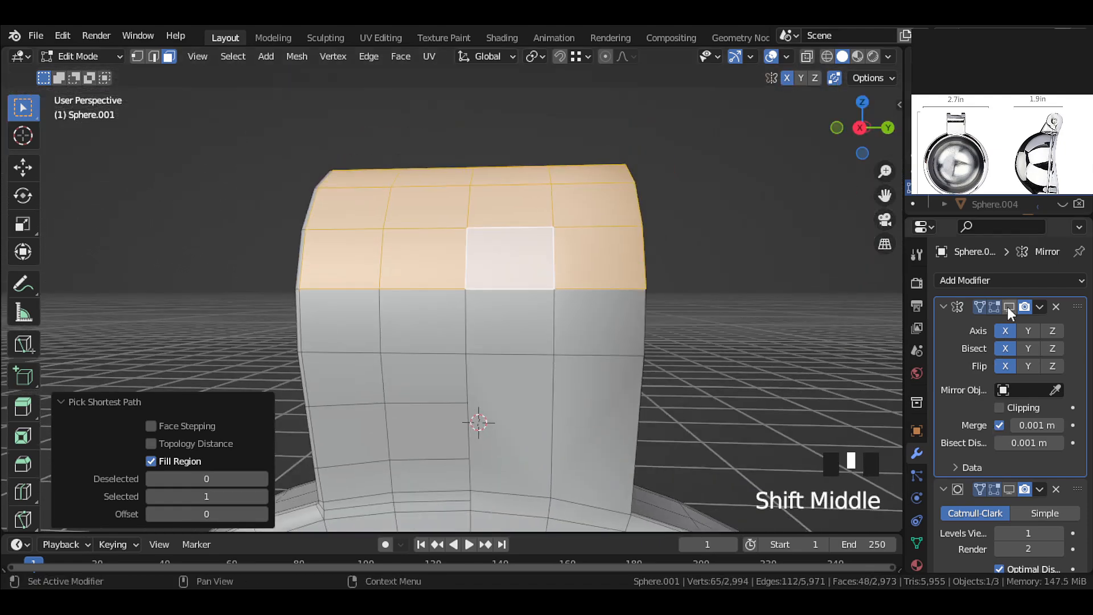
pyautogui.keyDown('shift'); pyautogui.moveTo(713, 335); pyautogui.dragTo(737, 315, button='middle'); pyautogui.keyUp('shift')
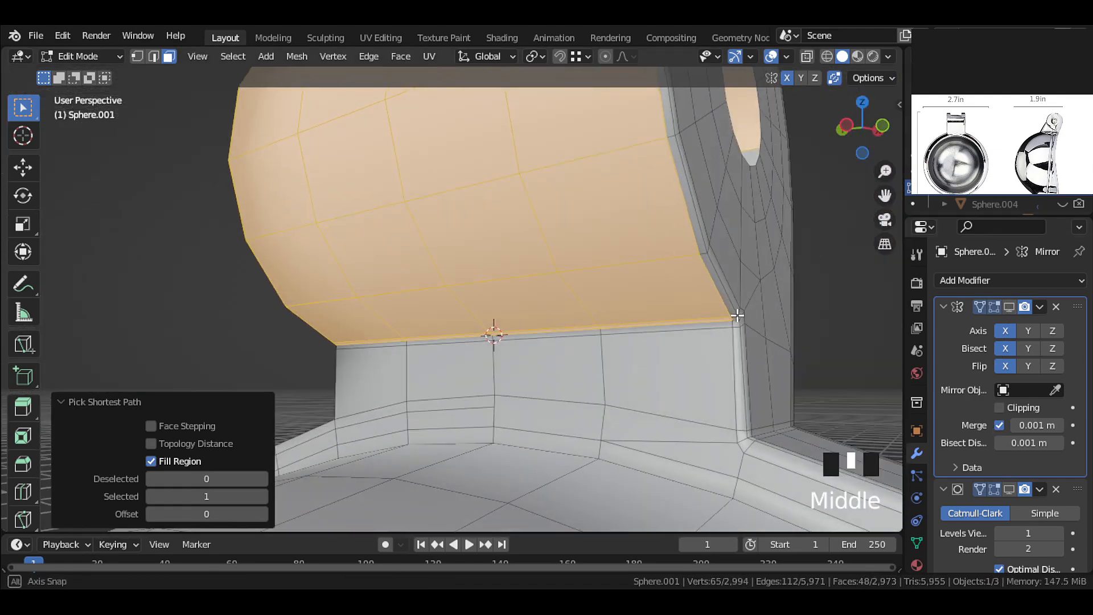
pyautogui.click(767, 339)
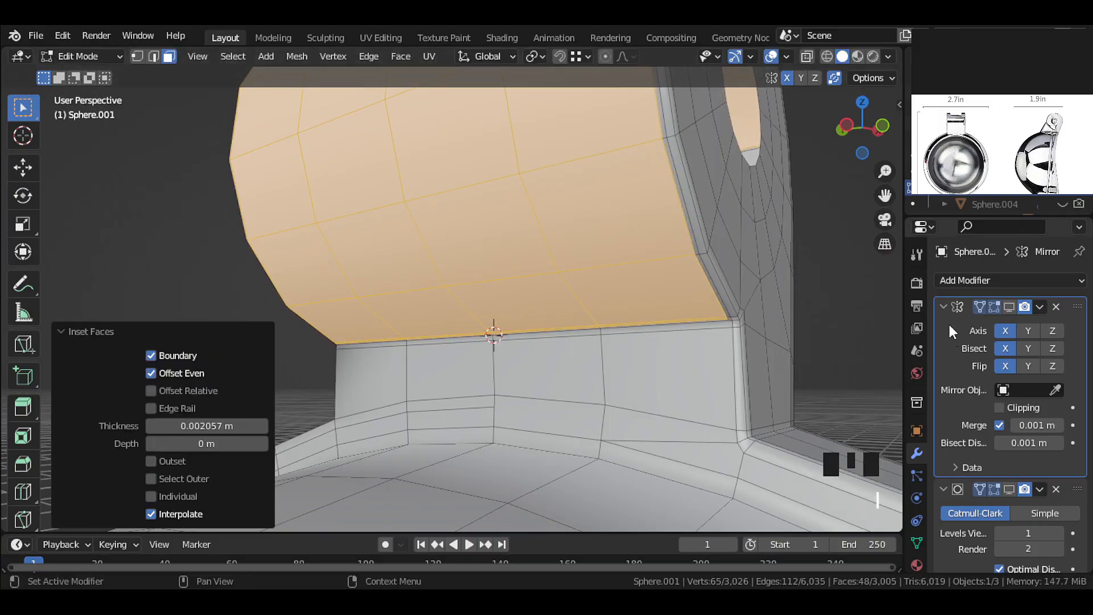
# Slide the inset's side edge loops inward to match the inner sides of the hinge knuckles in the reference image.
pyautogui.moveTo(661, 249); pyautogui.dragTo(493, 266, button='middle')
pyautogui.scroll(-2, 493, 265)
pyautogui.keyDown('shift'); pyautogui.moveTo(513, 251); pyautogui.dragTo(375, 324, button='middle'); pyautogui.keyUp('shift')
pyautogui.click(153, 56)
pyautogui.keyDown('alt'); pyautogui.rightClick(517, 322); pyautogui.keyUp('alt')
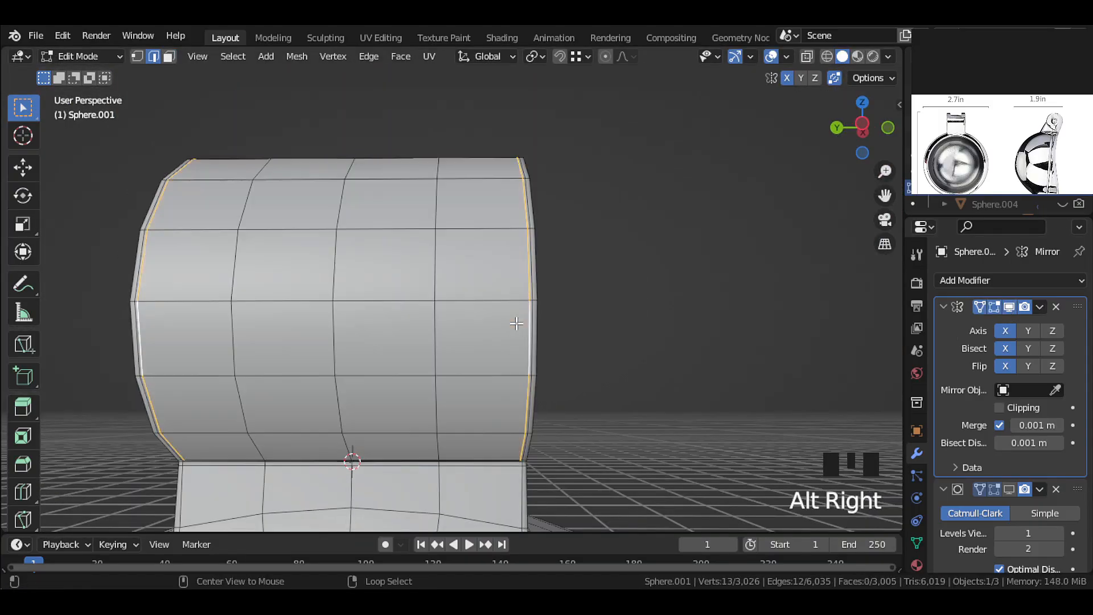
pyautogui.moveTo(501, 330); pyautogui.dragTo(404, 342, button='middle')
pyautogui.press('KP_3')
pyautogui.scroll(4, 430, 343)
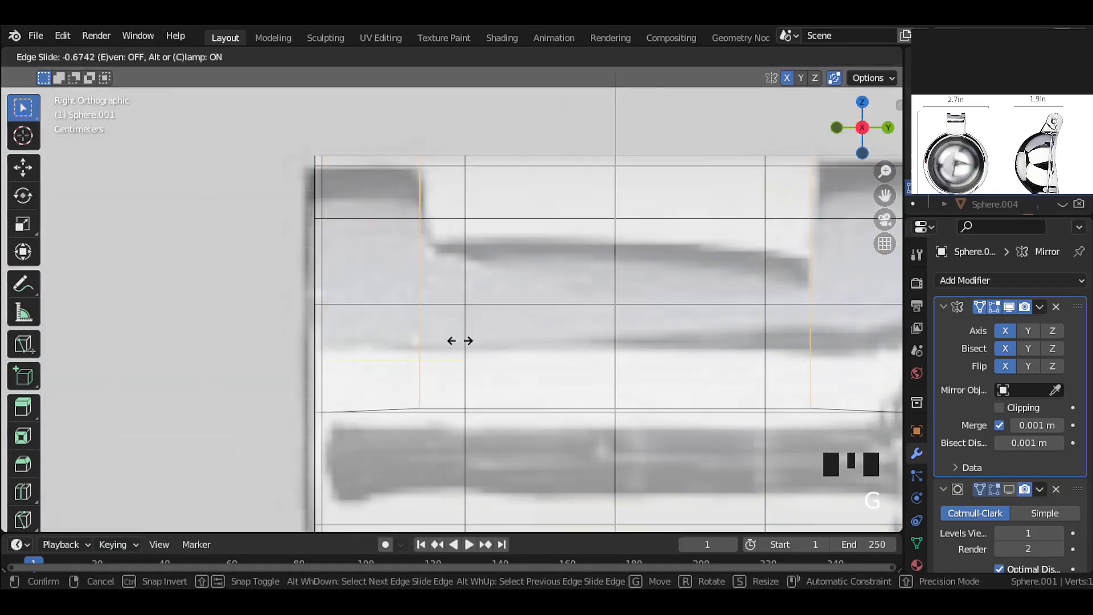
pyautogui.click(477, 339)
# Slide the inset's lower front edge loop up to just below the next edge row, with a factor of -0.896.
pyautogui.keyDown('alt'); pyautogui.rightClick(449, 403); pyautogui.keyUp('alt')
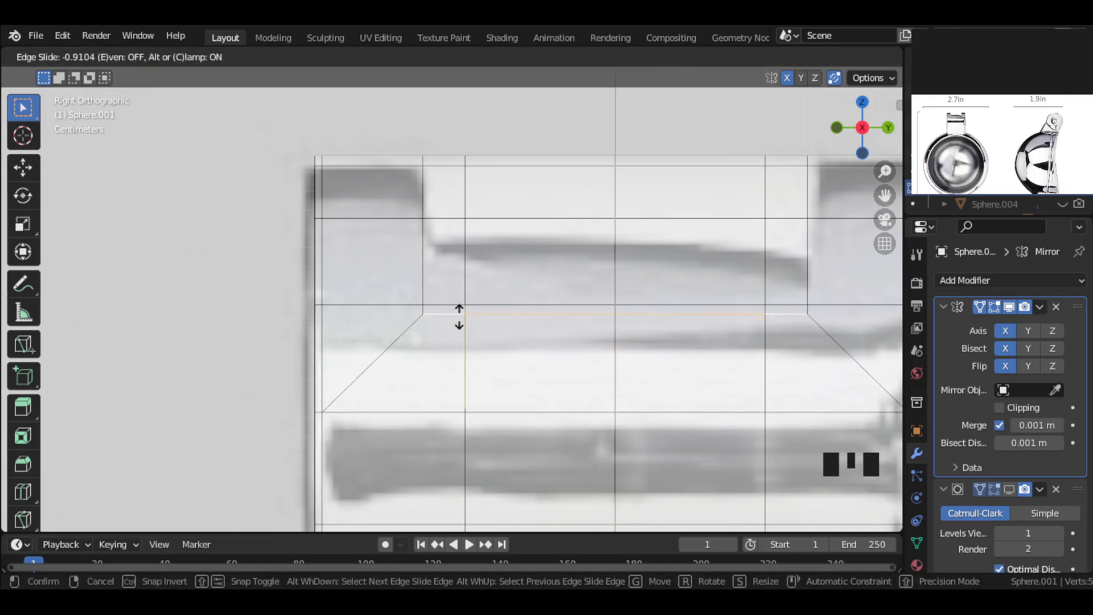
pyautogui.click(459, 316)
pyautogui.scroll(1, 458, 312)
pyautogui.scroll(-4, 459, 311)
pyautogui.moveTo(458, 312); pyautogui.dragTo(454, 355, button='middle')
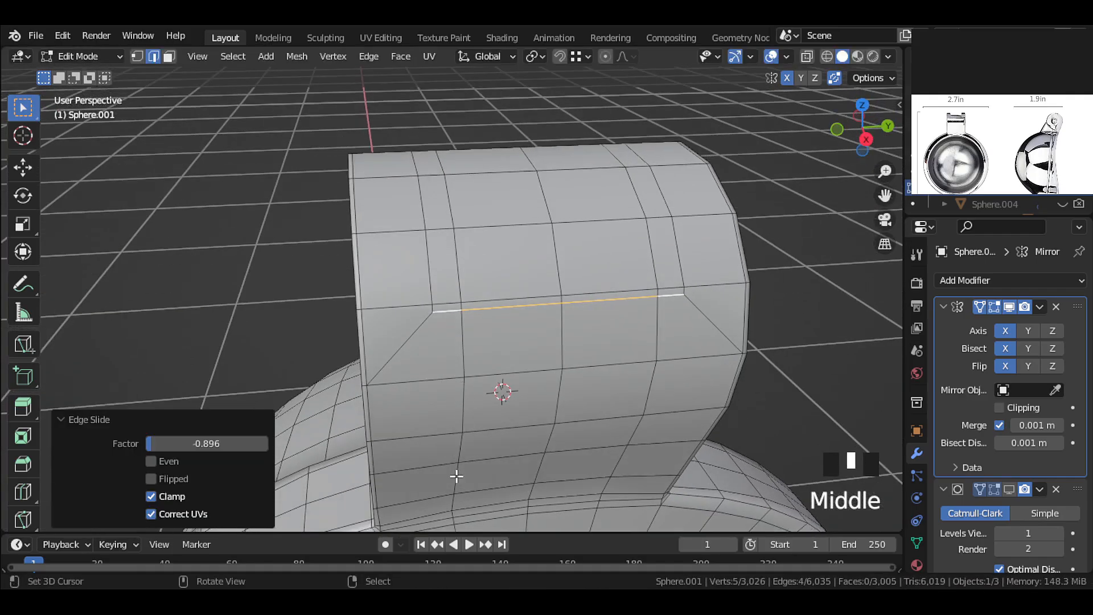
# Slide the adjacent column edge paths around the lug evenly outward, close to the repositioned side loops.
pyautogui.scroll(-1, 456, 476)
pyautogui.rightClick(456, 441)
pyautogui.keyDown('ctrl'); pyautogui.rightClick(448, 217); pyautogui.keyUp('ctrl')
pyautogui.moveTo(447, 217); pyautogui.dragTo(459, 374, button='middle')
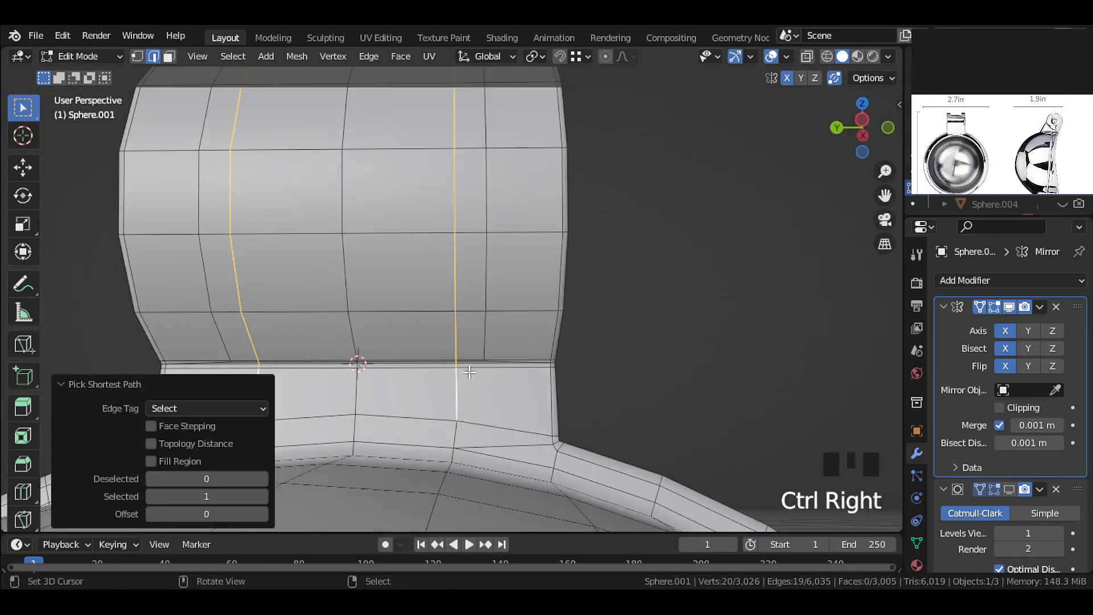
pyautogui.press('KP_3')
pyautogui.scroll(1, 520, 308)
pyautogui.keyDown('shift'); pyautogui.moveTo(520, 308); pyautogui.dragTo(459, 349, button='middle'); pyautogui.keyUp('shift')
pyautogui.press('g')
pyautogui.press('g')
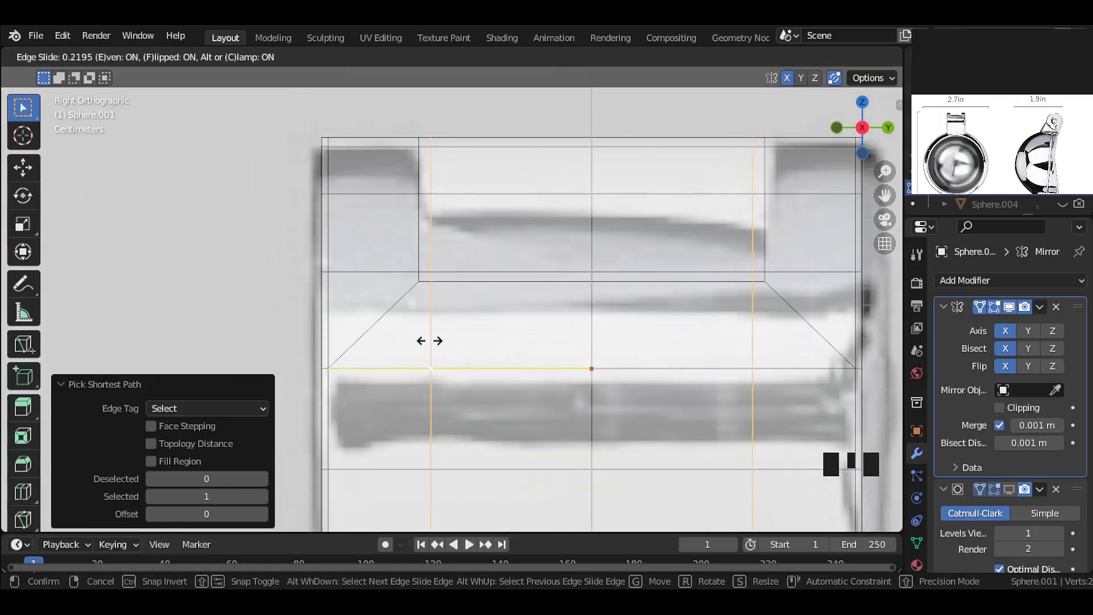
pyautogui.click(430, 340)
# Straighten the shifted columns at the neck by sliding their vertices, using a factor of 0.071 on the bowl side.
pyautogui.scroll(-2, 446, 347)
pyautogui.rightClick(461, 436)
pyautogui.moveTo(455, 402); pyautogui.dragTo(303, 132, button='middle')
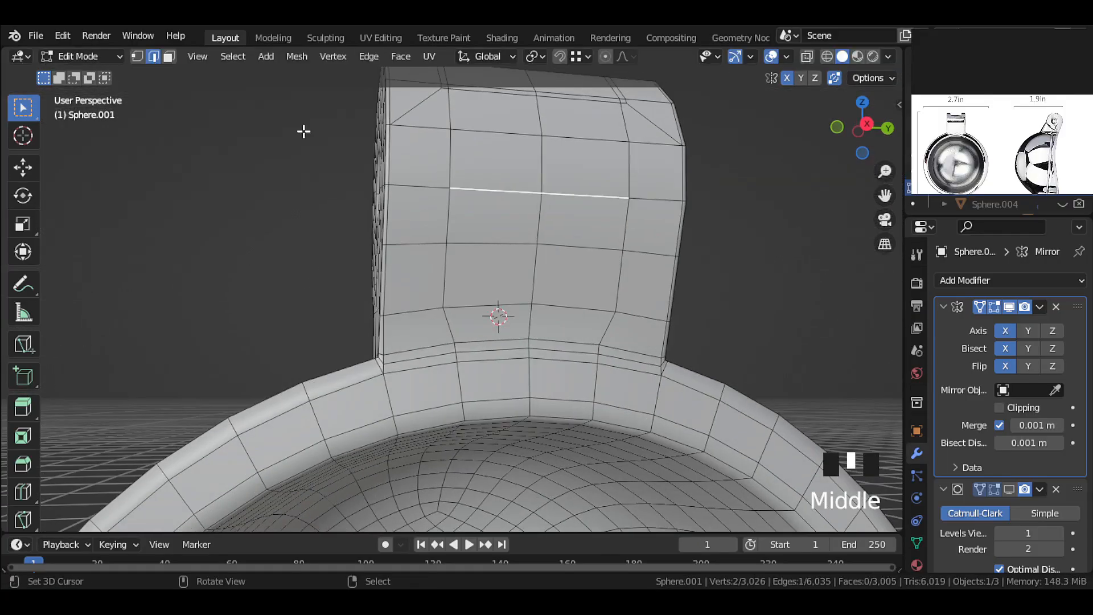
pyautogui.click(456, 313)
pyautogui.moveTo(456, 313); pyautogui.dragTo(465, 345, button='middle')
pyautogui.rightClick(465, 345)
pyautogui.click(455, 344)
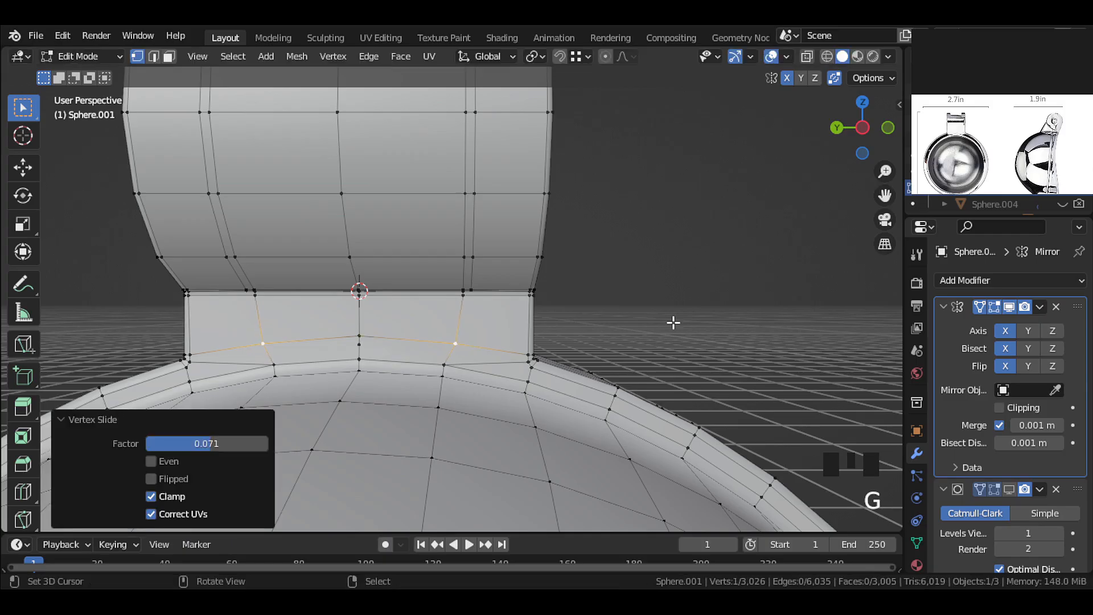
pyautogui.moveTo(673, 319); pyautogui.dragTo(502, 283, button='middle')
pyautogui.scroll(6, 602, 282)
pyautogui.keyDown('shift'); pyautogui.moveTo(602, 282); pyautogui.dragTo(498, 272, button='middle'); pyautogui.keyUp('shift')
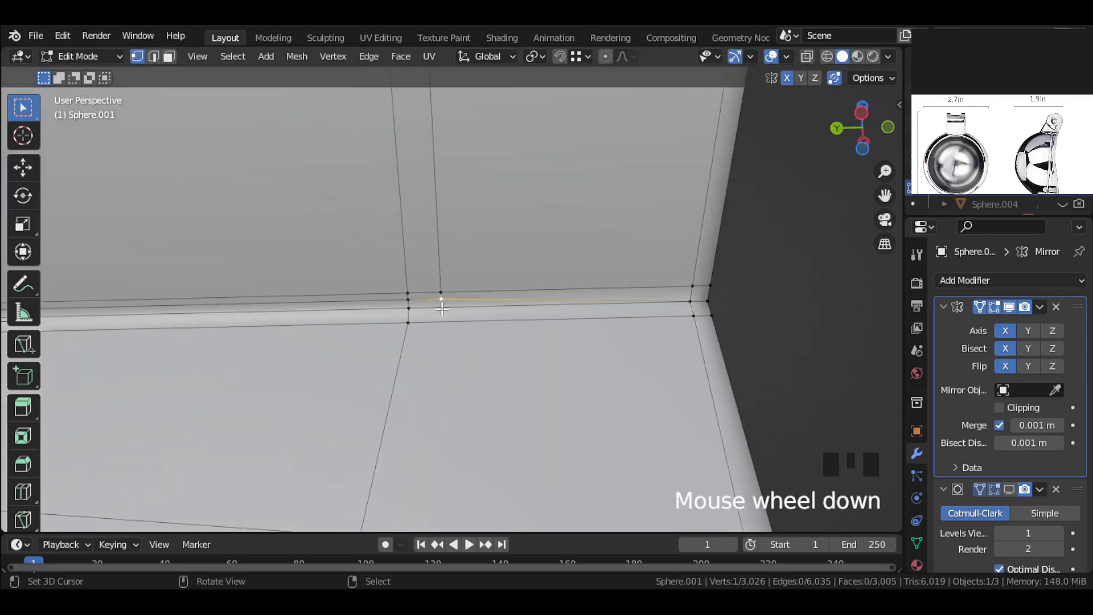
pyautogui.scroll(2, 441, 308)
pyautogui.moveTo(441, 308); pyautogui.dragTo(485, 346, button='middle')
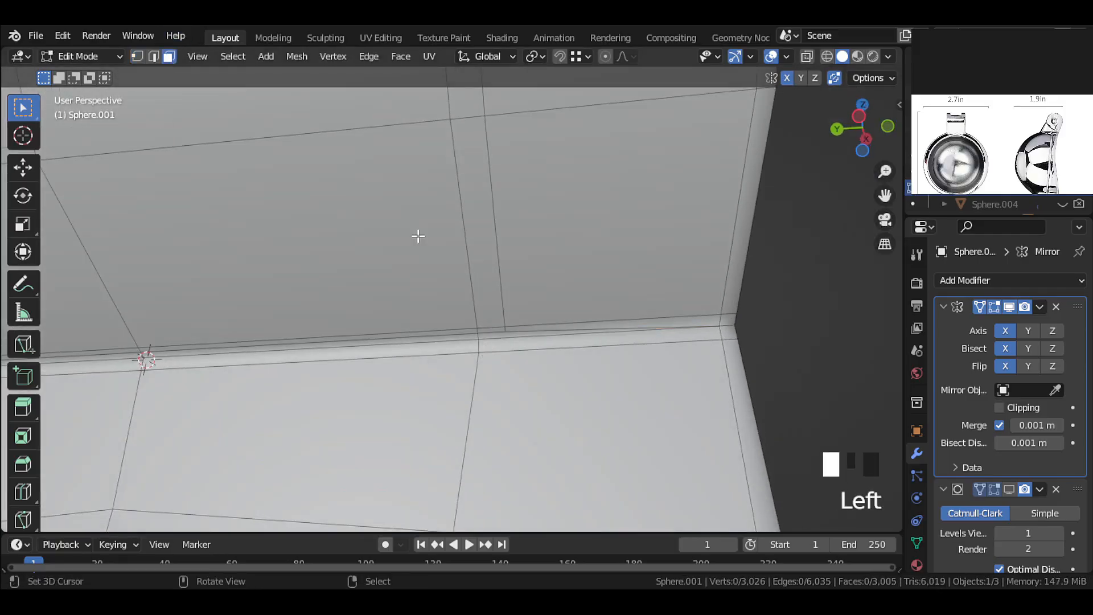
# Delete the faces between the side loops, from the lug's front edge over the top to the neck's bowl side.
pyautogui.scroll(-2, 385, 308)
pyautogui.keyDown('ctrl'); pyautogui.keyDown('shift'); pyautogui.rightClick(444, 254); pyautogui.keyUp('shift'); pyautogui.keyUp('ctrl')
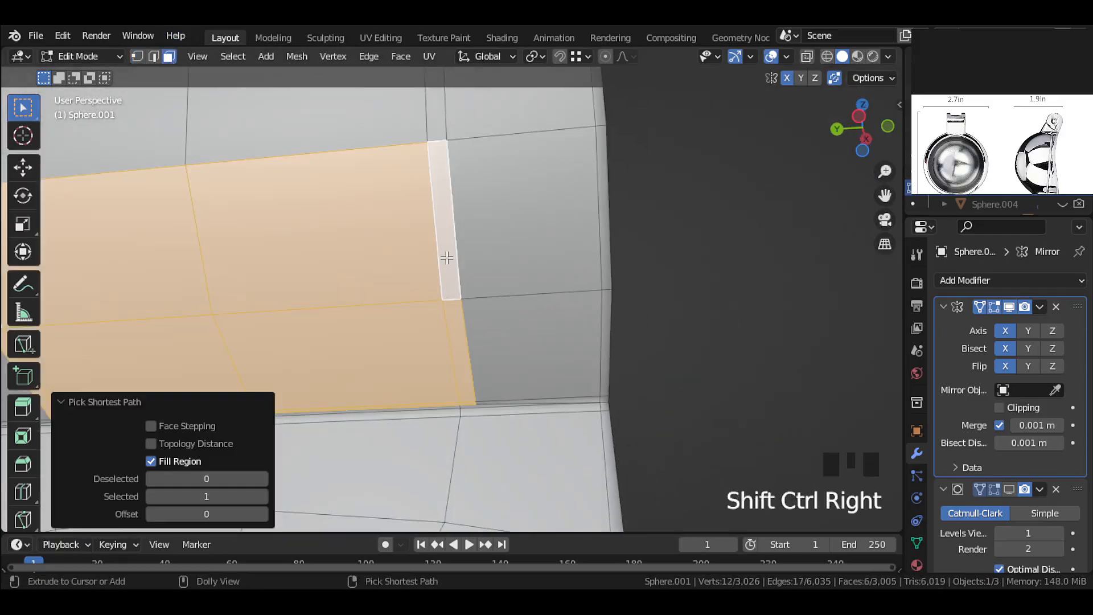
pyautogui.moveTo(444, 254); pyautogui.dragTo(478, 331, button='middle')
pyautogui.keyDown('ctrl'); pyautogui.keyDown('shift'); pyautogui.rightClick(389, 361); pyautogui.keyUp('shift'); pyautogui.keyUp('ctrl')
pyautogui.keyDown('shift'); pyautogui.moveTo(478, 330); pyautogui.dragTo(512, 270, button='middle'); pyautogui.keyUp('shift')
pyautogui.keyDown('ctrl'); pyautogui.keyDown('shift'); pyautogui.rightClick(507, 299); pyautogui.keyUp('shift'); pyautogui.keyUp('ctrl')
pyautogui.scroll(2, 506, 307)
pyautogui.keyDown('shift'); pyautogui.rightClick(490, 370); pyautogui.keyUp('shift')
pyautogui.scroll(-1, 451, 312)
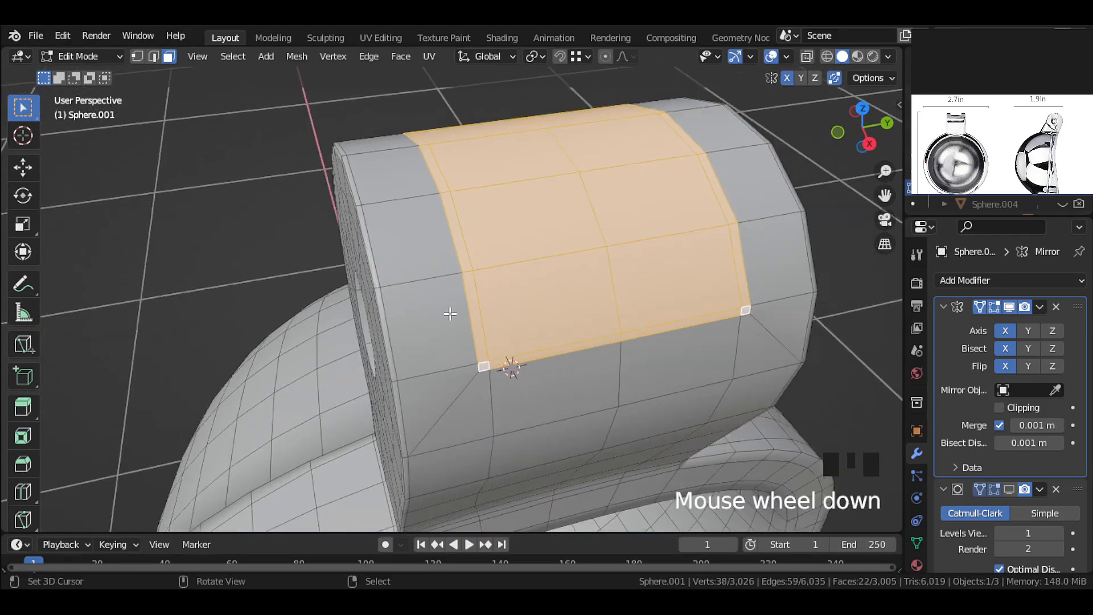
pyautogui.scroll(1, 500, 339)
pyautogui.moveTo(451, 313); pyautogui.dragTo(513, 296, button='middle')
pyautogui.keyDown('shift'); pyautogui.rightClick(433, 336); pyautogui.keyUp('shift')
pyautogui.scroll(4, 514, 295)
pyautogui.moveTo(514, 415); pyautogui.dragTo(454, 374, button='middle')
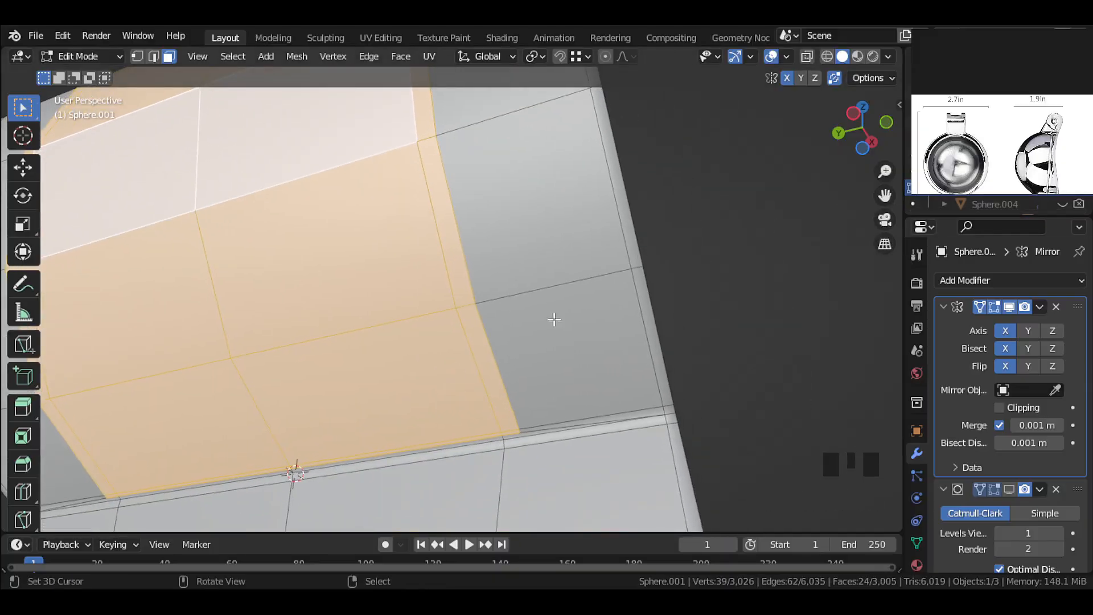
pyautogui.scroll(-2, 480, 385)
pyautogui.scroll(1, 500, 341)
pyautogui.moveTo(500, 342); pyautogui.dragTo(512, 355, button='middle')
pyautogui.scroll(-1, 442, 378)
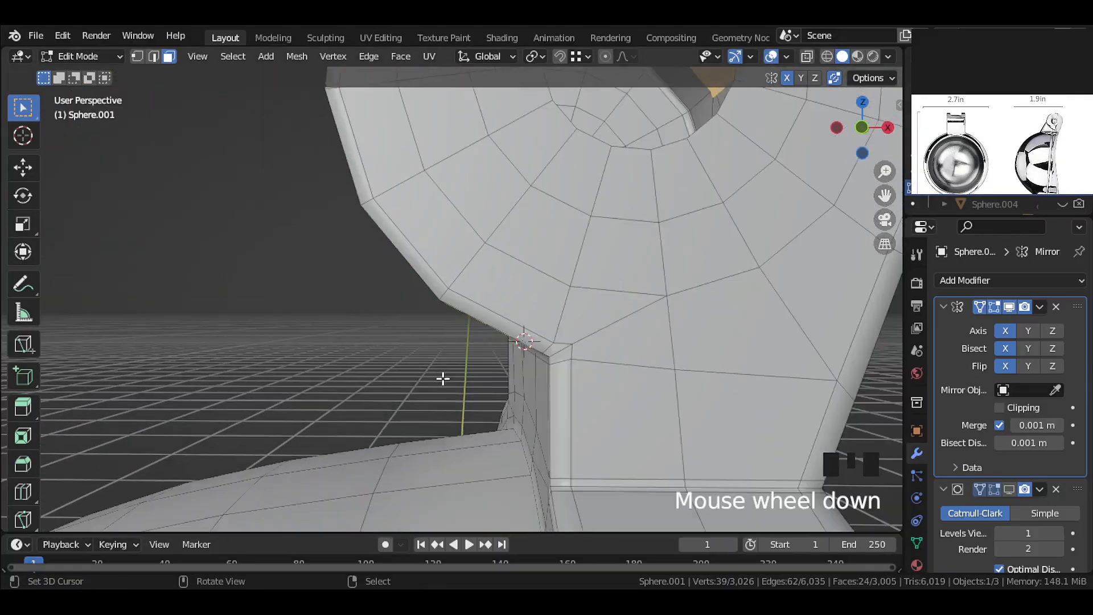
pyautogui.scroll(-4, 443, 378)
pyautogui.moveTo(671, 253); pyautogui.dragTo(454, 334, button='middle')
pyautogui.press('x')
pyautogui.click(494, 143)
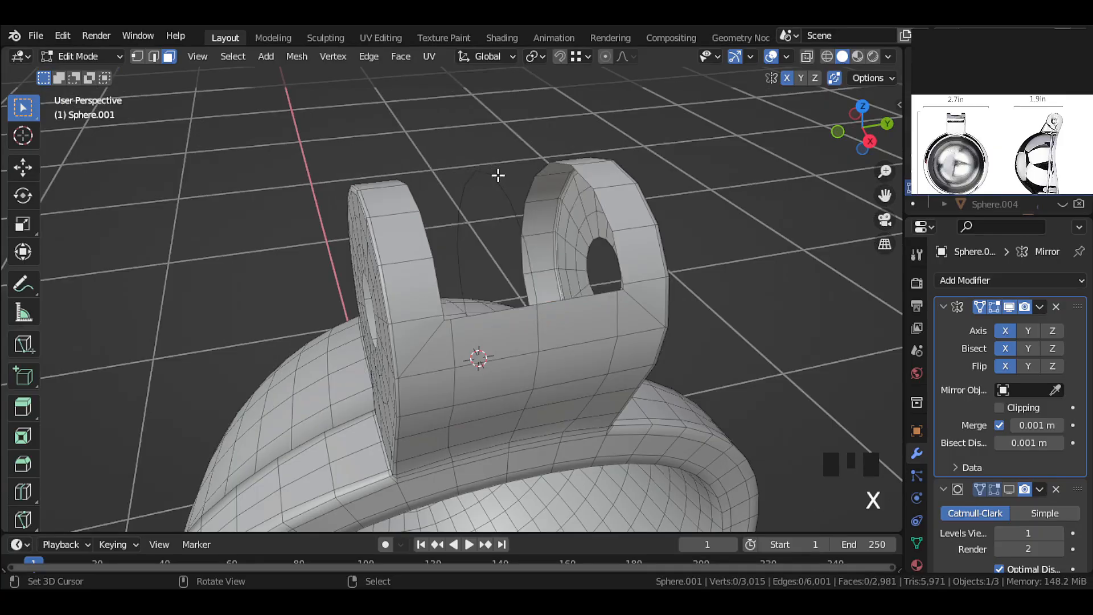
# Delete the leftover centre edges arching through the gap between the two knuckles.
pyautogui.scroll(4, 497, 263)
pyautogui.moveTo(498, 263); pyautogui.dragTo(470, 201, button='middle')
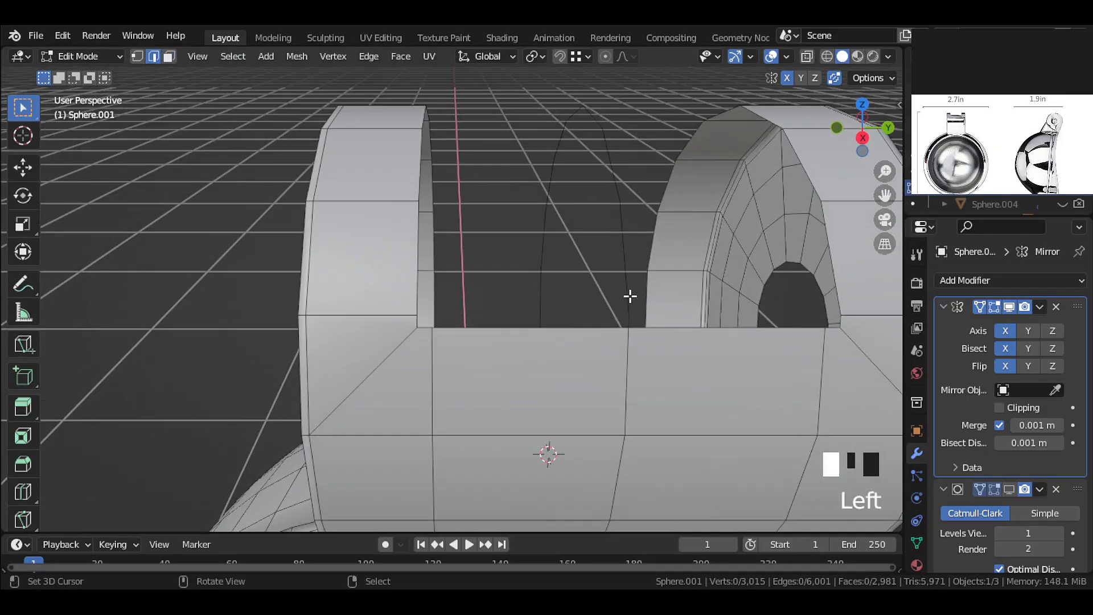
pyautogui.keyDown('ctrl'); pyautogui.rightClick(552, 239); pyautogui.keyUp('ctrl')
pyautogui.moveTo(563, 285); pyautogui.dragTo(538, 270, button='middle')
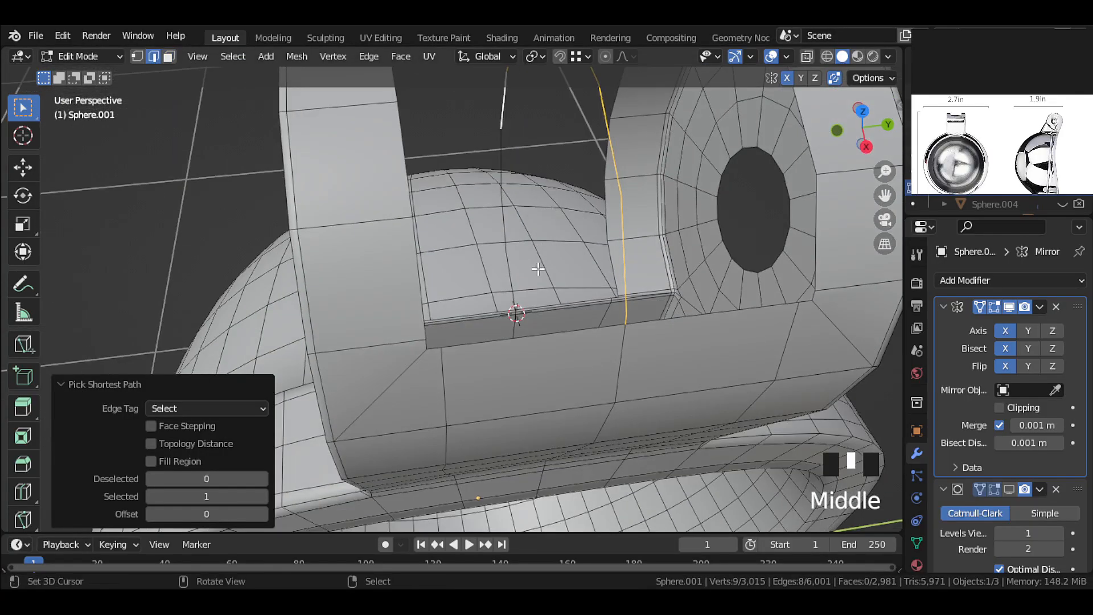
pyautogui.scroll(5, 709, 343)
pyautogui.moveTo(710, 344); pyautogui.dragTo(111, 57, button='middle')
pyautogui.click(529, 219)
# Delete the loose vertices floating in the middle of the gap between the two knuckles.
pyautogui.scroll(-11, 642, 268)
pyautogui.scroll(3, 456, 242)
pyautogui.moveTo(456, 241); pyautogui.dragTo(415, 261, button='middle')
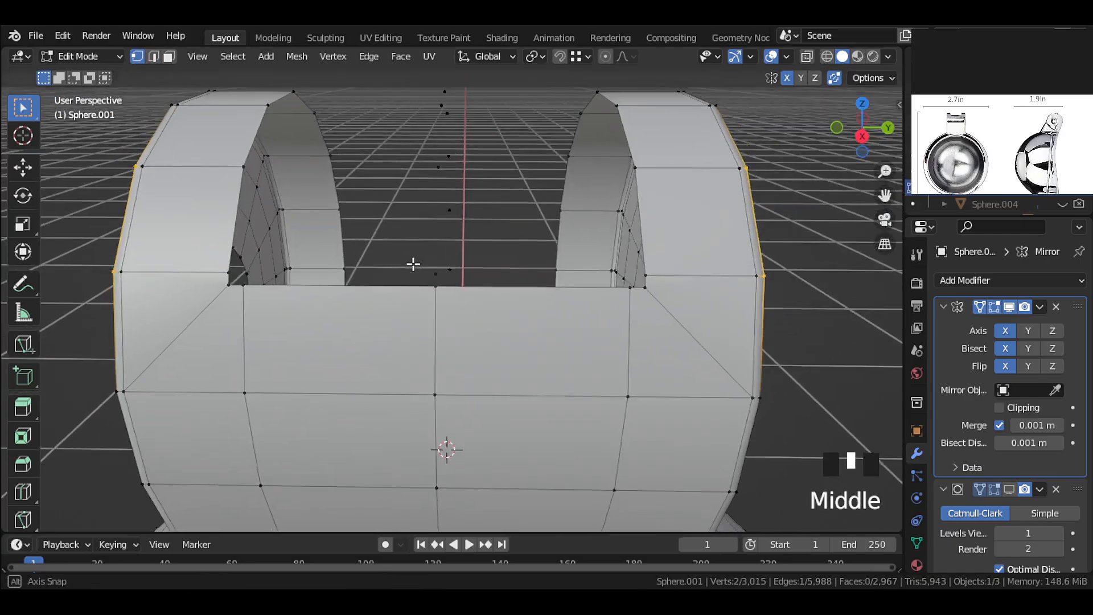
pyautogui.scroll(3, 435, 253)
pyautogui.scroll(-5, 447, 258)
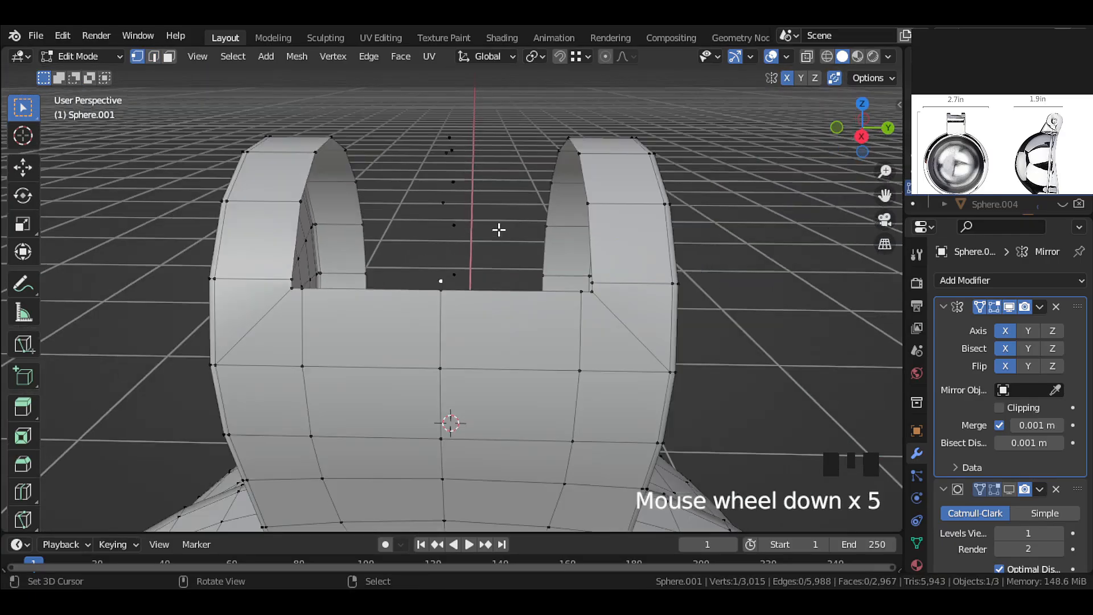
pyautogui.keyDown('shift'); pyautogui.moveTo(488, 235); pyautogui.dragTo(384, 102); pyautogui.keyUp('shift')
pyautogui.scroll(3, 483, 227)
pyautogui.moveTo(483, 227); pyautogui.dragTo(502, 355, button='middle')
pyautogui.scroll(-3, 446, 337)
pyautogui.moveTo(447, 336); pyautogui.dragTo(527, 230, button='middle')
pyautogui.press('x')
pyautogui.click(499, 210)
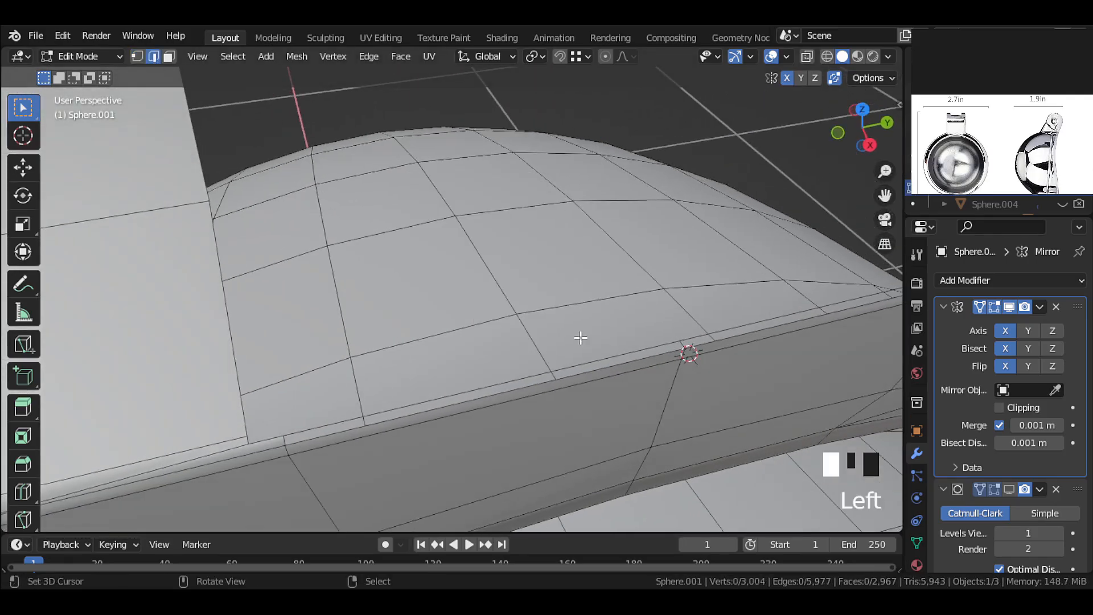
# Fill the narrow strip along the top of the neck's bowl side with a face while the mirror preview is hidden.
pyautogui.moveTo(599, 359); pyautogui.dragTo(616, 270, button='middle')
pyautogui.scroll(2, 654, 358)
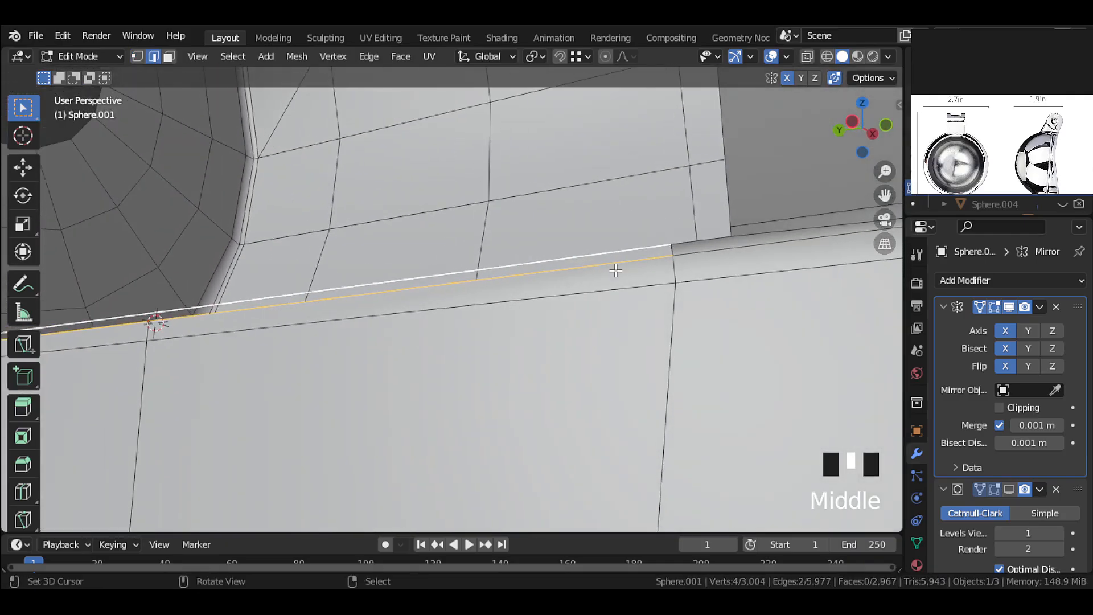
pyautogui.keyDown('shift'); pyautogui.moveTo(352, 264); pyautogui.dragTo(441, 293, button='middle'); pyautogui.keyUp('shift')
pyautogui.hotkey('ctrl', 'z')
pyautogui.rightClick(484, 332)
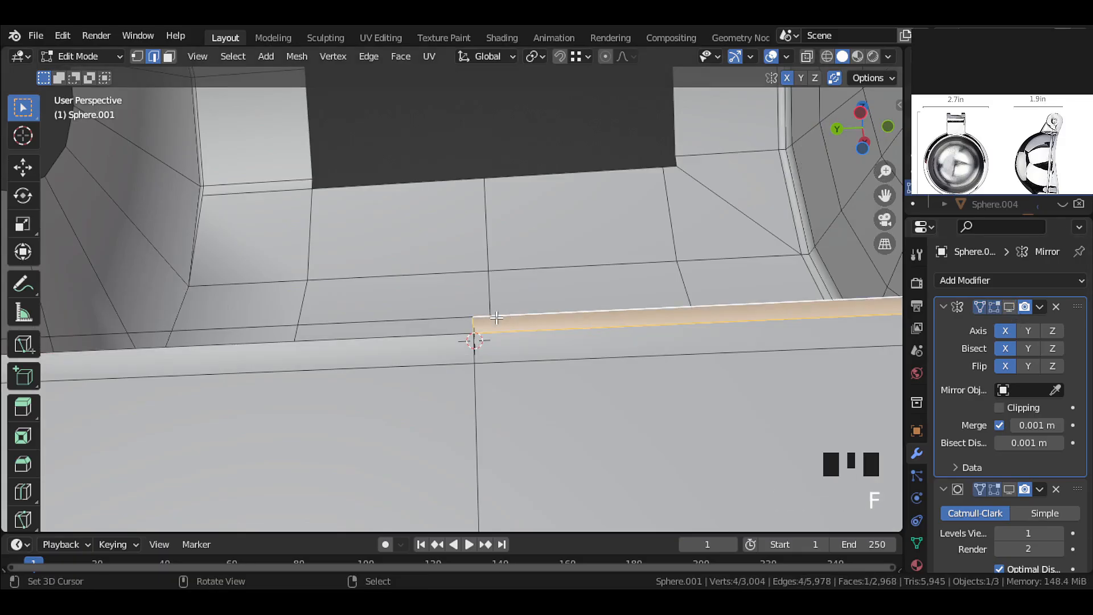
pyautogui.click(1008, 307)
pyautogui.moveTo(512, 286); pyautogui.dragTo(504, 320, button='middle')
pyautogui.rightClick(488, 296)
pyautogui.hotkey('ctrl', 'r')
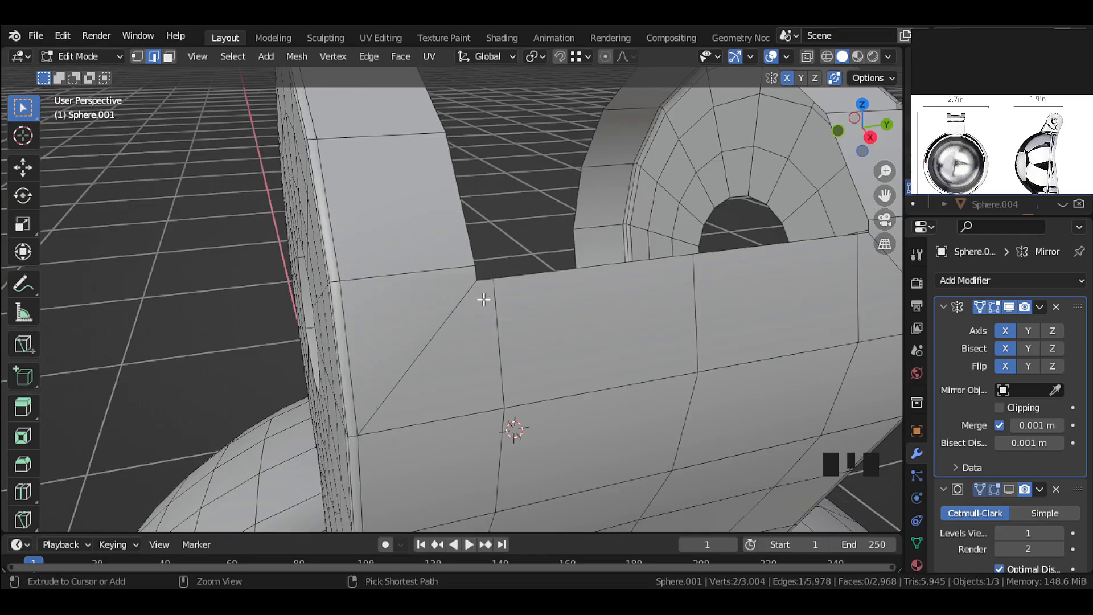
pyautogui.click(654, 184)
# Leave mesh editing and show the bowl's subdivision surface in the viewport.
pyautogui.scroll(-3, 512, 365)
pyautogui.moveTo(512, 364); pyautogui.dragTo(861, 437, button='middle')
pyautogui.scroll(-3, 541, 264)
pyautogui.press('Tab')
pyautogui.click(1008, 489)
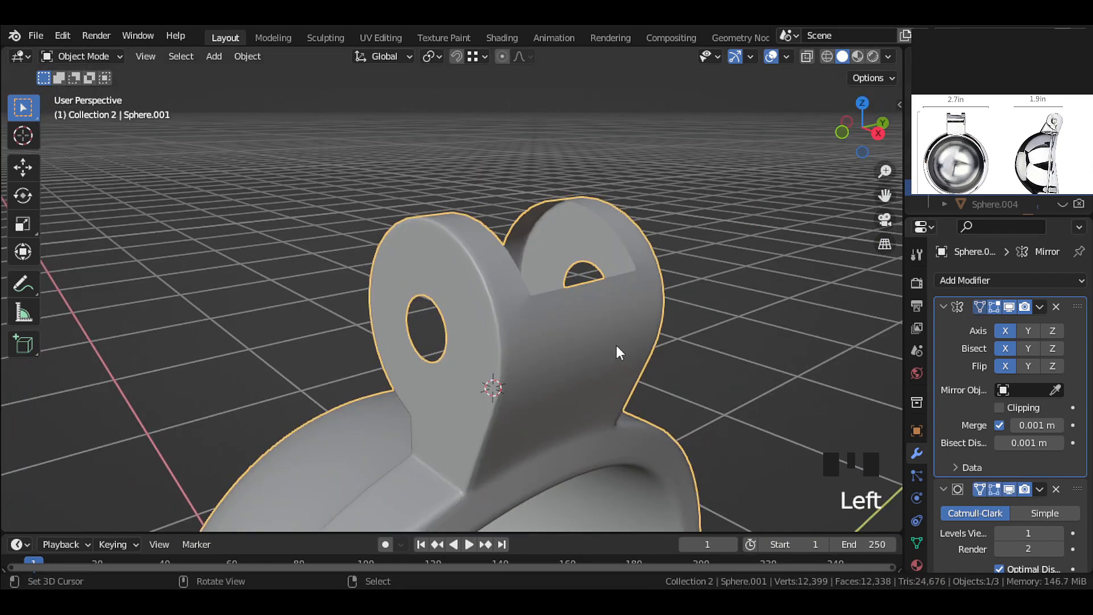
# Set the bowl's Subdivision modifier viewport level to 2 and inspect the shading around the knuckles.
pyautogui.moveTo(617, 349); pyautogui.dragTo(480, 389, button='middle')
pyautogui.scroll(2, 510, 371)
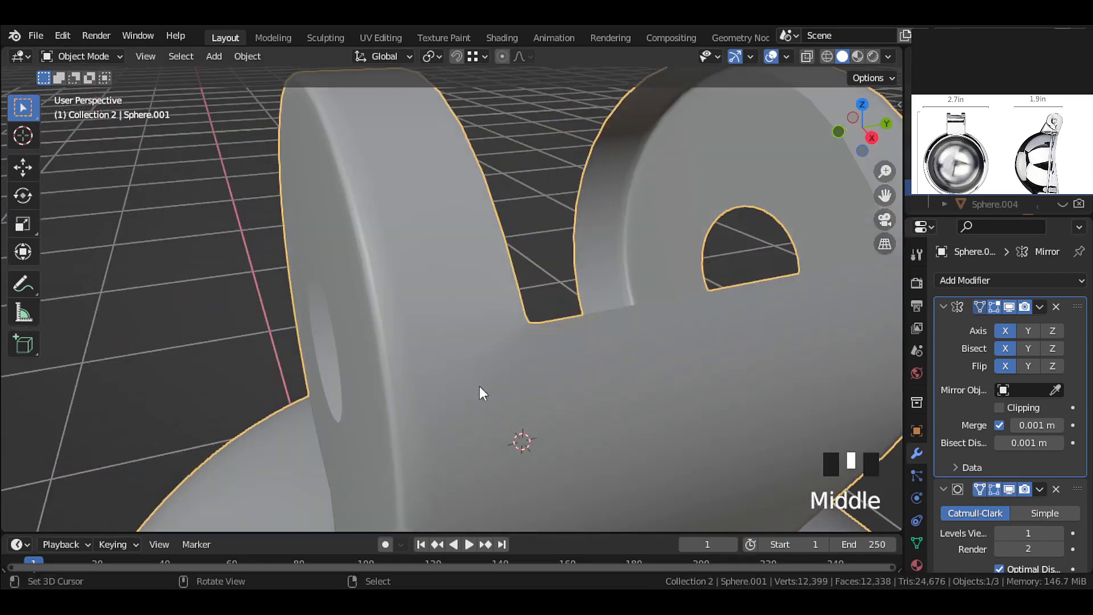
pyautogui.scroll(-1, 481, 389)
pyautogui.click(1060, 533)
pyautogui.moveTo(592, 370); pyautogui.dragTo(650, 367, button='middle')
pyautogui.scroll(4, 568, 358)
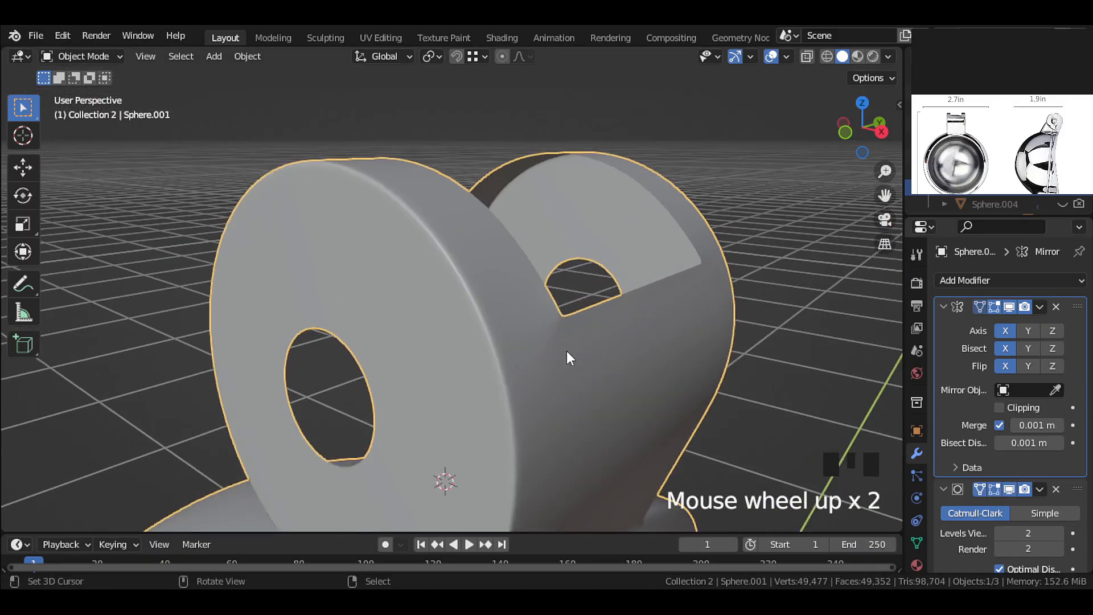
# Switch the viewport lighting to the glossy red MatCap and inspect the reflections across the knuckles.
pyautogui.moveTo(576, 361); pyautogui.dragTo(609, 385, button='middle')
pyautogui.scroll(-2, 609, 385)
pyautogui.click(888, 56)
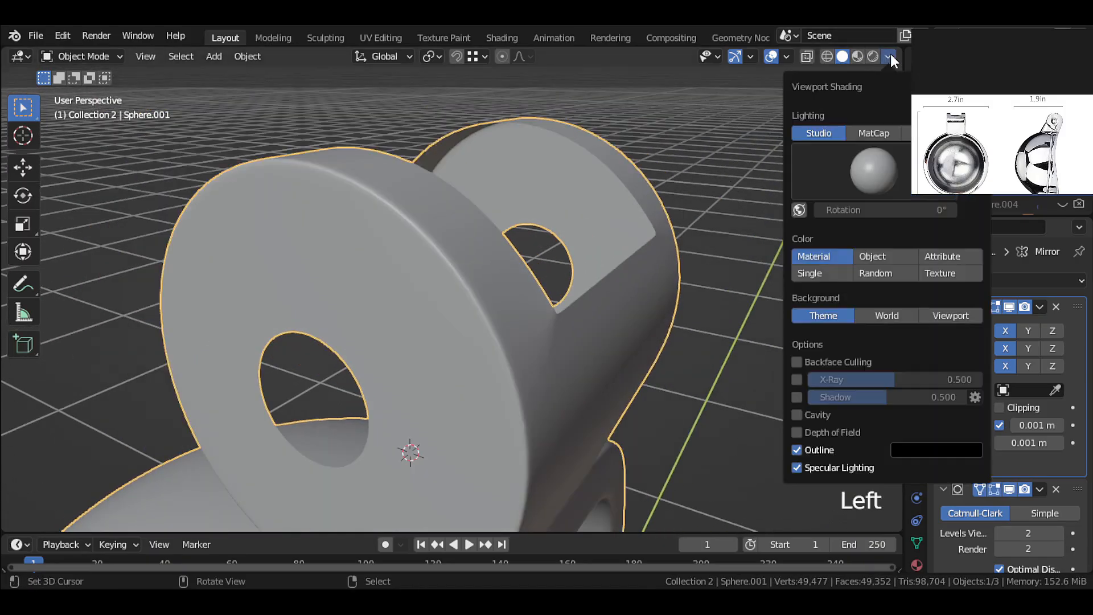
pyautogui.click(878, 132)
pyautogui.click(873, 170)
pyautogui.click(785, 319)
pyautogui.moveTo(712, 244); pyautogui.dragTo(538, 261, button='middle')
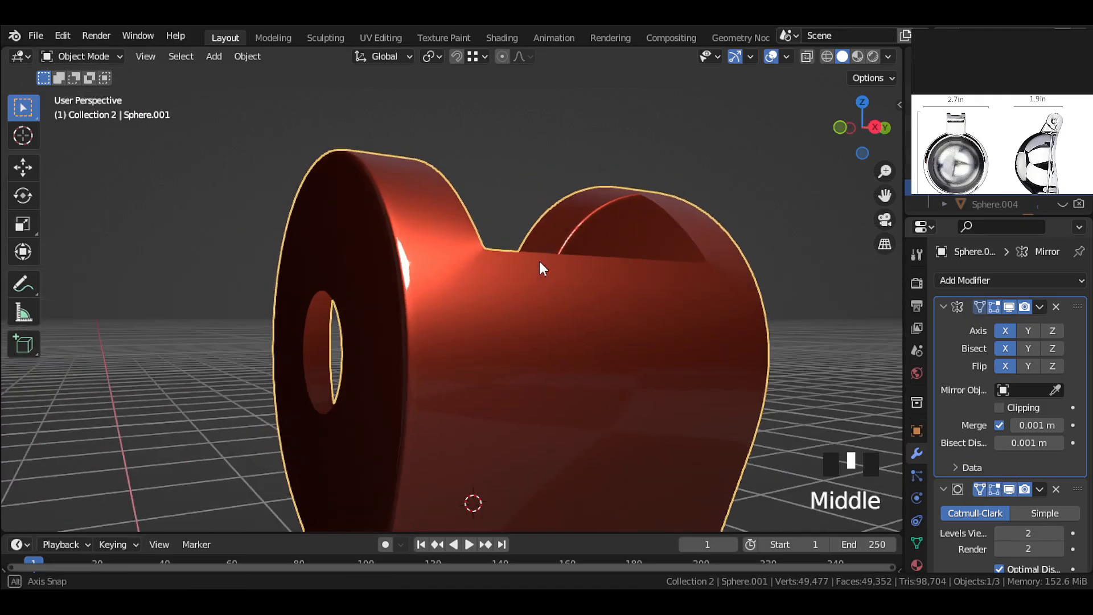
# Add a Shrinkwrap modifier to the bowl mesh with the hidden Sphere.004 surface as its target.
pyautogui.click(1059, 281)
pyautogui.scroll(-5, 894, 517)
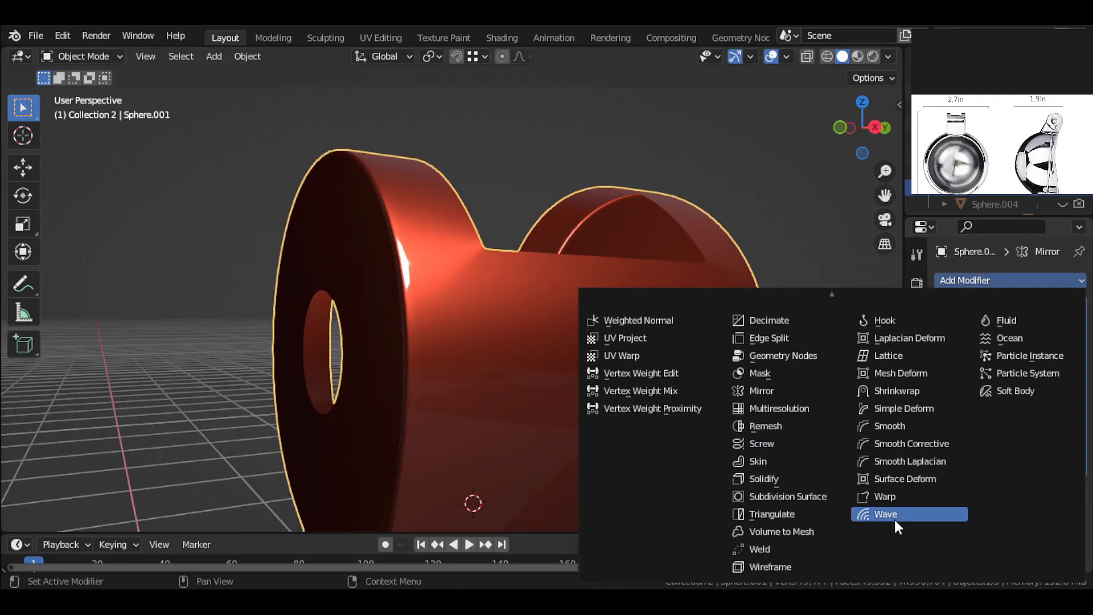
pyautogui.click(898, 390)
pyautogui.scroll(-6, 1000, 438)
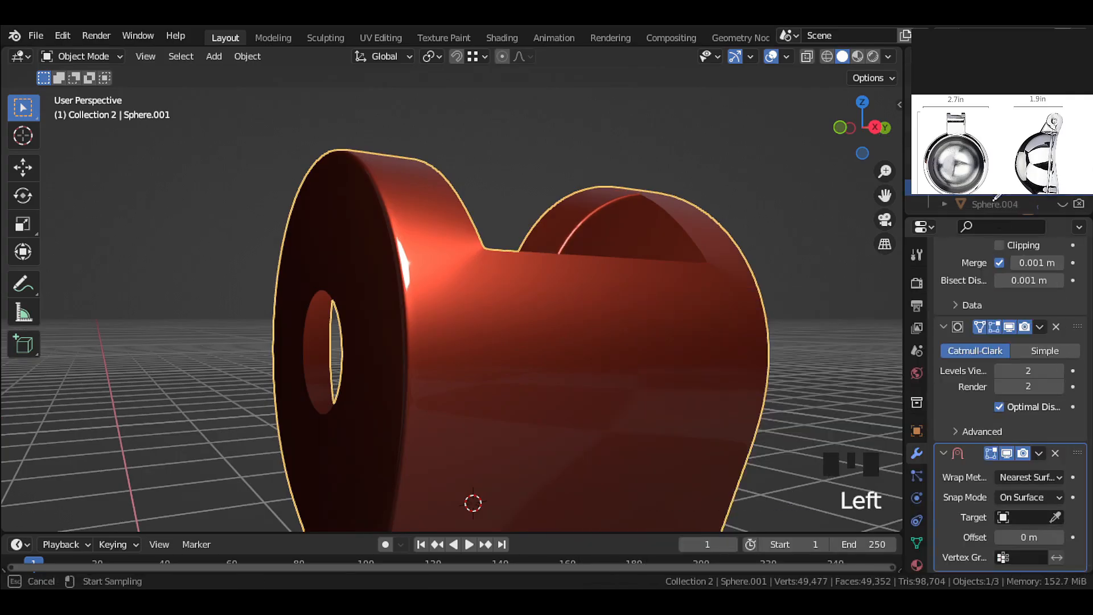
pyautogui.click(997, 211)
pyautogui.scroll(-4, 632, 302)
pyautogui.moveTo(632, 302); pyautogui.dragTo(618, 304, button='middle')
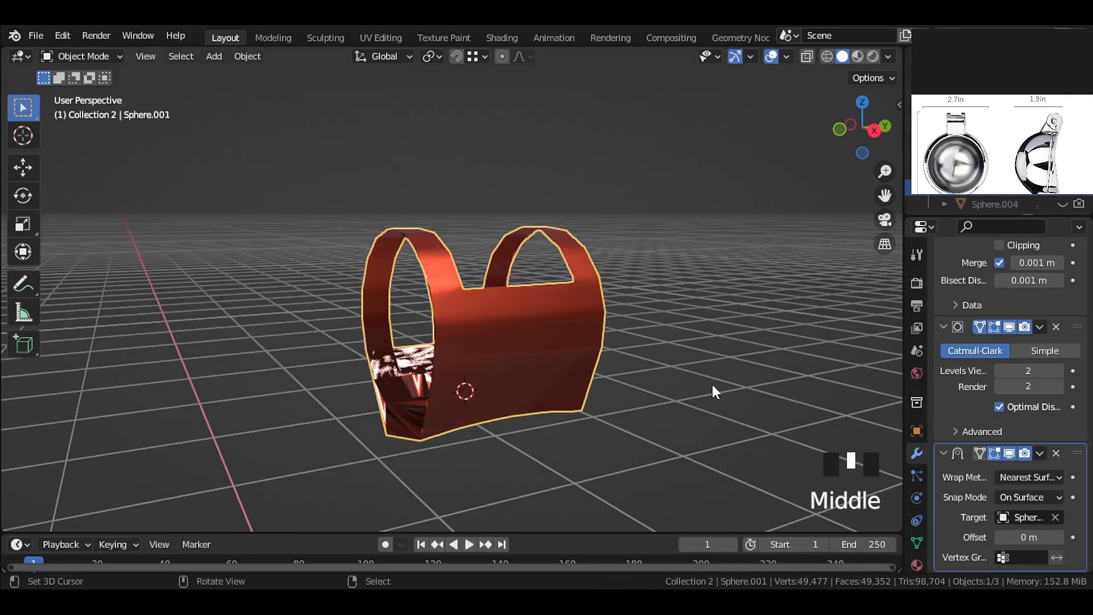
pyautogui.scroll(5, 521, 359)
# Enter mesh editing with the Shrinkwrap and Subdivision previews hidden and the viewport lighting set back to Studio.
pyautogui.press('Tab')
pyautogui.click(1022, 454)
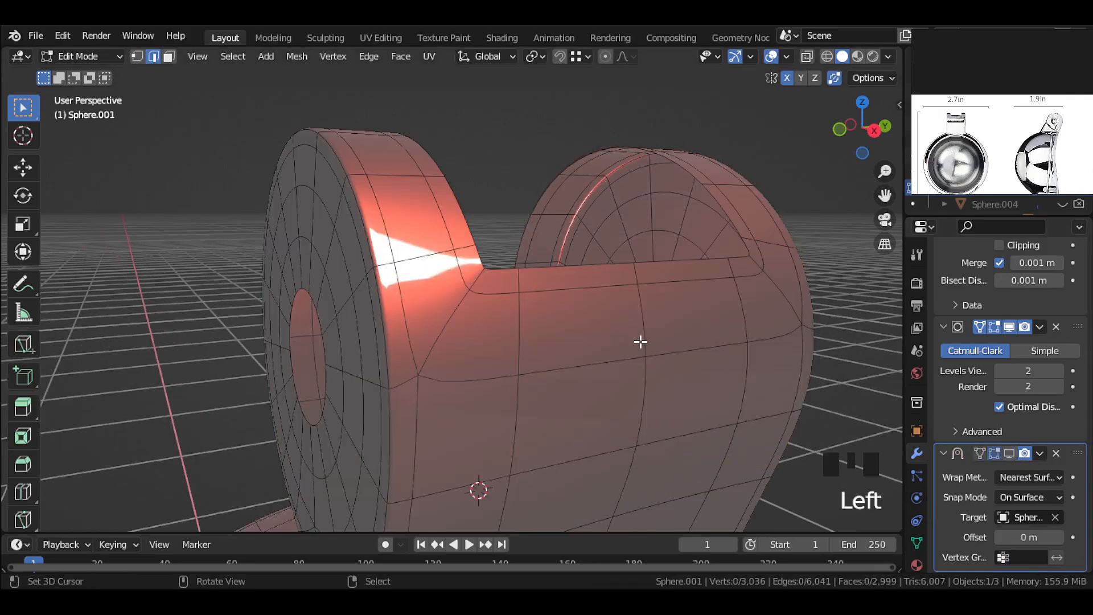
pyautogui.moveTo(640, 341); pyautogui.dragTo(657, 44, button='middle')
pyautogui.click(887, 57)
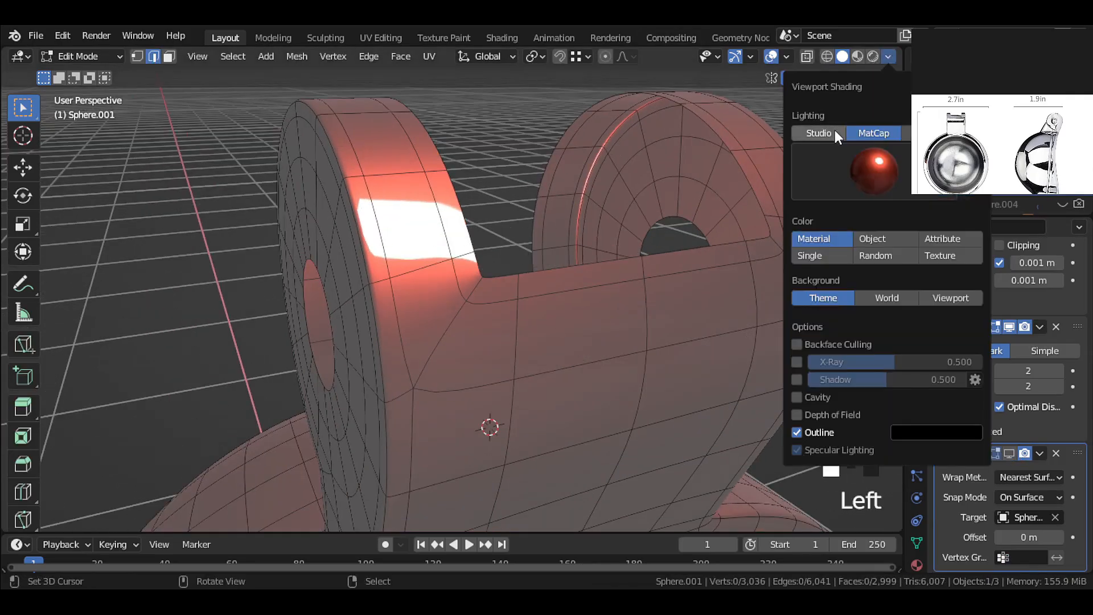
pyautogui.click(834, 130)
pyautogui.keyDown('alt'); pyautogui.rightClick(809, 388); pyautogui.keyUp('alt')
pyautogui.click(1009, 327)
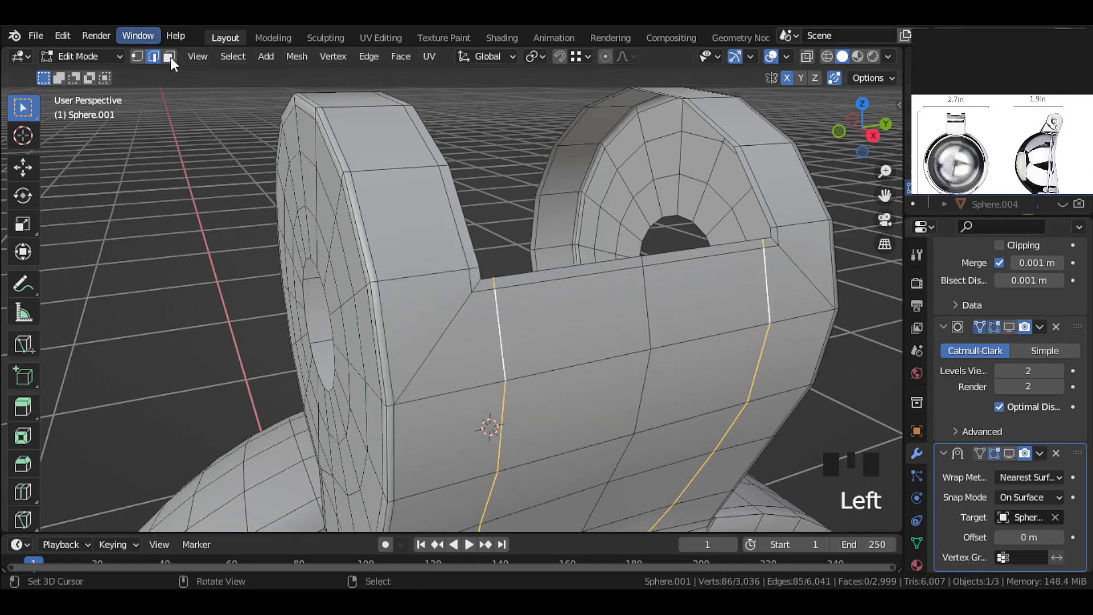
# Select the faces around both knuckles' outer rims, including the corner faces and the band along the gap's edge.
pyautogui.click(169, 57)
pyautogui.rightClick(464, 330)
pyautogui.keyDown('shift'); pyautogui.rightClick(464, 329); pyautogui.keyUp('shift')
pyautogui.keyDown('shift'); pyautogui.rightClick(464, 329); pyautogui.keyUp('shift')
pyautogui.keyDown('shift'); pyautogui.rightClick(465, 330); pyautogui.keyUp('shift')
pyautogui.keyDown('shift'); pyautogui.rightClick(457, 293); pyautogui.keyUp('shift')
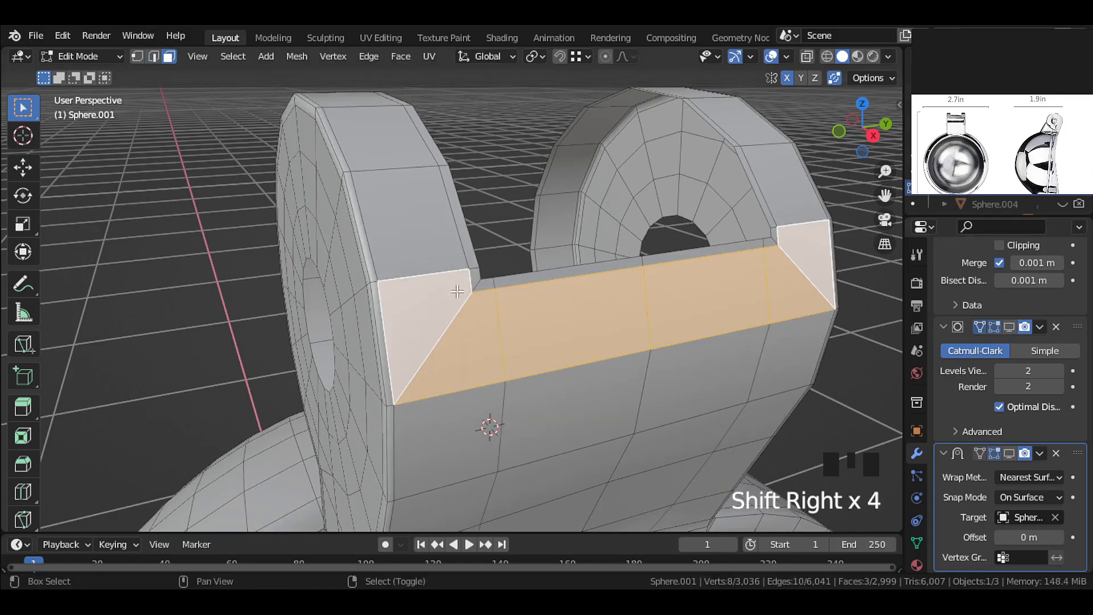
pyautogui.keyDown('shift'); pyautogui.rightClick(481, 287); pyautogui.keyUp('shift')
pyautogui.keyDown('shift'); pyautogui.rightClick(514, 279); pyautogui.keyUp('shift')
pyautogui.keyDown('alt'); pyautogui.keyDown('shift'); pyautogui.rightClick(489, 283); pyautogui.keyUp('shift'); pyautogui.keyUp('alt')
pyautogui.keyDown('alt'); pyautogui.keyDown('shift'); pyautogui.rightClick(490, 284); pyautogui.keyUp('shift'); pyautogui.keyUp('alt')
pyautogui.keyDown('alt'); pyautogui.keyDown('shift'); pyautogui.rightClick(463, 280); pyautogui.keyUp('shift'); pyautogui.keyUp('alt')
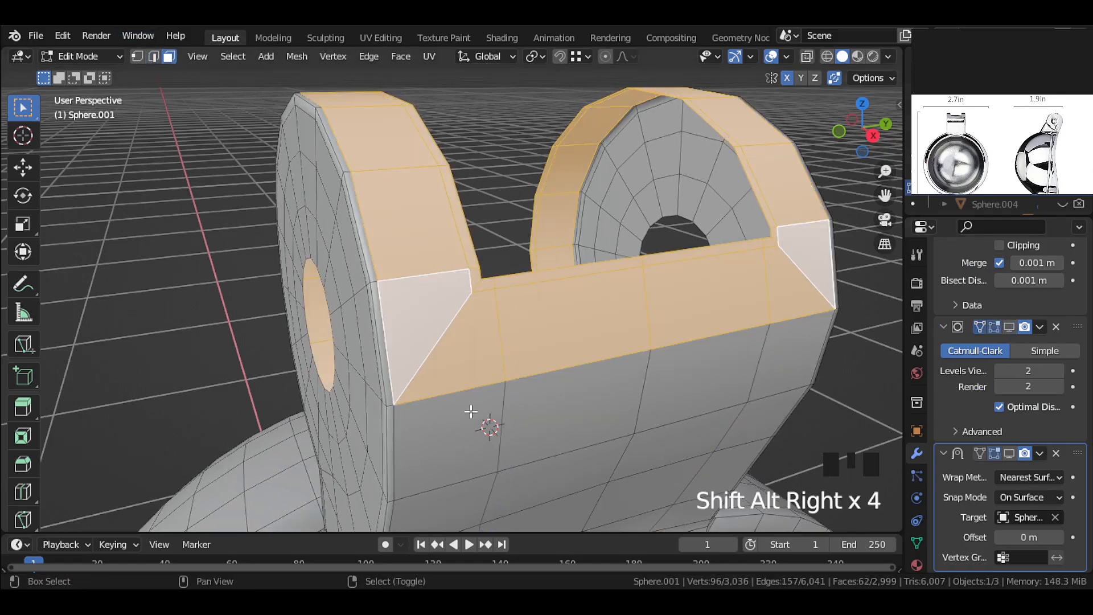
# Add the next row of curved faces below the gap and the narrow bowl-side strip to the selection.
pyautogui.keyDown('shift'); pyautogui.rightClick(471, 410); pyautogui.keyUp('shift')
pyautogui.keyDown('shift'); pyautogui.rightClick(543, 393); pyautogui.keyUp('shift')
pyautogui.scroll(-2, 505, 297)
pyautogui.moveTo(505, 297); pyautogui.dragTo(691, 251, button='middle')
pyautogui.scroll(2, 690, 251)
pyautogui.scroll(3, 602, 355)
pyautogui.moveTo(526, 341); pyautogui.dragTo(593, 288, button='middle')
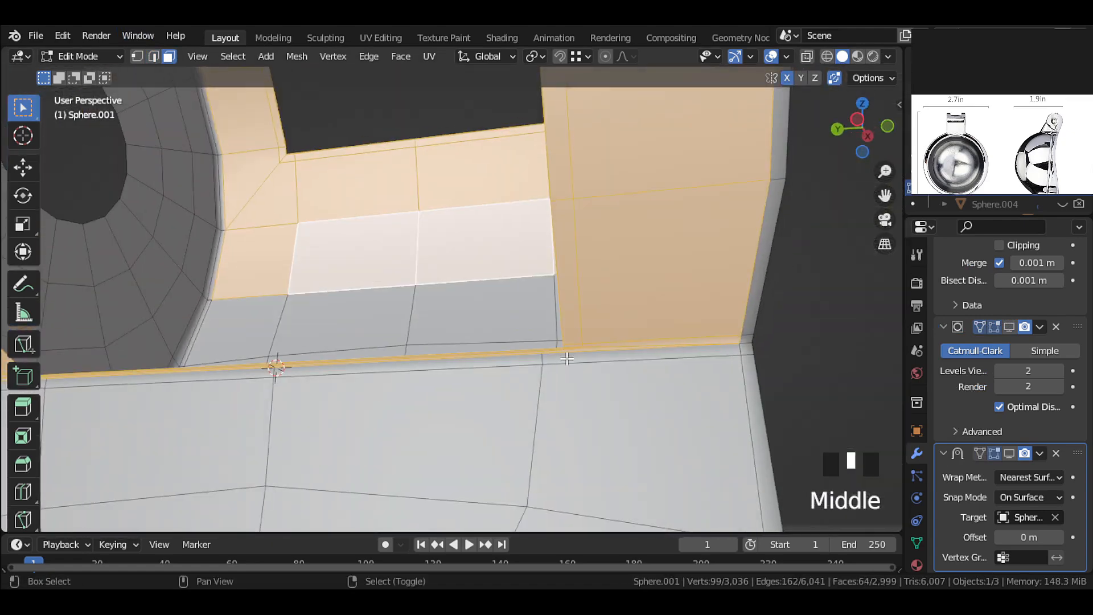
pyautogui.keyDown('shift'); pyautogui.rightClick(561, 357); pyautogui.keyUp('shift')
pyautogui.keyDown('shift'); pyautogui.rightClick(520, 359); pyautogui.keyUp('shift')
pyautogui.moveTo(588, 386); pyautogui.dragTo(576, 435, button='middle')
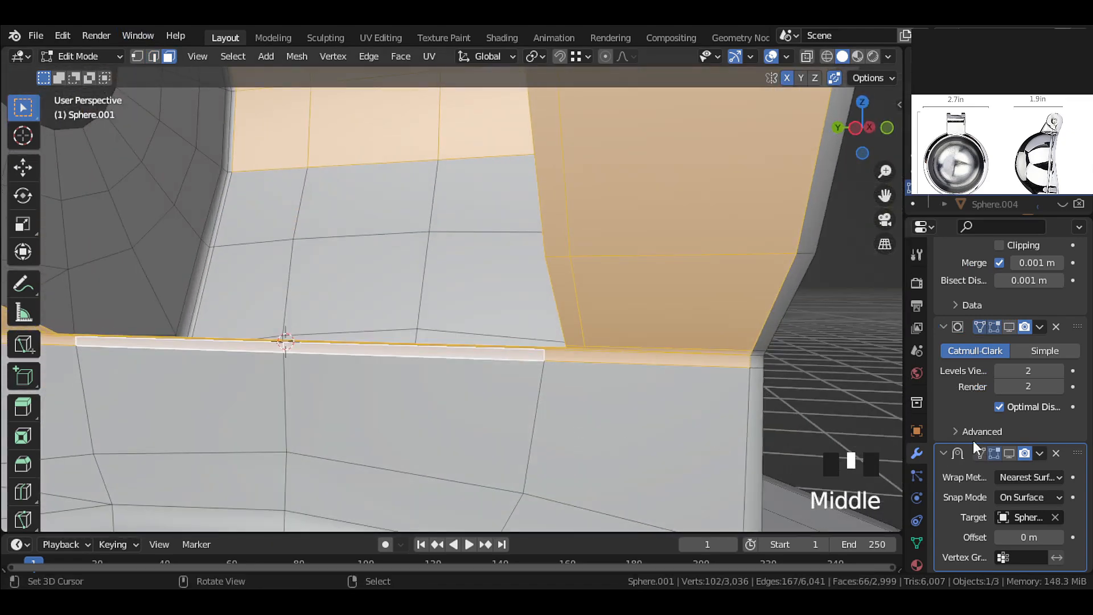
# Create a vertex group, remove all unselected geometry from it and assign the selected lug faces to it.
pyautogui.click(916, 542)
pyautogui.scroll(7, 1019, 326)
pyautogui.click(1073, 330)
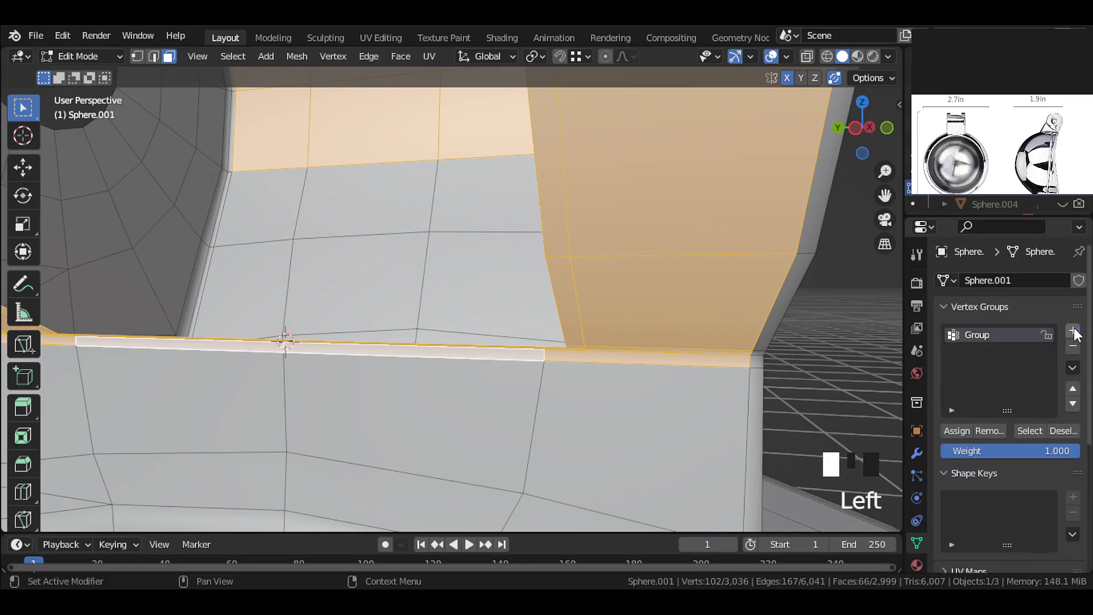
pyautogui.scroll(-1, 679, 339)
pyautogui.scroll(-2, 588, 283)
pyautogui.hotkey('ctrl', 'i')
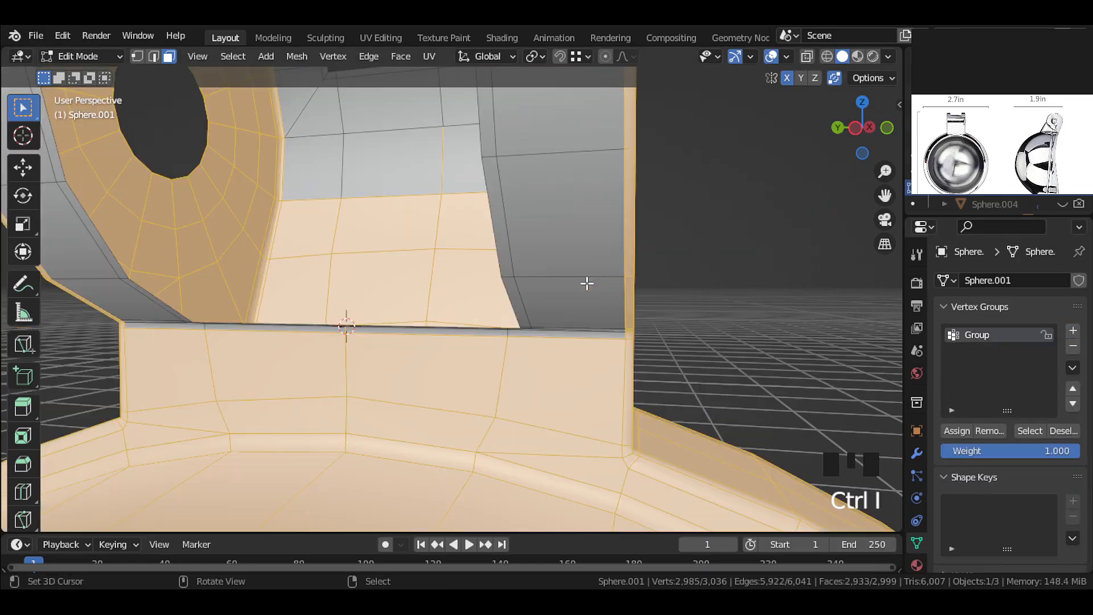
pyautogui.click(982, 428)
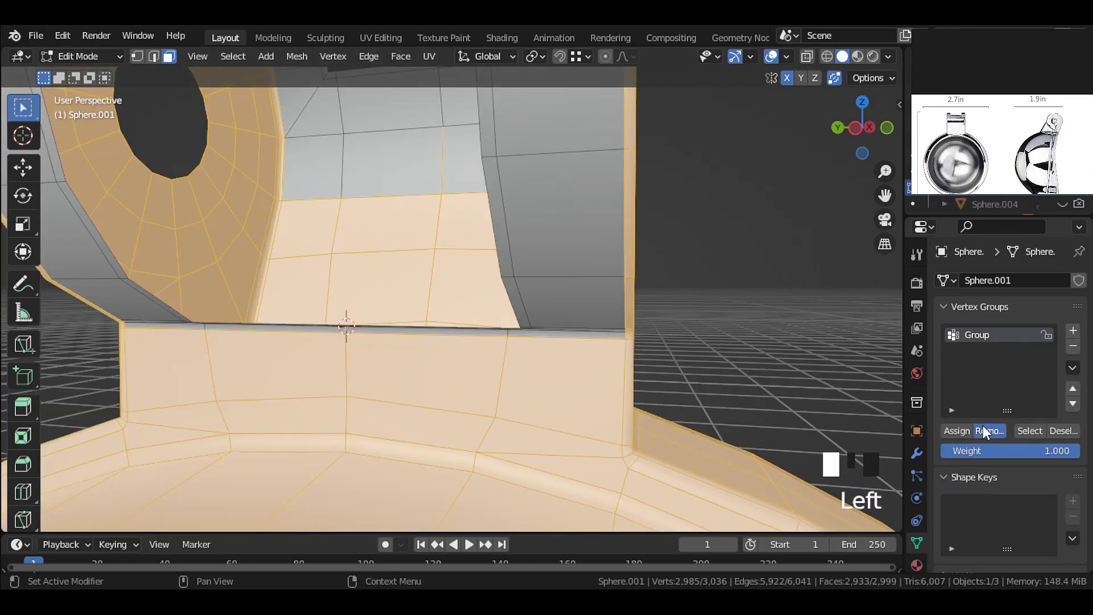
pyautogui.hotkey('ctrl', 'i')
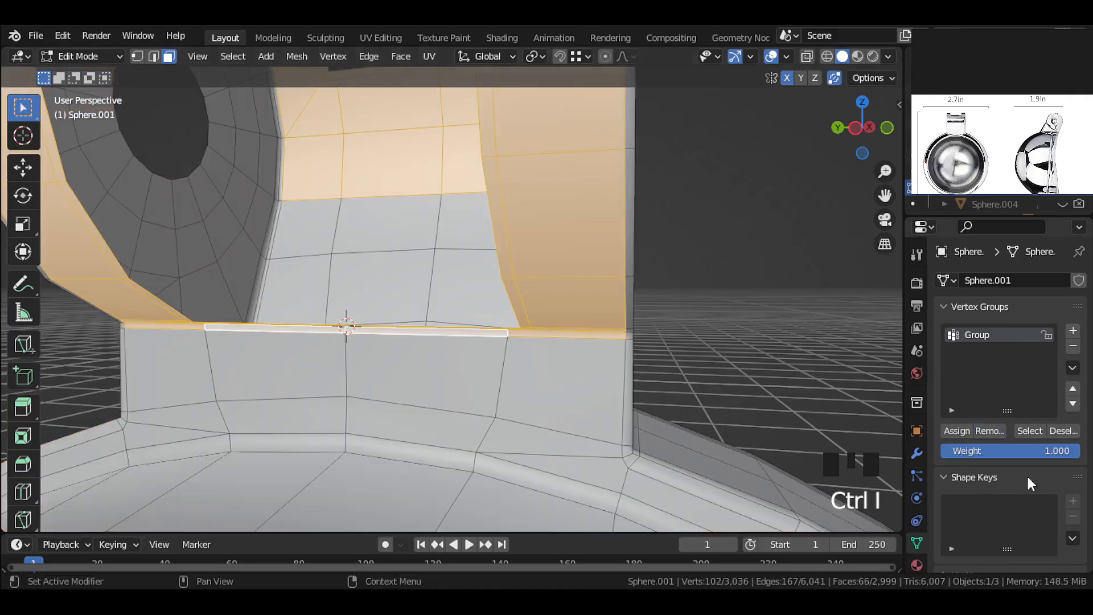
pyautogui.click(960, 430)
# Leave mesh editing, show the Shrinkwrap modifier in the viewport and limit it to the vertex group Group.
pyautogui.scroll(-3, 507, 317)
pyautogui.press('Tab')
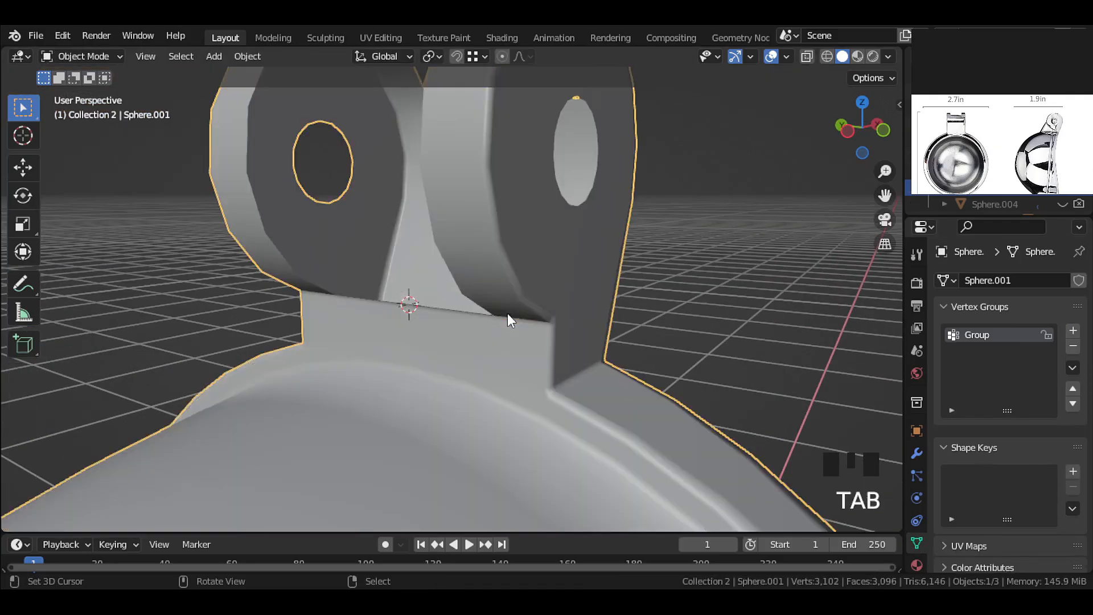
pyautogui.moveTo(507, 317); pyautogui.dragTo(301, 298, button='middle')
pyautogui.click(917, 454)
pyautogui.scroll(-3, 1043, 470)
pyautogui.scroll(1, 1016, 442)
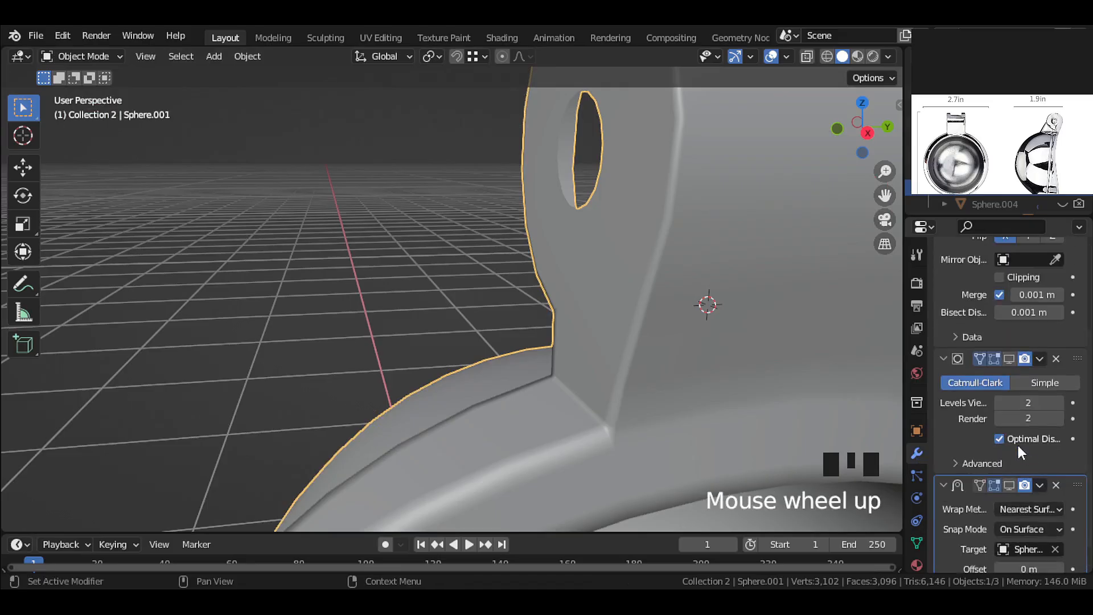
pyautogui.click(1012, 481)
pyautogui.scroll(-2, 972, 526)
pyautogui.scroll(-3, 1020, 554)
pyautogui.click(1020, 556)
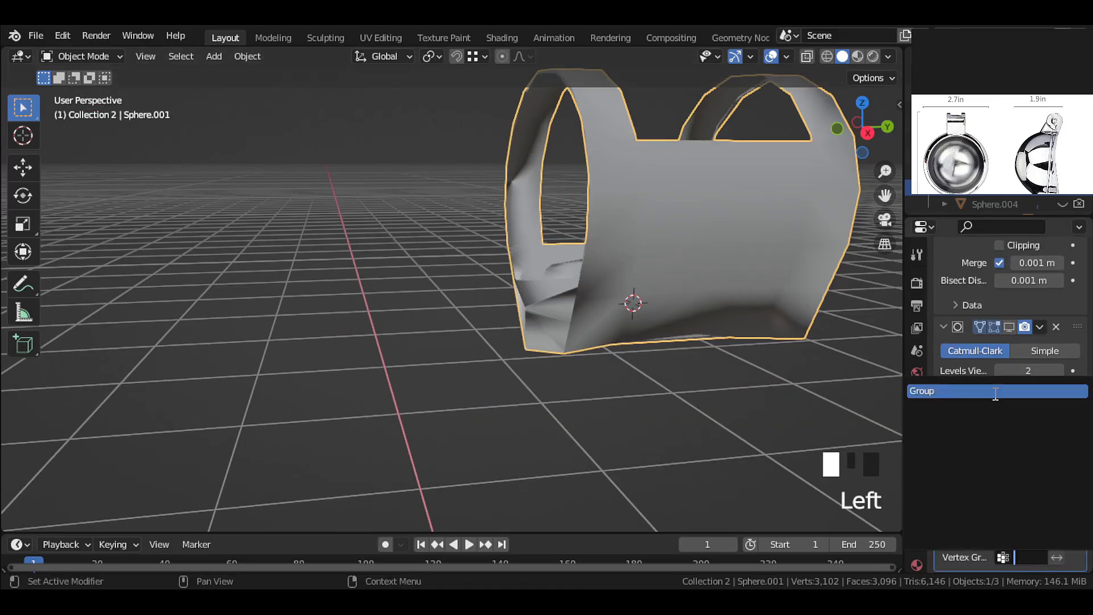
pyautogui.click(995, 393)
# Show the subdivision surface in the viewport for both the bowl mesh and Sphere.004.
pyautogui.scroll(2, 551, 343)
pyautogui.moveTo(551, 344); pyautogui.dragTo(928, 404, button='middle')
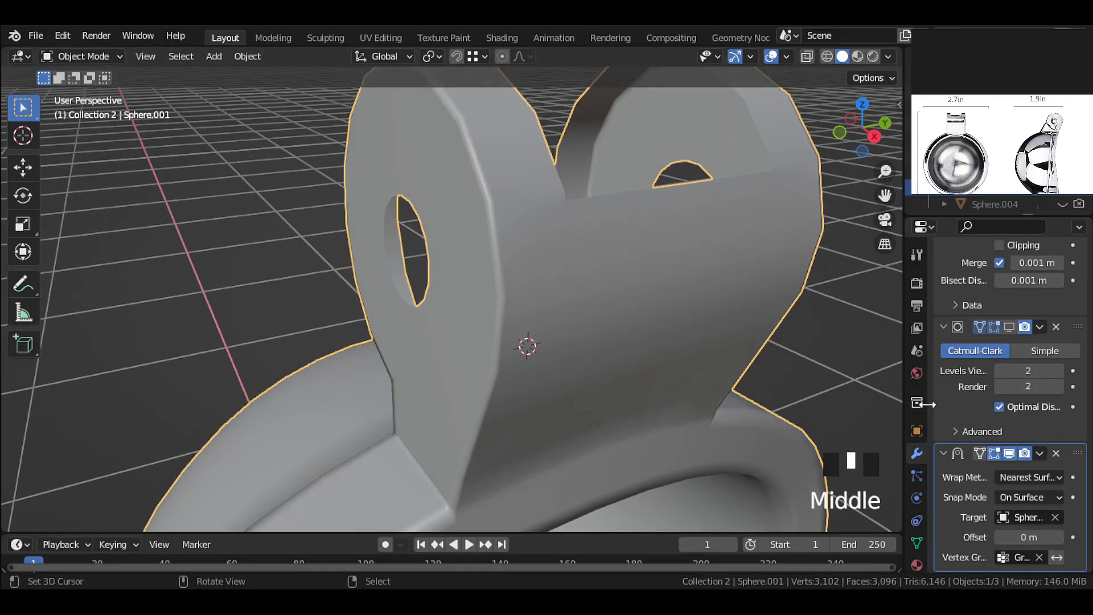
pyautogui.click(1009, 326)
pyautogui.click(982, 204)
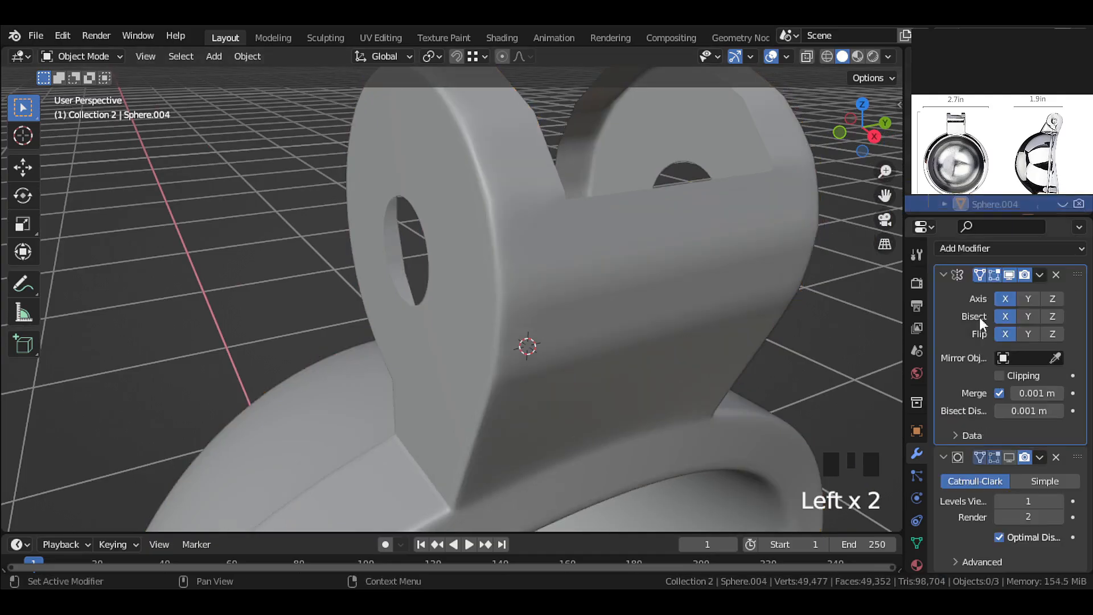
pyautogui.click(1009, 457)
pyautogui.moveTo(730, 287); pyautogui.dragTo(702, 330, button='middle')
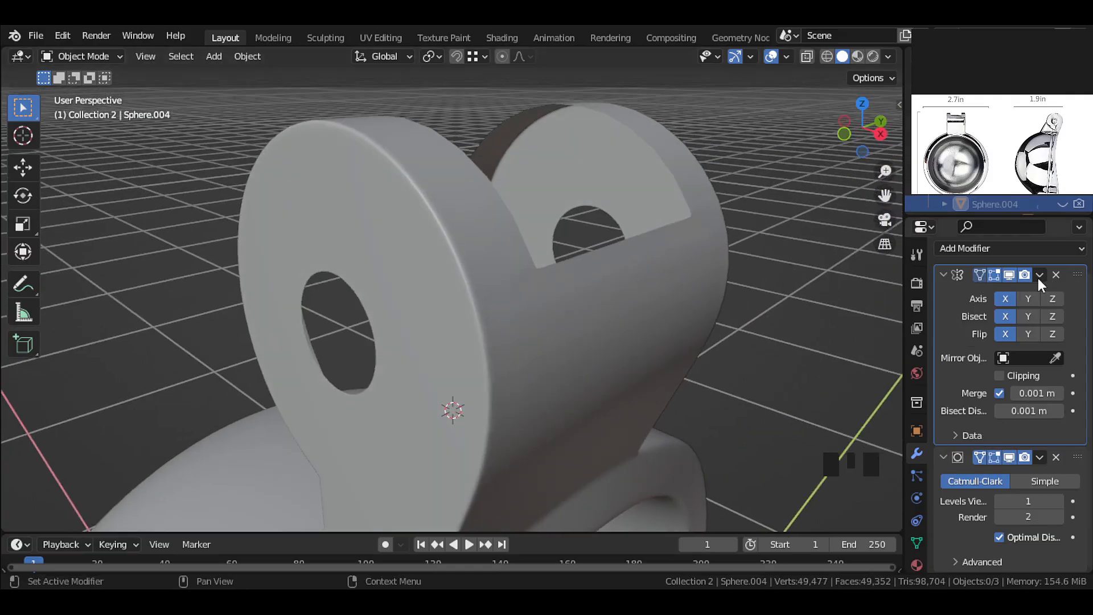
# Unhide and isolate the guide cylinder Sphere.004, and apply its Mirror modifier in Object Mode.
pyautogui.click(1062, 203)
pyautogui.rightClick(626, 283)
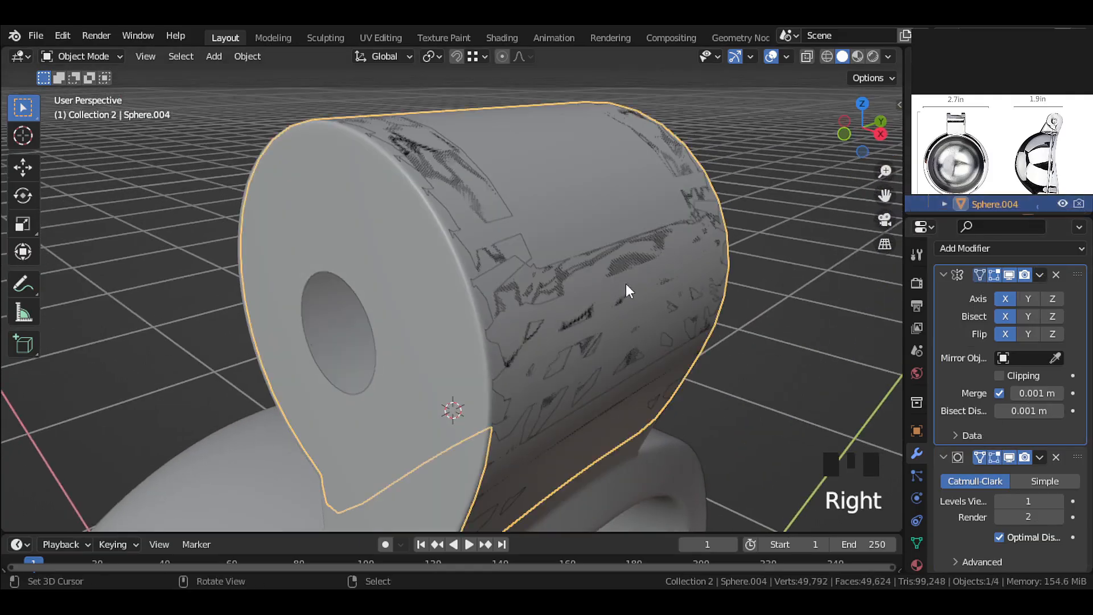
pyautogui.press('KP_Divide')
pyautogui.press('Tab')
pyautogui.moveTo(717, 364); pyautogui.dragTo(615, 305, button='middle')
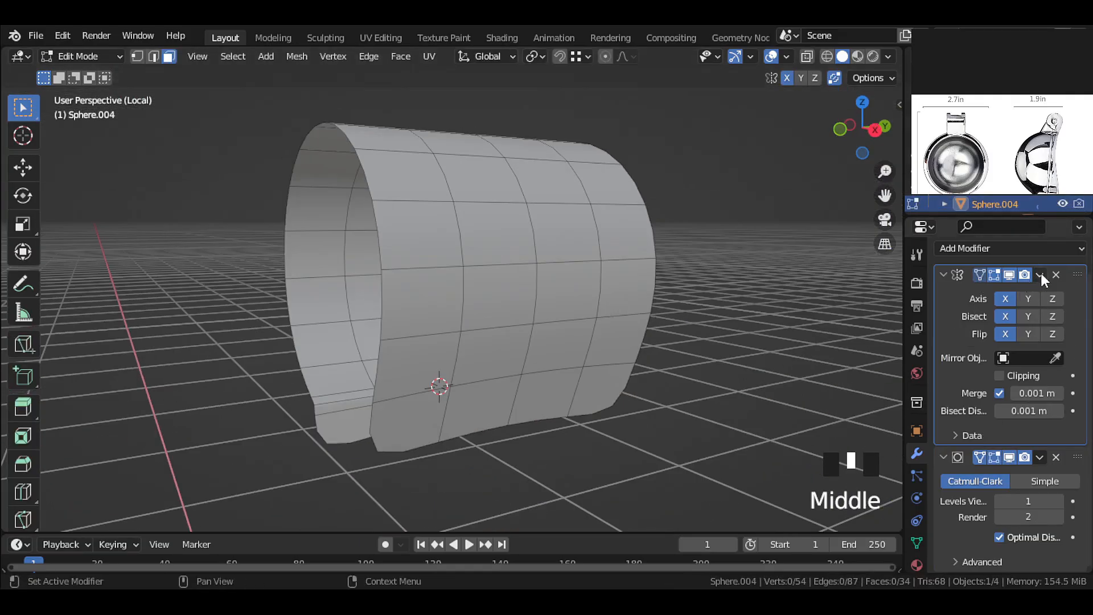
pyautogui.click(1039, 274)
pyautogui.press('Tab')
pyautogui.click(1039, 275)
pyautogui.click(970, 293)
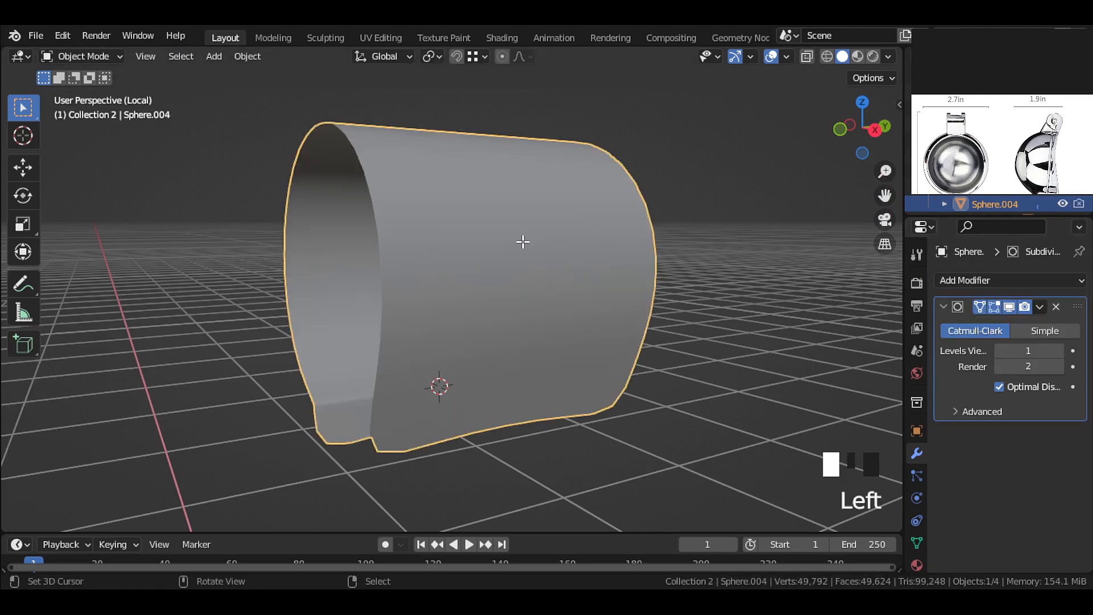
# Turn off the guide cylinder's on-cage subdivision display and set its Subdivision viewport level to 2.
pyautogui.press('Tab')
pyautogui.moveTo(522, 239); pyautogui.dragTo(630, 214, button='middle')
pyautogui.press('Tab')
pyautogui.click(980, 306)
pyautogui.press('Tab')
pyautogui.moveTo(689, 342); pyautogui.dragTo(614, 336, button='middle')
pyautogui.press('Tab')
pyautogui.click(1061, 343)
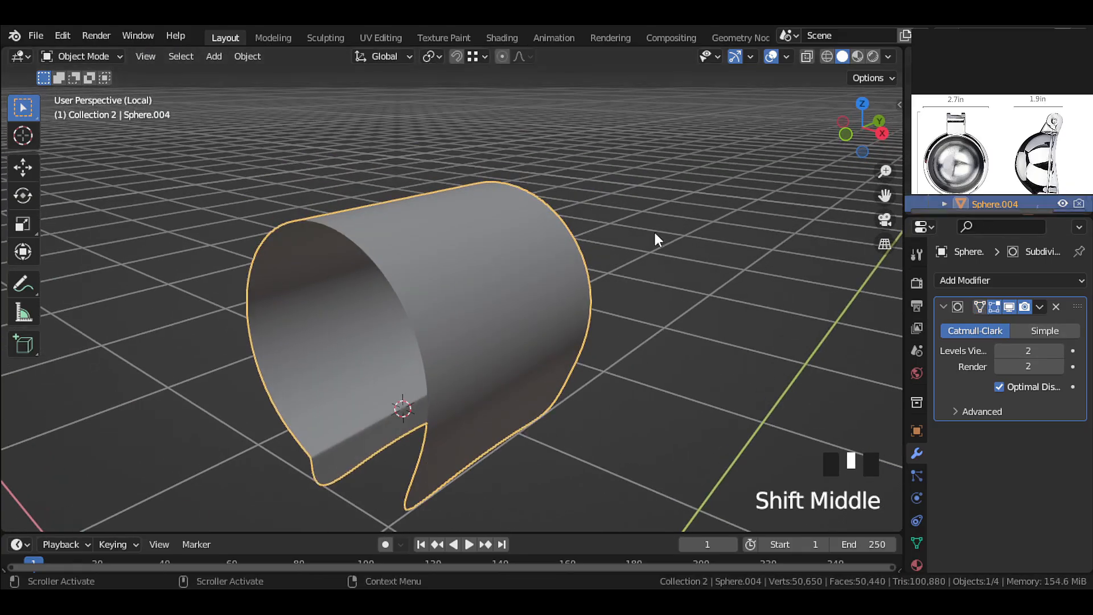
# Leave the isolated view and hide the guide cylinder, making the bowl mesh the active object.
pyautogui.press('KP_Divide')
pyautogui.click(541, 247)
pyautogui.moveTo(542, 247); pyautogui.dragTo(618, 296, button='middle')
pyautogui.rightClick(618, 296)
# Compare the lug's surface with the Shrinkwrap modifier off and on, including under the glossy red MatCap.
pyautogui.scroll(2, 621, 301)
pyautogui.scroll(-7, 1002, 432)
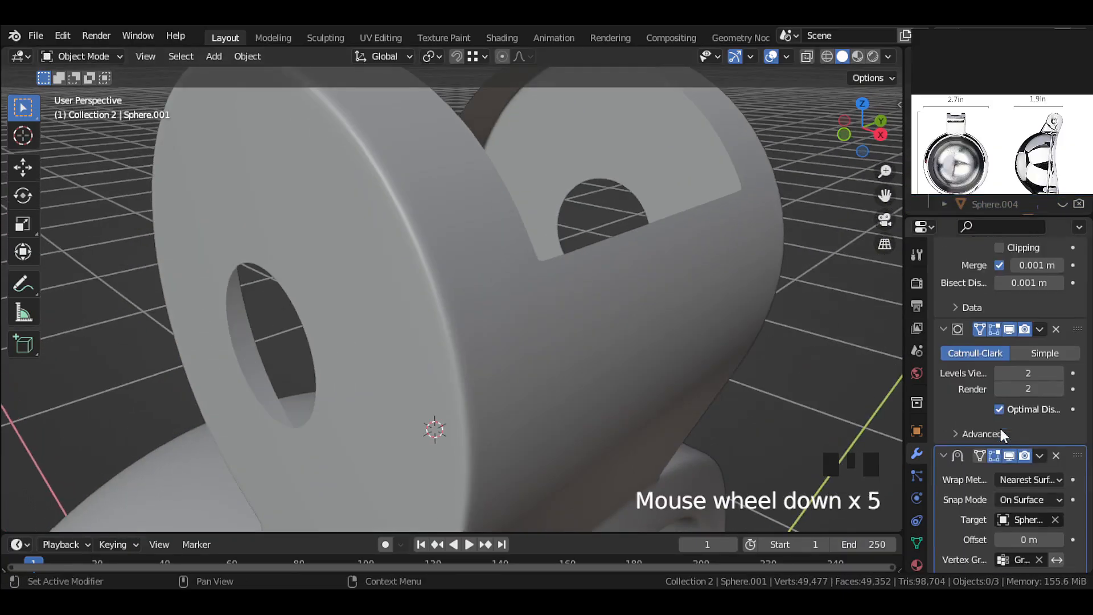
pyautogui.click(1009, 452)
pyautogui.click(1010, 452)
pyautogui.moveTo(630, 265)
pyautogui.mouseDown(button='middle')
pyautogui.moveTo(592, 211)
pyautogui.moveTo(467, 216)
pyautogui.moveTo(494, 234)
pyautogui.mouseUp(button='middle')
pyautogui.click(887, 57)
pyautogui.click(1012, 448)
pyautogui.click(1012, 448)
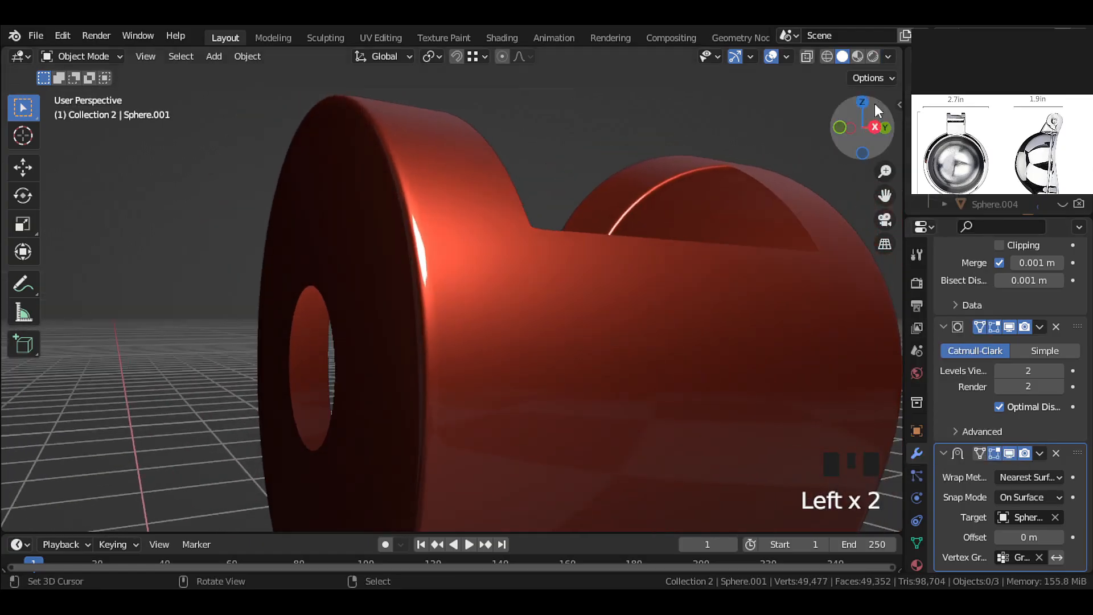
# Switch to the horizontal zebra-stripe MatCap and compare the lug's reflections with Shrinkwrap off and on.
pyautogui.click(889, 56)
pyautogui.click(866, 162)
pyautogui.click(687, 326)
pyautogui.moveTo(555, 302)
pyautogui.mouseDown(button='middle')
pyautogui.moveTo(500, 352)
pyautogui.moveTo(566, 321)
pyautogui.moveTo(438, 278)
pyautogui.mouseUp(button='middle')
pyautogui.scroll(-2, 500, 351)
pyautogui.click(1009, 452)
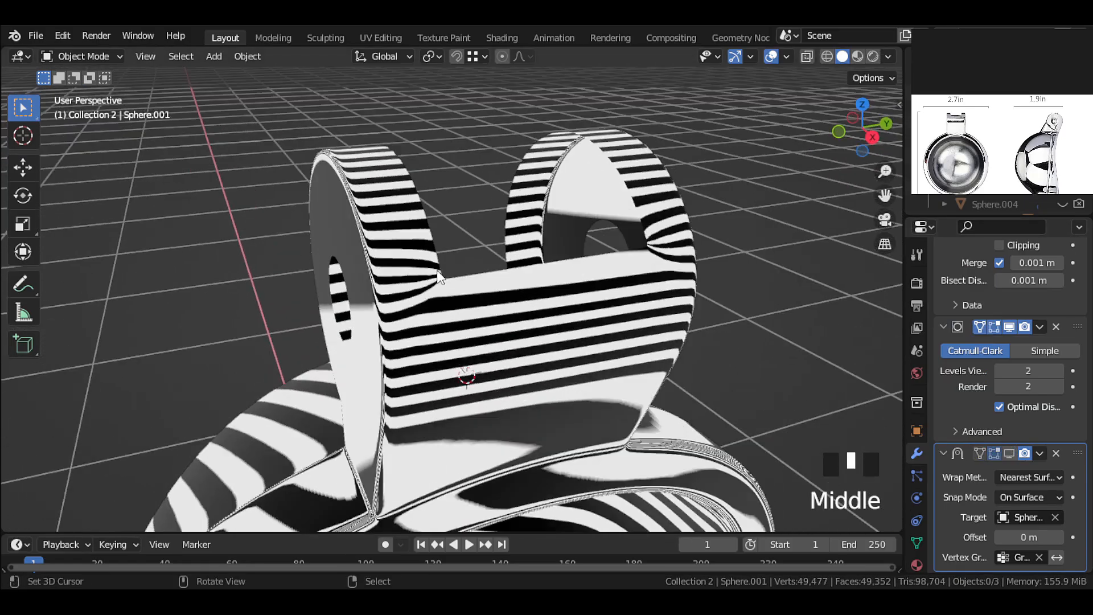
pyautogui.click(1011, 453)
# Switch to the vertical zebra-stripe MatCap and check the lug's surface flow with Shrinkwrap off and on.
pyautogui.scroll(2, 501, 313)
pyautogui.moveTo(500, 313)
pyautogui.mouseDown(button='middle')
pyautogui.moveTo(475, 299)
pyautogui.moveTo(531, 297)
pyautogui.moveTo(508, 323)
pyautogui.mouseUp(button='middle')
pyautogui.scroll(-4, 530, 297)
pyautogui.scroll(4, 508, 323)
pyautogui.click(887, 56)
pyautogui.click(837, 177)
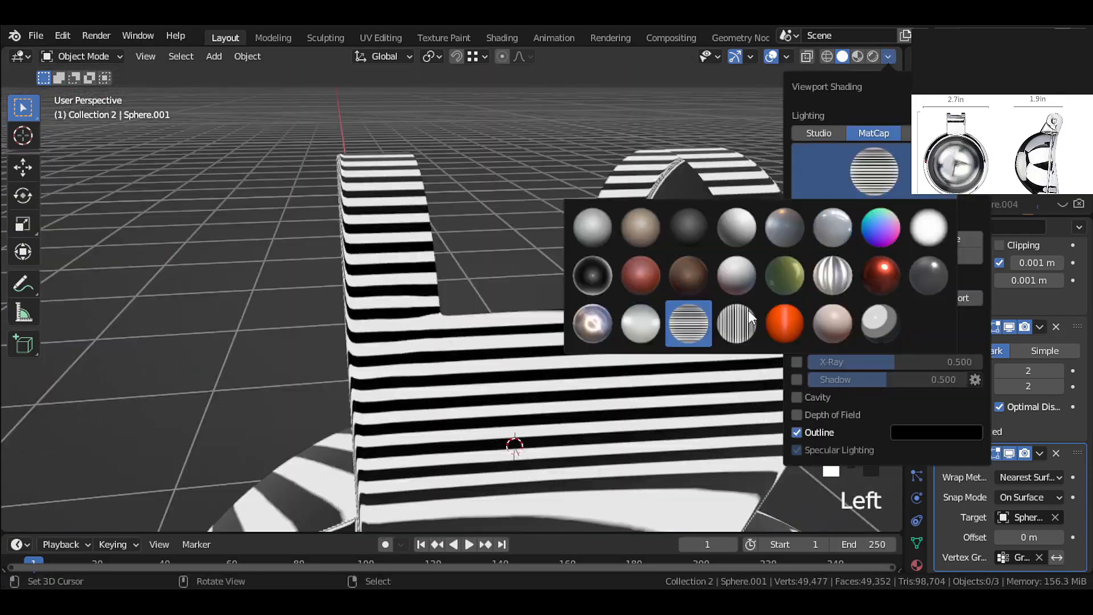
pyautogui.click(748, 309)
pyautogui.moveTo(563, 302); pyautogui.dragTo(535, 295, button='middle')
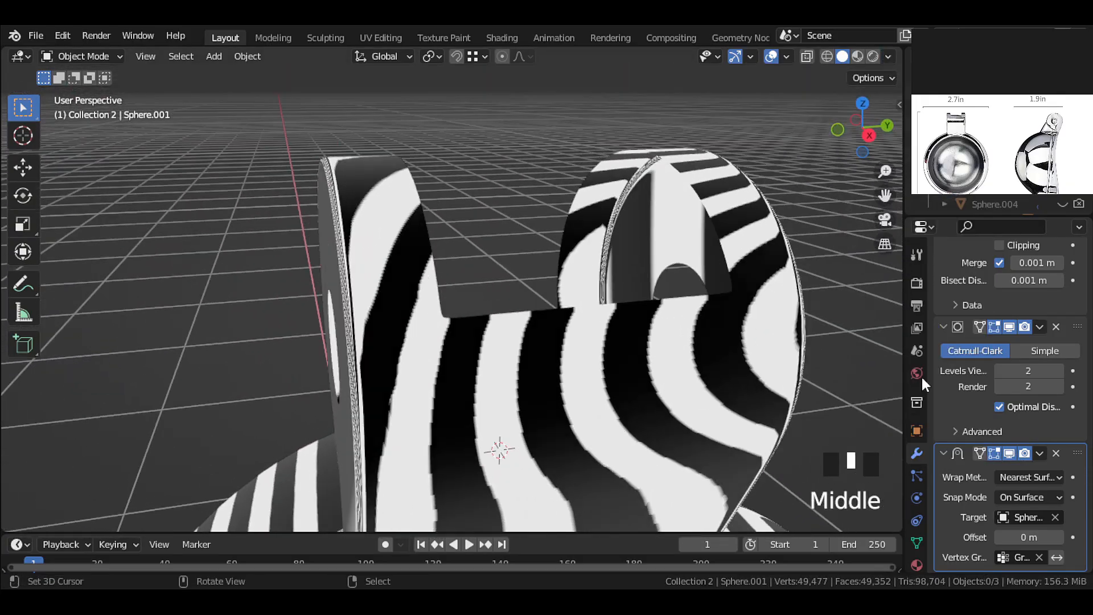
pyautogui.click(1010, 453)
pyautogui.click(1010, 452)
# Set the viewport to the plain grey MatCap and view the whole lug.
pyautogui.click(887, 57)
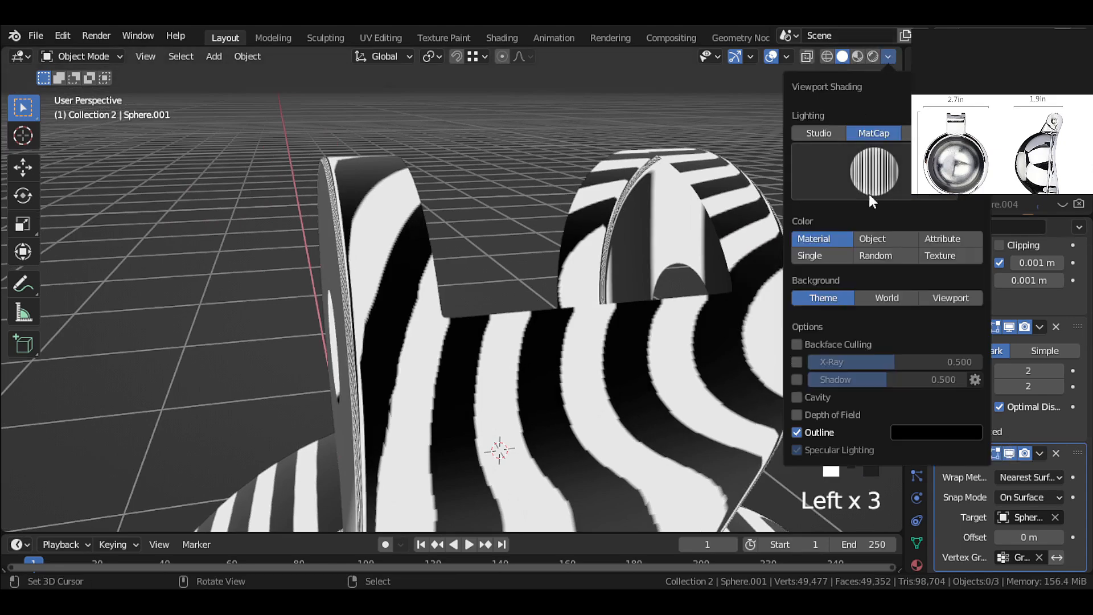
pyautogui.click(869, 173)
pyautogui.click(594, 223)
pyautogui.moveTo(437, 141); pyautogui.dragTo(544, 296, button='middle')
pyautogui.scroll(-3, 507, 294)
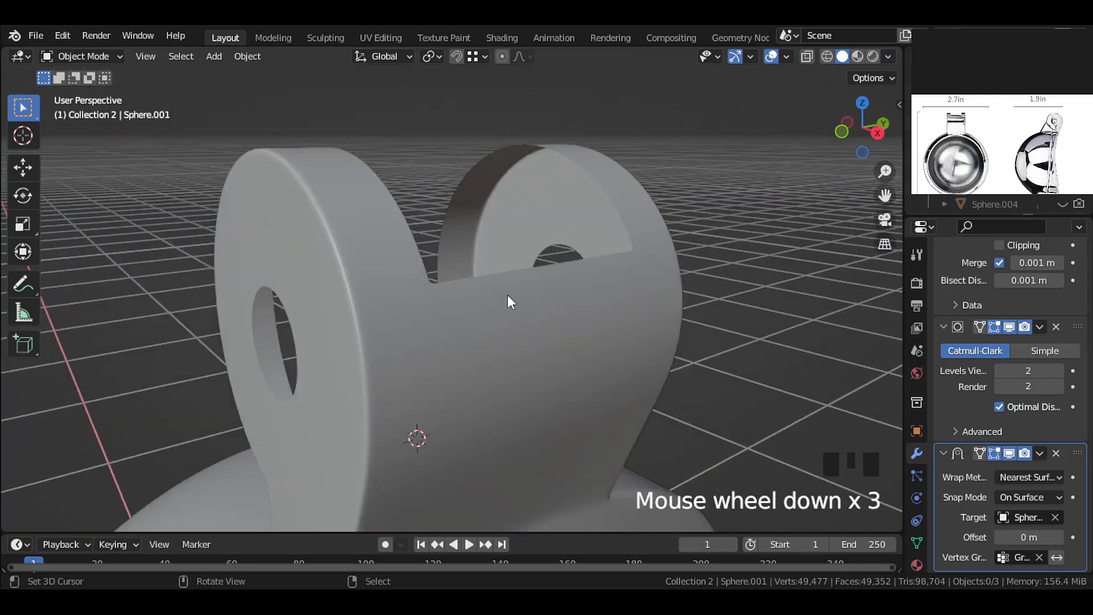
# Duplicate the knuckle hole's edge loop in place and separate the copy into its own object.
pyautogui.scroll(5, 448, 265)
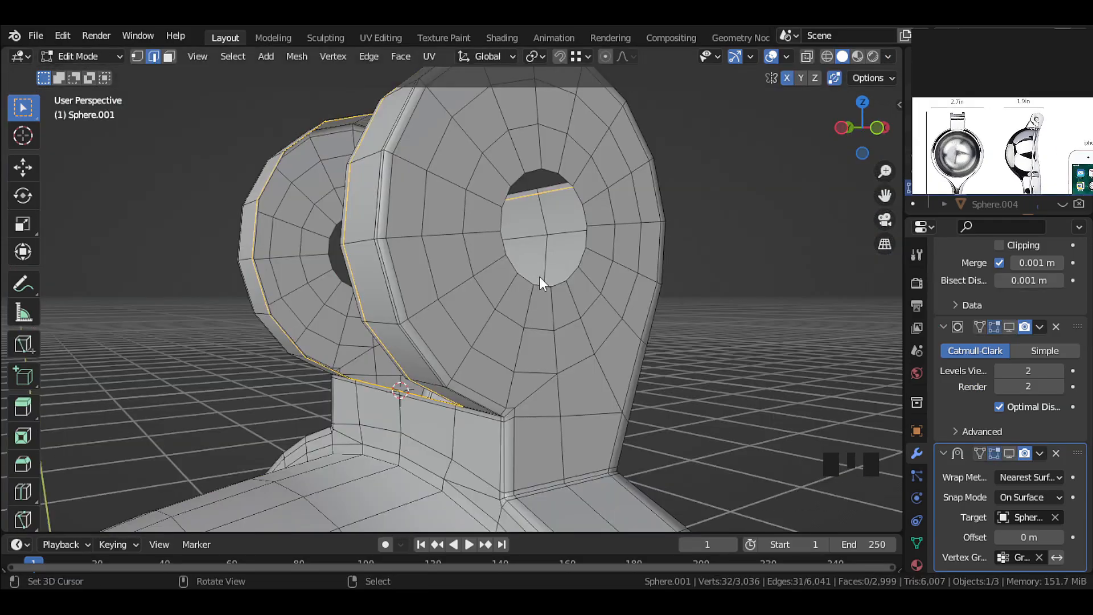
pyautogui.scroll(2, 540, 256)
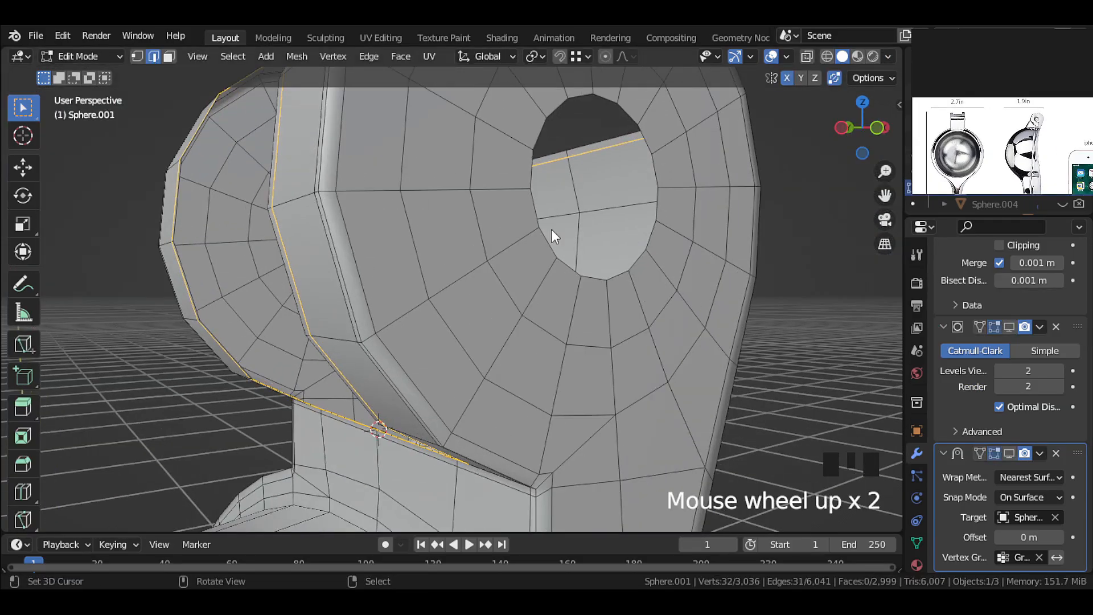
pyautogui.keyDown('alt'); pyautogui.rightClick(531, 208); pyautogui.keyUp('alt')
pyautogui.moveTo(531, 208); pyautogui.dragTo(562, 283, button='middle')
pyautogui.hotkey('shift', 'd')
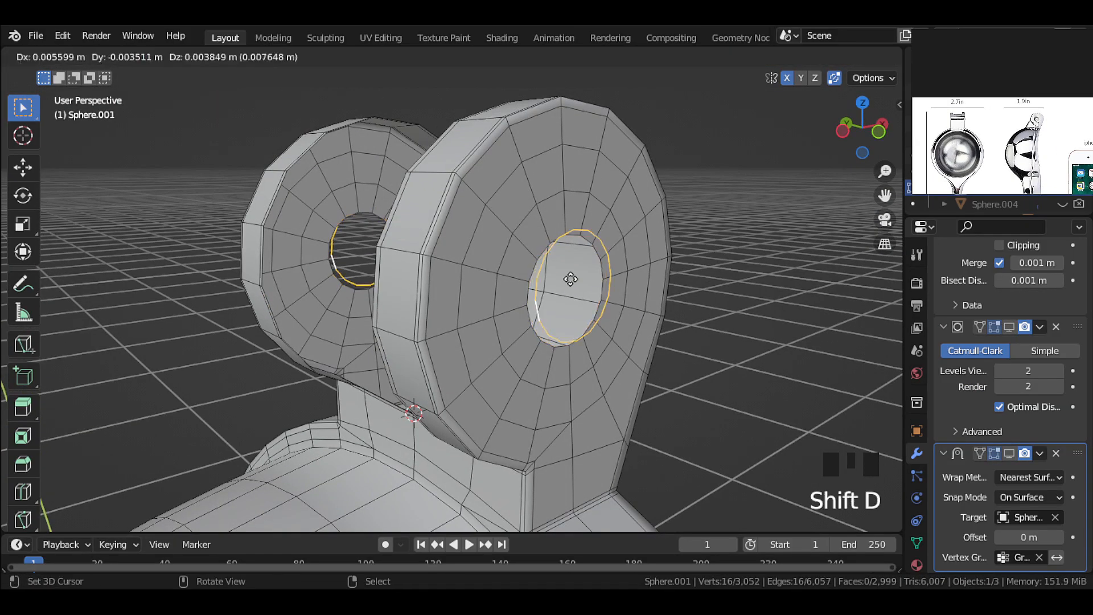
pyautogui.rightClick(570, 279)
pyautogui.press('KP_8')
pyautogui.press('p')
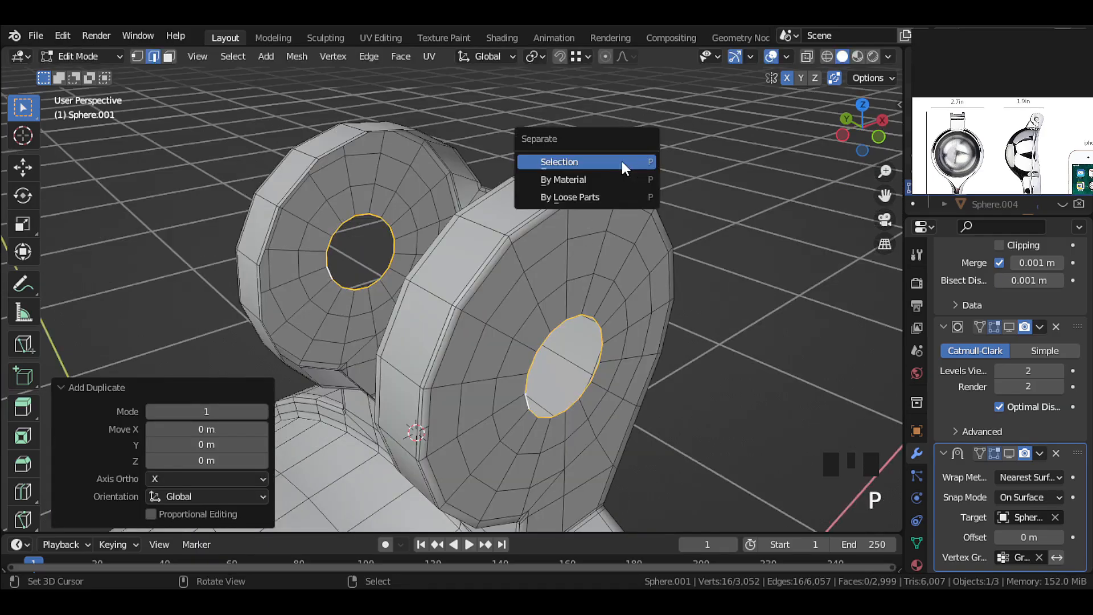
pyautogui.click(624, 166)
# Extrude the separated hole loop about 0.187 m along Y to form a hinge pin between the knuckles.
pyautogui.press('Tab')
pyautogui.scroll(2, 537, 272)
pyautogui.rightClick(518, 249)
pyautogui.rightClick(517, 248)
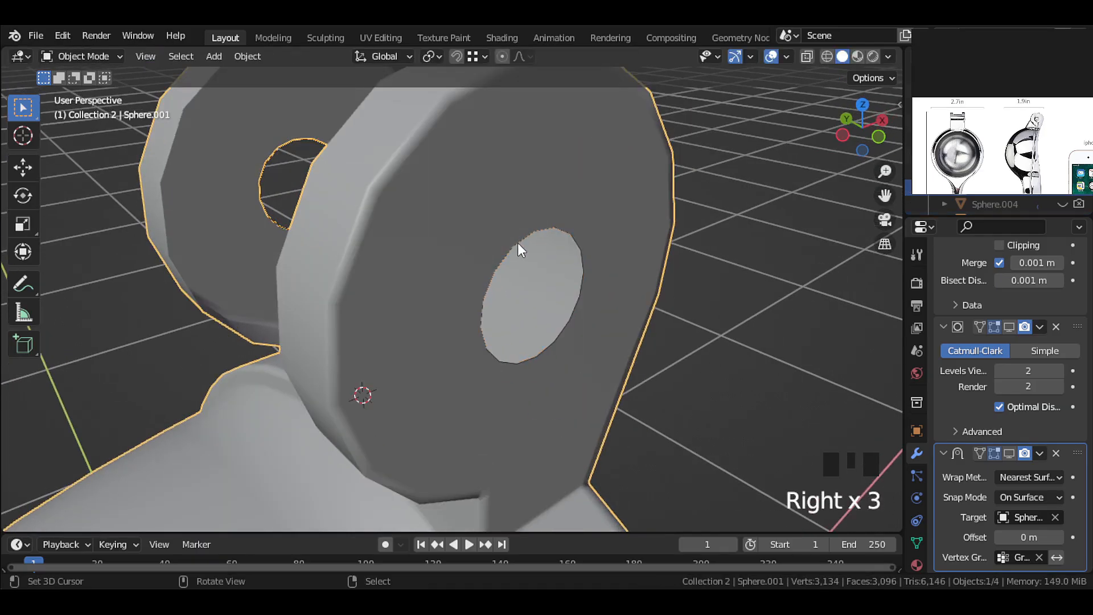
pyautogui.rightClick(516, 251)
pyautogui.press('Tab')
pyautogui.moveTo(514, 250); pyautogui.dragTo(480, 290, button='middle')
pyautogui.press('e')
pyautogui.press('x')
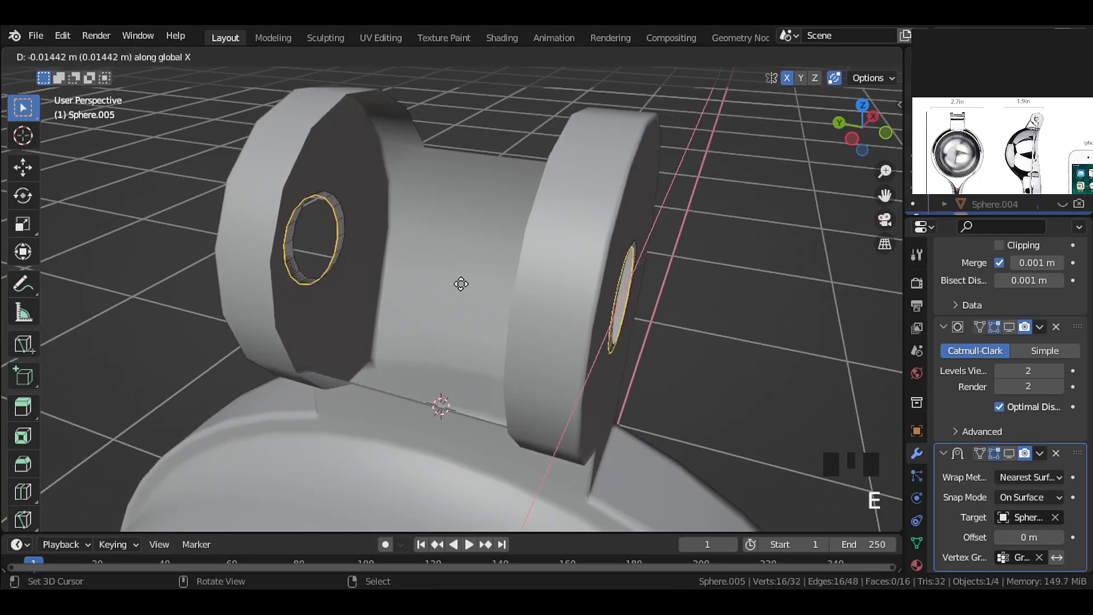
pyautogui.press('y')
pyautogui.click(305, 236)
pyautogui.moveTo(310, 237); pyautogui.dragTo(340, 241, button='middle')
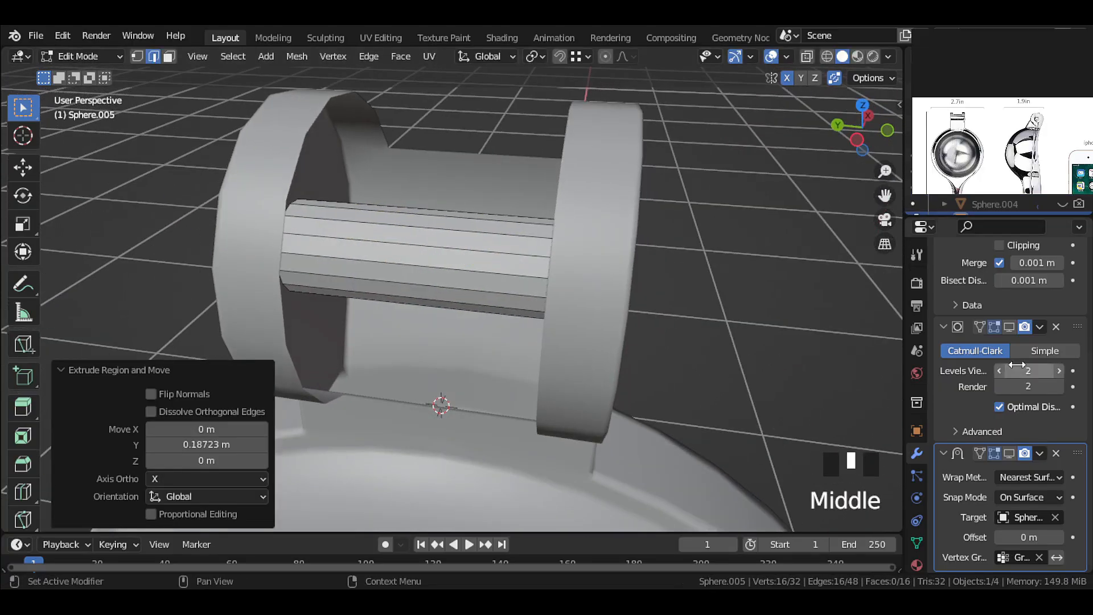
# Remove the pin's Shrinkwrap modifier and extrude its outer end loop slightly out of the knuckle along Y.
pyautogui.scroll(-3, 1059, 453)
pyautogui.click(1056, 452)
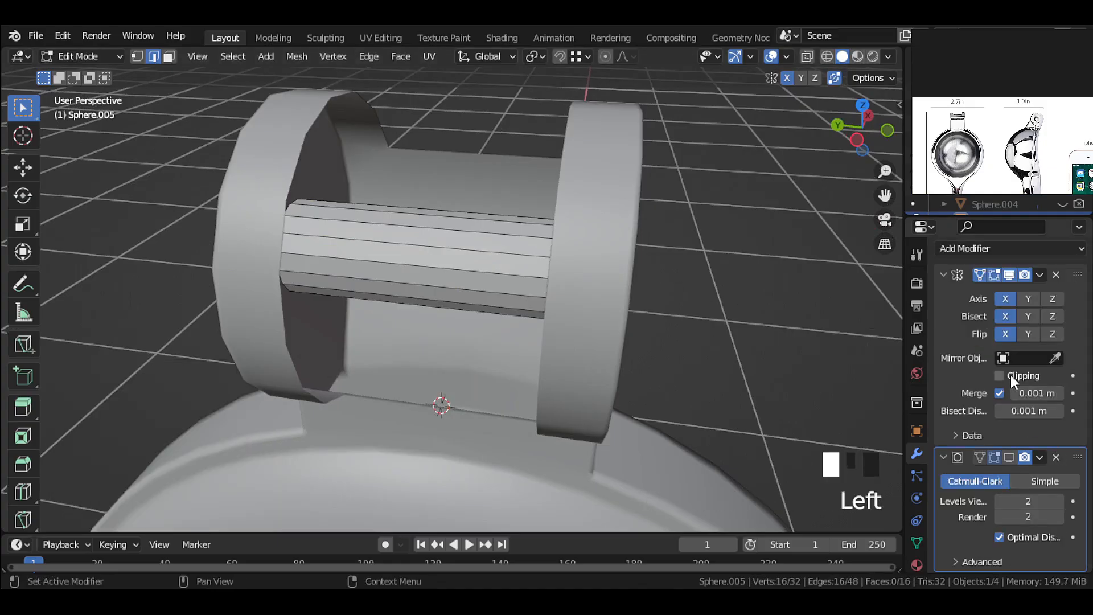
pyautogui.press('Tab')
pyautogui.moveTo(510, 263); pyautogui.dragTo(596, 298, button='middle')
pyautogui.press('Tab')
pyautogui.keyDown('alt'); pyautogui.rightClick(583, 264); pyautogui.keyUp('alt')
pyautogui.press('e')
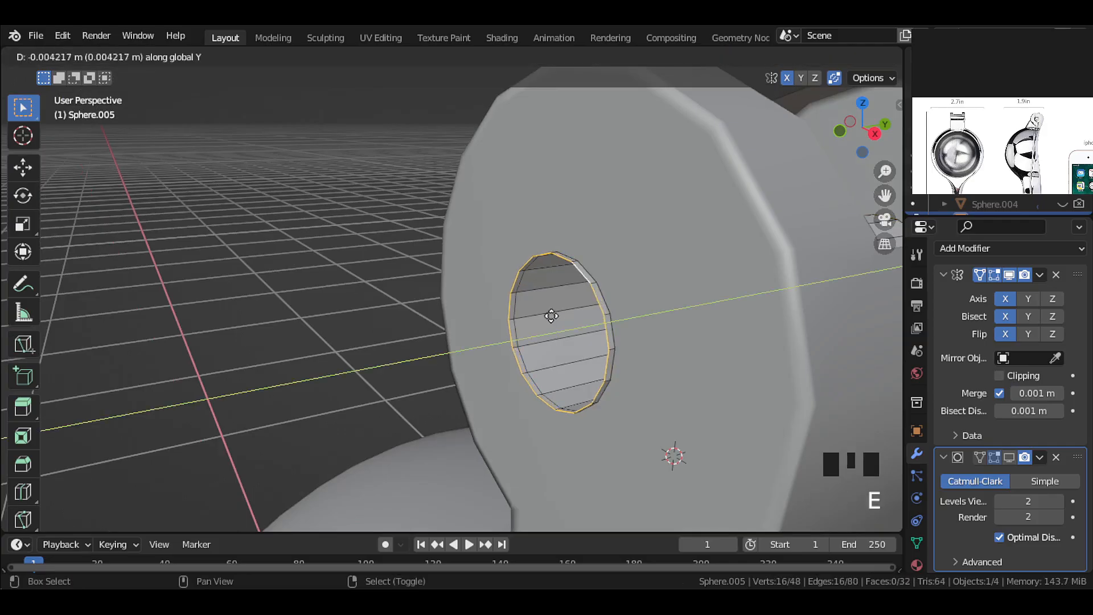
pyautogui.click(492, 322)
# Extrude the pin's outer end loop inward, scaled to 0.773, to make a flat rim.
pyautogui.moveTo(491, 321); pyautogui.dragTo(527, 333, button='middle')
pyautogui.press('e')
pyautogui.press('s')
pyautogui.click(515, 327)
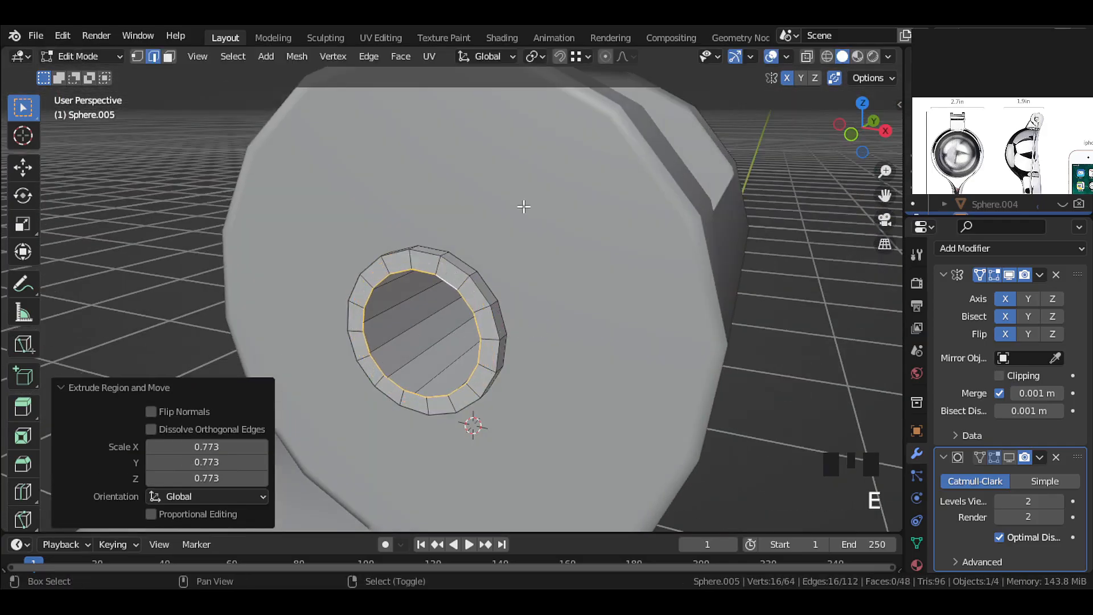
# Close the pin's end opening with Grid Fill, using a span of 4 and adjusting the offset to align the grid.
pyautogui.click(398, 56)
pyautogui.click(436, 248)
pyautogui.moveTo(468, 425); pyautogui.dragTo(313, 417, button='middle')
pyautogui.click(265, 492)
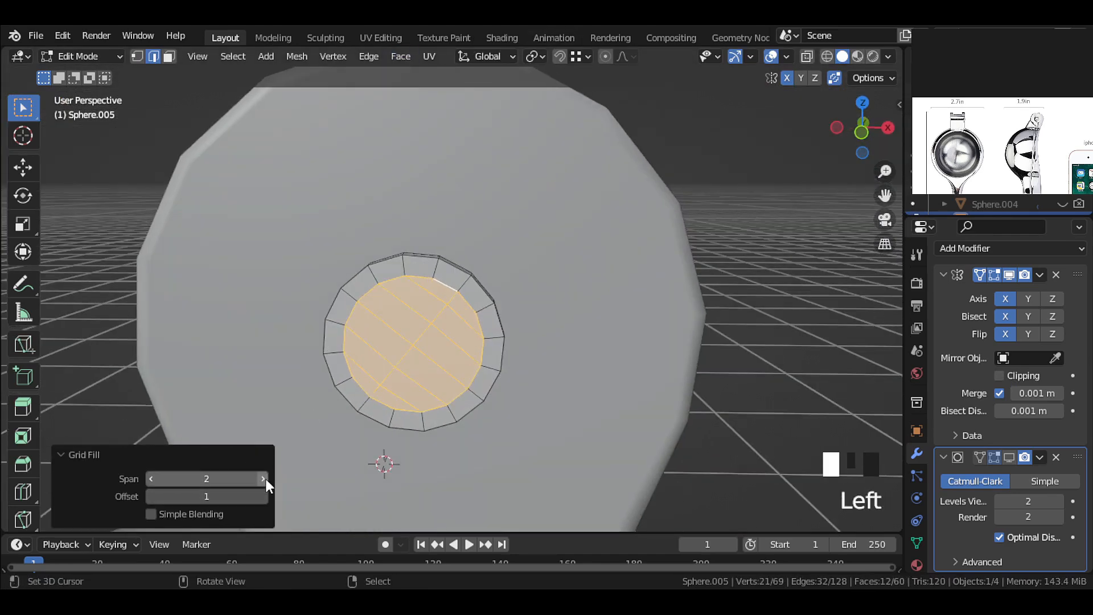
pyautogui.click(264, 478)
pyautogui.click(264, 479)
pyautogui.click(264, 478)
pyautogui.click(155, 479)
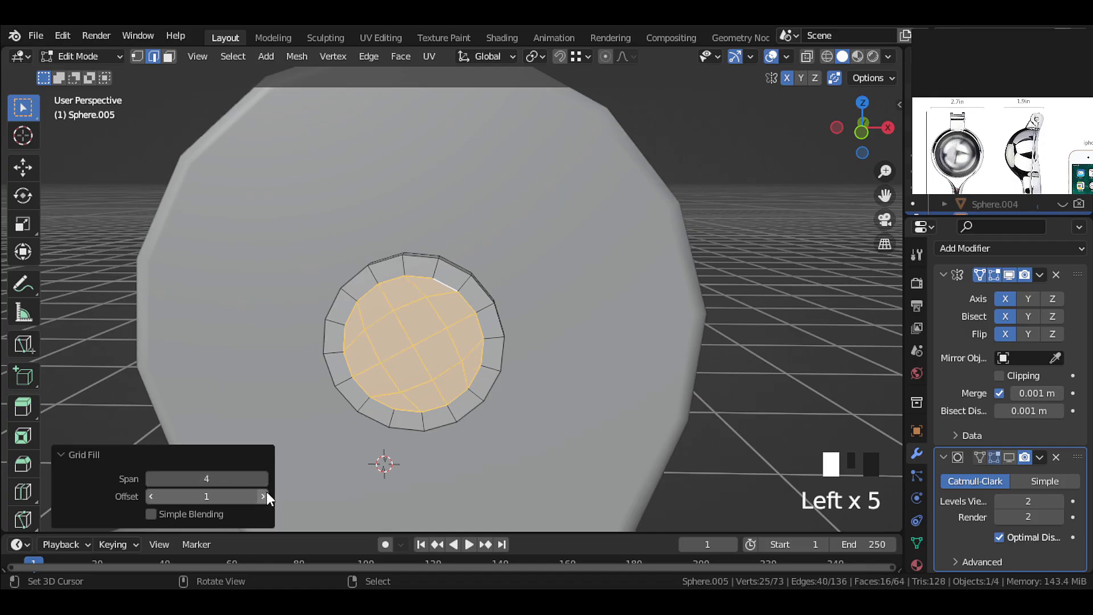
pyautogui.click(264, 495)
pyautogui.click(263, 496)
pyautogui.click(151, 495)
# Bevel the edge loop around the pin's end cap with 2 segments.
pyautogui.moveTo(239, 398); pyautogui.dragTo(495, 281, button='middle')
pyautogui.keyDown('alt'); pyautogui.rightClick(494, 281); pyautogui.keyUp('alt')
pyautogui.hotkey('ctrl', 'b')
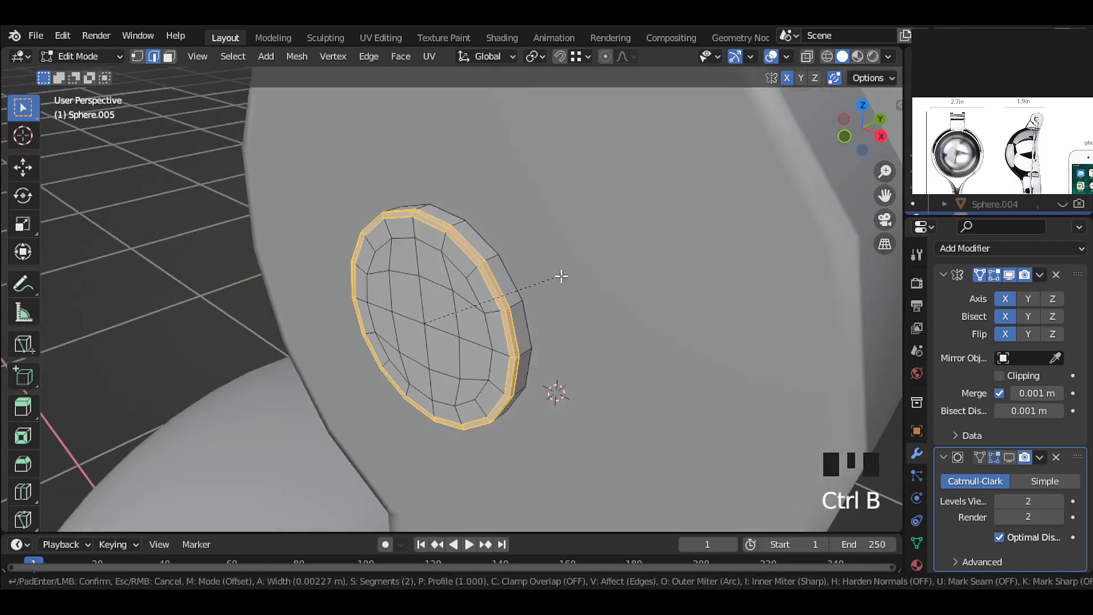
pyautogui.click(571, 295)
pyautogui.press('Tab')
pyautogui.scroll(4, 532, 283)
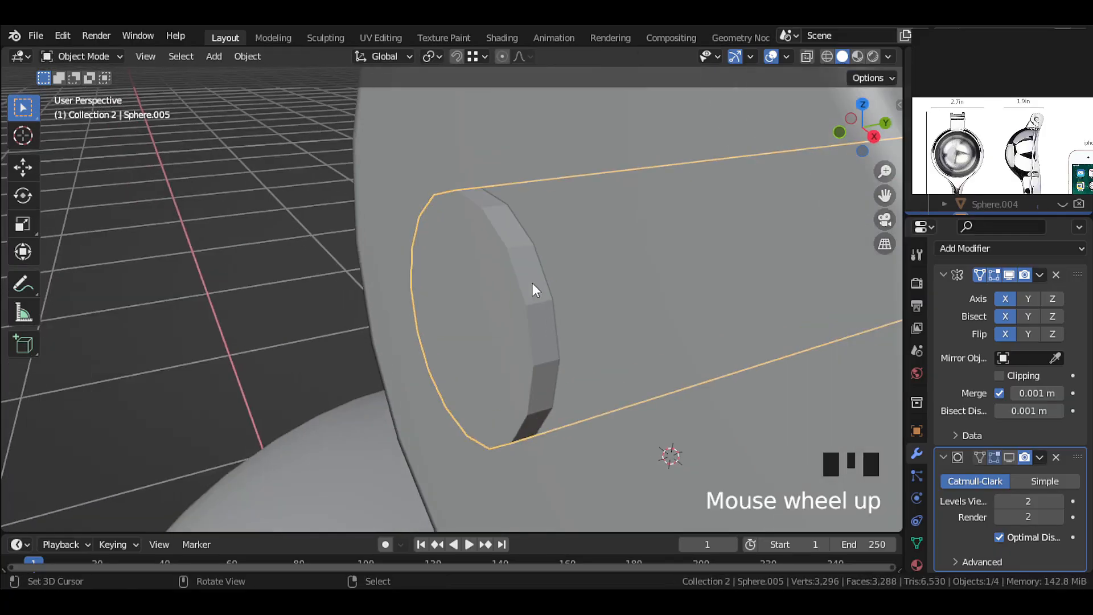
# Shade the hinge pin smooth.
pyautogui.press('w')
pyautogui.click(472, 169)
pyautogui.scroll(-3, 460, 234)
pyautogui.press('Tab')
pyautogui.moveTo(592, 244); pyautogui.dragTo(649, 267, button='middle')
pyautogui.press('Tab')
pyautogui.scroll(1, 616, 263)
# Turn on Clipping in the pin's Mirror modifier, apply the modifier and open the pin's mesh for editing.
pyautogui.click(999, 375)
pyautogui.scroll(2, 835, 267)
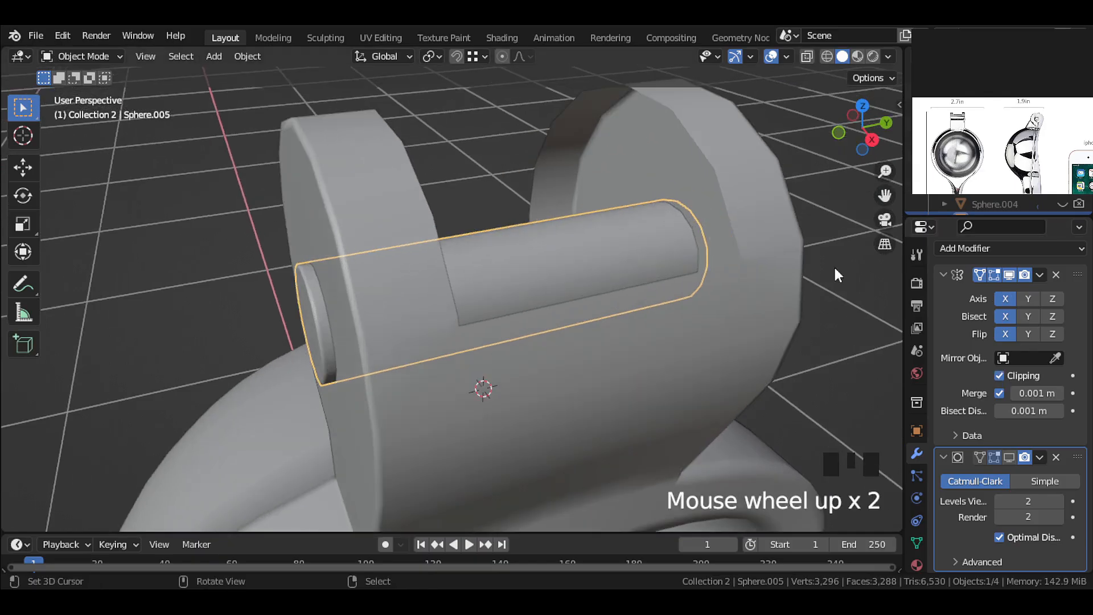
pyautogui.click(1039, 275)
pyautogui.click(973, 292)
pyautogui.press('Tab')
pyautogui.moveTo(532, 251); pyautogui.dragTo(480, 257, button='middle')
pyautogui.hotkey('ctrl', 'r')
pyautogui.click(450, 251)
pyautogui.hotkey('ctrl', 'z')
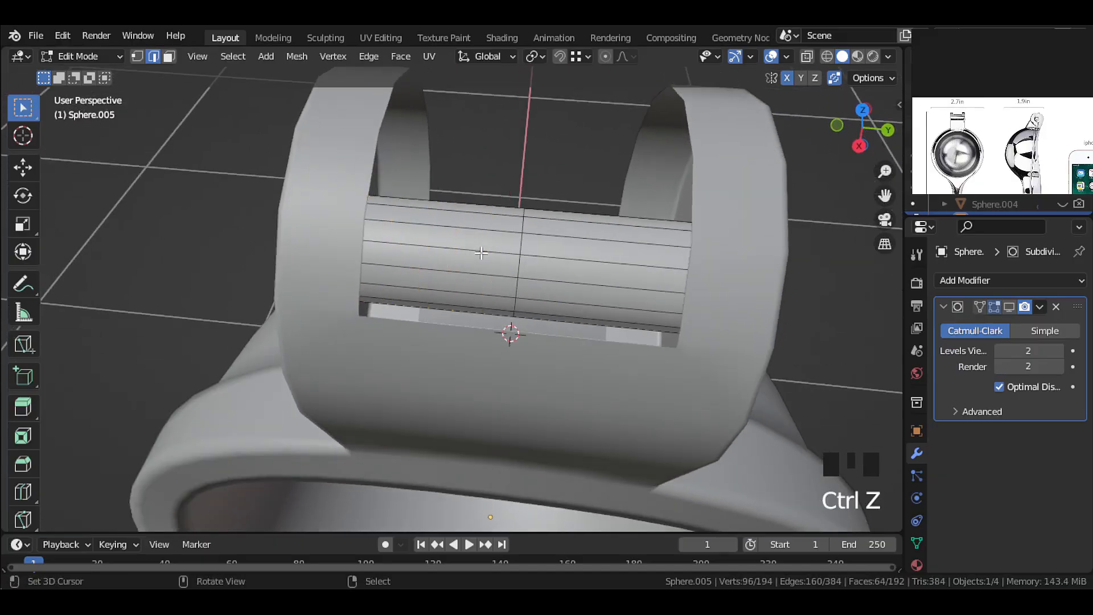
# Add six evenly spaced loop cuts around one half of the pin.
pyautogui.scroll(6, 447, 245)
pyautogui.click(448, 245)
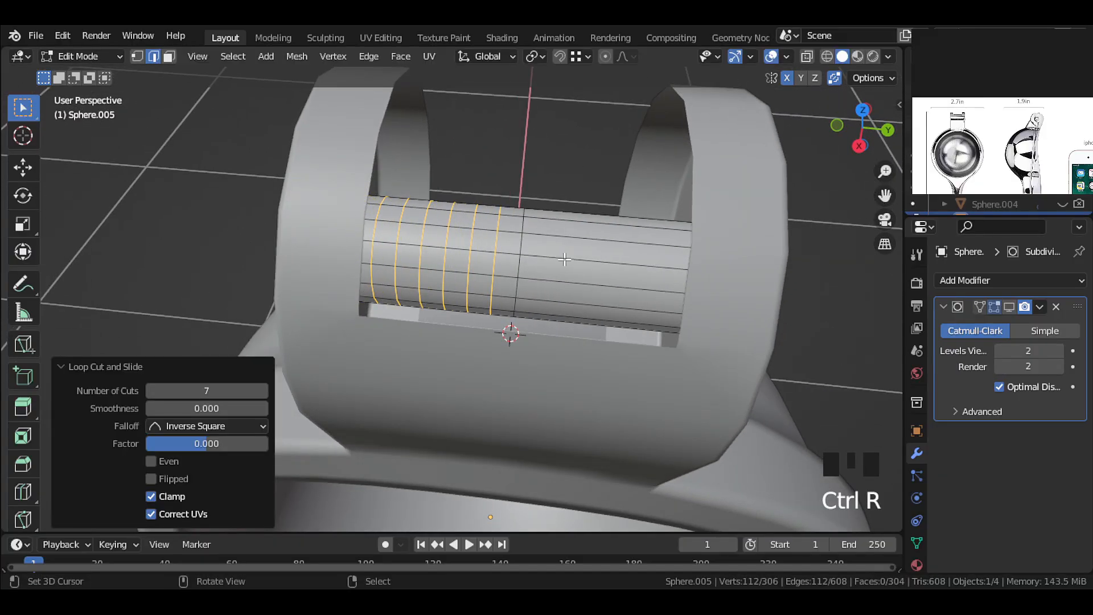
pyautogui.click(152, 388)
# Add six evenly spaced loop cuts around the pin's other half and leave mesh editing.
pyautogui.hotkey('ctrl', 'r')
pyautogui.scroll(6, 650, 280)
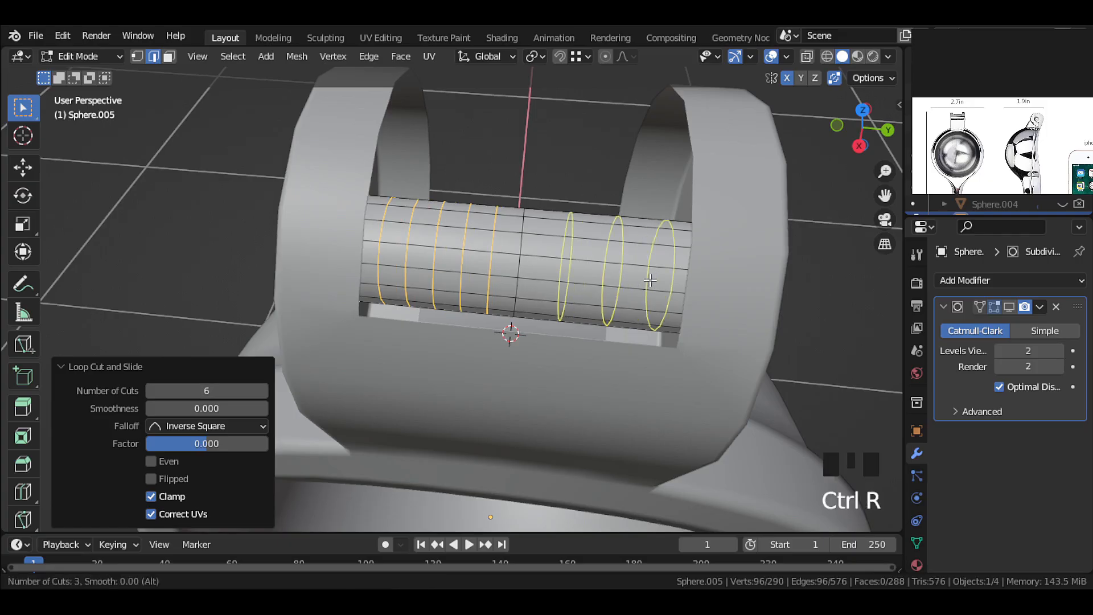
pyautogui.click(649, 280)
pyautogui.click(151, 389)
pyautogui.moveTo(399, 273); pyautogui.dragTo(349, 287, button='middle')
pyautogui.scroll(-2, 593, 234)
pyautogui.press('Tab')
pyautogui.press('Tab')
pyautogui.press('Tab')
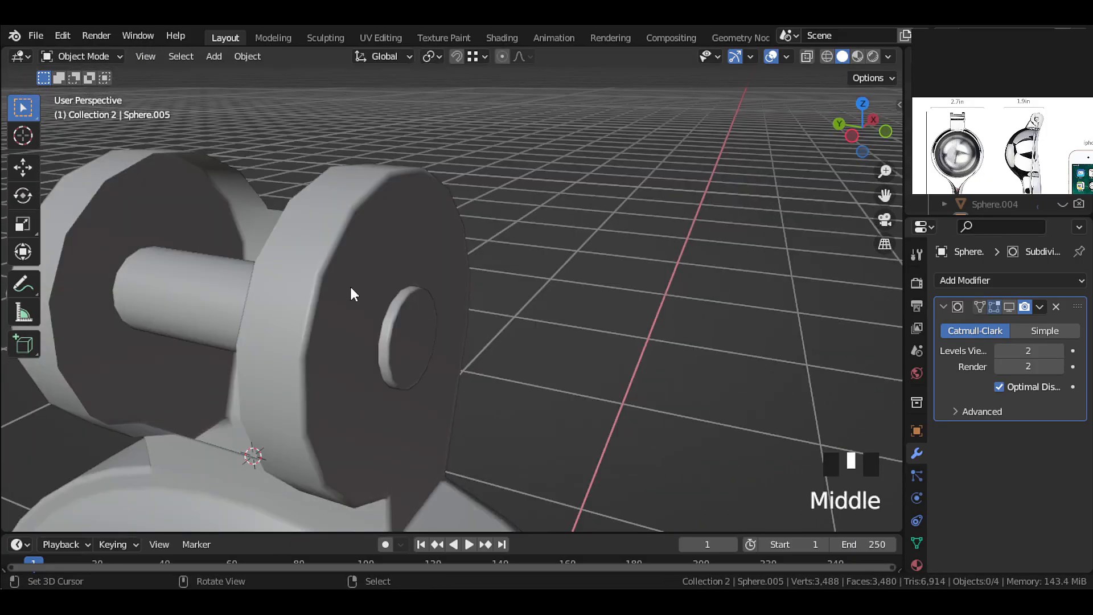
# Open the lug's mesh for editing and turn on Clipping in its Mirror modifier.
pyautogui.rightClick(354, 289)
pyautogui.press('Tab')
pyautogui.keyDown('shift'); pyautogui.moveTo(433, 288); pyautogui.dragTo(493, 299, button='middle'); pyautogui.keyUp('shift')
pyautogui.moveTo(831, 373); pyautogui.dragTo(855, 378, button='middle')
pyautogui.click(997, 407)
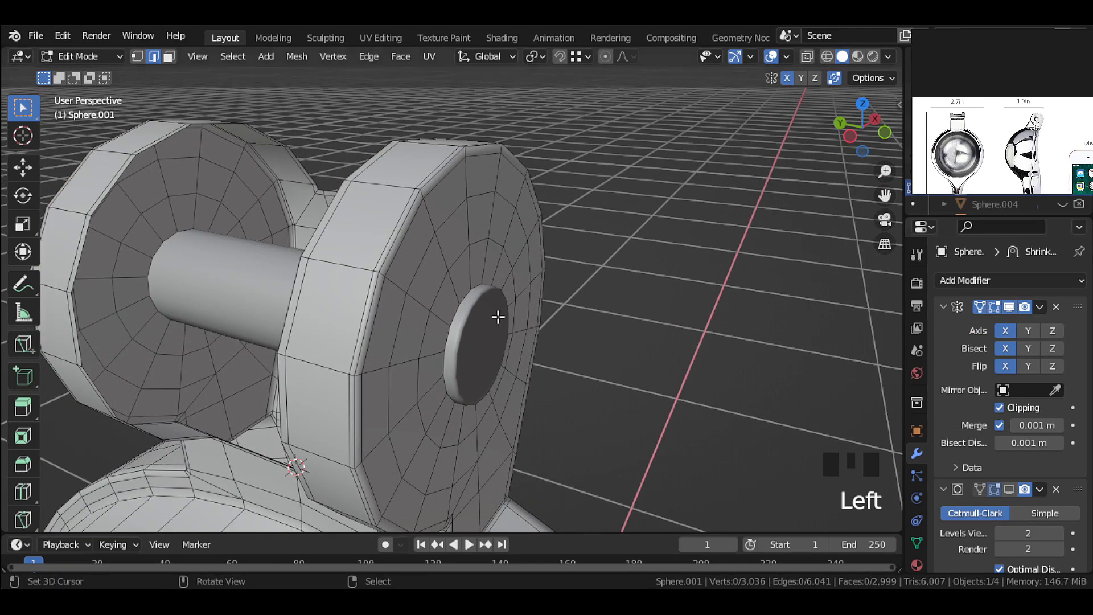
# Duplicate the knuckle face's outer ring loop and hole loop in place and separate them into a new object.
pyautogui.keyDown('shift'); pyautogui.moveTo(498, 315); pyautogui.dragTo(480, 290, button='middle'); pyautogui.keyUp('shift')
pyautogui.scroll(2, 480, 290)
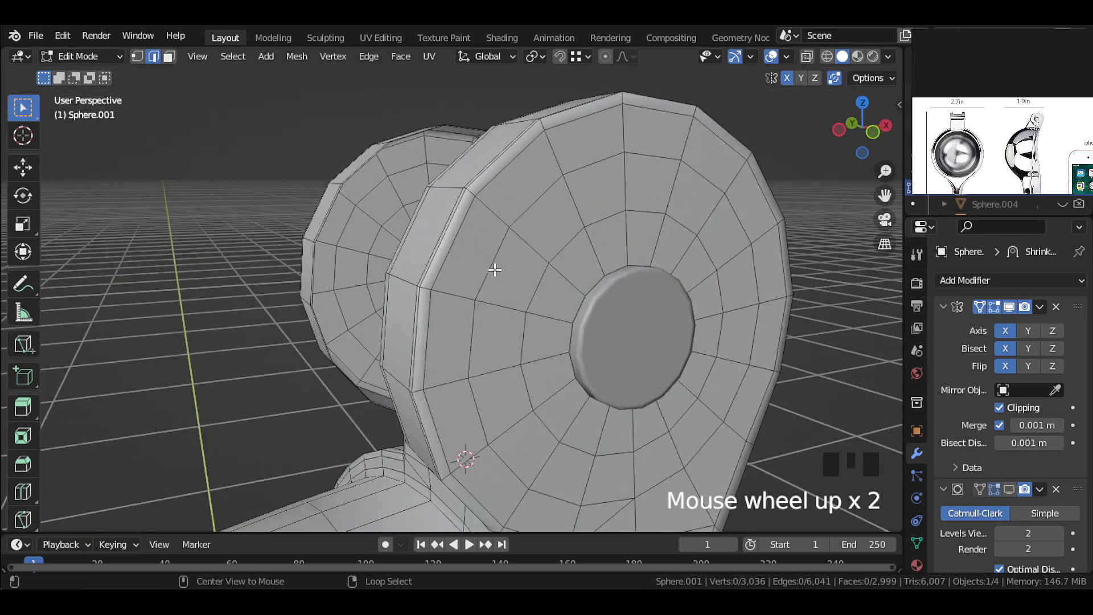
pyautogui.keyDown('alt'); pyautogui.rightClick(495, 270); pyautogui.keyUp('alt')
pyautogui.moveTo(562, 313); pyautogui.dragTo(578, 317, button='middle')
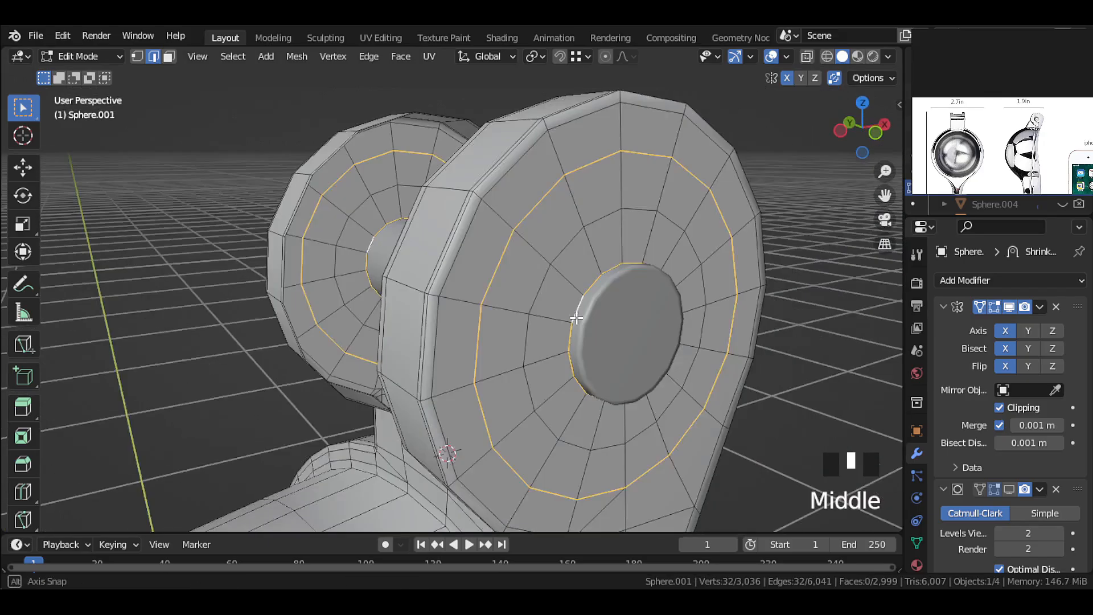
pyautogui.scroll(-2, 605, 321)
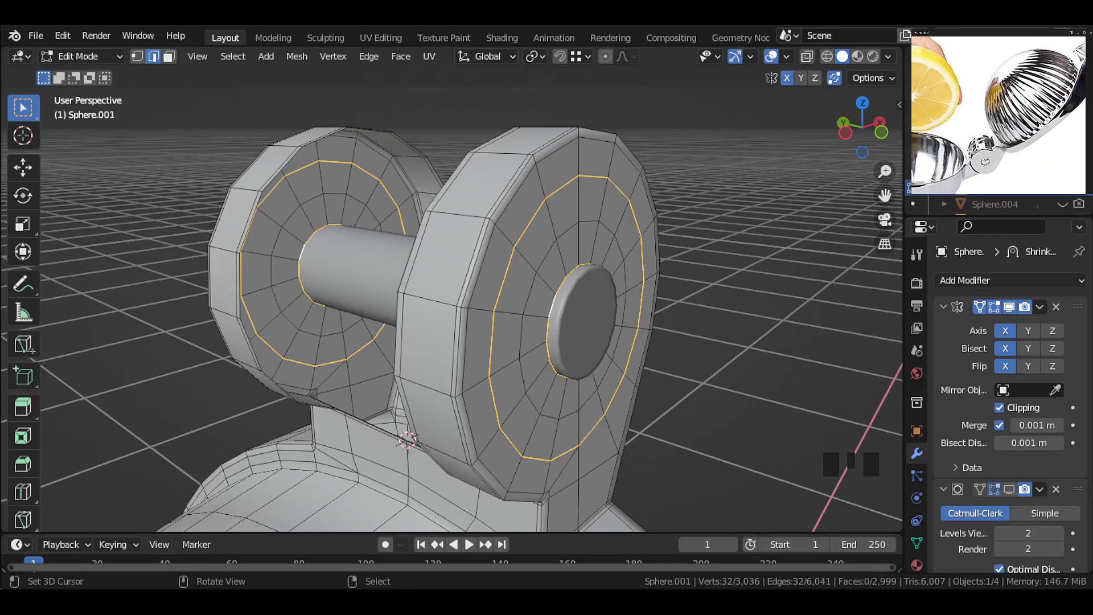
pyautogui.hotkey('shift', 'd')
pyautogui.rightClick(570, 275)
pyautogui.press('p')
pyautogui.click(590, 264)
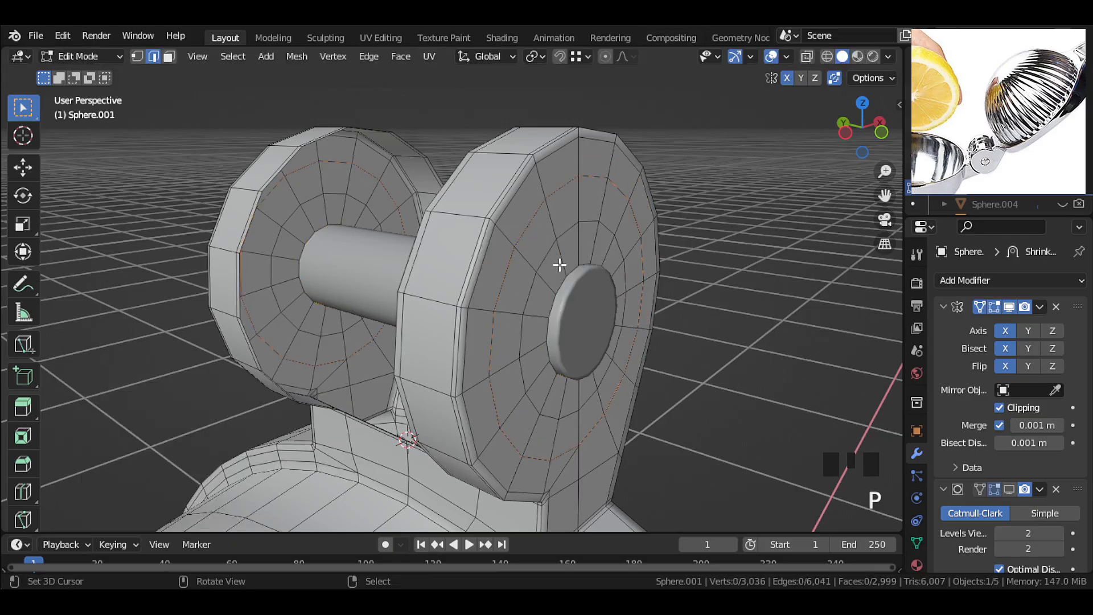
# Extrude both separated loops along Y across the gap as concentric tubes and isolate the object in local view.
pyautogui.press('Tab')
pyautogui.rightClick(527, 234)
pyautogui.press('Tab')
pyautogui.keyDown('alt'); pyautogui.rightClick(530, 240); pyautogui.keyUp('alt')
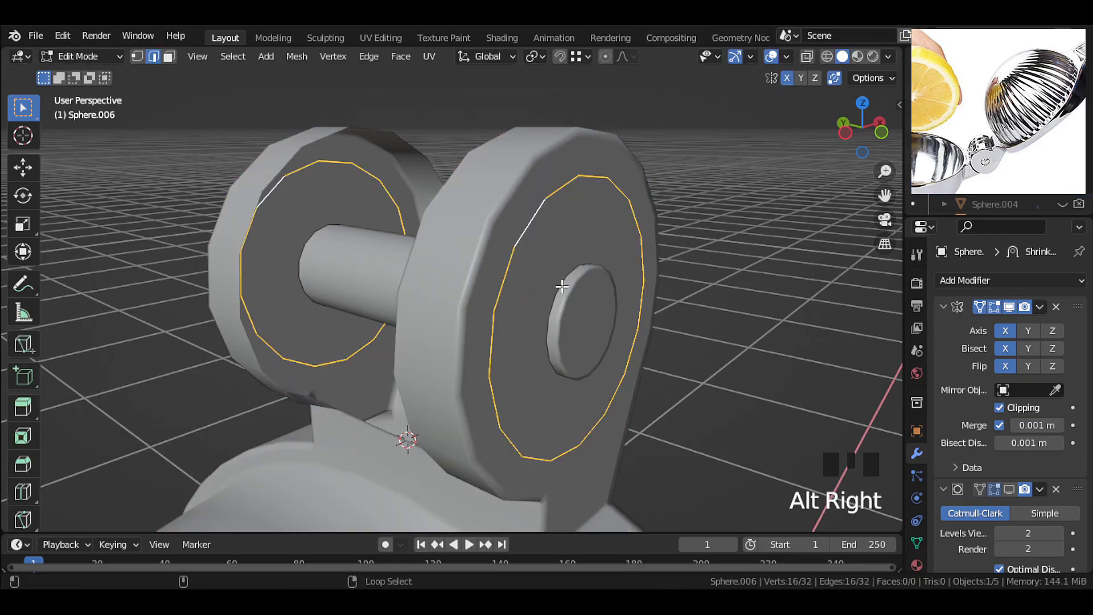
pyautogui.moveTo(515, 285)
pyautogui.mouseDown(button='middle')
pyautogui.moveTo(459, 285)
pyautogui.moveTo(507, 276)
pyautogui.mouseUp(button='middle')
pyautogui.press('e')
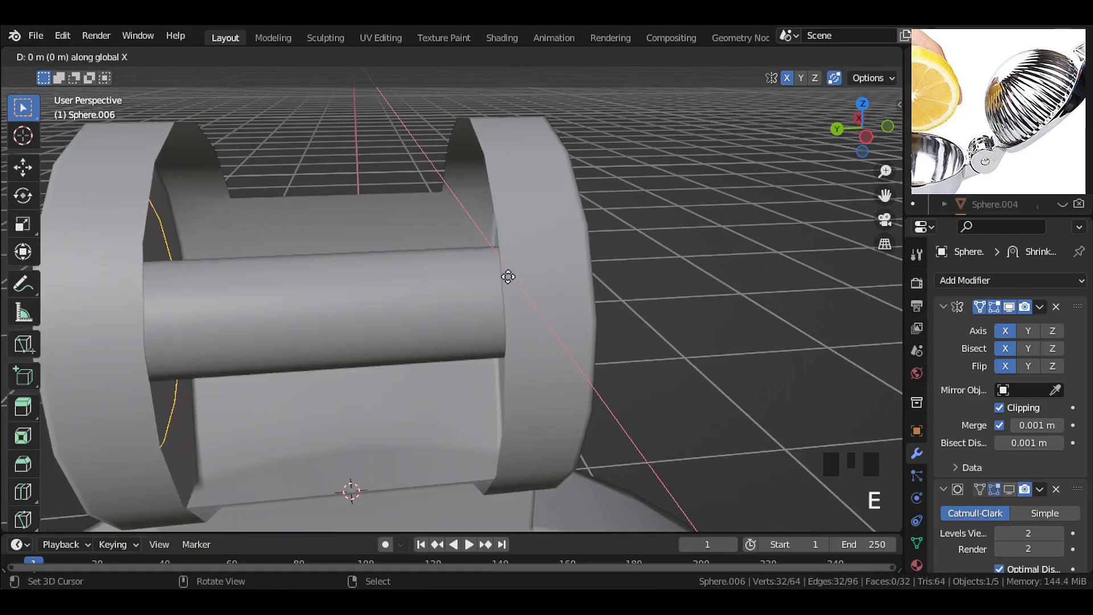
pyautogui.press('y')
pyautogui.click(300, 285)
pyautogui.moveTo(300, 285); pyautogui.dragTo(559, 280, button='middle')
pyautogui.press('Tab')
pyautogui.press('KP_Divide')
pyautogui.press('Tab')
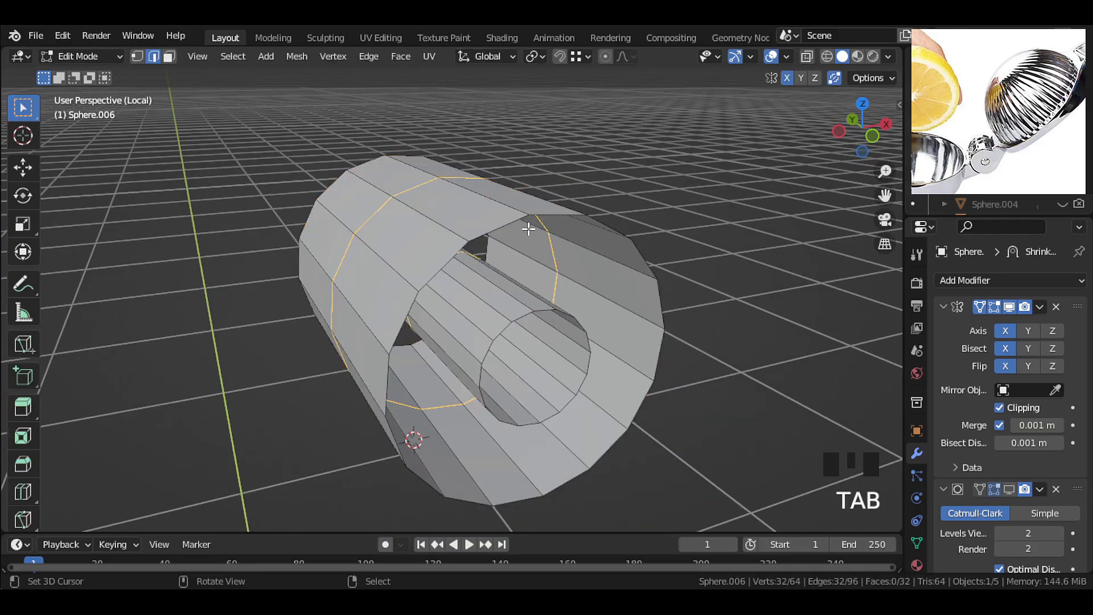
# Try to bridge the outer and inner edge loops at the tubes' ends.
pyautogui.keyDown('alt'); pyautogui.rightClick(513, 226); pyautogui.keyUp('alt')
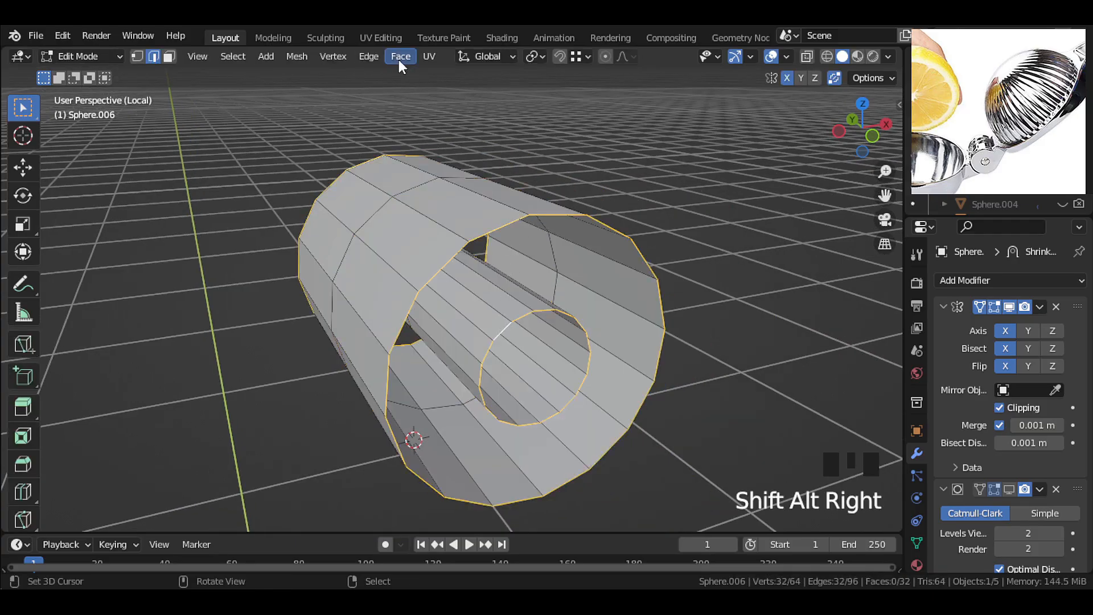
pyautogui.click(369, 56)
pyautogui.click(439, 113)
pyautogui.hotkey('ctrl', 'z')
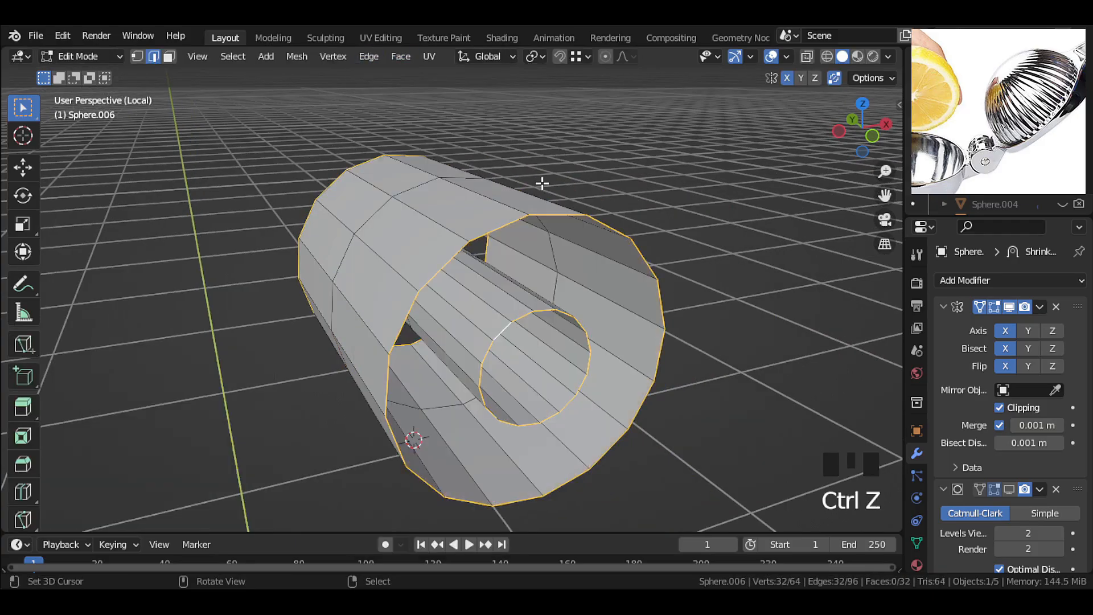
# Fill the ring between the outer and inner tubes' end loops with quad faces, one after another.
pyautogui.moveTo(539, 300); pyautogui.dragTo(564, 296, button='middle')
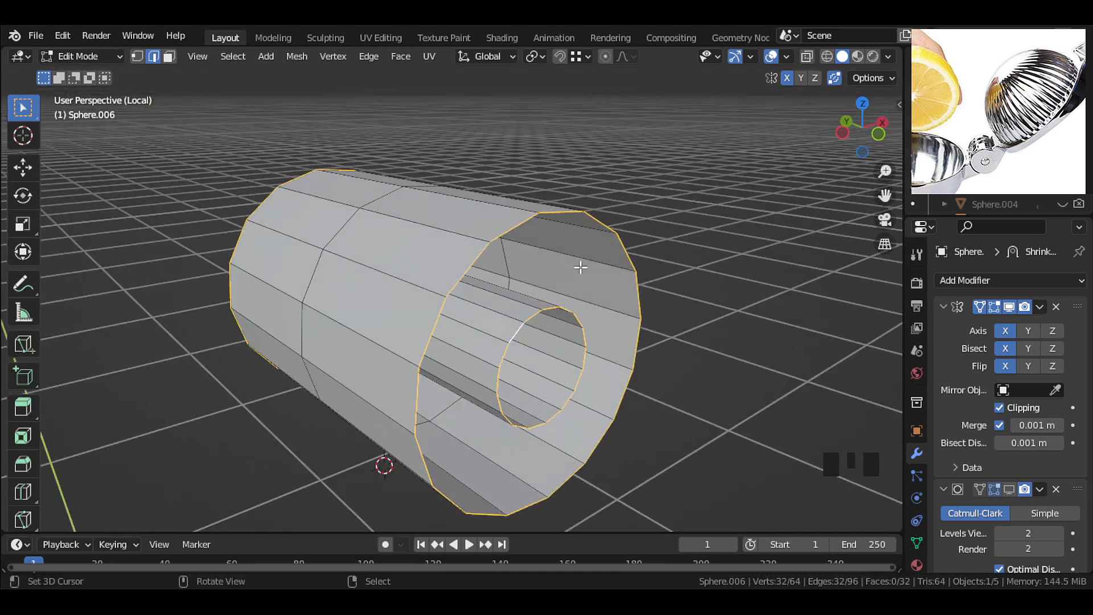
pyautogui.scroll(2, 581, 267)
pyautogui.rightClick(533, 199)
pyautogui.press('f')
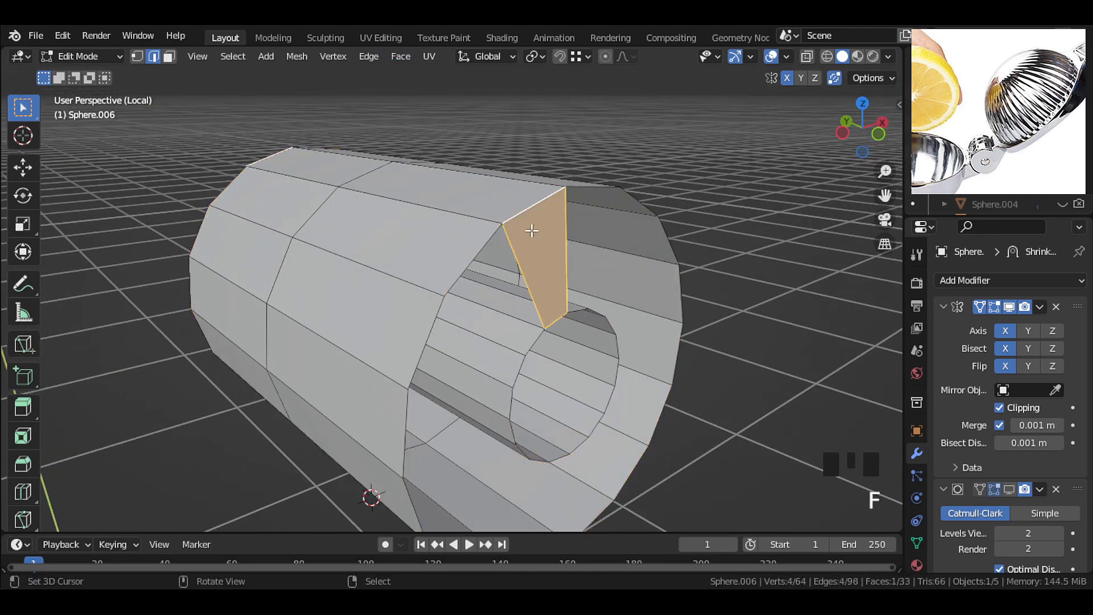
pyautogui.rightClick(504, 249)
pyautogui.press('f')
pyautogui.press('f')
pyautogui.press('f')
pyautogui.press('f')
pyautogui.press('f')
pyautogui.press('f')
pyautogui.press('f')
pyautogui.press('f')
pyautogui.press('f')
pyautogui.press('f')
pyautogui.press('f')
pyautogui.press('f')
pyautogui.press('f')
pyautogui.press('f')
pyautogui.press('f')
pyautogui.press('f')
pyautogui.press('f')
pyautogui.press('f')
pyautogui.press('f')
pyautogui.press('f')
pyautogui.press('f')
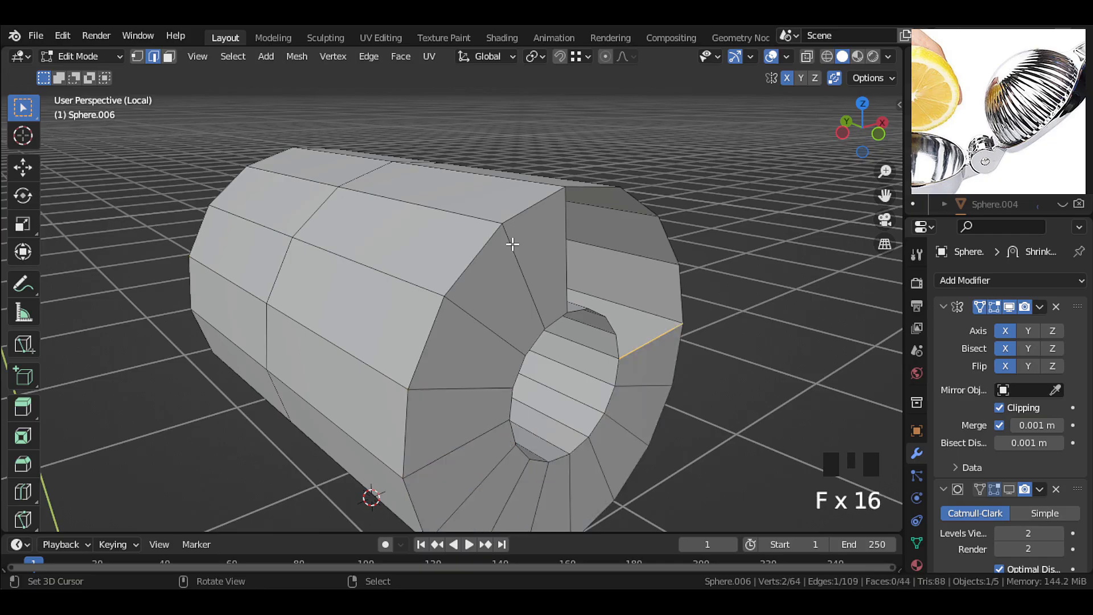
# Recalculate all of the tube's normals outward while the Face Orientation overlay is shown, and hide the overlay again.
pyautogui.click(787, 56)
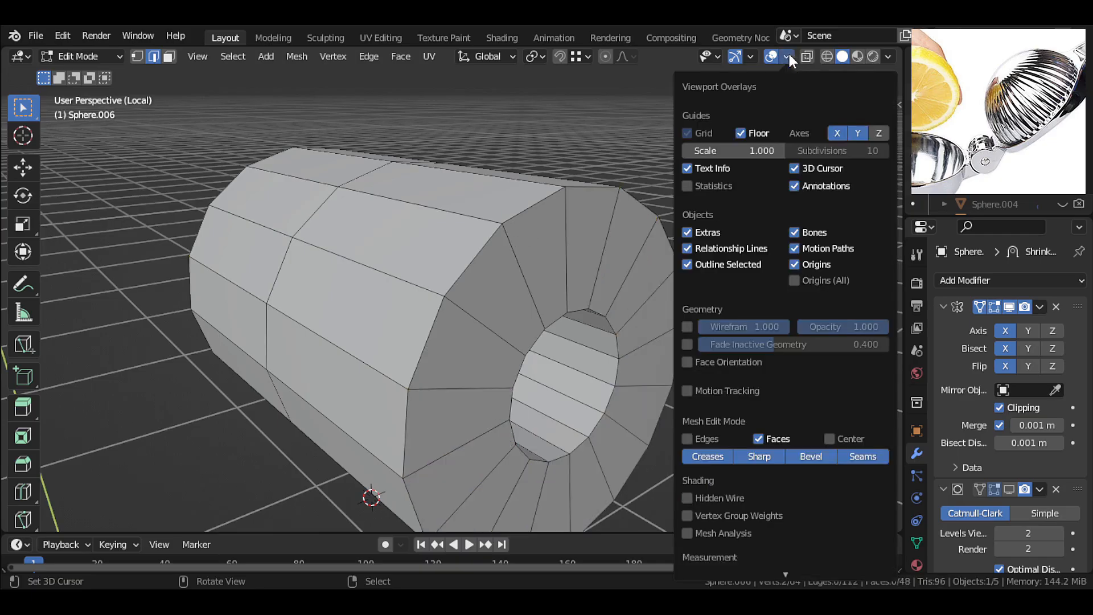
pyautogui.click(693, 358)
pyautogui.scroll(-3, 551, 288)
pyautogui.press('a')
pyautogui.hotkey('shift', 'n')
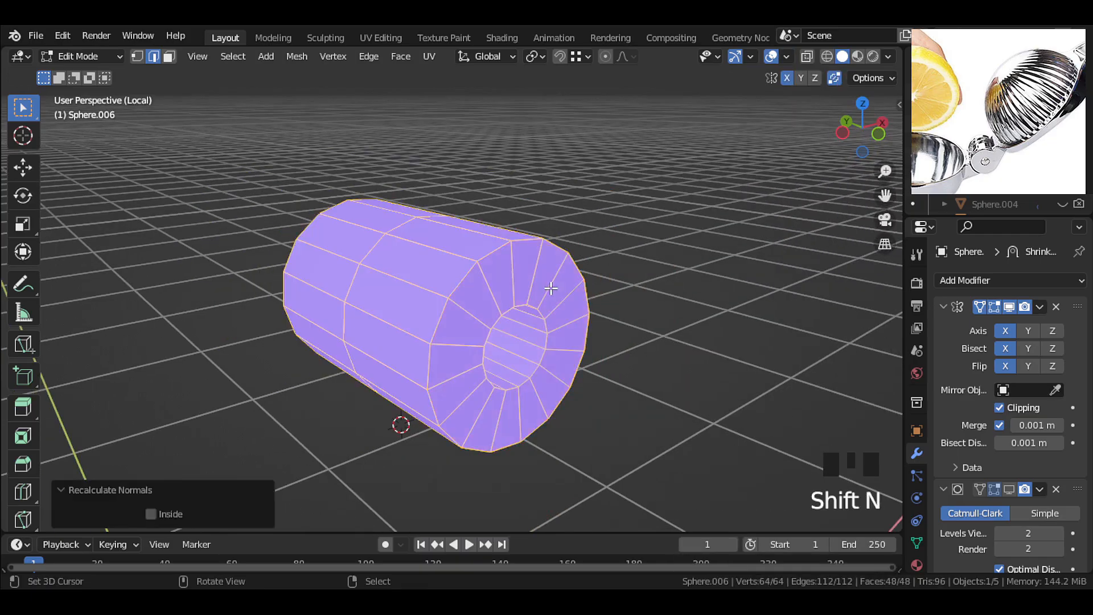
pyautogui.press('Tab')
pyautogui.click(787, 56)
pyautogui.click(687, 346)
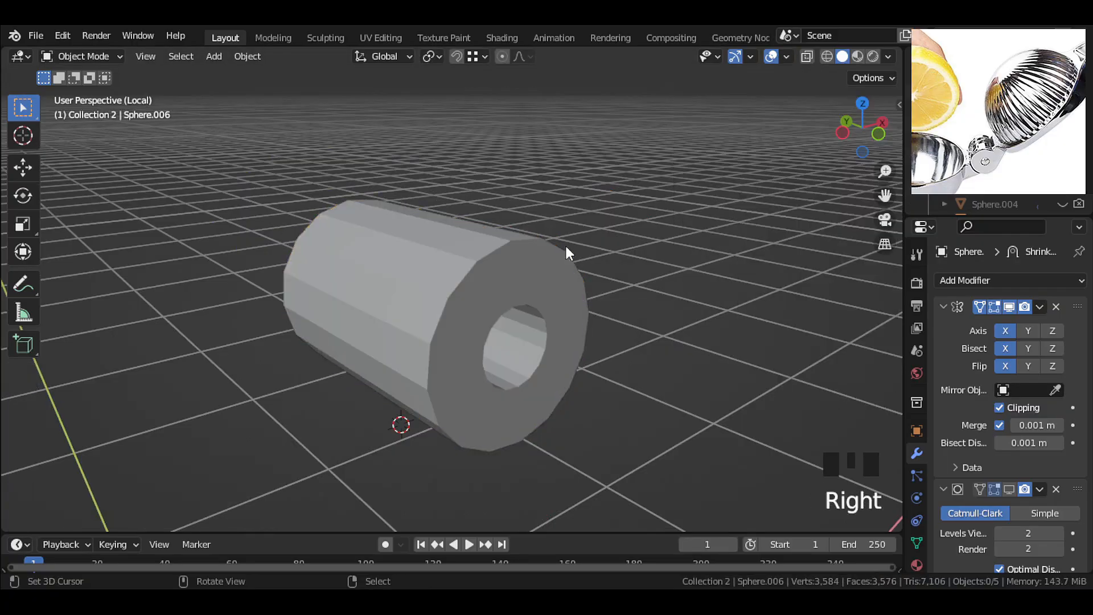
# Apply the Mirror modifier on the hinge barrel and leave local view with the barrel in Edit Mode.
pyautogui.moveTo(565, 243); pyautogui.dragTo(549, 268, button='middle')
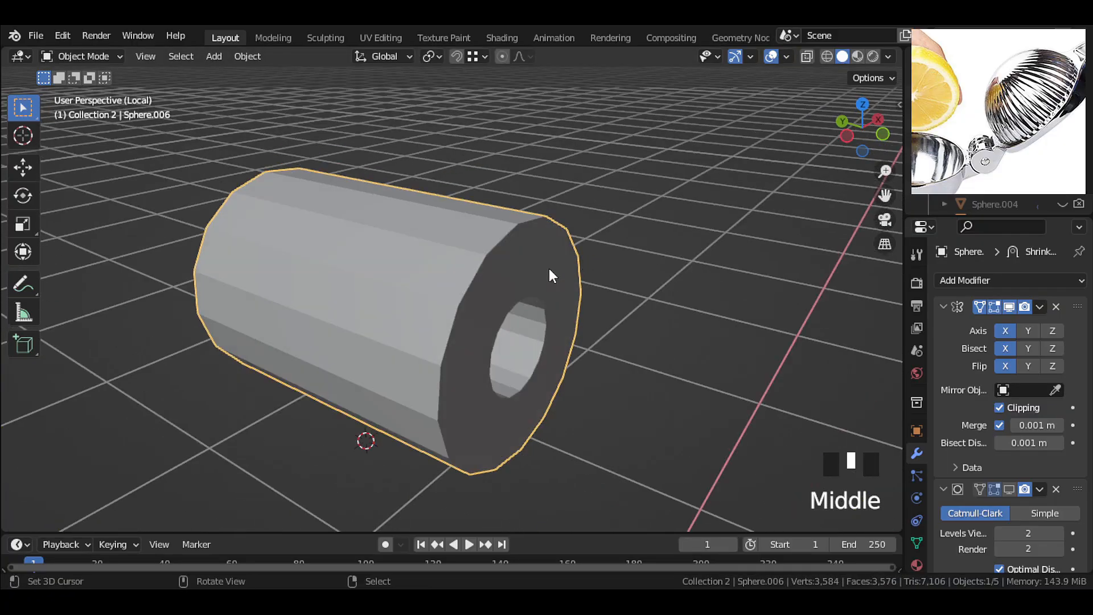
pyautogui.click(1040, 306)
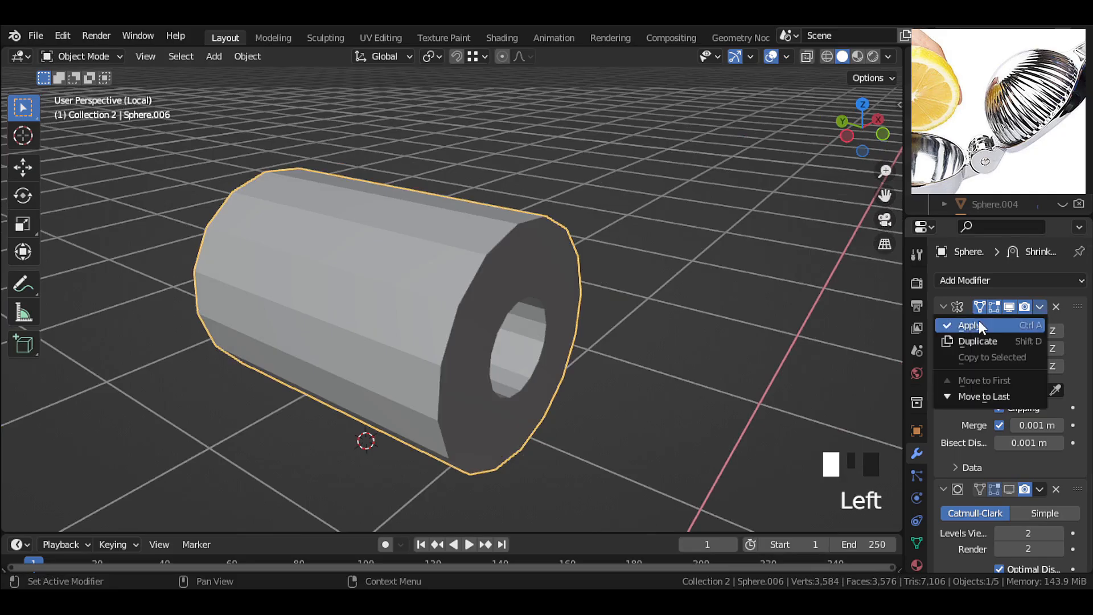
pyautogui.click(968, 320)
pyautogui.press('Tab')
pyautogui.moveTo(364, 284); pyautogui.dragTo(391, 283, button='middle')
pyautogui.rightClick(515, 261)
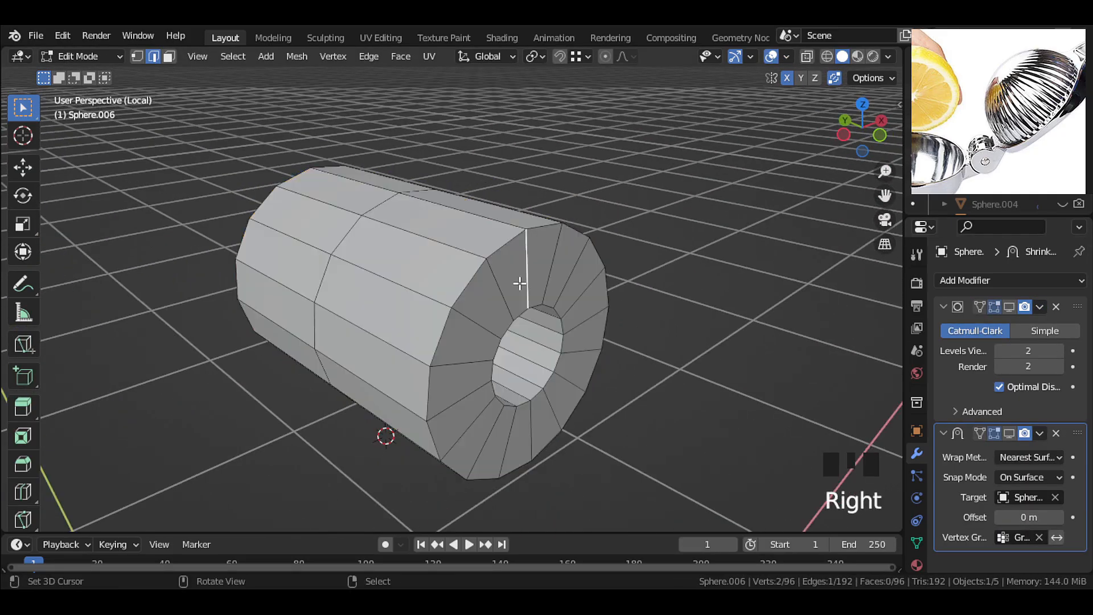
pyautogui.press('KP_Divide')
# Select the barrel's two outer face loops in face select mode.
pyautogui.scroll(-2, 515, 262)
pyautogui.moveTo(515, 262); pyautogui.dragTo(561, 334, button='middle')
pyautogui.click(169, 56)
pyautogui.keyDown('alt'); pyautogui.rightClick(366, 207); pyautogui.keyUp('alt')
pyautogui.keyDown('alt'); pyautogui.keyDown('shift'); pyautogui.rightClick(311, 199); pyautogui.keyUp('shift'); pyautogui.keyUp('alt')
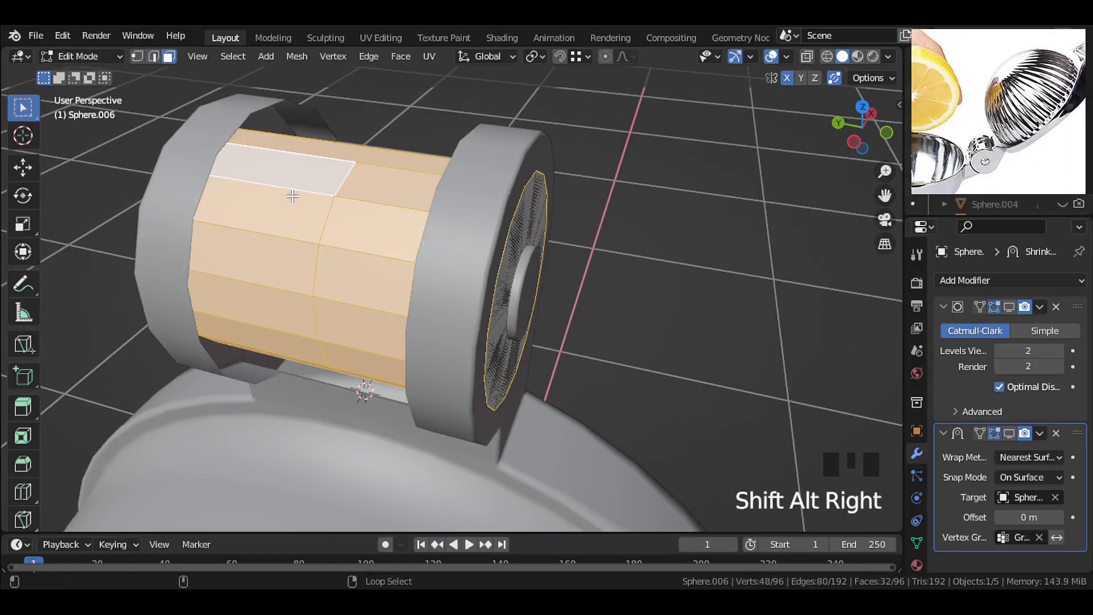
pyautogui.moveTo(310, 200); pyautogui.dragTo(207, 197, button='middle')
pyautogui.moveTo(207, 196); pyautogui.dragTo(123, 190, button='middle')
pyautogui.press('Tab')
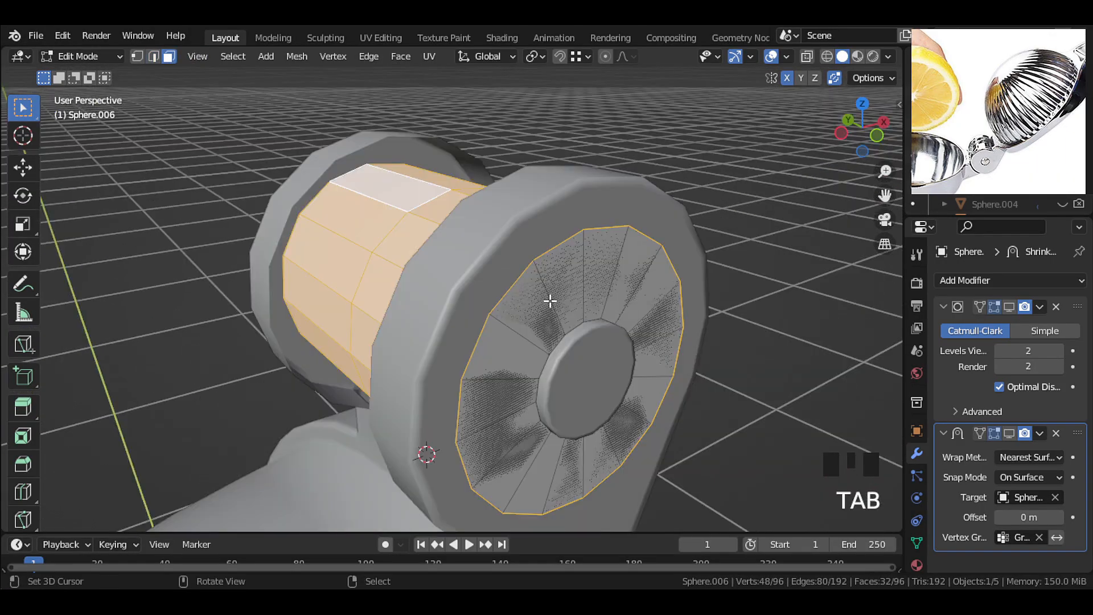
# Select the ring-shaped face loops at both ends of the barrel and scale them along Y to 0.995.
pyautogui.keyDown('alt'); pyautogui.rightClick(549, 300); pyautogui.keyUp('alt')
pyautogui.scroll(-2, 382, 303)
pyautogui.moveTo(308, 313); pyautogui.dragTo(473, 299, button='middle')
pyautogui.keyDown('shift'); pyautogui.moveTo(473, 299); pyautogui.dragTo(199, 310, button='middle'); pyautogui.keyUp('shift')
pyautogui.keyDown('alt'); pyautogui.keyDown('shift'); pyautogui.rightClick(291, 316); pyautogui.keyUp('shift'); pyautogui.keyUp('alt')
pyautogui.scroll(1, 511, 279)
pyautogui.press('s')
pyautogui.press('y')
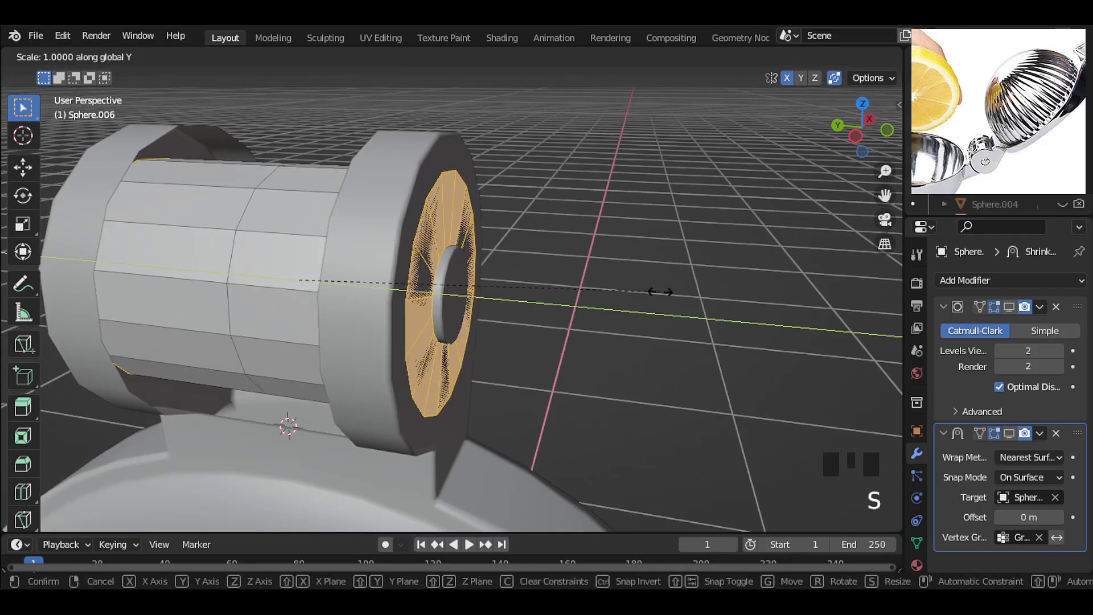
pyautogui.click(616, 283)
pyautogui.moveTo(616, 282); pyautogui.dragTo(562, 251, button='middle')
pyautogui.press('s')
pyautogui.press('y')
pyautogui.rightClick(560, 253)
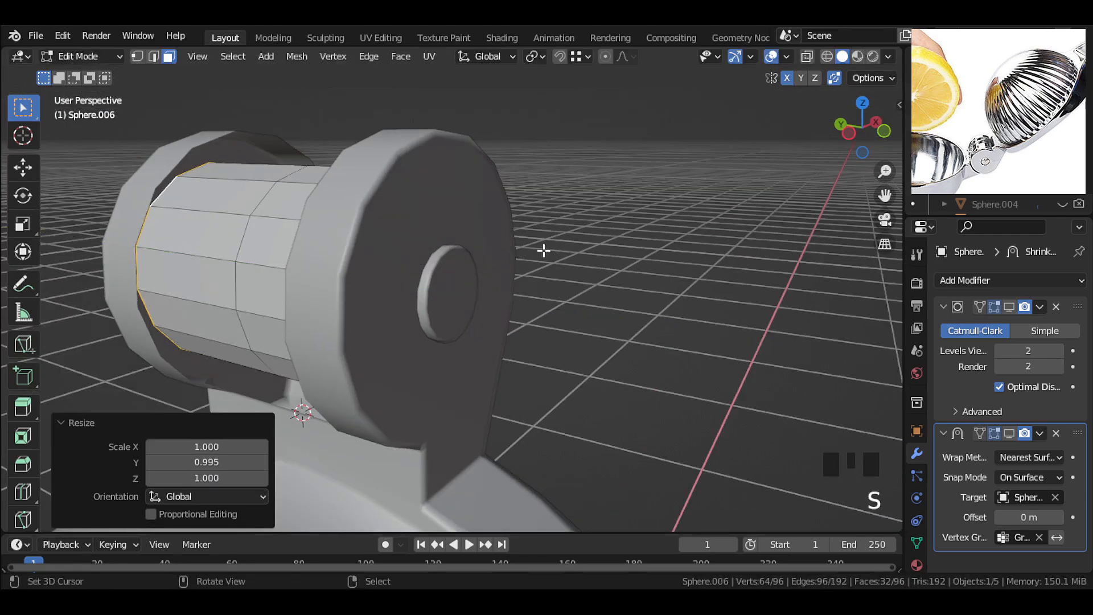
# Return the barrel to Object Mode and shade it smooth.
pyautogui.press('Tab')
pyautogui.scroll(2, 436, 314)
pyautogui.moveTo(436, 314); pyautogui.dragTo(212, 215, button='middle')
pyautogui.press('w')
pyautogui.click(337, 151)
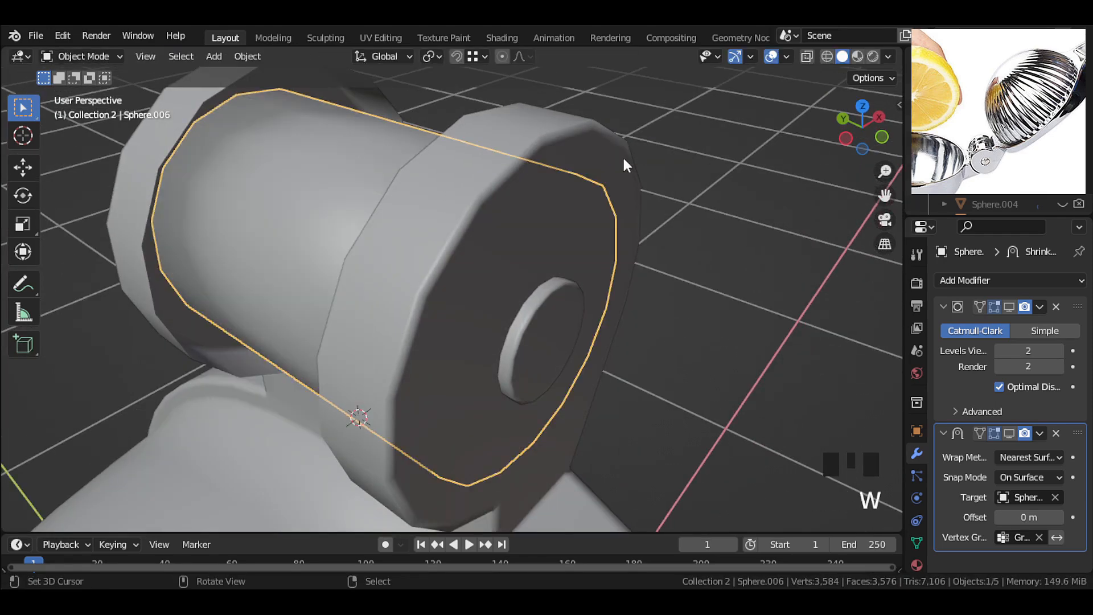
pyautogui.scroll(-2, 622, 157)
pyautogui.rightClick(601, 201)
pyautogui.moveTo(601, 201); pyautogui.dragTo(443, 333, button='middle')
# Select the bowl object with the hinge lug and add a Solidify modifier to it.
pyautogui.rightClick(443, 333)
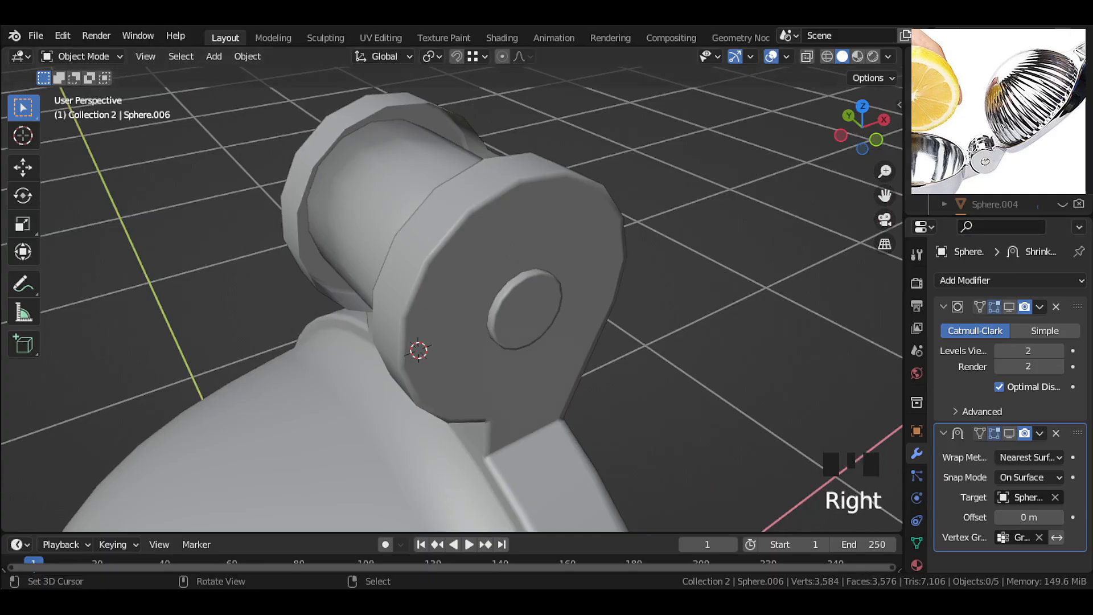
pyautogui.press('Tab')
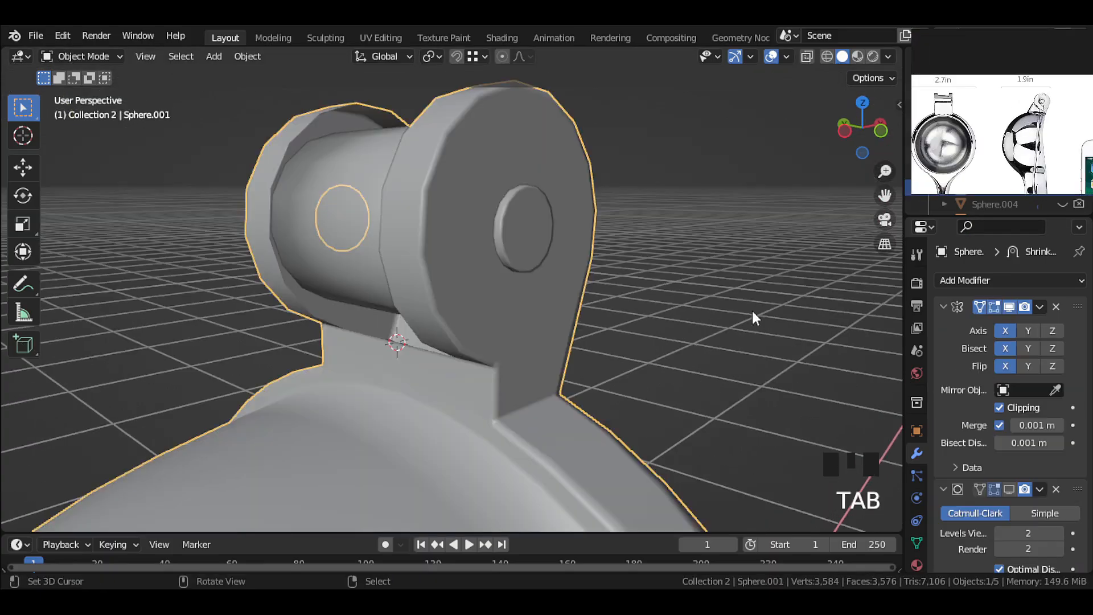
pyautogui.click(1000, 282)
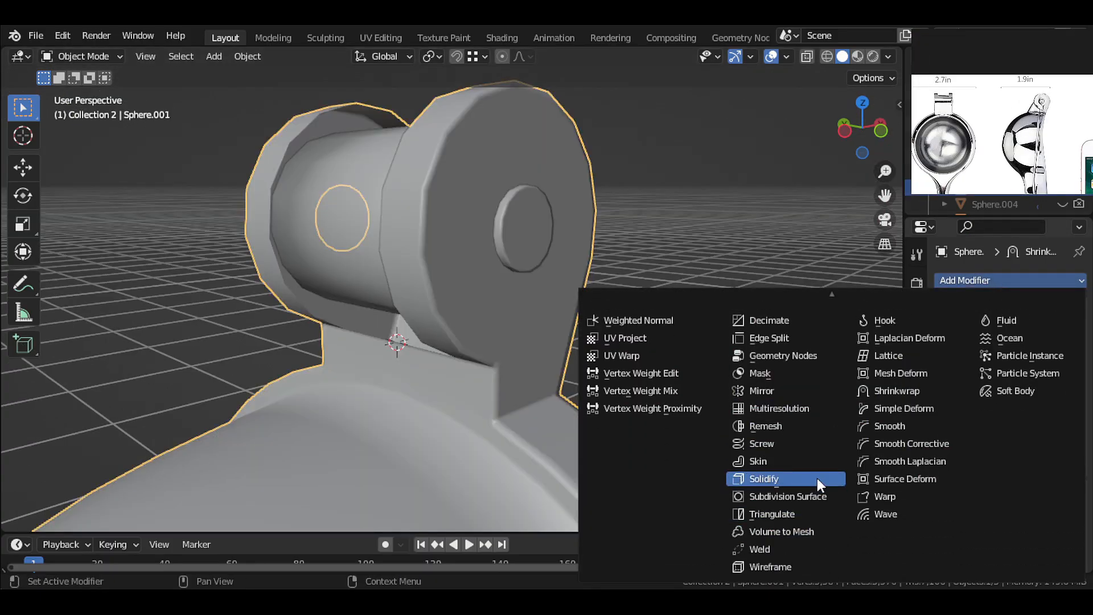
pyautogui.click(817, 478)
pyautogui.scroll(-12, 967, 473)
pyautogui.scroll(2, 548, 241)
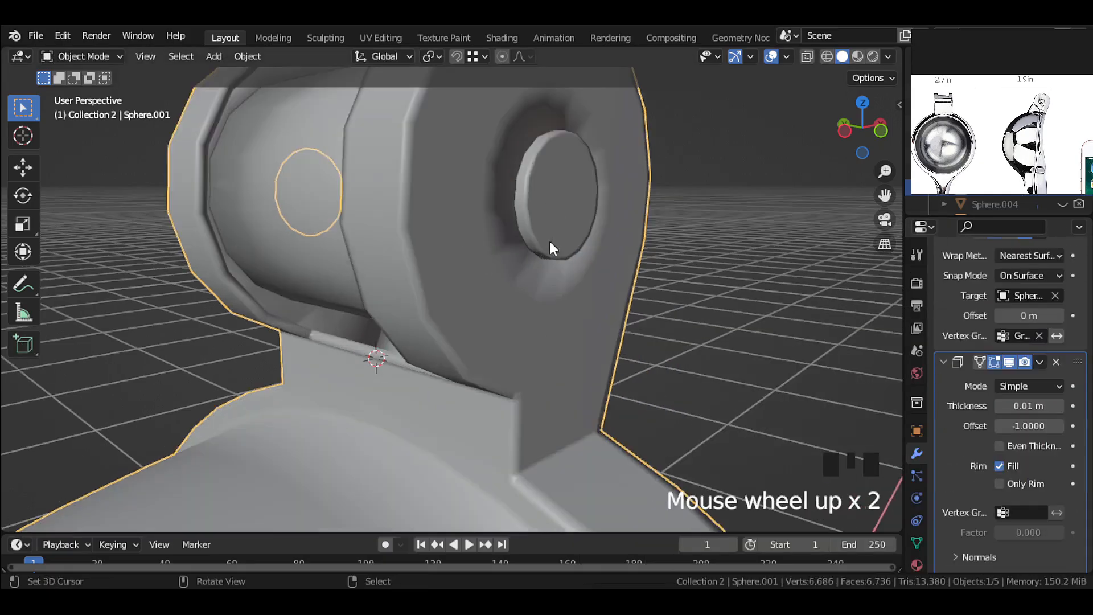
# Try Solidify thicknesses of 0.002 m and 0.005 m while examining the lug's lower edge.
pyautogui.keyDown('shift'); pyautogui.moveTo(548, 241); pyautogui.dragTo(410, 263, button='middle'); pyautogui.keyUp('shift')
pyautogui.scroll(4, 517, 234)
pyautogui.keyDown('shift'); pyautogui.moveTo(518, 234); pyautogui.dragTo(524, 263, button='middle'); pyautogui.keyUp('shift')
pyautogui.click(1021, 406)
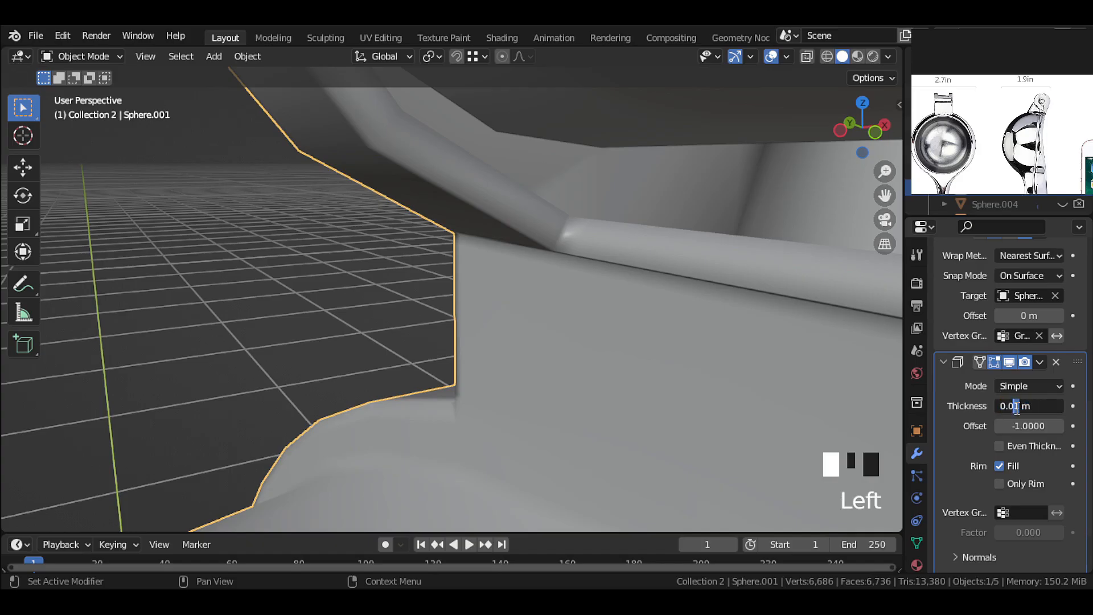
pyautogui.write('1')
pyautogui.press('Return')
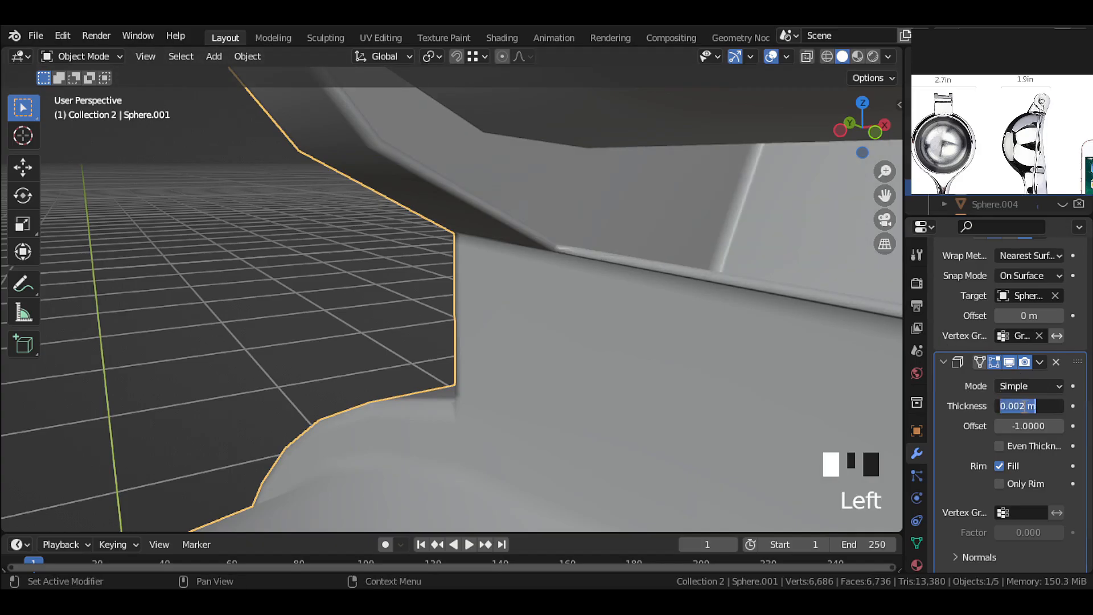
pyautogui.press('Return')
pyautogui.scroll(-2, 709, 263)
pyautogui.scroll(2, 612, 265)
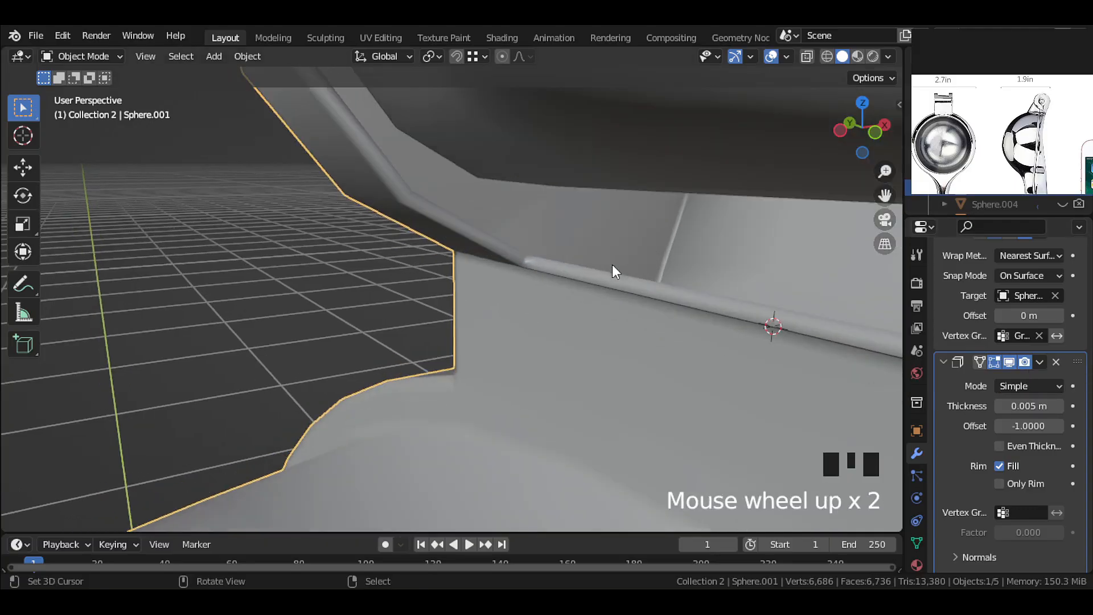
# Enable Even Thickness on the Solidify modifier and try a thickness clamp of about 1.57.
pyautogui.click(999, 445)
pyautogui.moveTo(796, 339); pyautogui.dragTo(626, 283, button='middle')
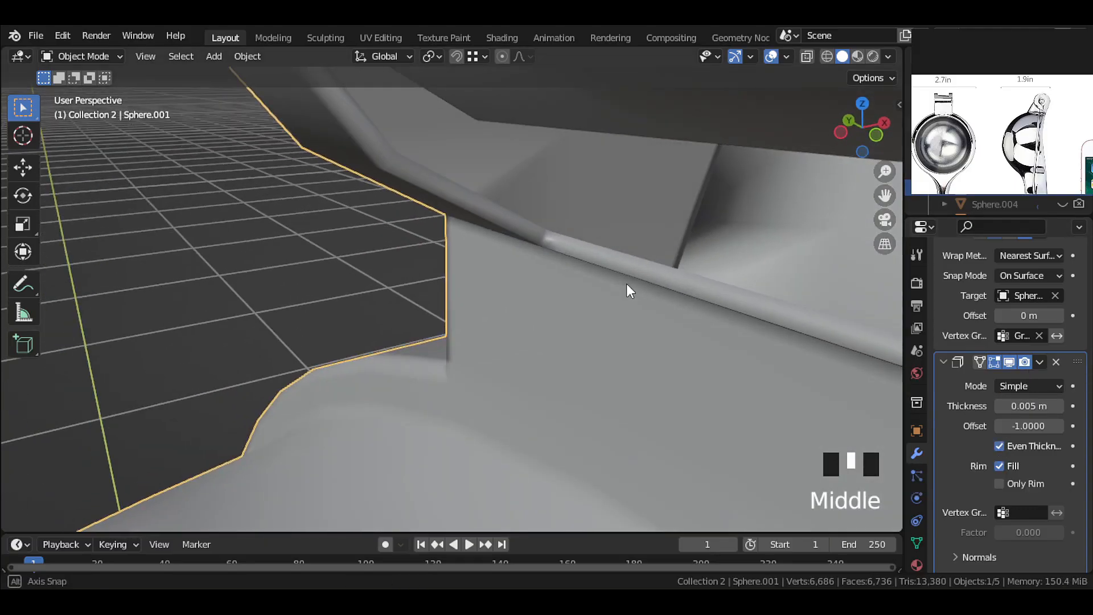
pyautogui.scroll(-4, 1009, 394)
pyautogui.click(968, 535)
pyautogui.scroll(-3, 990, 527)
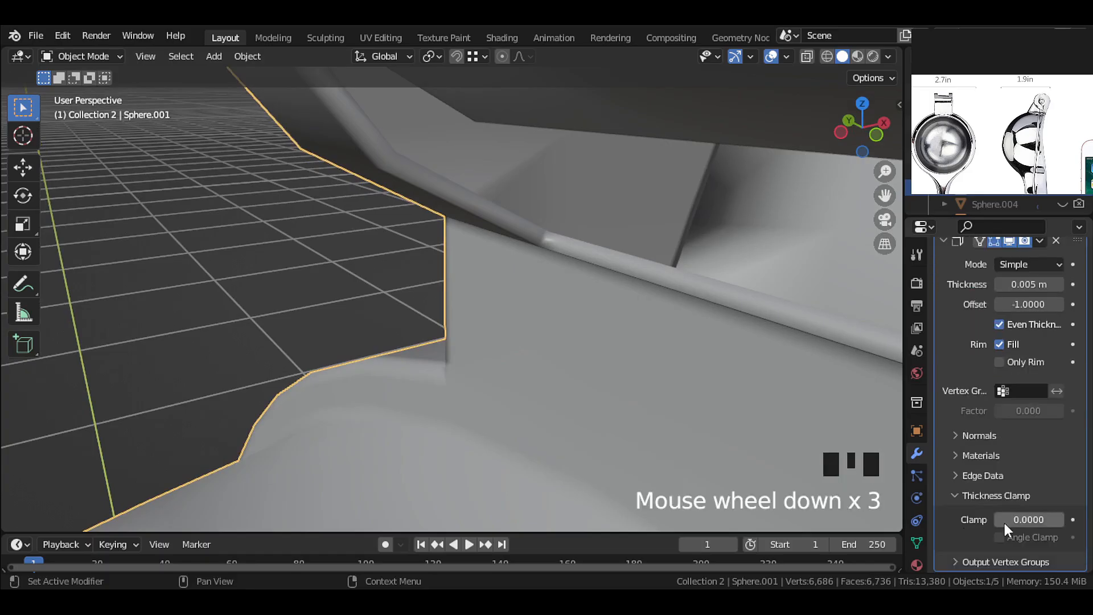
pyautogui.moveTo(1034, 518); pyautogui.dragTo(1058, 518)
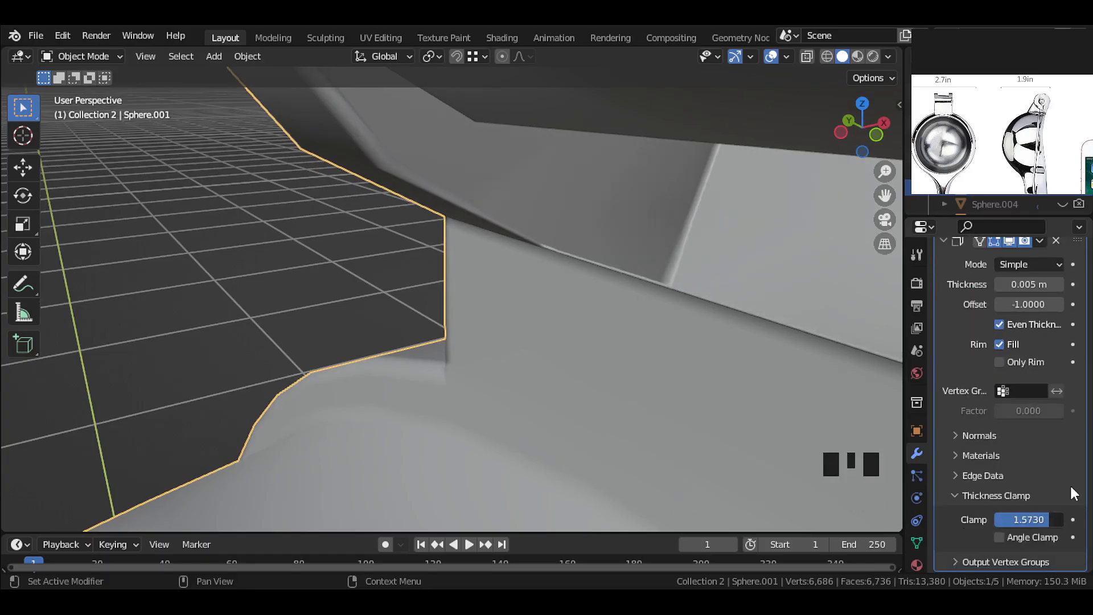
pyautogui.moveTo(665, 277); pyautogui.dragTo(444, 222, button='middle')
pyautogui.scroll(2, 582, 242)
# Set the Solidify thickness to 0.002 m and return the thickness clamp to 0 after trying 2.
pyautogui.moveTo(1036, 518); pyautogui.dragTo(803, 478)
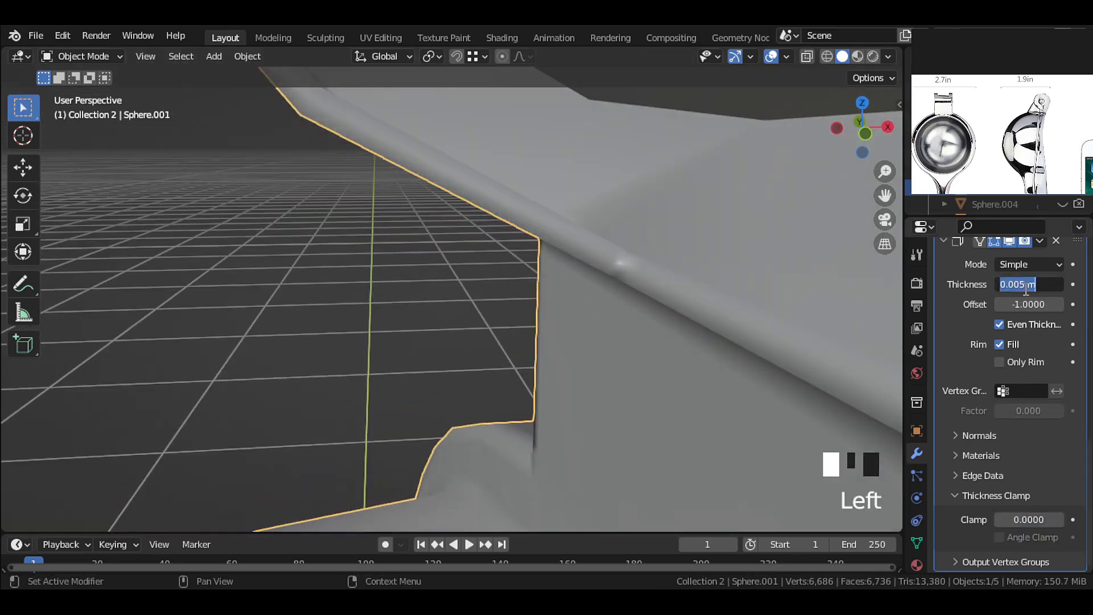
pyautogui.click(936, 286)
pyautogui.moveTo(1017, 515); pyautogui.dragTo(1024, 515)
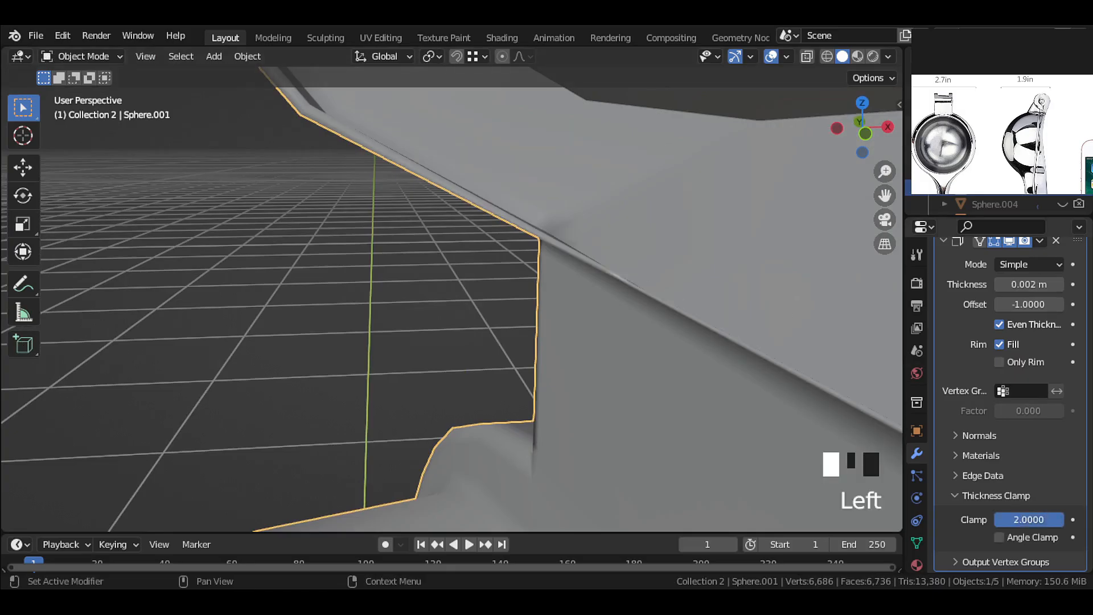
pyautogui.scroll(-7, 781, 339)
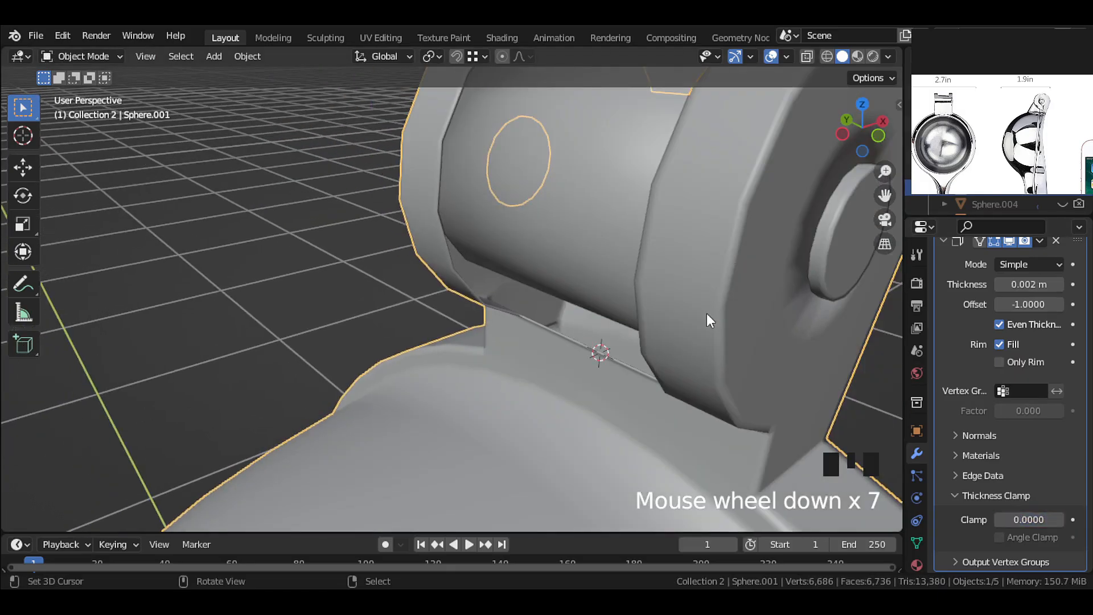
pyautogui.moveTo(709, 320); pyautogui.dragTo(783, 288, button='middle')
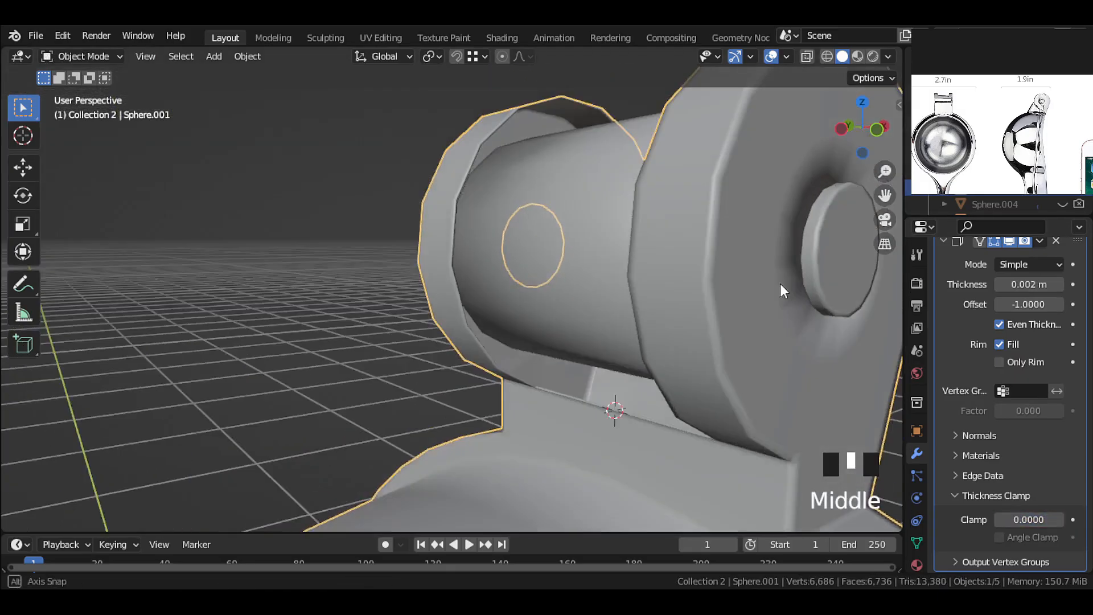
pyautogui.scroll(4, 691, 324)
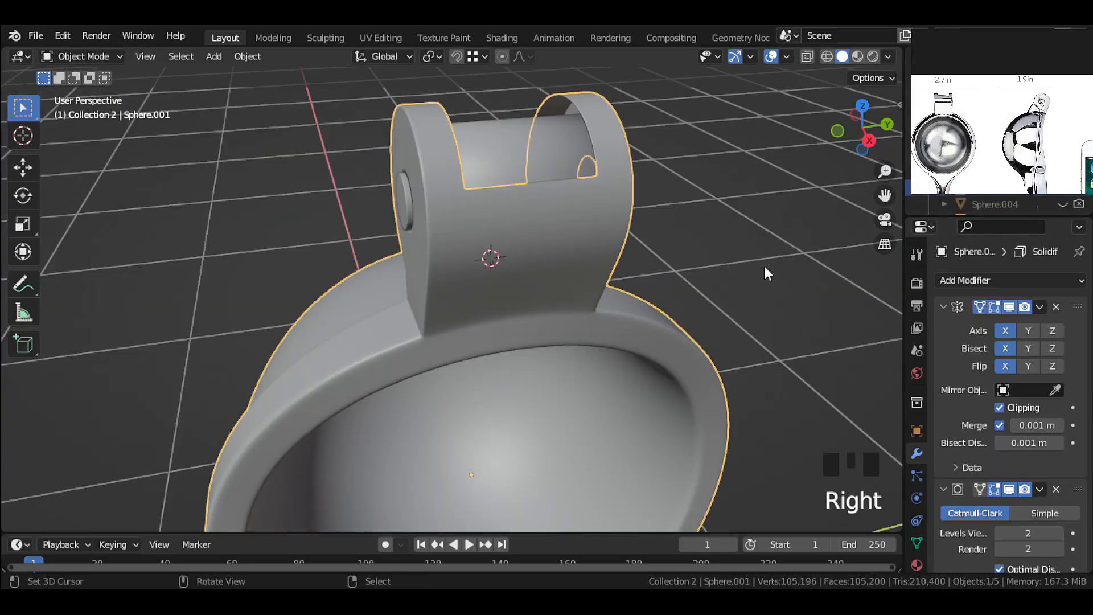
# Apply the Mirror modifier on the bowl object.
pyautogui.moveTo(763, 265); pyautogui.dragTo(671, 210, button='middle')
pyautogui.click(1039, 307)
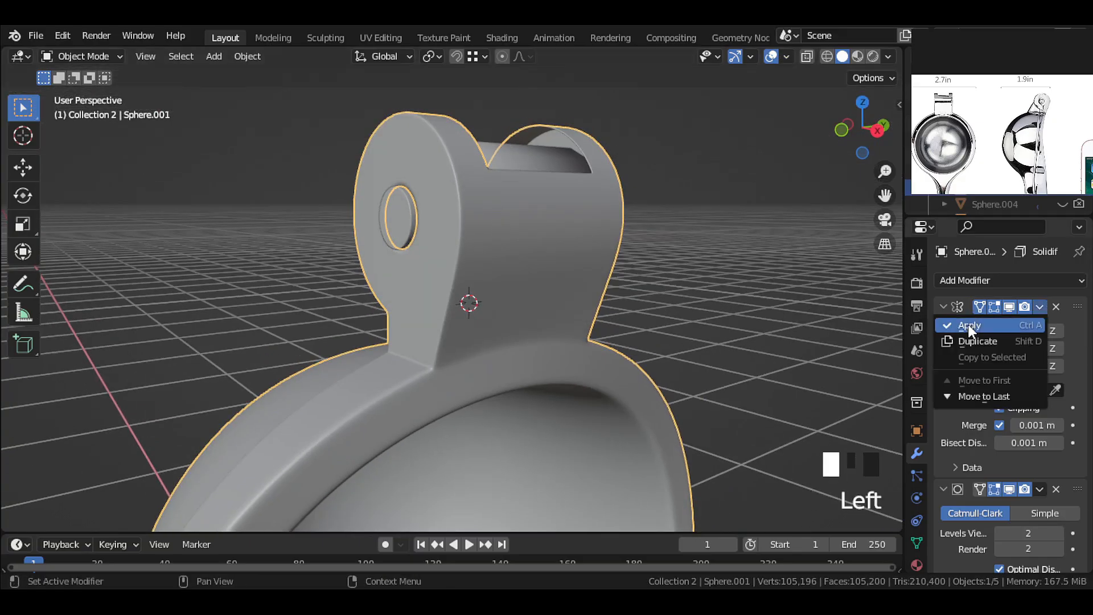
pyautogui.click(968, 325)
pyautogui.keyDown('shift'); pyautogui.moveTo(533, 275); pyautogui.dragTo(584, 179, button='middle'); pyautogui.keyUp('shift')
# Enter Edit Mode on the bowl and turn off the viewport display of its Subdivision and Shrinkwrap modifiers.
pyautogui.press('Tab')
pyautogui.keyDown('shift'); pyautogui.moveTo(567, 271); pyautogui.dragTo(547, 101, button='middle'); pyautogui.keyUp('shift')
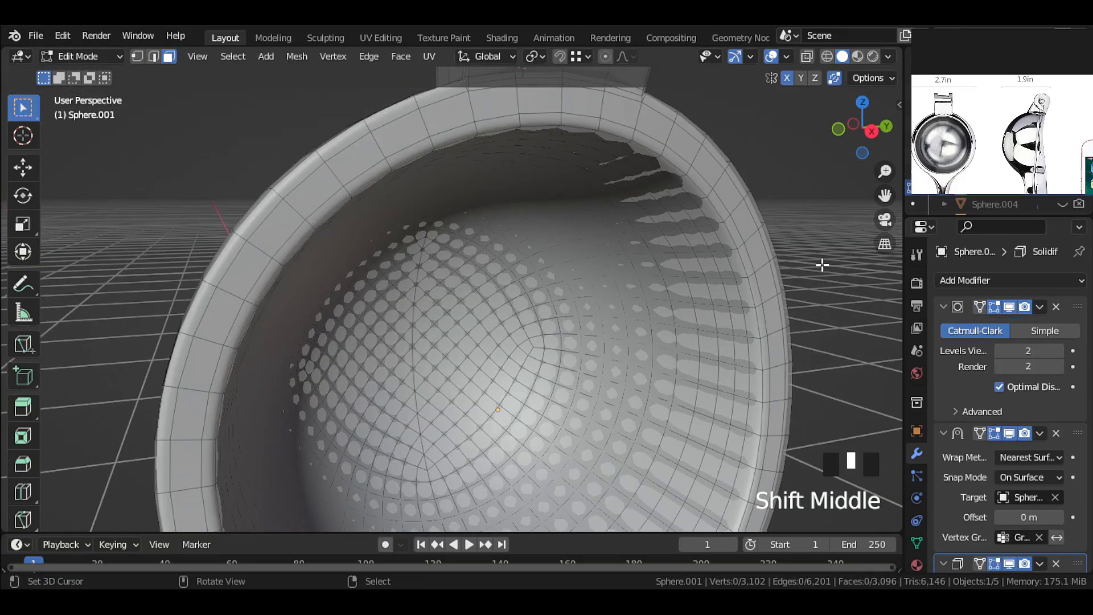
pyautogui.click(1009, 306)
pyautogui.keyDown('shift'); pyautogui.moveTo(740, 319); pyautogui.dragTo(724, 242, button='middle'); pyautogui.keyUp('shift')
pyautogui.click(1011, 432)
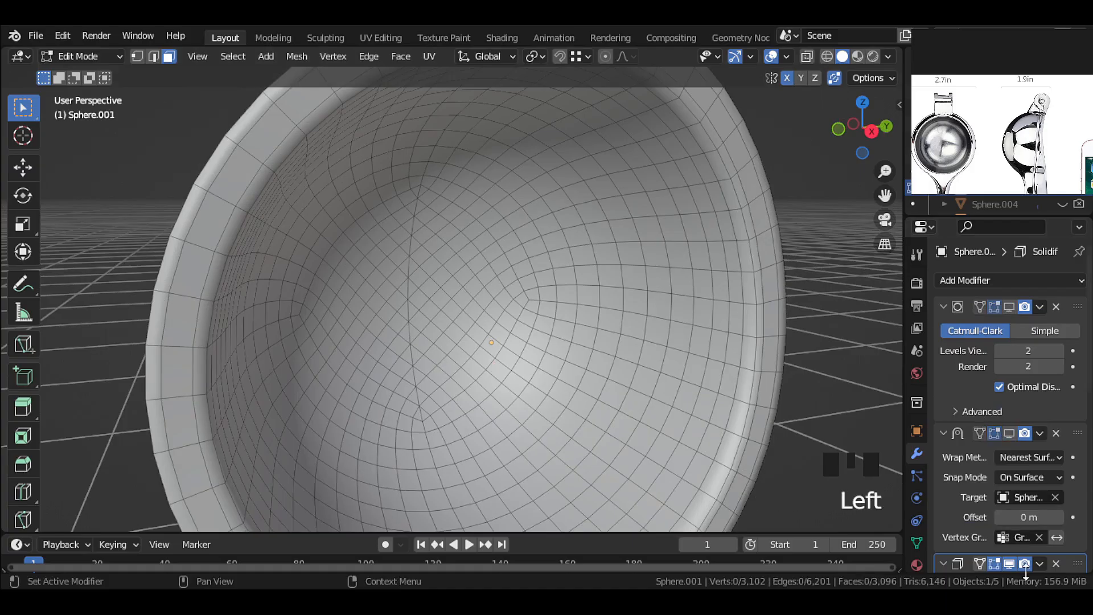
pyautogui.scroll(4, 463, 300)
# Select the vertical centre line of edges inside the bowl as a shortest path and dissolve those edges.
pyautogui.rightClick(367, 465)
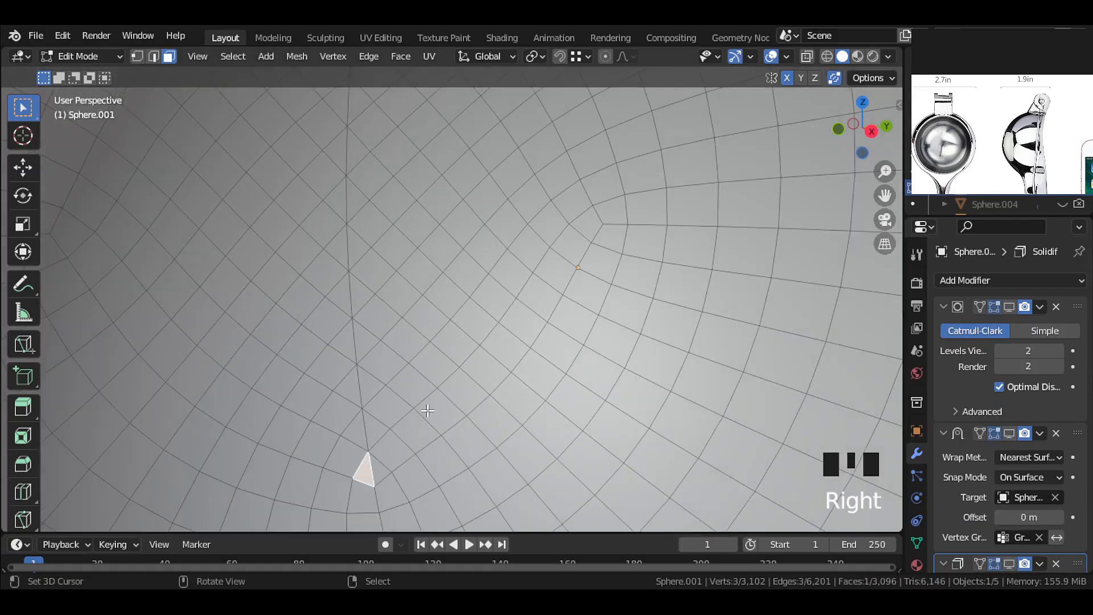
pyautogui.scroll(-2, 427, 407)
pyautogui.click(153, 56)
pyautogui.moveTo(393, 414); pyautogui.dragTo(412, 239, button='middle')
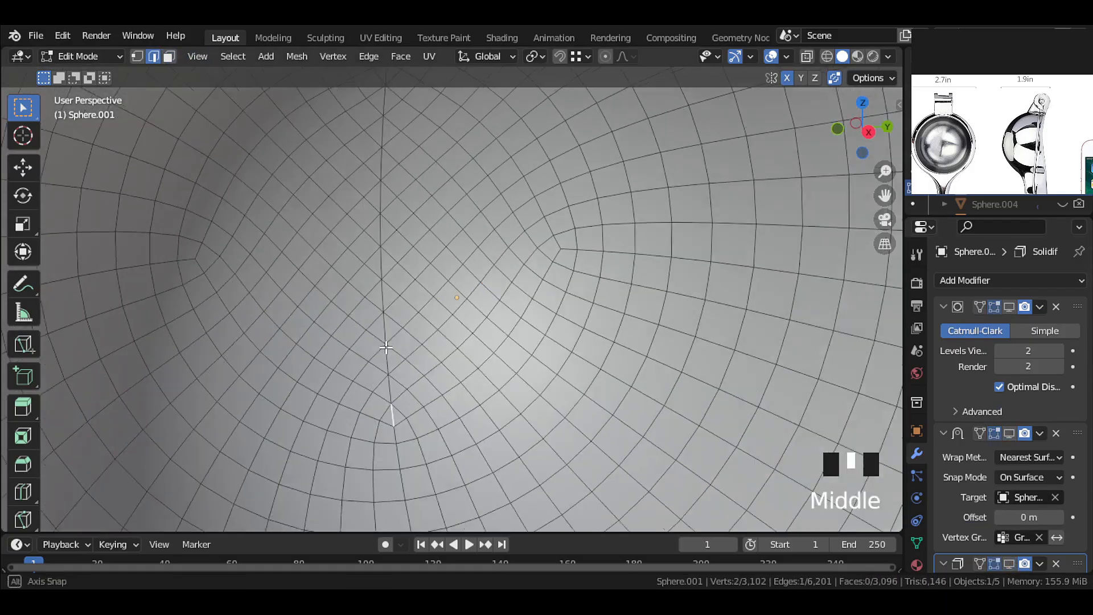
pyautogui.scroll(-2, 420, 187)
pyautogui.keyDown('ctrl'); pyautogui.rightClick(404, 150); pyautogui.keyUp('ctrl')
pyautogui.press('x')
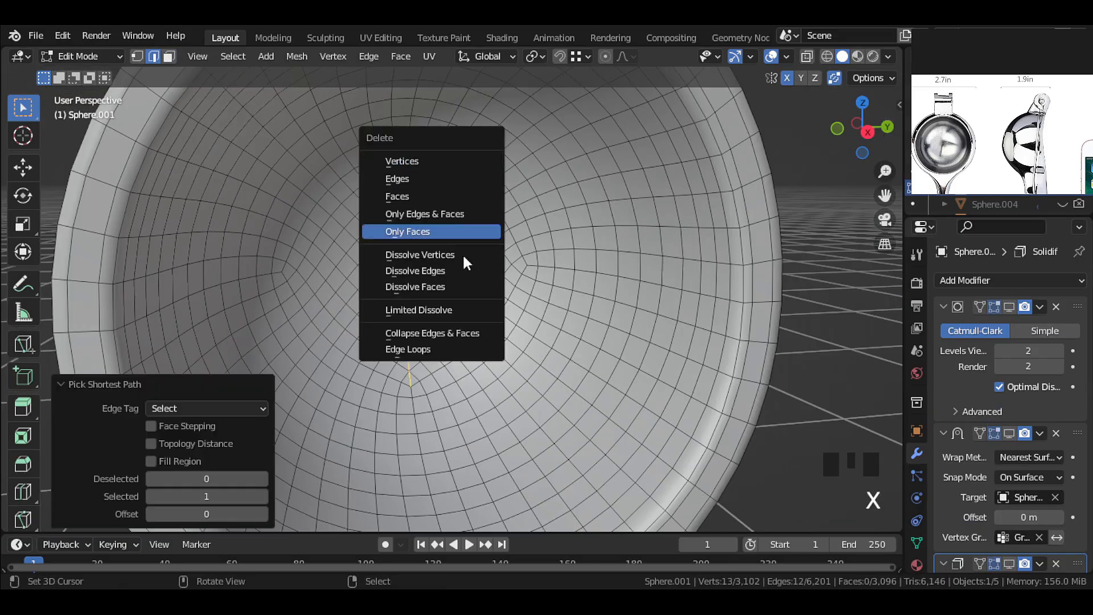
pyautogui.click(463, 271)
# Dissolve the matching path of vertical centre-line edges on the bowl's outer surface.
pyautogui.scroll(-3, 355, 227)
pyautogui.moveTo(356, 227); pyautogui.dragTo(694, 256, button='middle')
pyautogui.scroll(2, 300, 121)
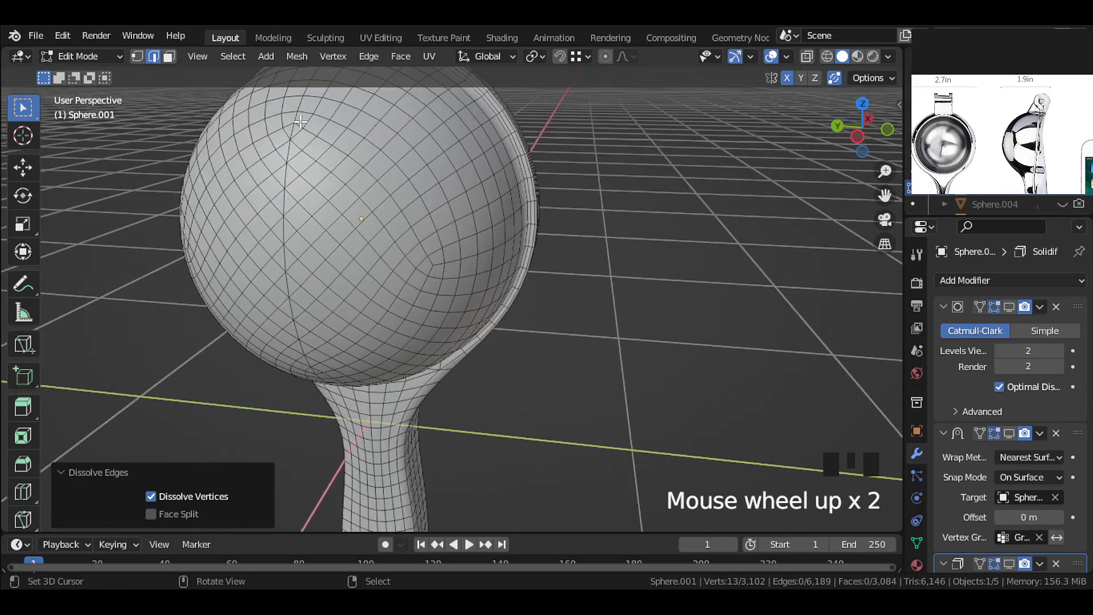
pyautogui.moveTo(289, 131); pyautogui.dragTo(349, 319, button='middle')
pyautogui.scroll(1, 419, 315)
pyautogui.keyDown('ctrl'); pyautogui.rightClick(418, 314); pyautogui.keyUp('ctrl')
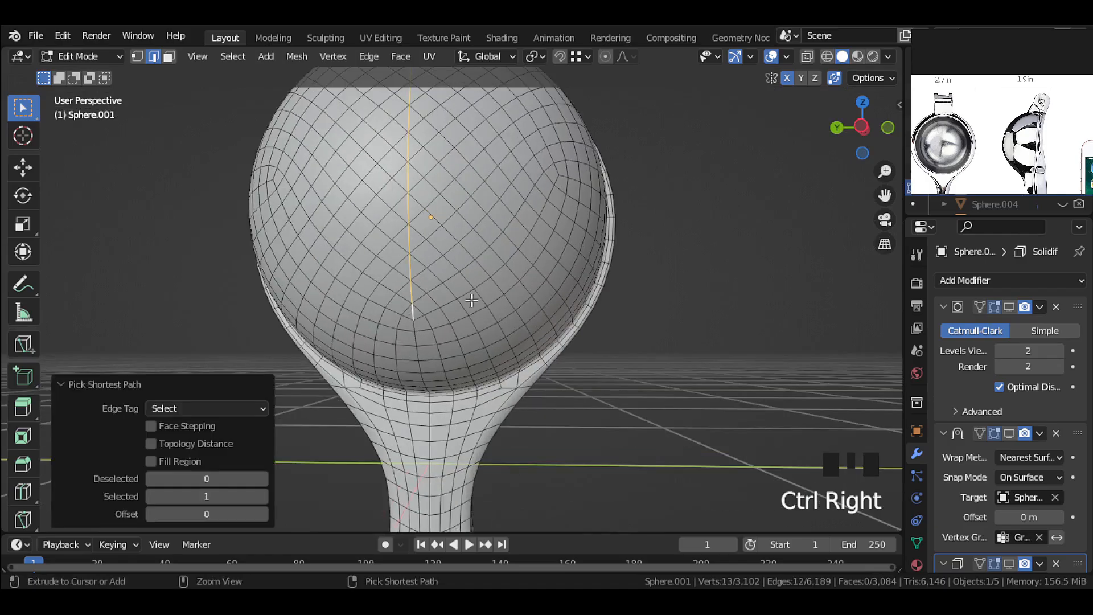
pyautogui.press('x')
pyautogui.click(564, 276)
pyautogui.rightClick(651, 293)
# Switch off the viewport display of the bowl's Shrinkwrap and Solidify modifiers in Object Mode.
pyautogui.scroll(-3, 644, 407)
pyautogui.moveTo(651, 292); pyautogui.dragTo(646, 227, button='middle')
pyautogui.moveTo(632, 427); pyautogui.dragTo(654, 360, button='middle')
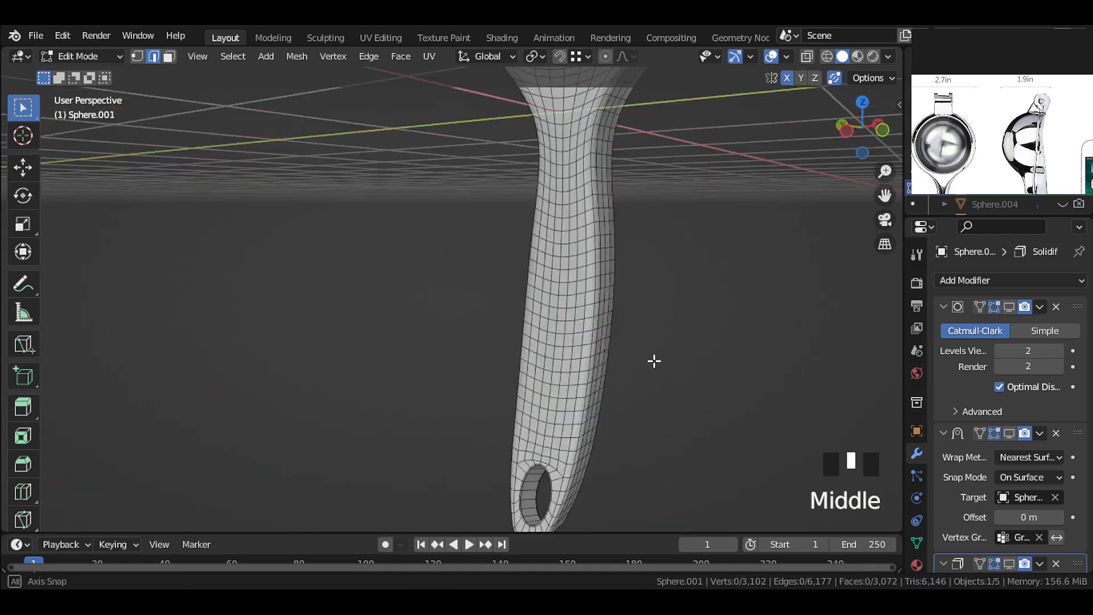
pyautogui.keyDown('shift'); pyautogui.moveTo(601, 450); pyautogui.dragTo(597, 268, button='middle'); pyautogui.keyUp('shift')
pyautogui.scroll(4, 597, 269)
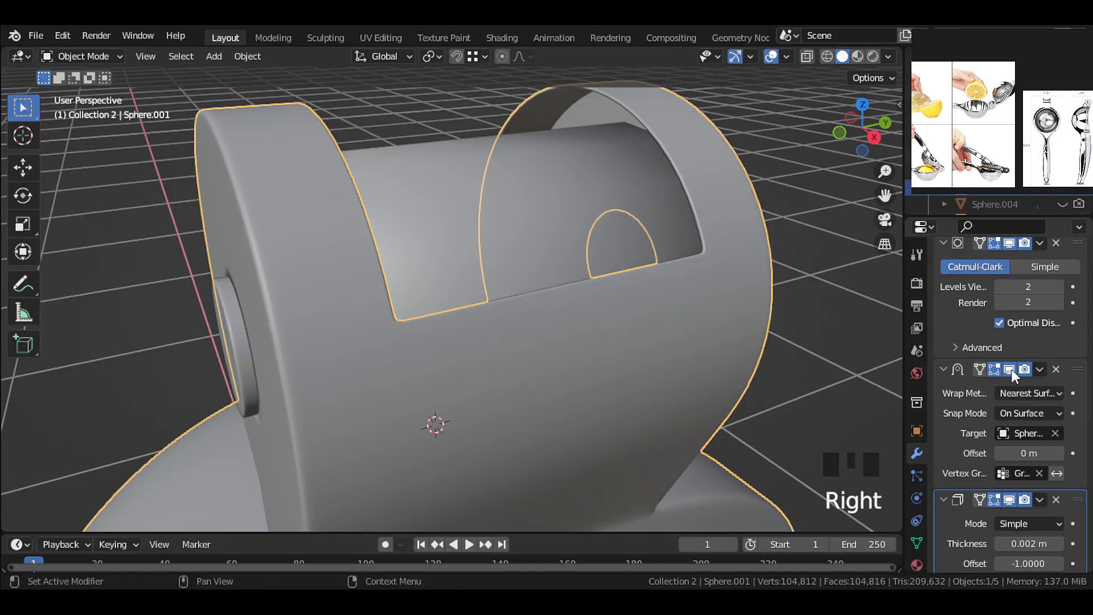
pyautogui.click(1009, 369)
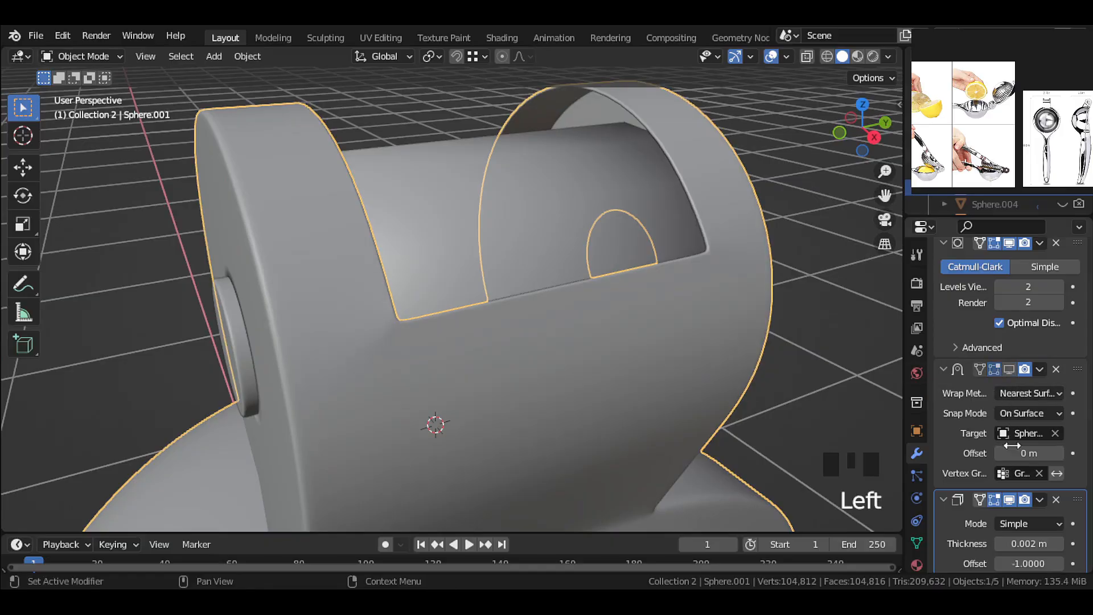
pyautogui.click(1008, 499)
# Add a Data Transfer modifier to the bowl and move it between Shrinkwrap and Solidify in the modifier stack.
pyautogui.scroll(2, 660, 320)
pyautogui.keyDown('shift'); pyautogui.moveTo(660, 320); pyautogui.dragTo(610, 312, button='middle'); pyautogui.keyUp('shift')
pyautogui.scroll(3, 1006, 307)
pyautogui.click(1059, 281)
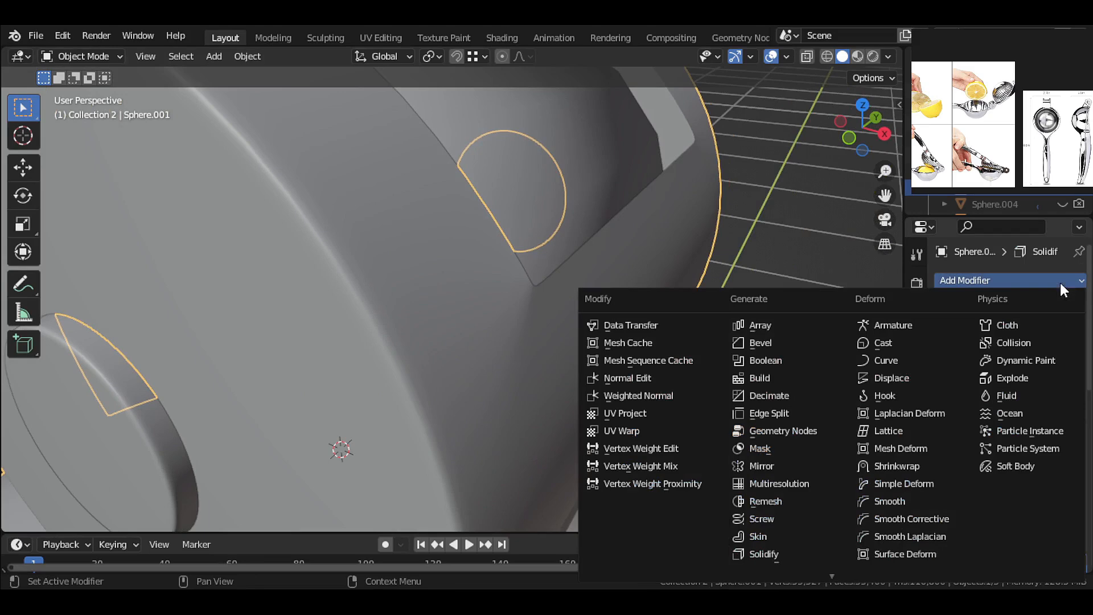
pyautogui.click(654, 322)
pyautogui.scroll(-7, 1051, 426)
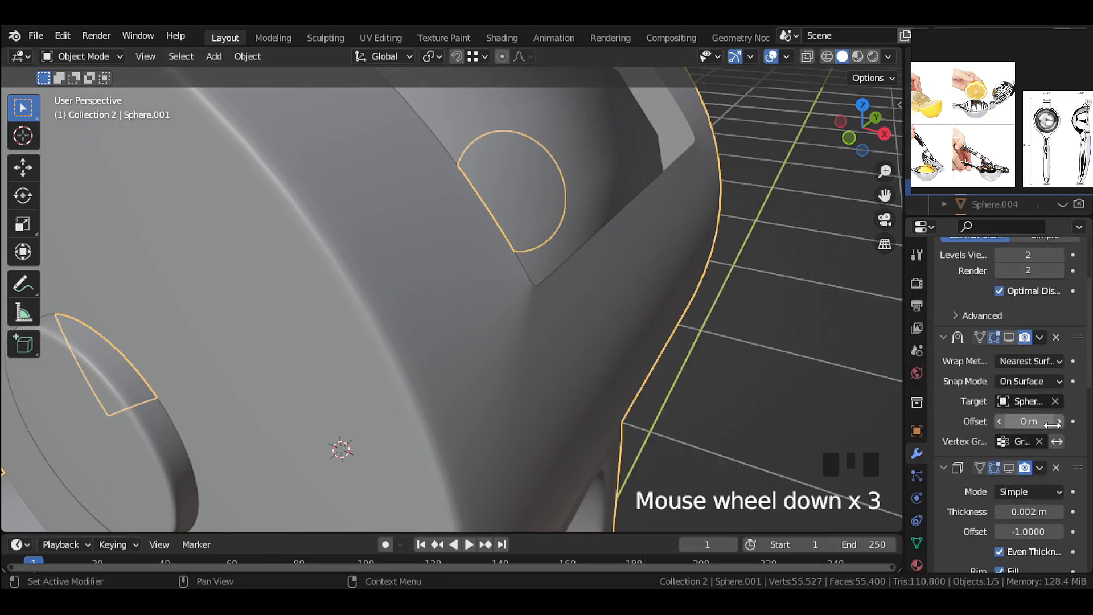
pyautogui.scroll(-9, 1053, 416)
pyautogui.scroll(8, 1054, 393)
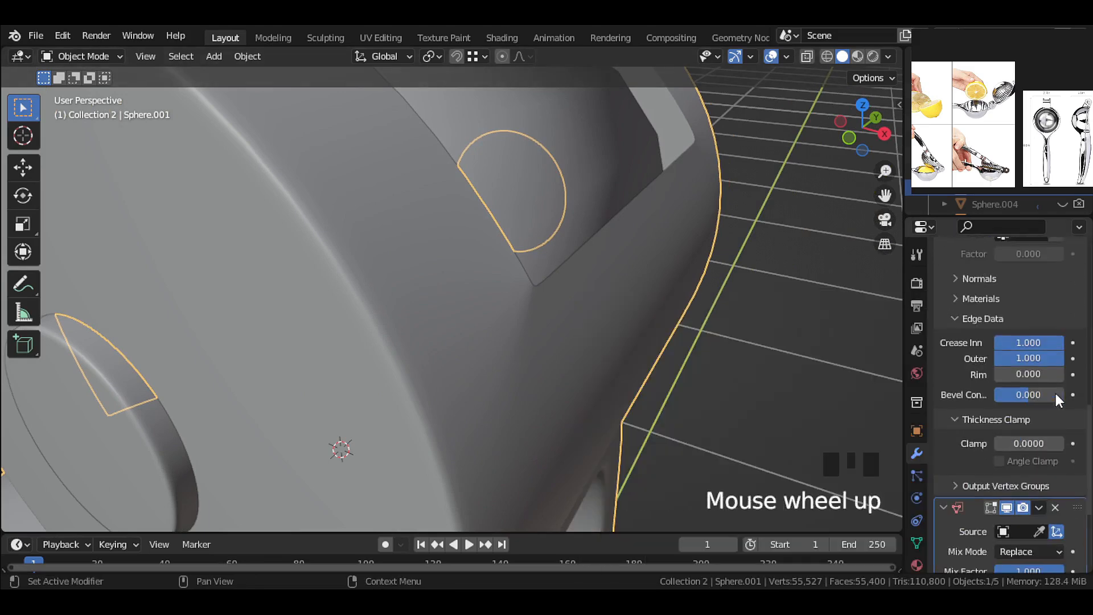
pyautogui.scroll(1, 1058, 349)
pyautogui.moveTo(1078, 340); pyautogui.dragTo(1077, 573)
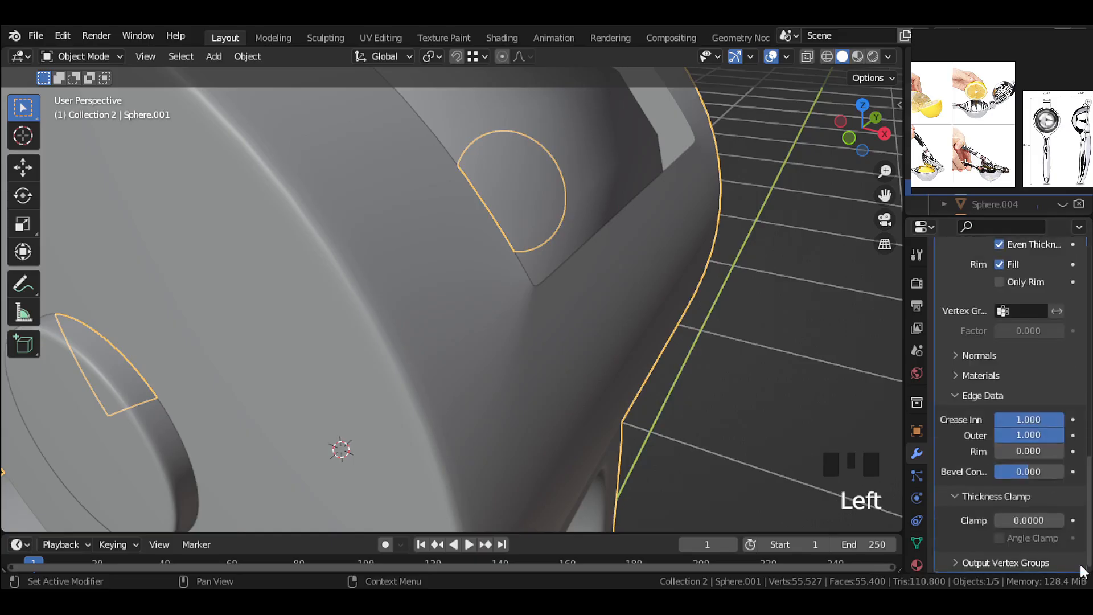
pyautogui.scroll(10, 1057, 477)
pyautogui.scroll(5, 1056, 478)
pyautogui.scroll(-3, 1031, 360)
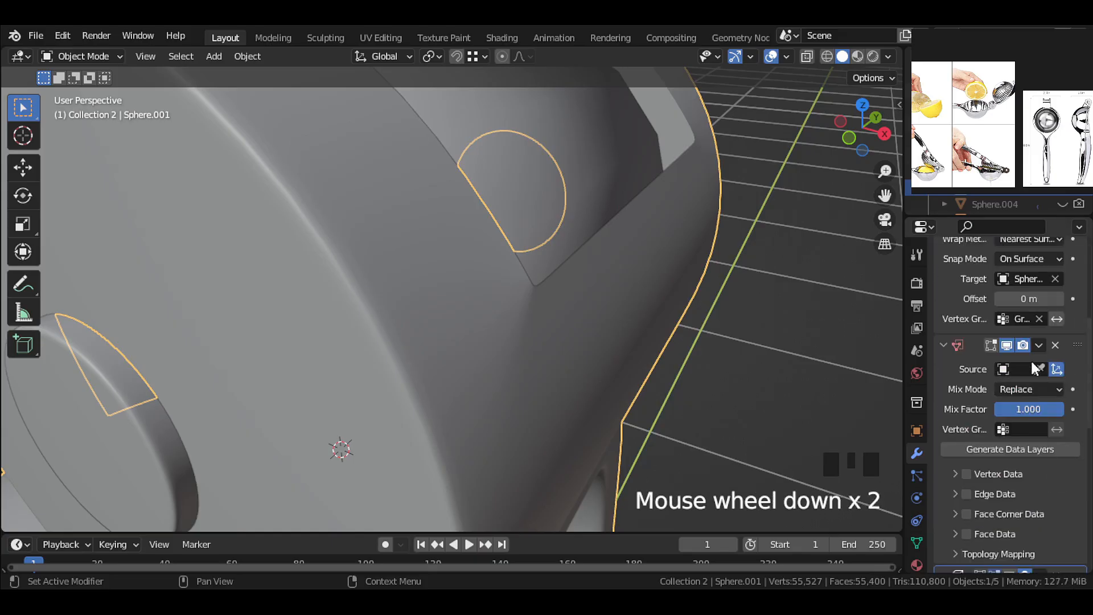
# Set the Data Transfer modifier's source to Sphere.004 and limit it to the vertex group named Group.
pyautogui.click(1040, 338)
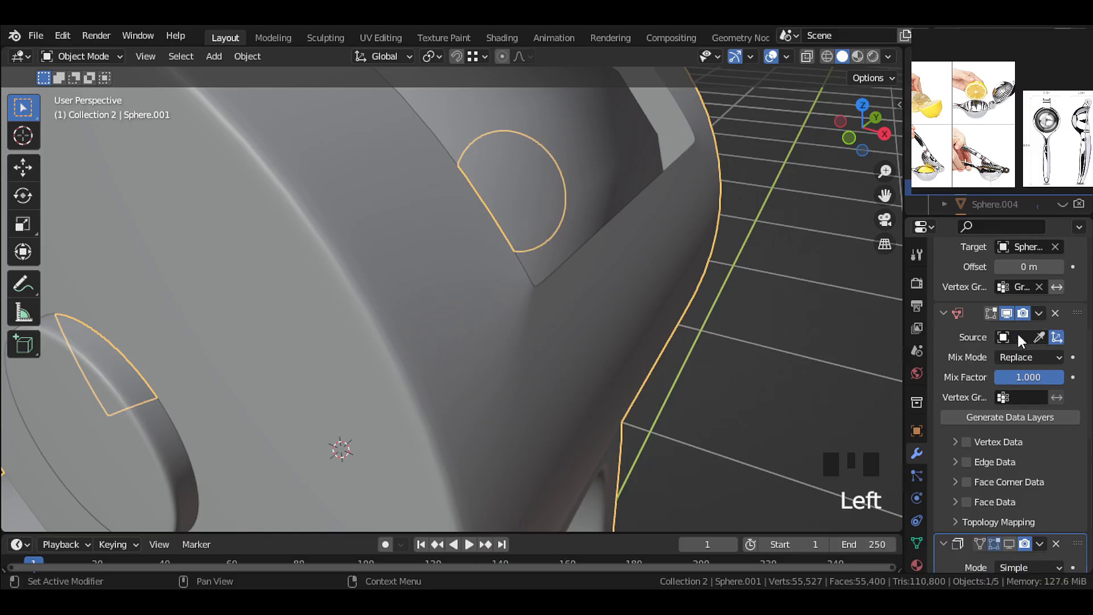
pyautogui.click(1017, 337)
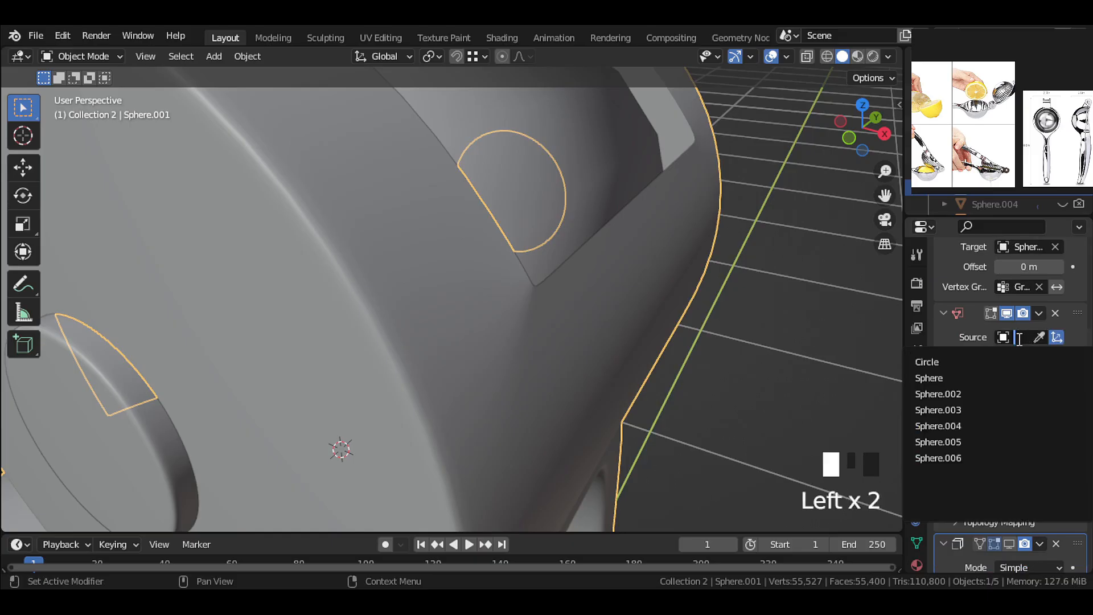
pyautogui.click(979, 425)
pyautogui.click(1021, 397)
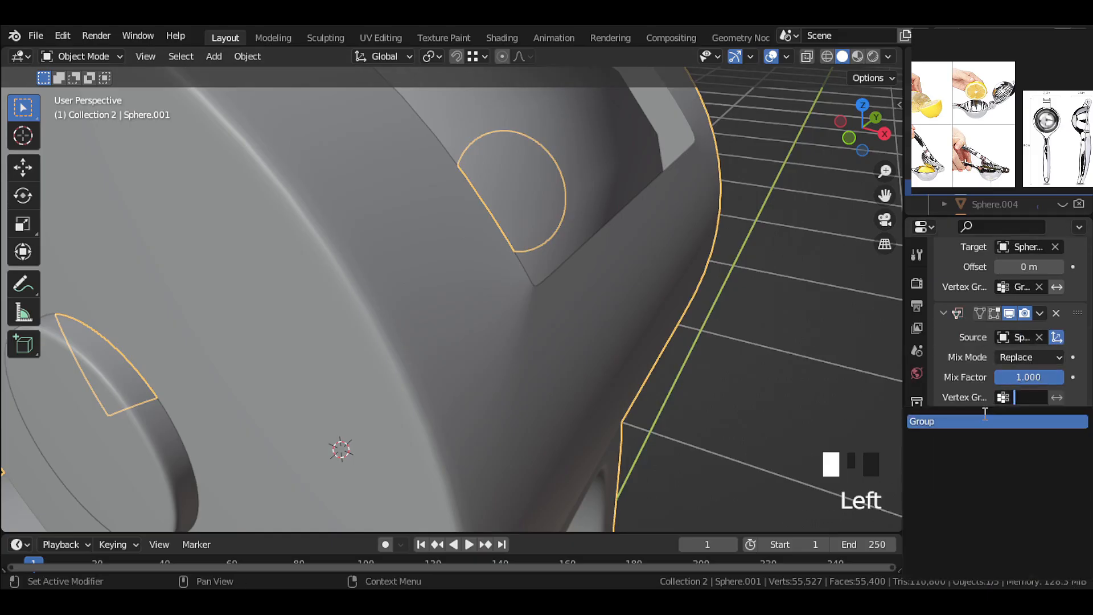
pyautogui.click(934, 420)
# Enable Face Corner Data on the Data Transfer modifier and choose Custom Normals as the layer to transfer.
pyautogui.moveTo(691, 331); pyautogui.dragTo(675, 335, button='middle')
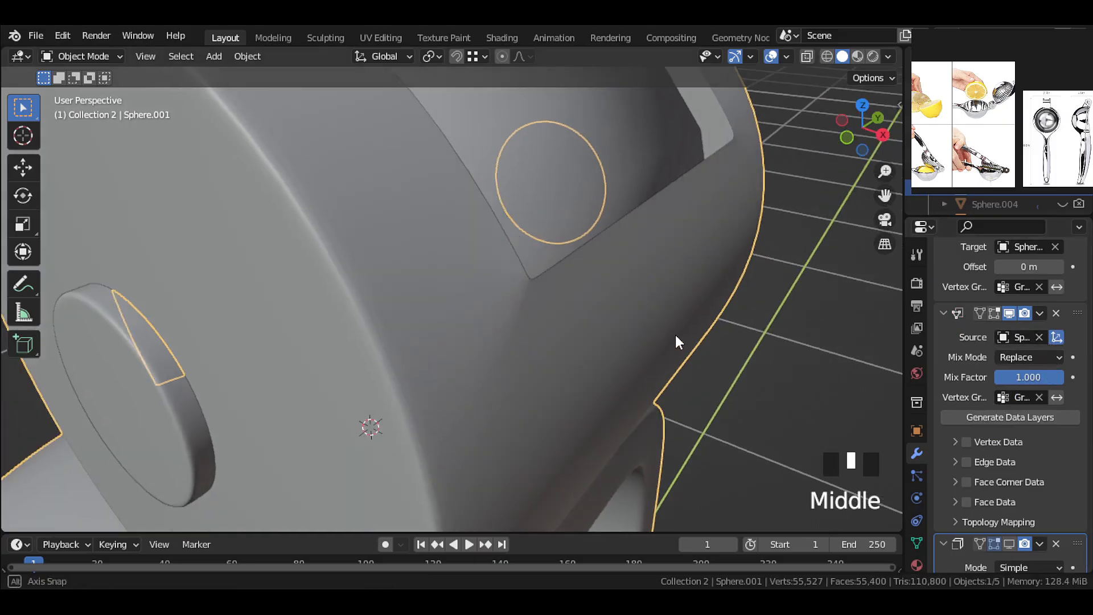
pyautogui.scroll(-2, 1002, 376)
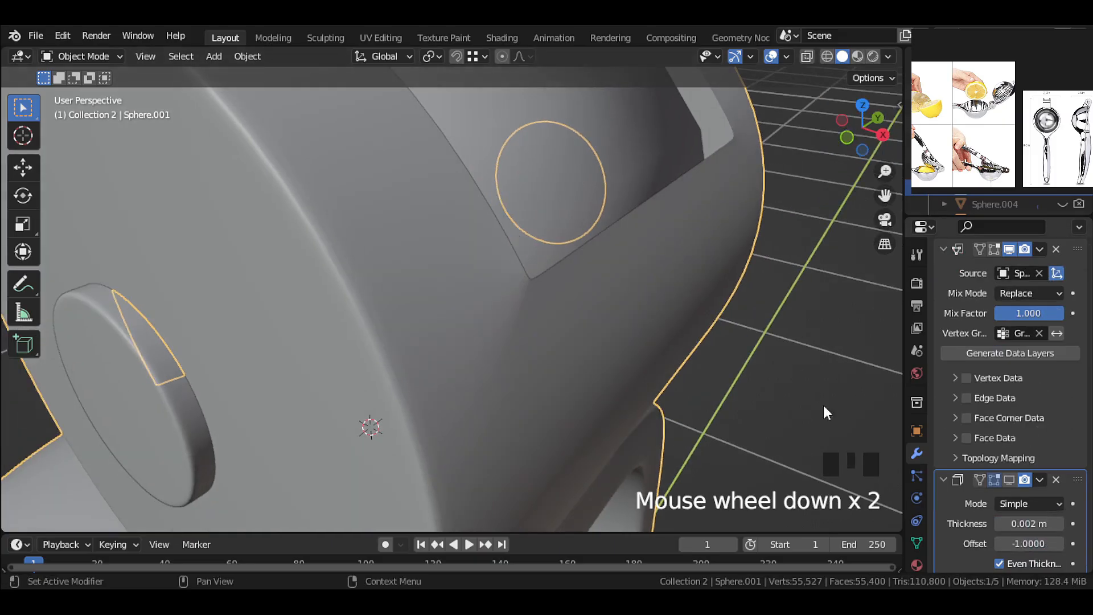
pyautogui.click(955, 417)
pyautogui.click(965, 417)
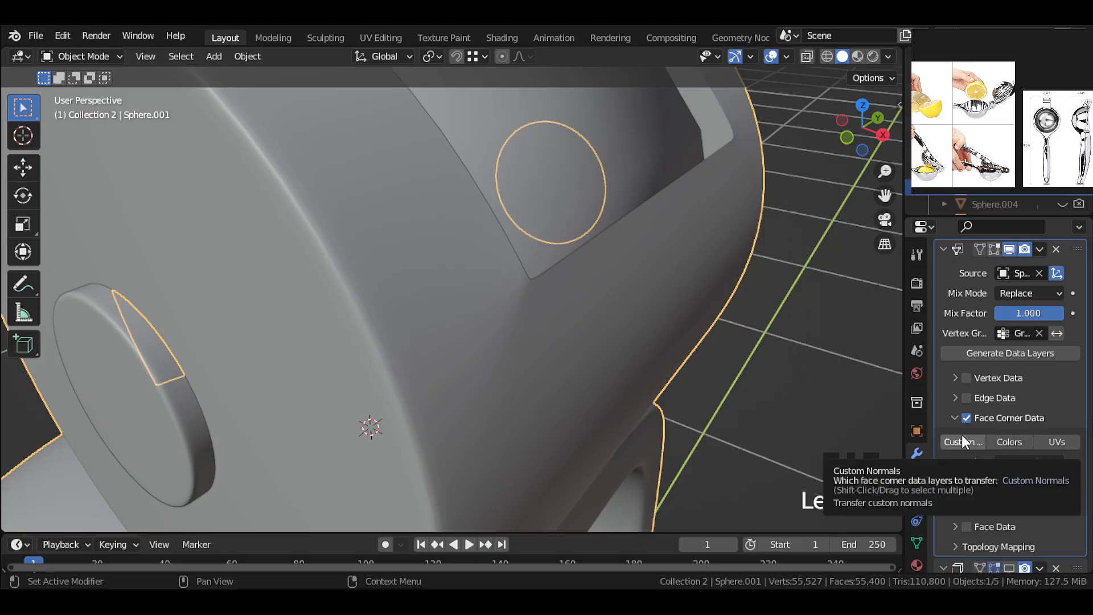
pyautogui.click(961, 436)
pyautogui.scroll(-2, 961, 436)
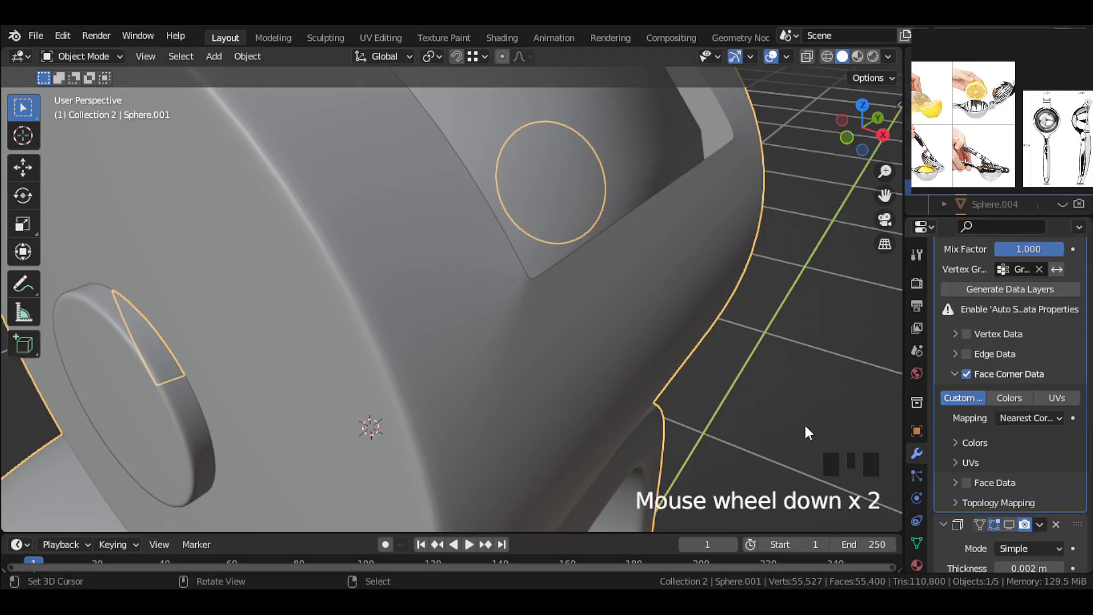
# Turn on Auto Smooth in the normals settings of the bowl's mesh data.
pyautogui.click(921, 541)
pyautogui.click(940, 450)
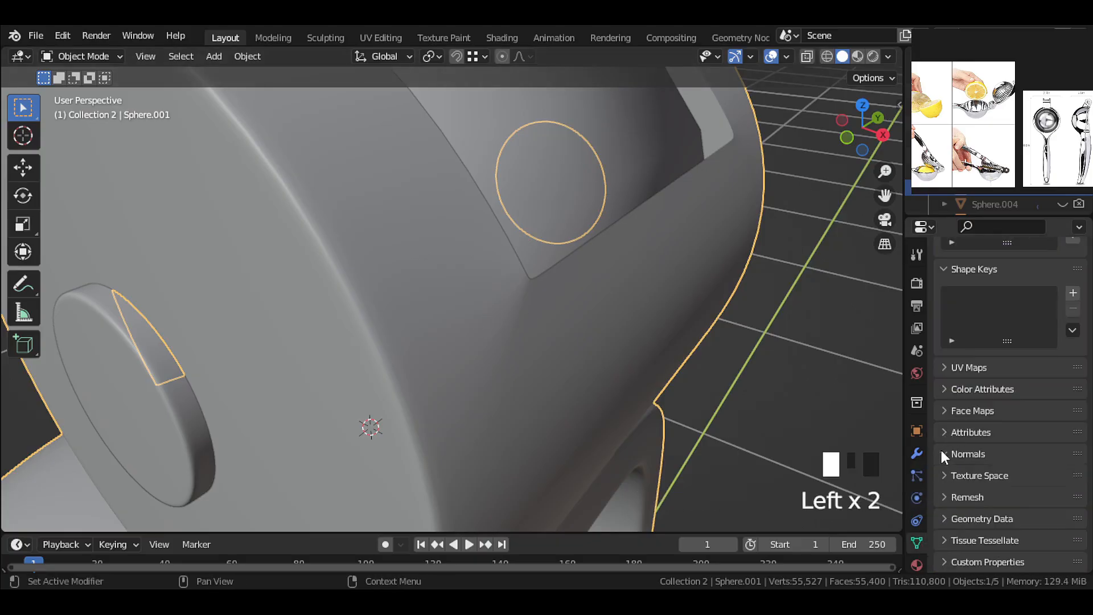
pyautogui.click(1000, 476)
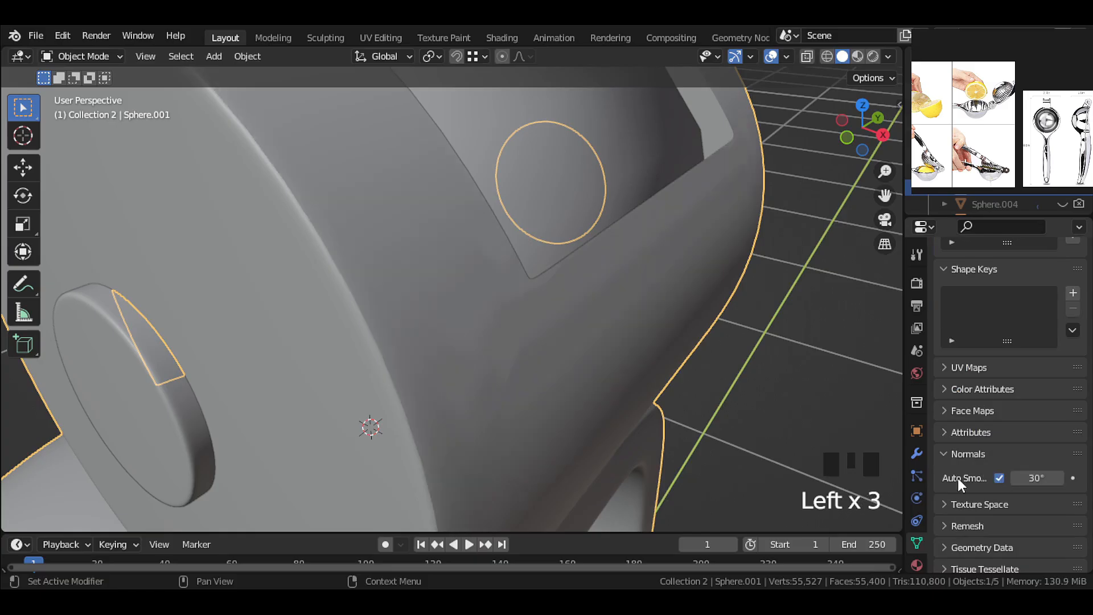
# Set the Data Transfer modifier's face corner mapping to Nearest Face Interpolated.
pyautogui.click(916, 454)
pyautogui.scroll(8, 984, 411)
pyautogui.scroll(-3, 985, 411)
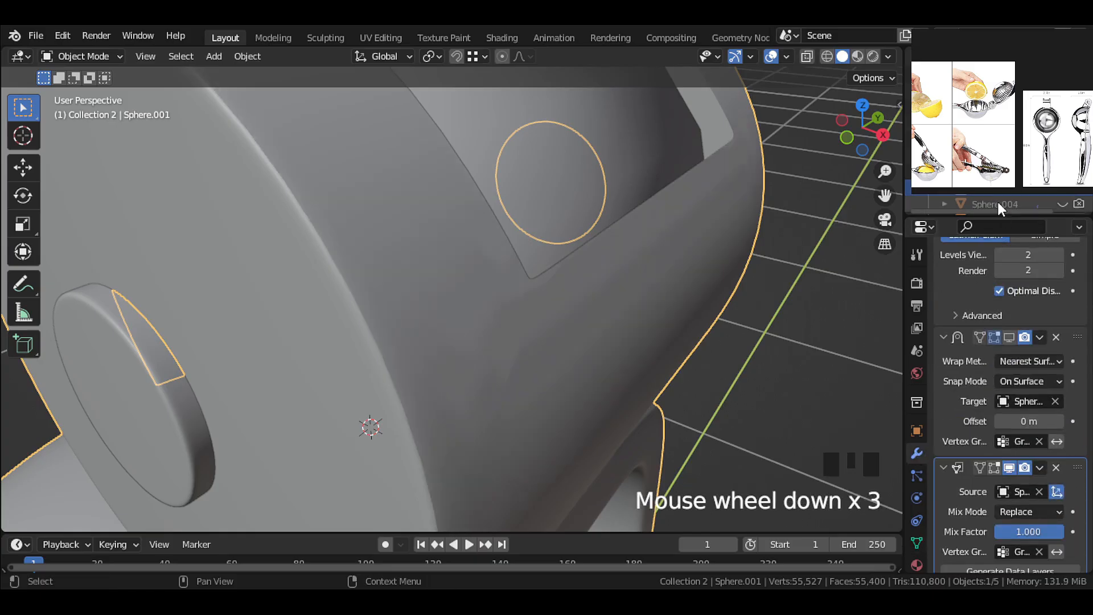
pyautogui.click(998, 202)
pyautogui.click(999, 203)
pyautogui.scroll(-11, 996, 410)
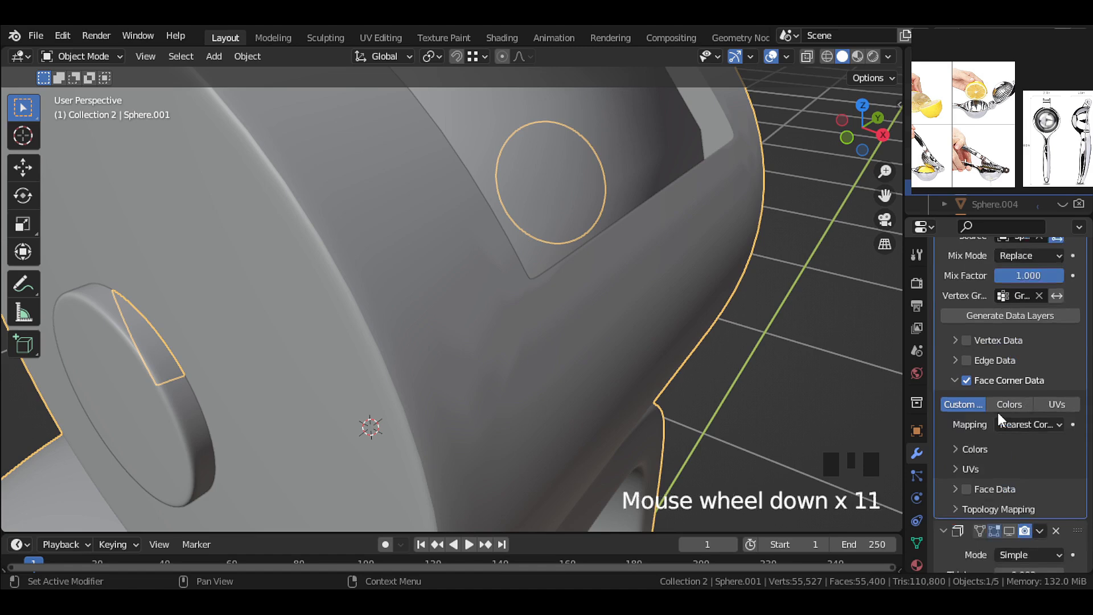
pyautogui.scroll(1, 1003, 445)
pyautogui.moveTo(650, 367); pyautogui.dragTo(643, 342, button='middle')
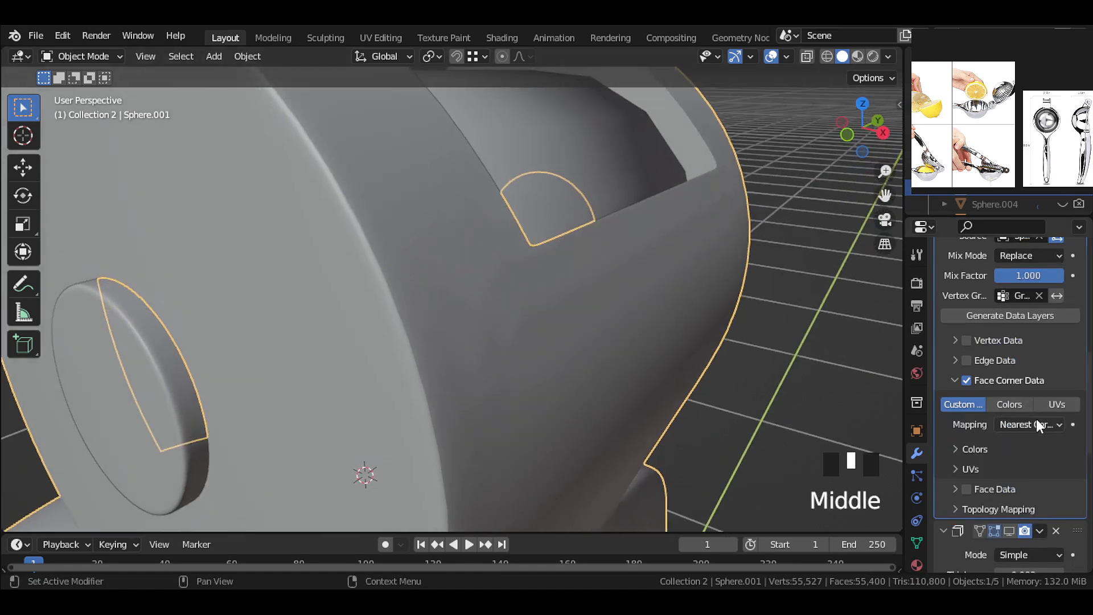
pyautogui.click(1035, 424)
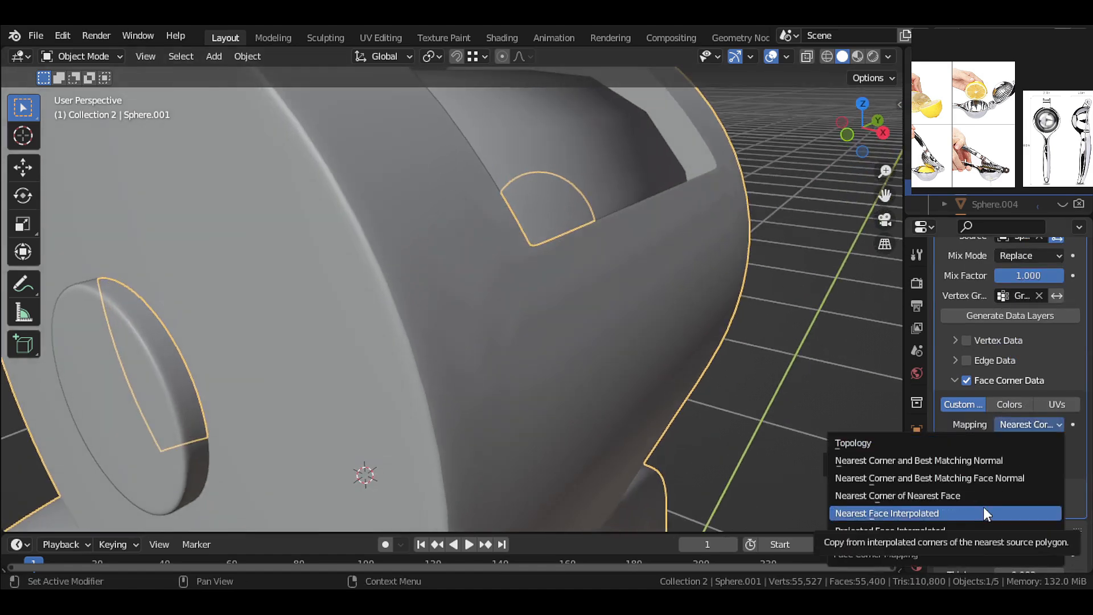
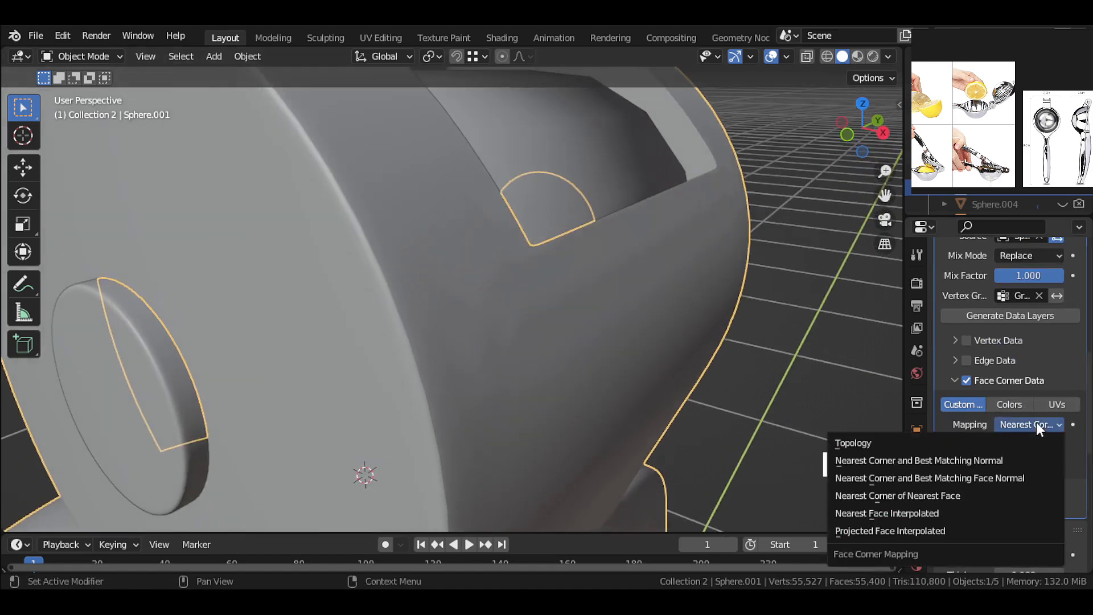
pyautogui.click(984, 512)
# Compare the notch corner's shading with the Data Transfer modifier hidden and shown in the viewport.
pyautogui.moveTo(663, 335); pyautogui.dragTo(574, 393, button='middle')
pyautogui.scroll(4, 1000, 336)
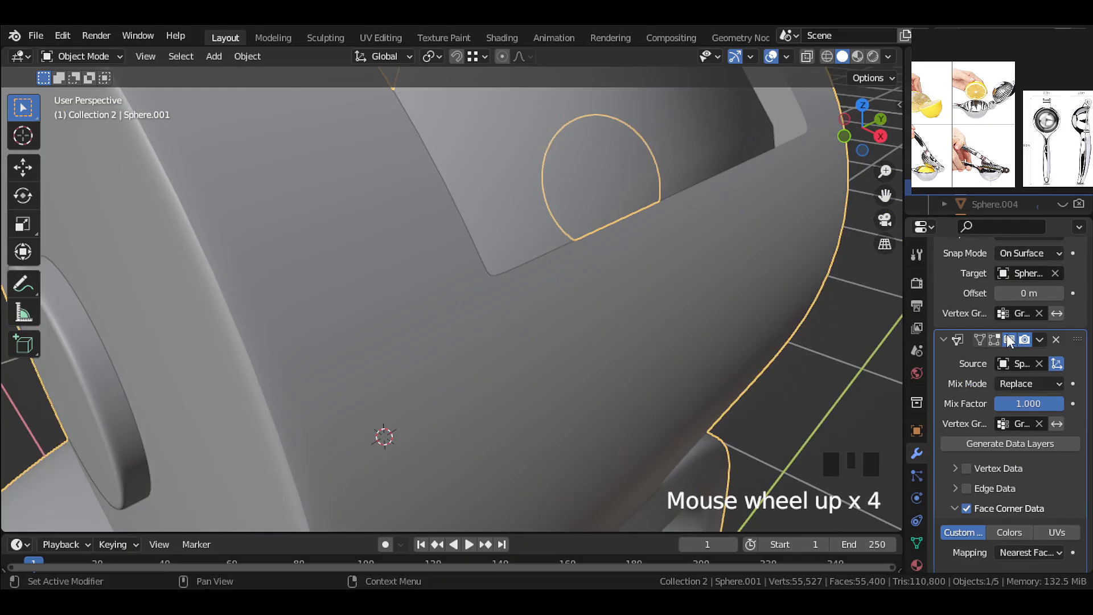
pyautogui.click(1009, 340)
pyautogui.moveTo(658, 297)
pyautogui.mouseDown(button='middle')
pyautogui.moveTo(670, 296)
pyautogui.moveTo(658, 304)
pyautogui.moveTo(566, 289)
pyautogui.moveTo(528, 244)
pyautogui.moveTo(764, 166)
pyautogui.mouseUp(button='middle')
pyautogui.click(1009, 340)
pyautogui.click(1008, 339)
pyautogui.scroll(-2, 764, 166)
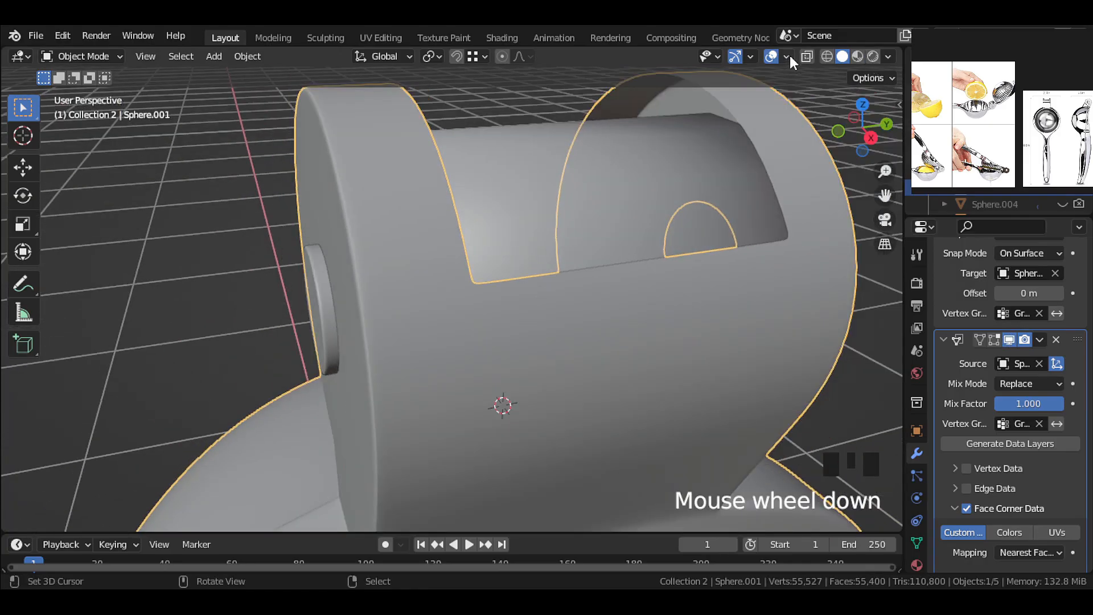
# Check the hinge housing's surface reflections with the striped and glossy red MatCaps.
pyautogui.click(888, 56)
pyautogui.click(874, 135)
pyautogui.click(872, 170)
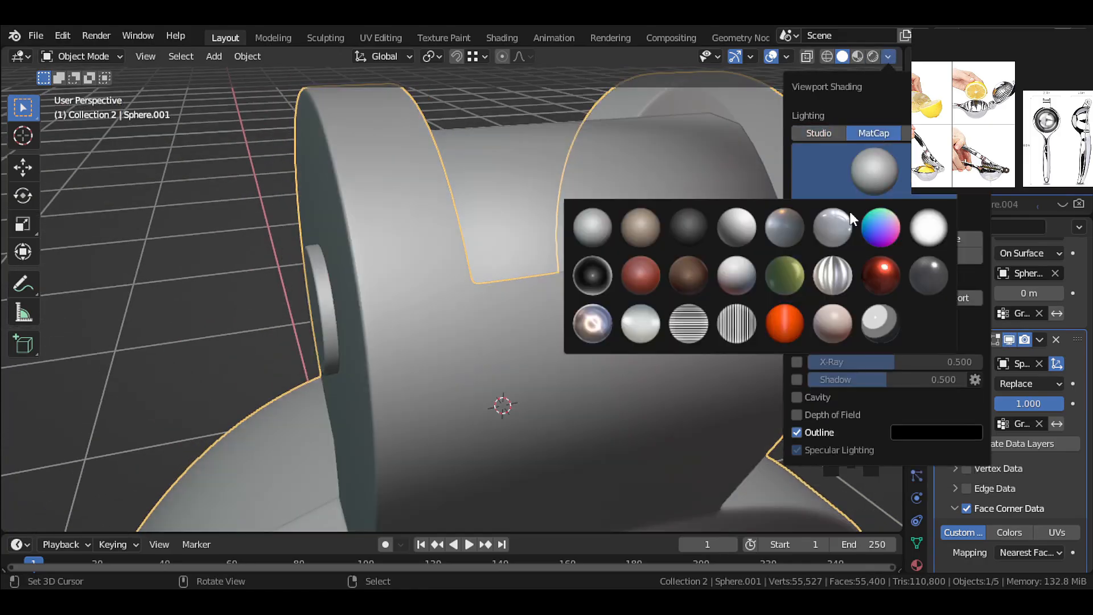
pyautogui.click(688, 323)
pyautogui.moveTo(688, 323)
pyautogui.mouseDown(button='middle')
pyautogui.moveTo(492, 355)
pyautogui.moveTo(507, 293)
pyautogui.mouseUp(button='middle')
pyautogui.click(888, 56)
pyautogui.click(863, 158)
pyautogui.click(786, 319)
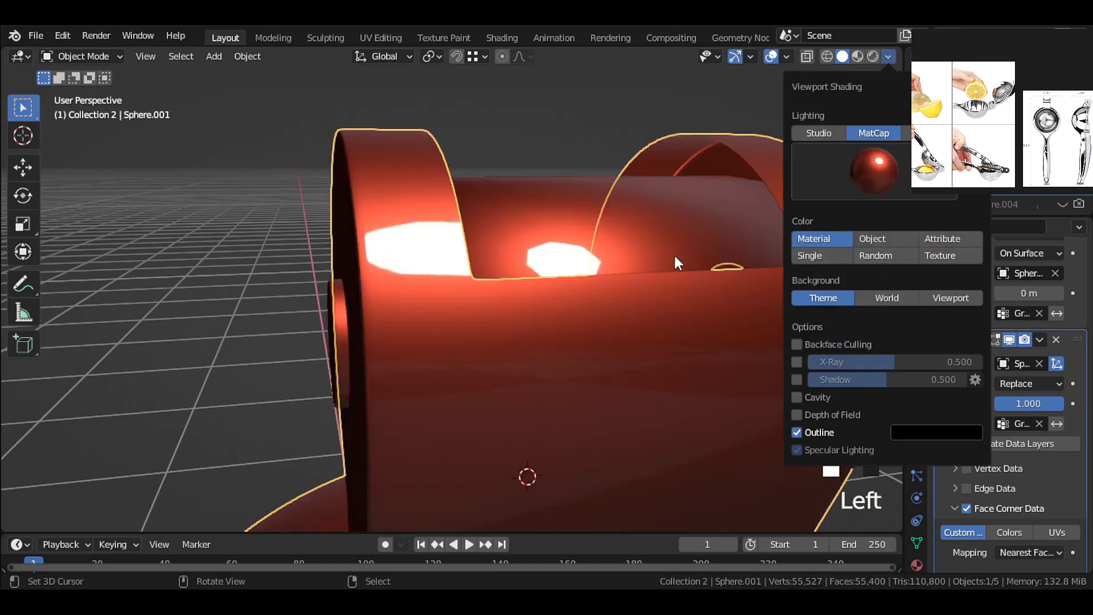
pyautogui.moveTo(674, 252)
pyautogui.mouseDown(button='middle')
pyautogui.moveTo(599, 266)
pyautogui.moveTo(589, 285)
pyautogui.moveTo(606, 257)
pyautogui.mouseUp(button='middle')
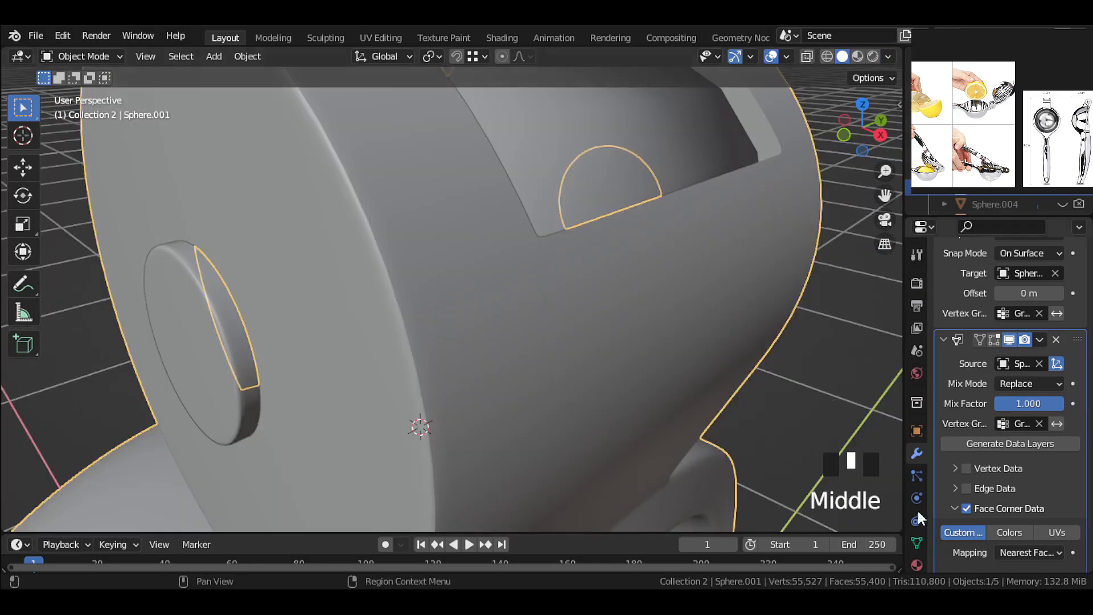
# Set the hinge housing's Auto Smooth angle to 90° and check its shading.
pyautogui.click(916, 542)
pyautogui.click(1034, 446)
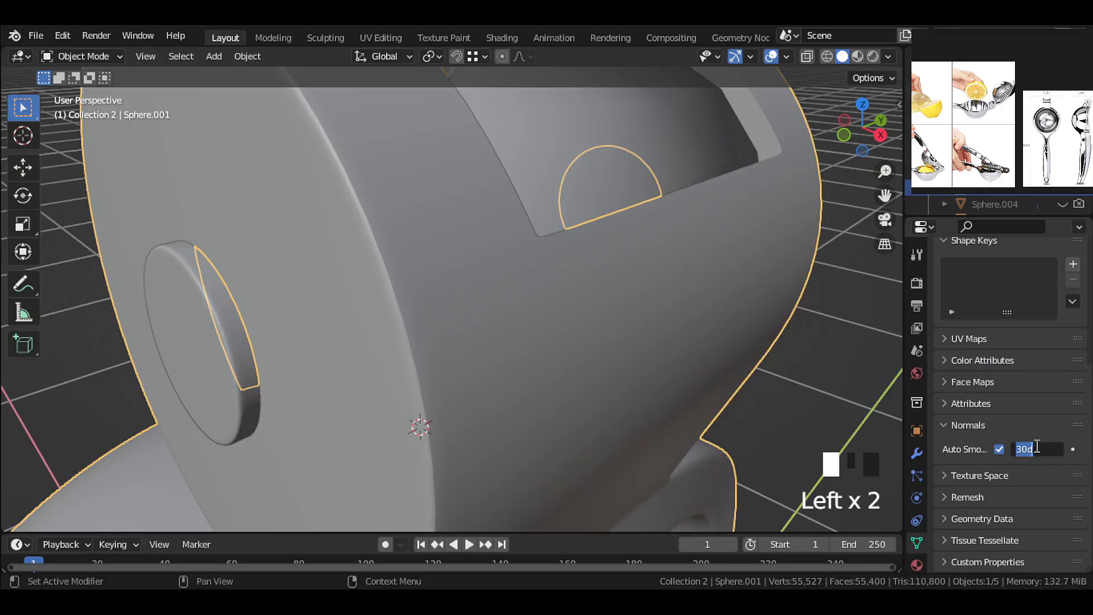
pyautogui.write('90')
pyautogui.press('Return')
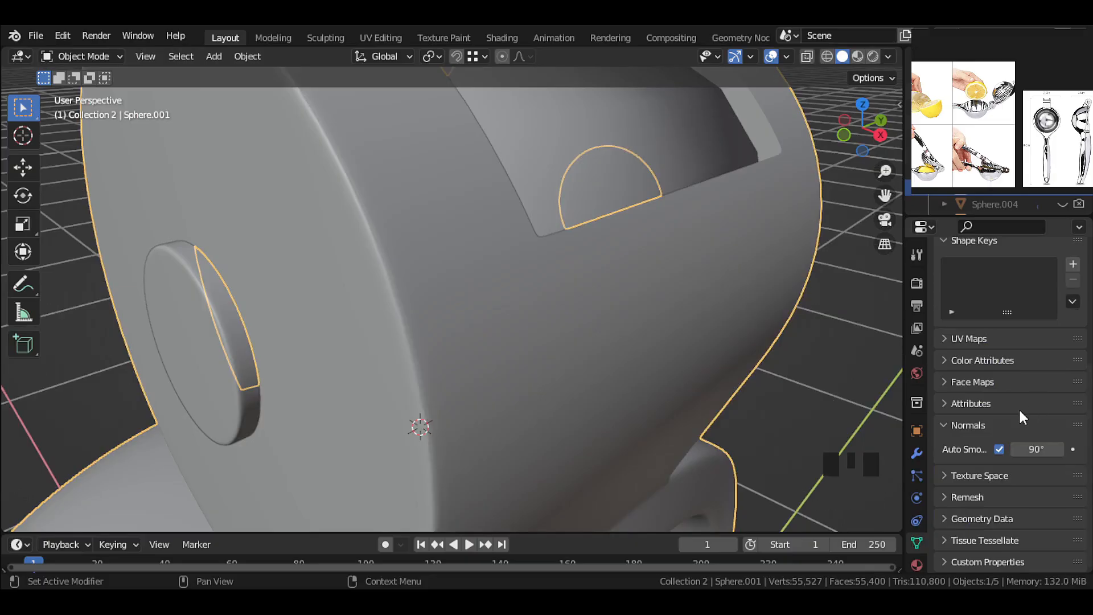
pyautogui.scroll(-2, 661, 371)
pyautogui.moveTo(661, 371); pyautogui.dragTo(665, 357, button='middle')
pyautogui.scroll(3, 529, 357)
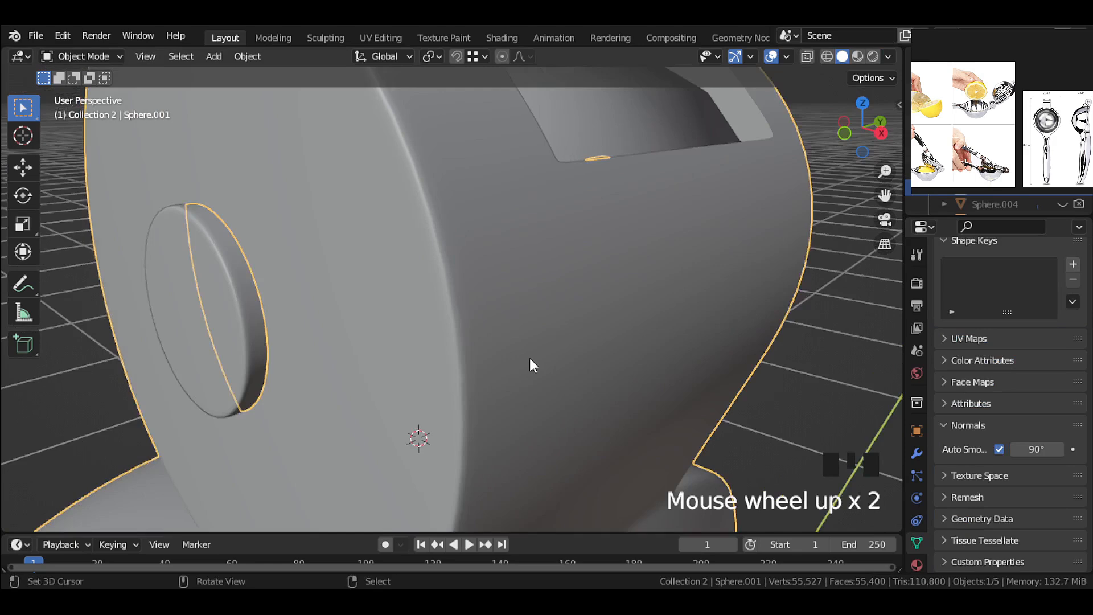
pyautogui.moveTo(530, 359); pyautogui.dragTo(514, 390, button='middle')
pyautogui.scroll(-2, 514, 391)
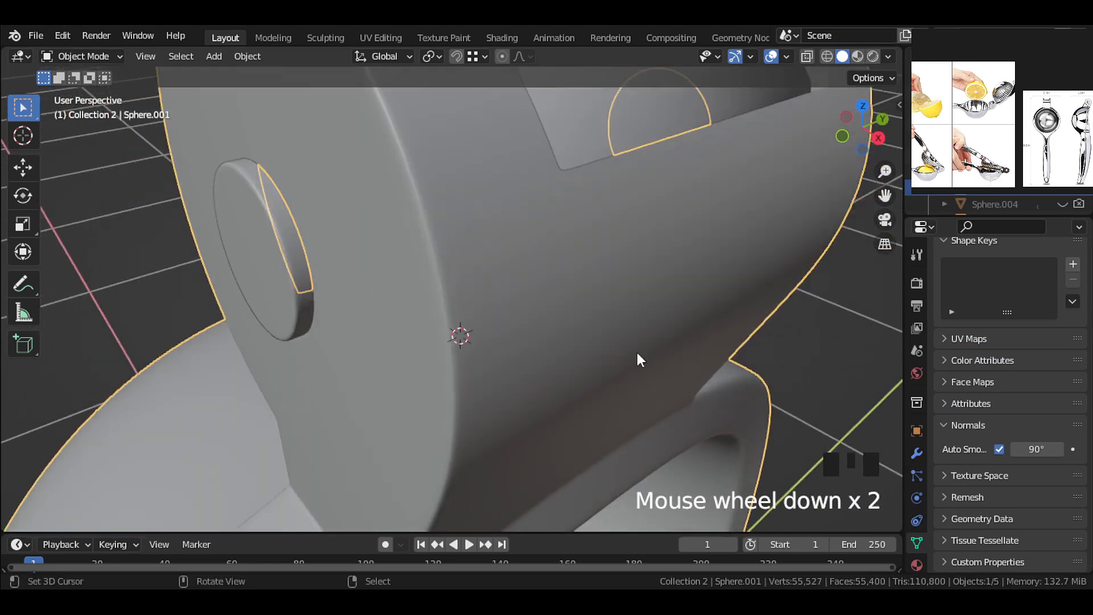
pyautogui.keyDown('shift'); pyautogui.moveTo(638, 356); pyautogui.dragTo(627, 430, button='middle'); pyautogui.keyUp('shift')
# Apply the Subdivision Surface and Data Transfer modifiers on the hinge housing.
pyautogui.click(916, 453)
pyautogui.scroll(2, 569, 336)
pyautogui.scroll(-1, 539, 336)
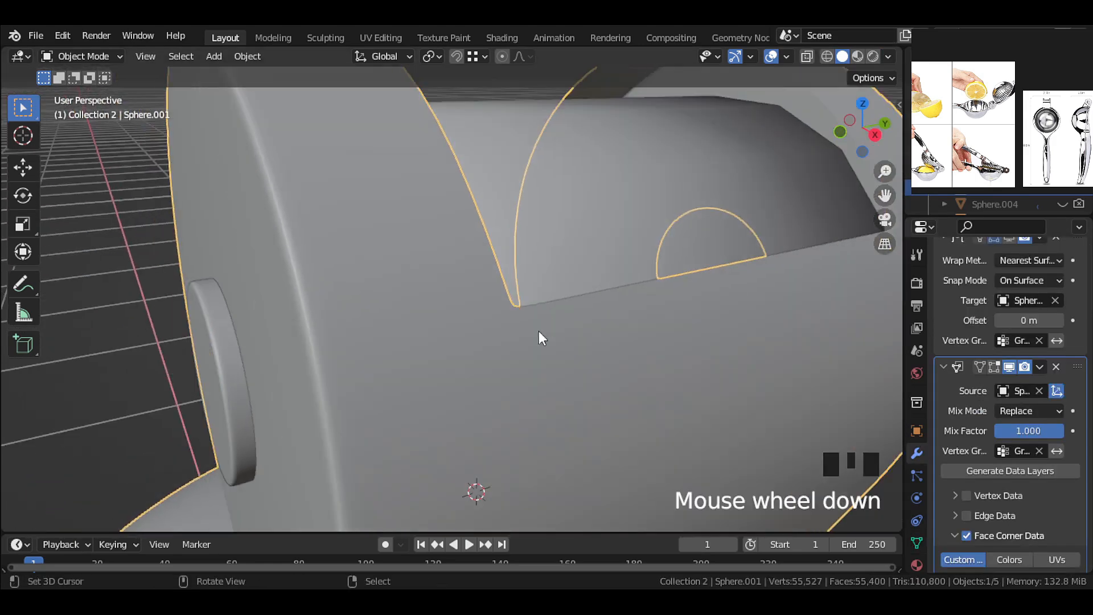
pyautogui.scroll(2, 1044, 358)
pyautogui.scroll(2, 1043, 364)
pyautogui.moveTo(619, 341); pyautogui.dragTo(544, 356, button='middle')
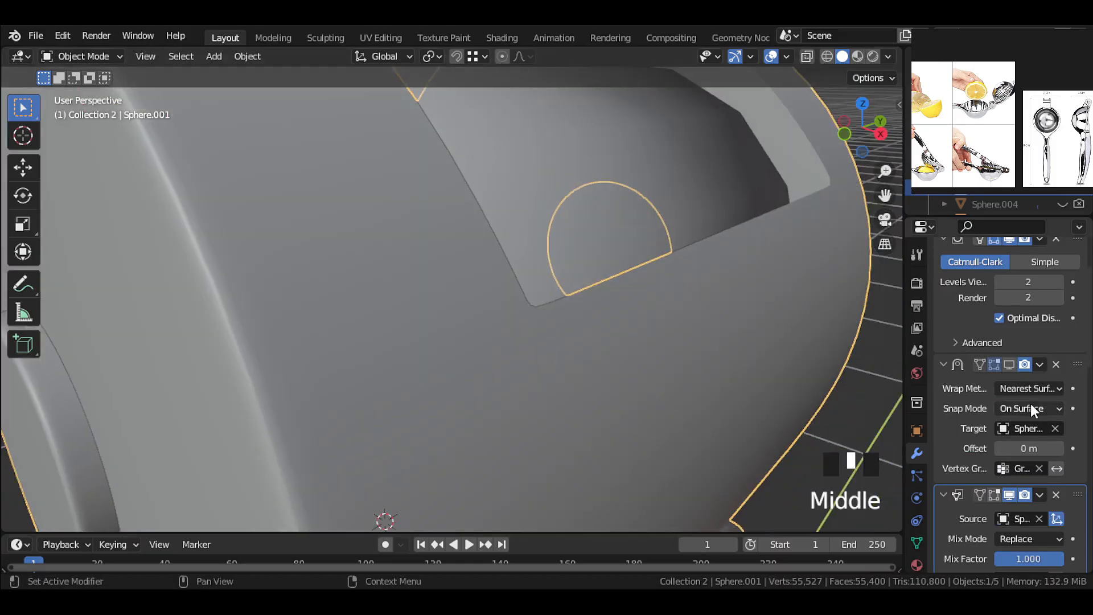
pyautogui.scroll(2, 1042, 319)
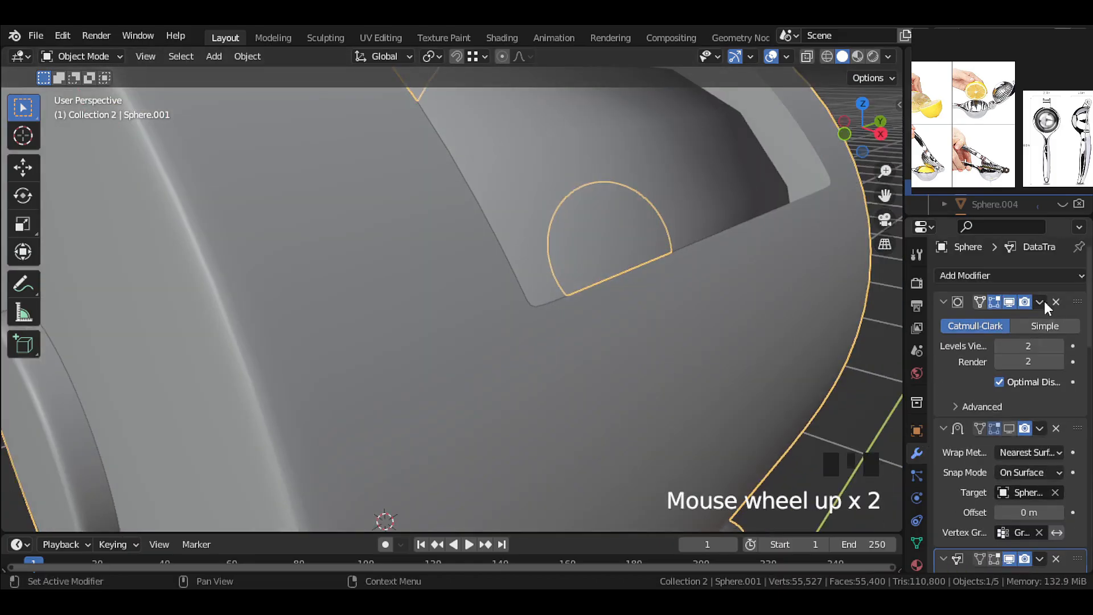
pyautogui.click(1039, 301)
pyautogui.click(971, 320)
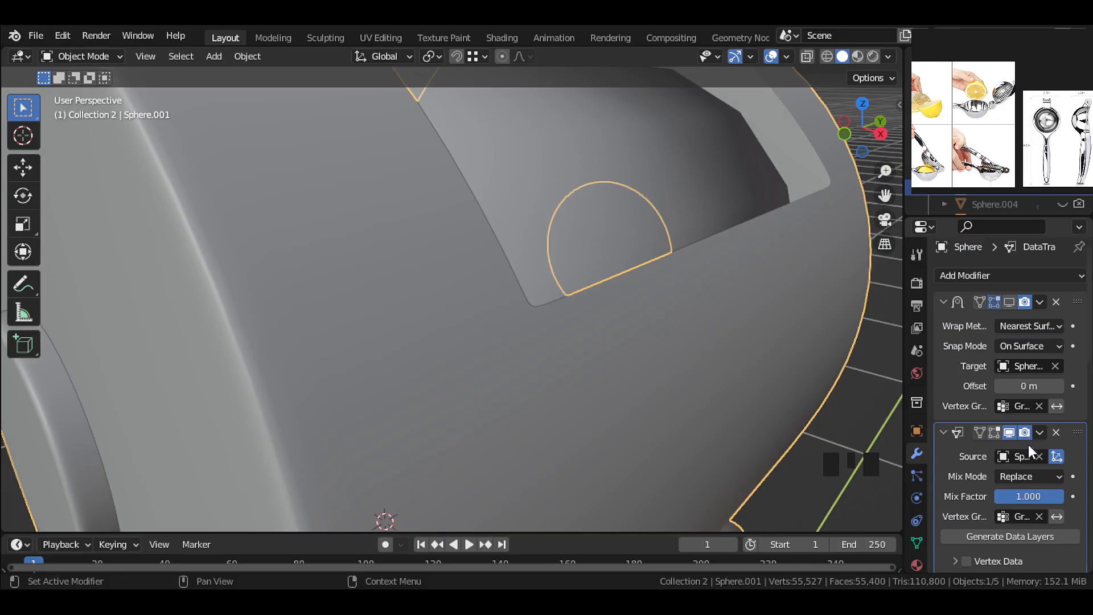
pyautogui.click(1039, 432)
pyautogui.click(973, 451)
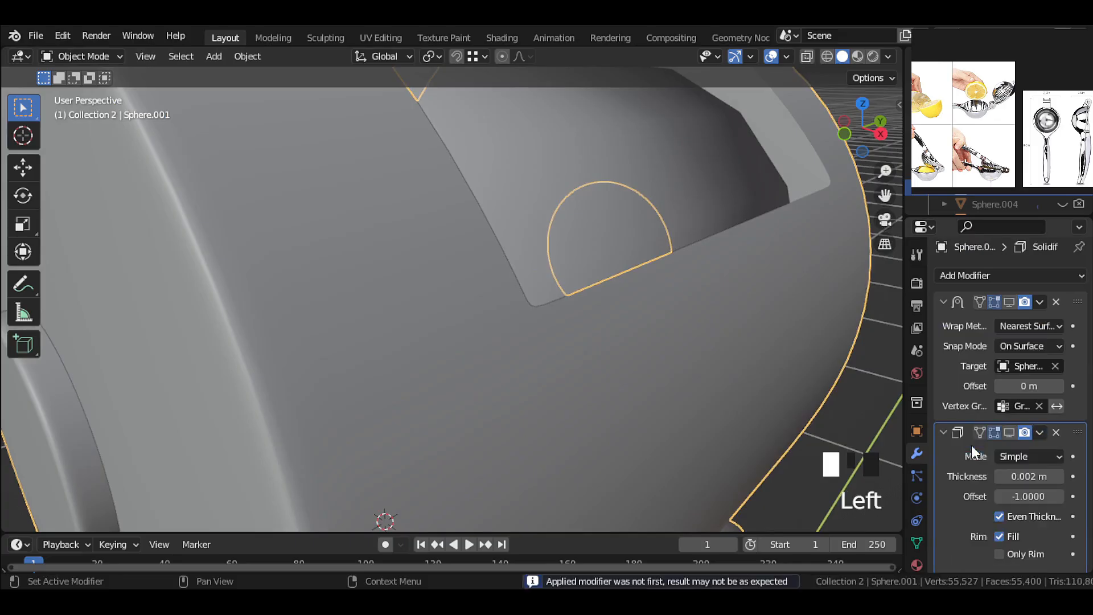
pyautogui.scroll(-2, 490, 350)
pyautogui.scroll(2, 558, 359)
pyautogui.press('Tab')
pyautogui.press('Tab')
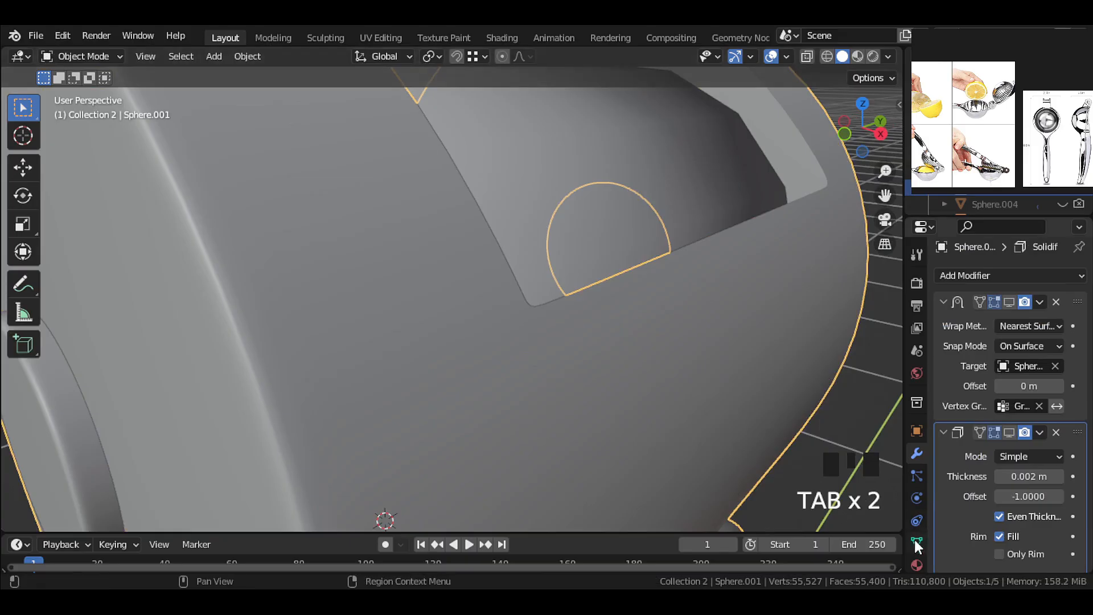
# Turn off Auto Smooth and shade the hinge housing flat to inspect its facets.
pyautogui.click(917, 544)
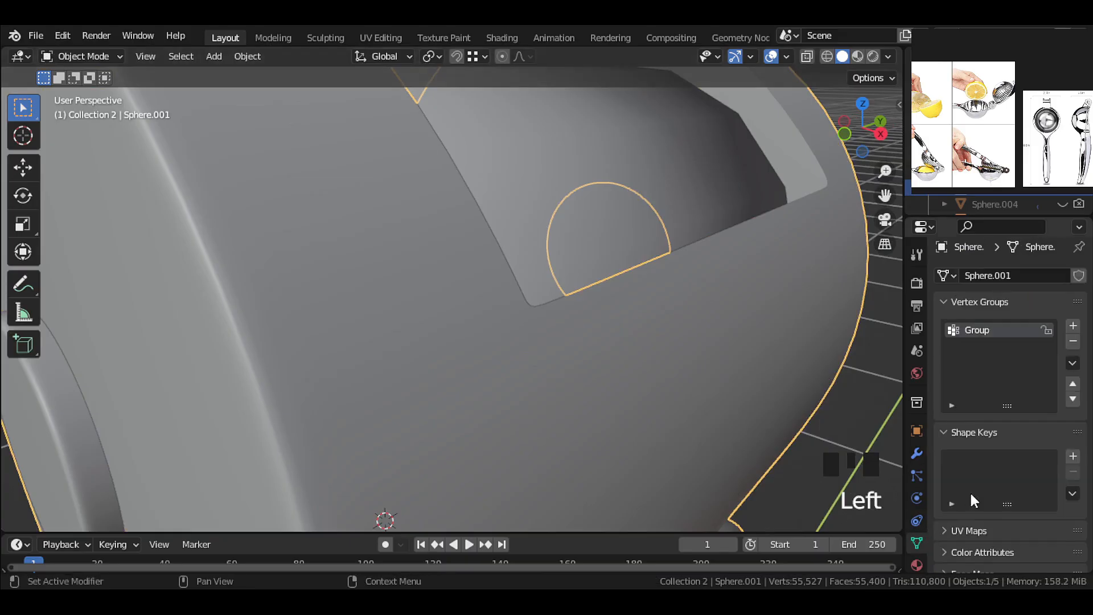
pyautogui.scroll(-3, 974, 501)
pyautogui.click(998, 545)
pyautogui.moveTo(683, 370); pyautogui.dragTo(548, 315, button='middle')
pyautogui.scroll(1, 529, 325)
pyautogui.press('w')
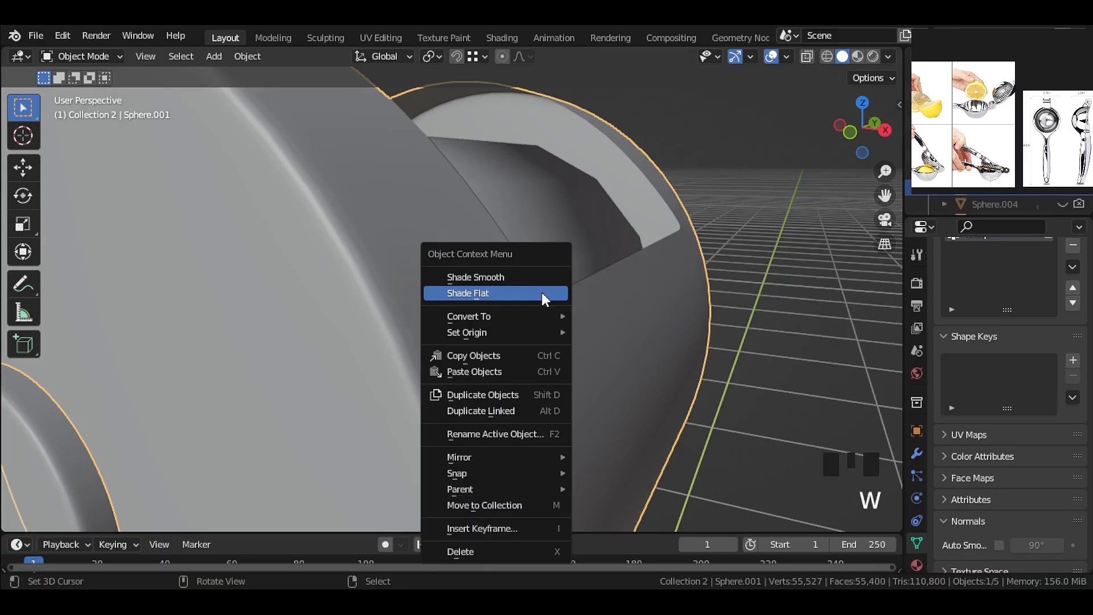
pyautogui.click(515, 275)
pyautogui.moveTo(603, 302); pyautogui.dragTo(634, 310, button='middle')
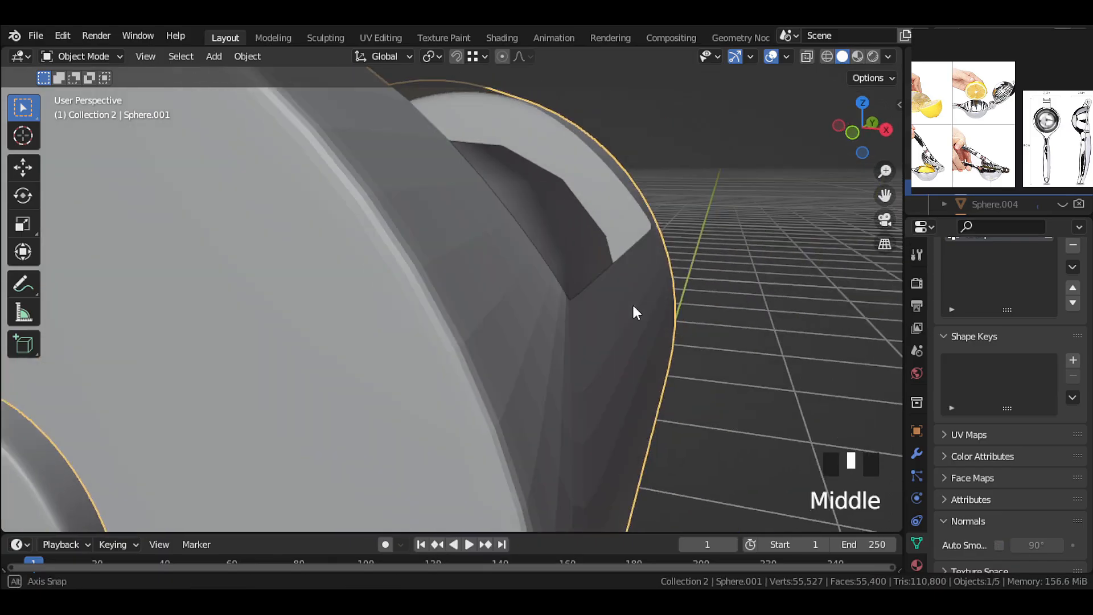
pyautogui.moveTo(569, 361); pyautogui.dragTo(534, 364, button='middle')
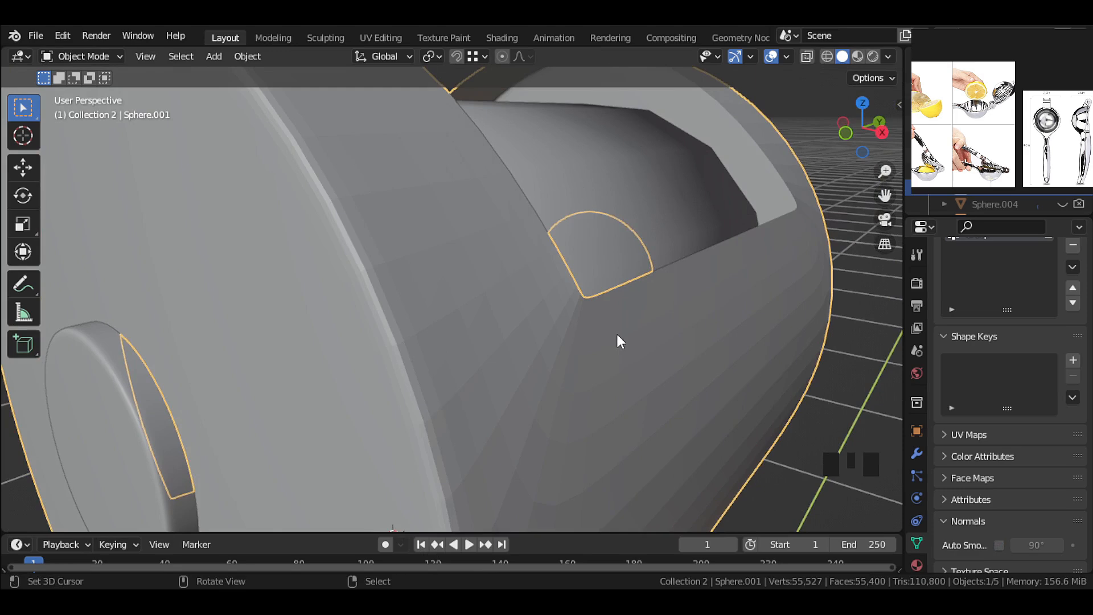
# Undo the shading changes and the applied modifiers on the hinge housing.
pyautogui.hotkey('ctrl', 'z')
pyautogui.hotkey('ctrl', 'z')
pyautogui.click(916, 453)
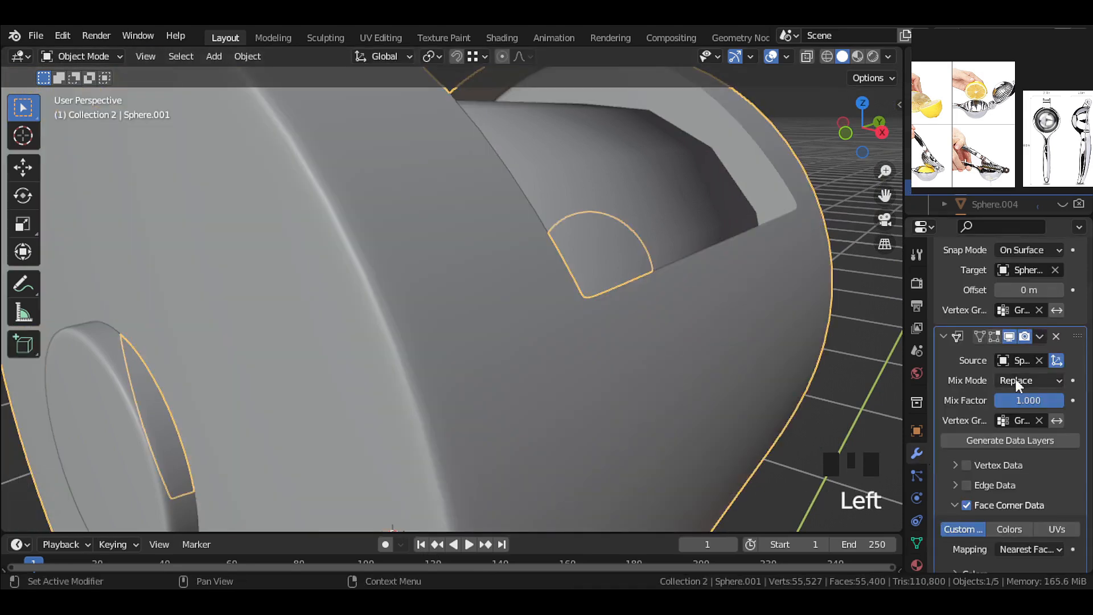
pyautogui.scroll(6, 1015, 378)
pyautogui.hotkey('ctrl', 'z')
pyautogui.scroll(1, 641, 330)
# Examine the mesh and the shading around the hinge housing's notch corner.
pyautogui.press('Tab')
pyautogui.moveTo(641, 330); pyautogui.dragTo(685, 307, button='middle')
pyautogui.press('Tab')
pyautogui.scroll(-2, 538, 325)
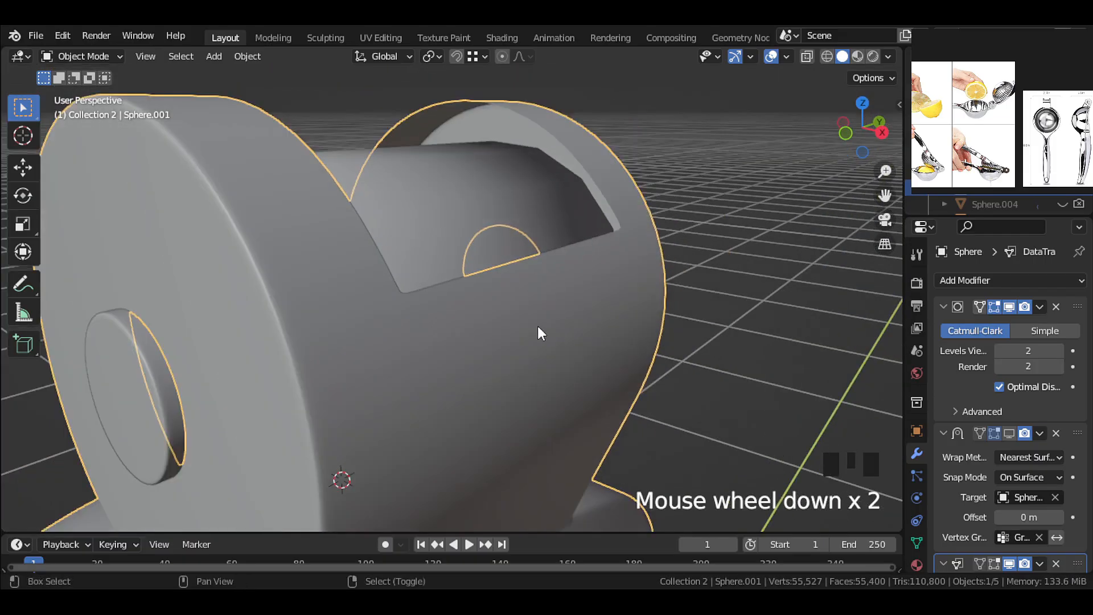
pyautogui.scroll(2, 537, 325)
pyautogui.scroll(-1, 1000, 388)
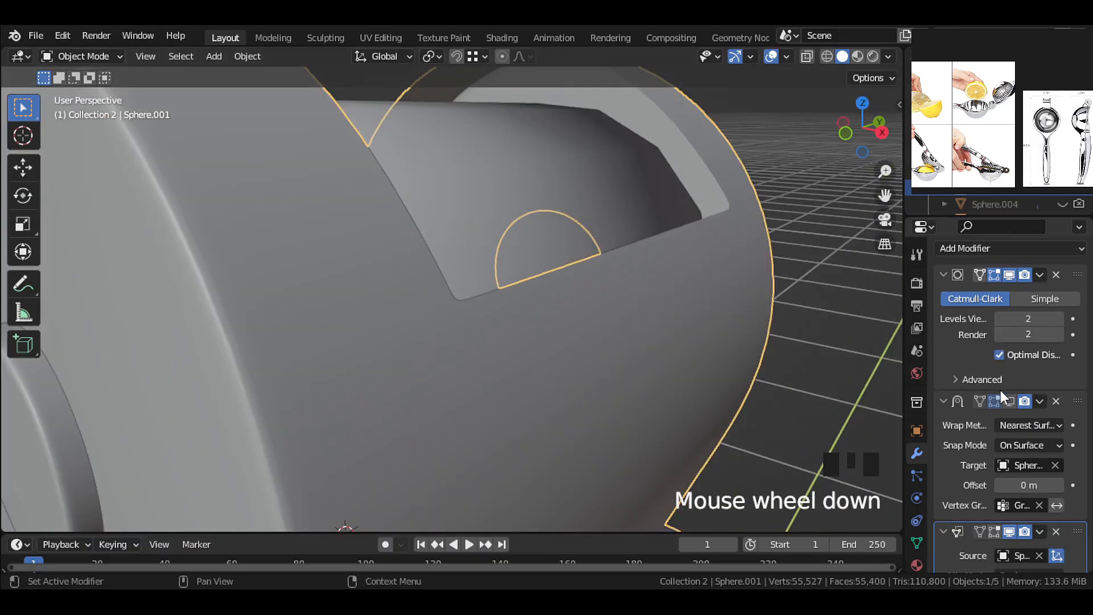
pyautogui.scroll(1, 631, 344)
pyautogui.moveTo(527, 340); pyautogui.dragTo(548, 345, button='middle')
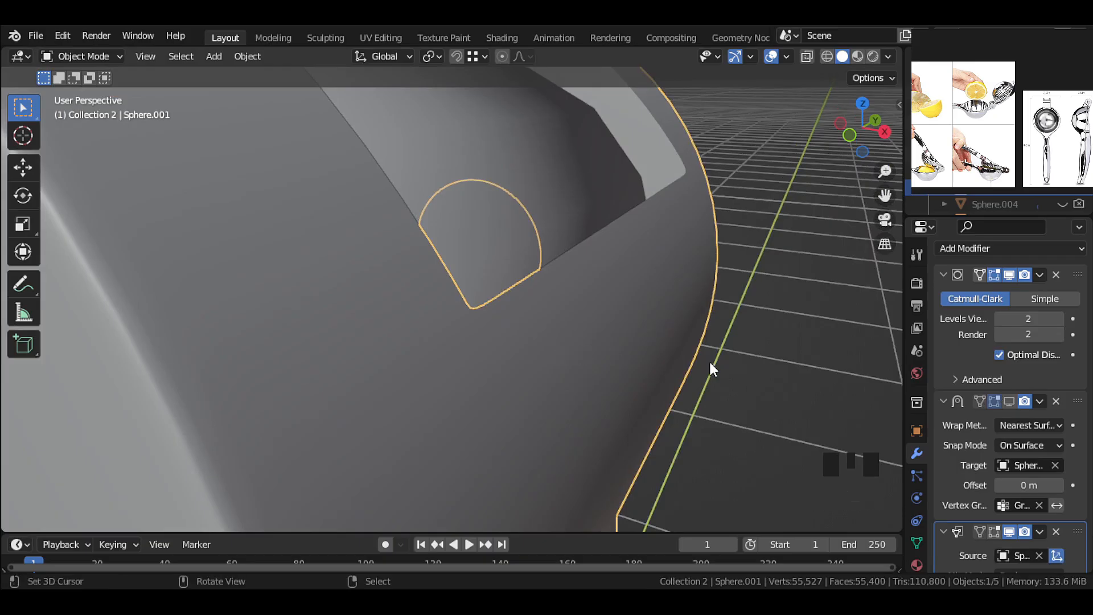
# Duplicate the subdivided bowl in place and hide the copy in the viewport.
pyautogui.scroll(-7, 550, 304)
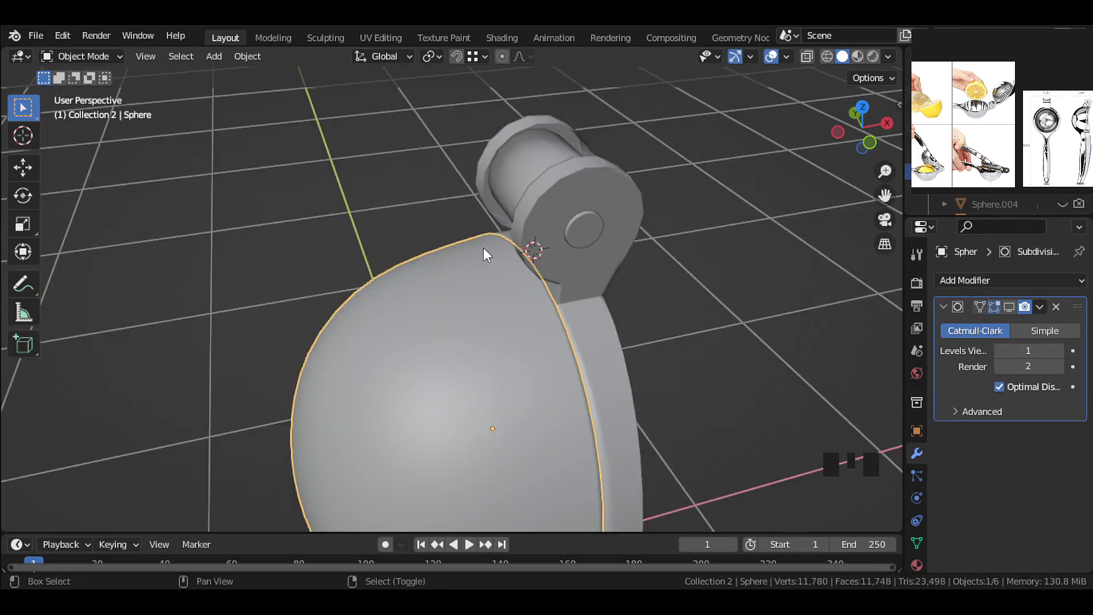
pyautogui.hotkey('shift', 'd')
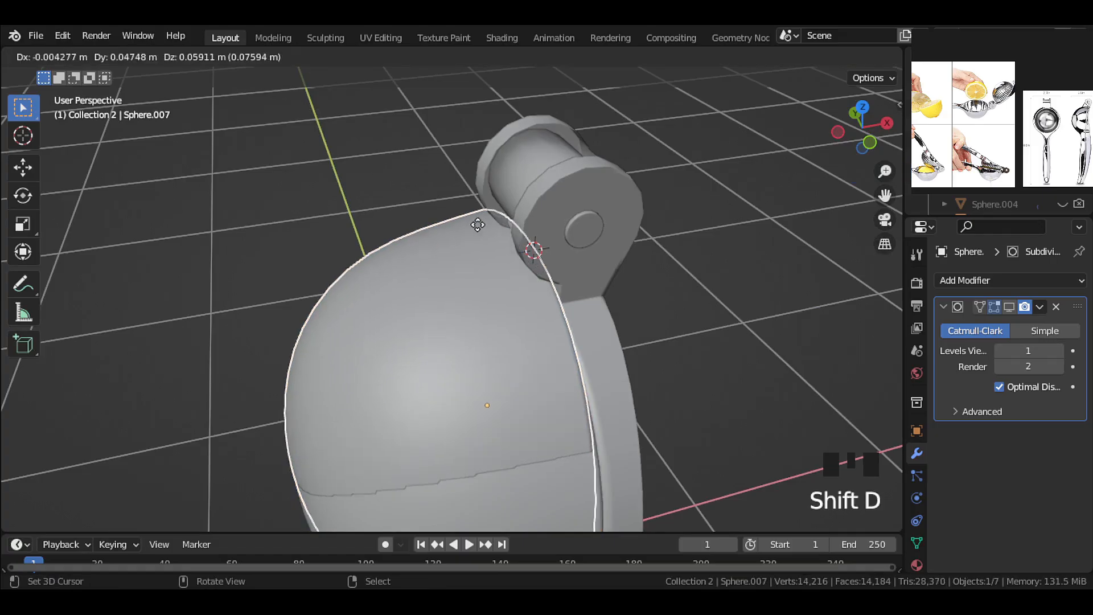
pyautogui.press('Escape')
pyautogui.scroll(-8, 990, 200)
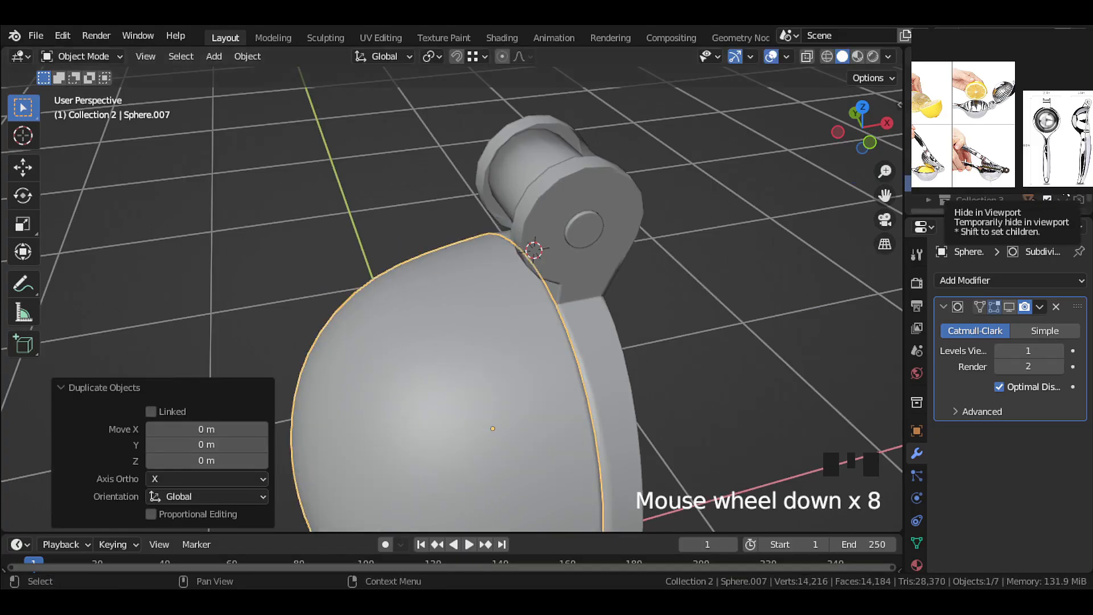
pyautogui.click(1062, 200)
pyautogui.scroll(-2, 1062, 199)
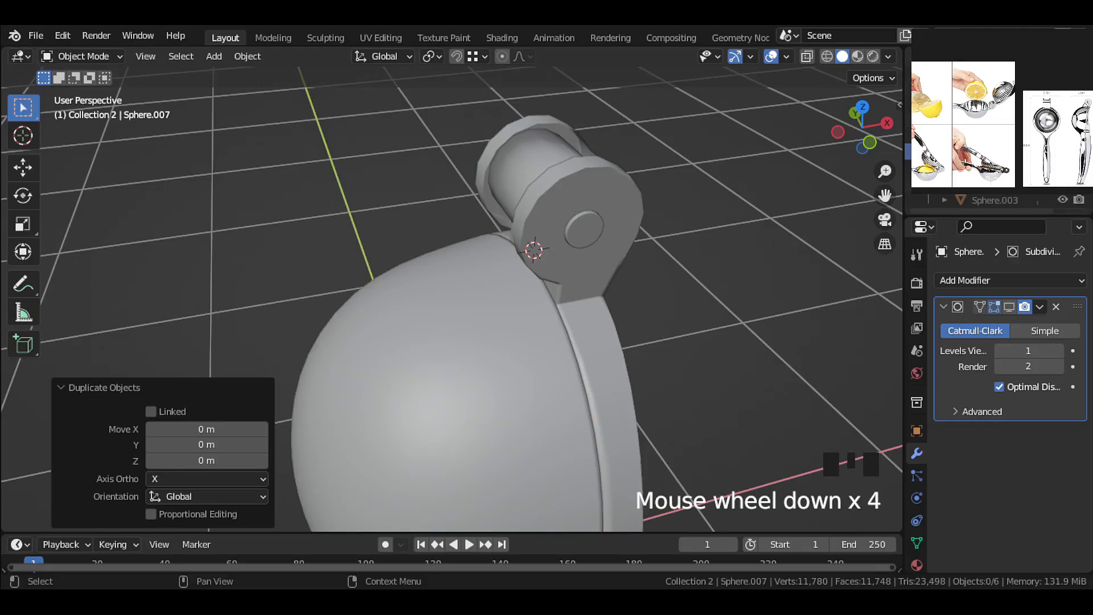
# Isolate the hollow hinge cylinder in local view and open its mesh for editing.
pyautogui.click(990, 151)
pyautogui.scroll(2, 578, 279)
pyautogui.rightClick(578, 279)
pyautogui.press('Tab')
pyautogui.press('Tab')
pyautogui.moveTo(578, 279); pyautogui.dragTo(643, 267, button='middle')
pyautogui.rightClick(584, 148)
pyautogui.scroll(1, 570, 240)
pyautogui.keyDown('shift'); pyautogui.moveTo(584, 149); pyautogui.dragTo(573, 256, button='middle'); pyautogui.keyUp('shift')
pyautogui.press('KP_Divide')
pyautogui.press('Tab')
pyautogui.scroll(2, 573, 256)
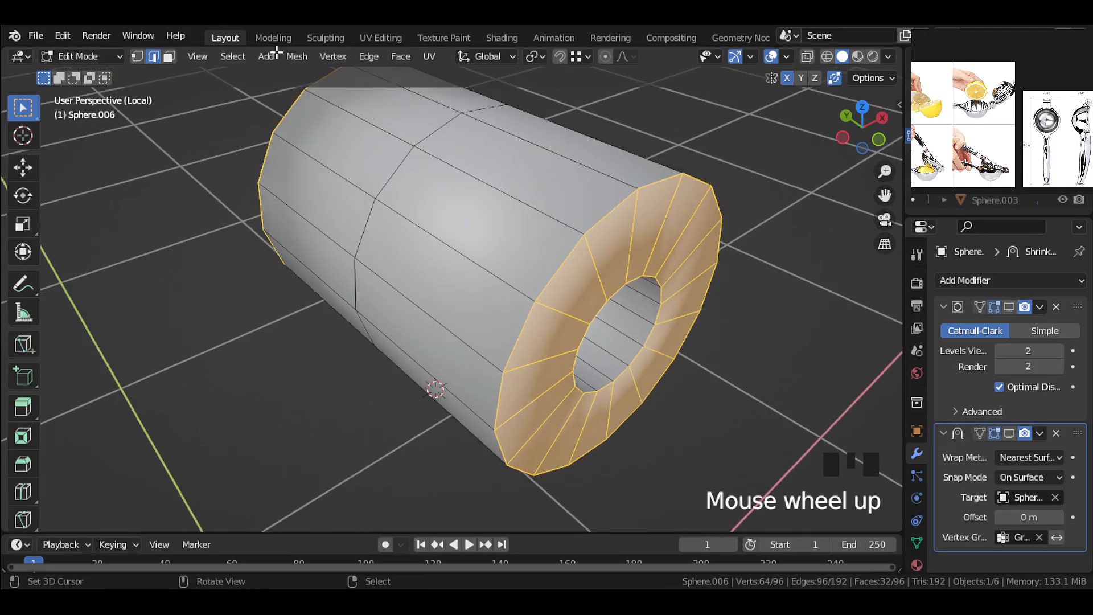
# Bevel the outer and inner rim edge loops at both ends of the hollow hinge cylinder using two segments.
pyautogui.click(154, 57)
pyautogui.keyDown('alt'); pyautogui.rightClick(562, 267); pyautogui.keyUp('alt')
pyautogui.keyDown('alt'); pyautogui.keyDown('shift'); pyautogui.rightClick(593, 318); pyautogui.keyUp('shift'); pyautogui.keyUp('alt')
pyautogui.moveTo(586, 318); pyautogui.dragTo(694, 316, button='middle')
pyautogui.keyDown('alt'); pyautogui.keyDown('shift'); pyautogui.rightClick(423, 185); pyautogui.keyUp('shift'); pyautogui.keyUp('alt')
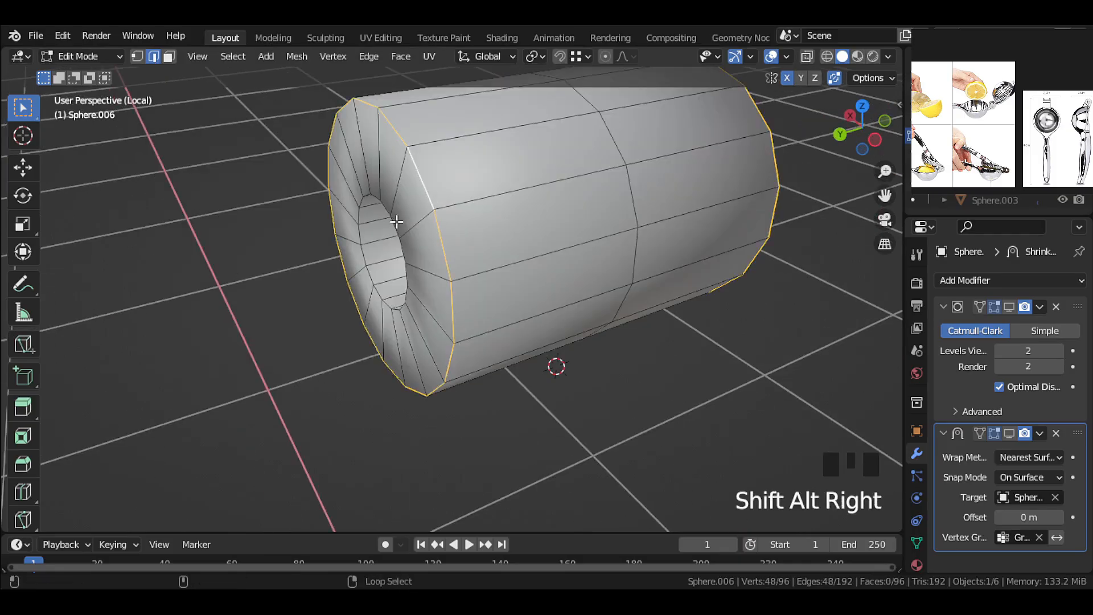
pyautogui.moveTo(397, 221); pyautogui.dragTo(683, 227, button='middle')
pyautogui.hotkey('ctrl', 'b')
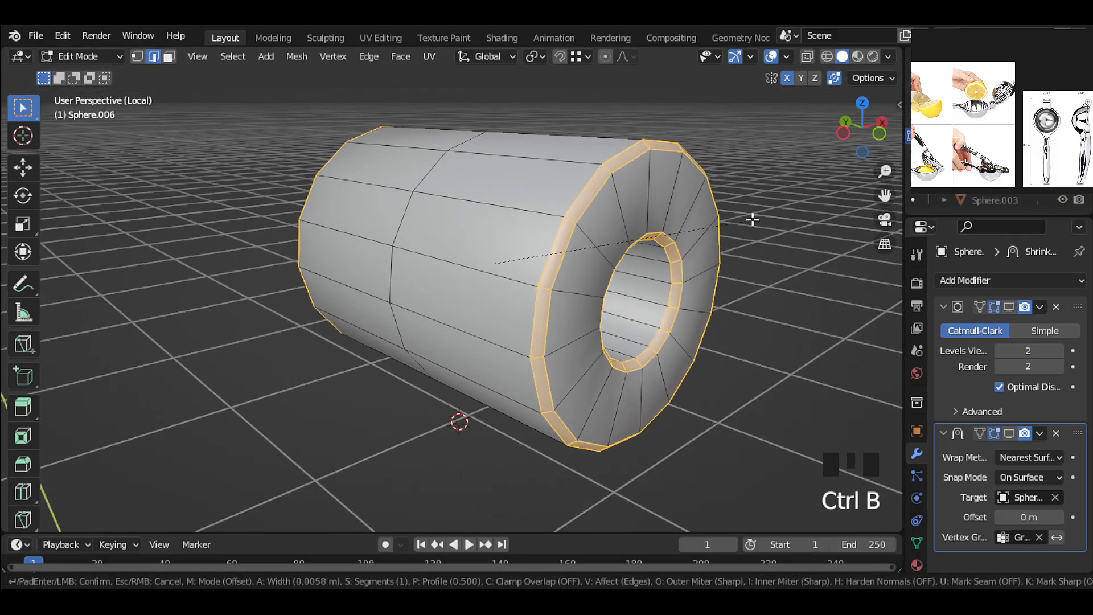
pyautogui.scroll(1, 752, 219)
pyautogui.click(756, 216)
pyautogui.moveTo(182, 307); pyautogui.dragTo(227, 306)
pyautogui.moveTo(513, 273); pyautogui.dragTo(540, 300, button='middle')
# Leave local view, add a loop cut around the hinge cylinder, and slide it close to the nearer housing plate.
pyautogui.press('Tab')
pyautogui.press('KP_Divide')
pyautogui.press('Tab')
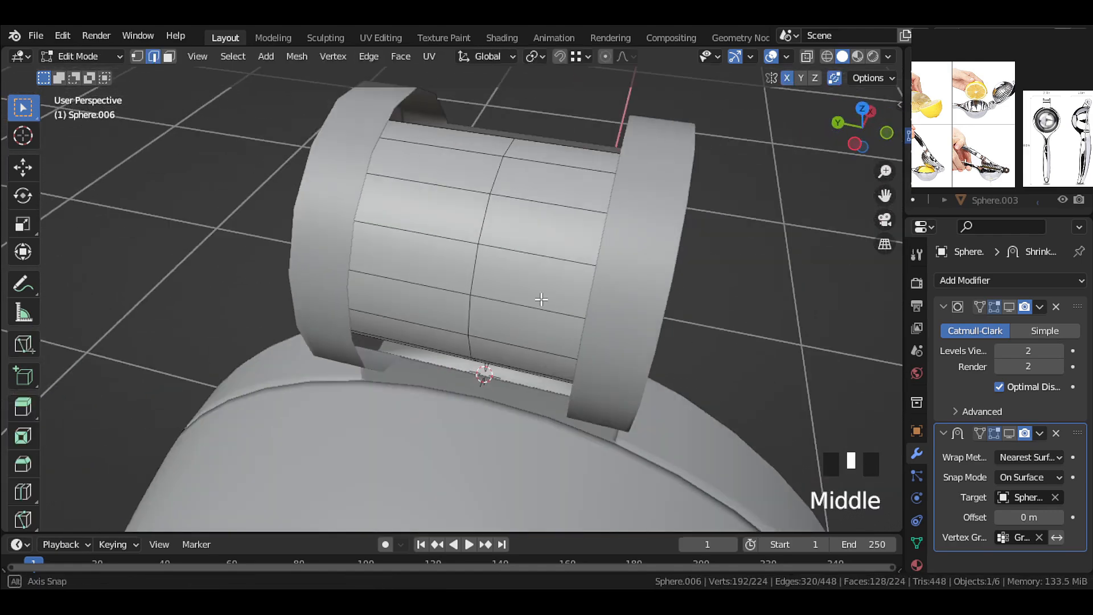
pyautogui.scroll(2, 541, 299)
pyautogui.hotkey('ctrl', 'r')
pyautogui.click(597, 253)
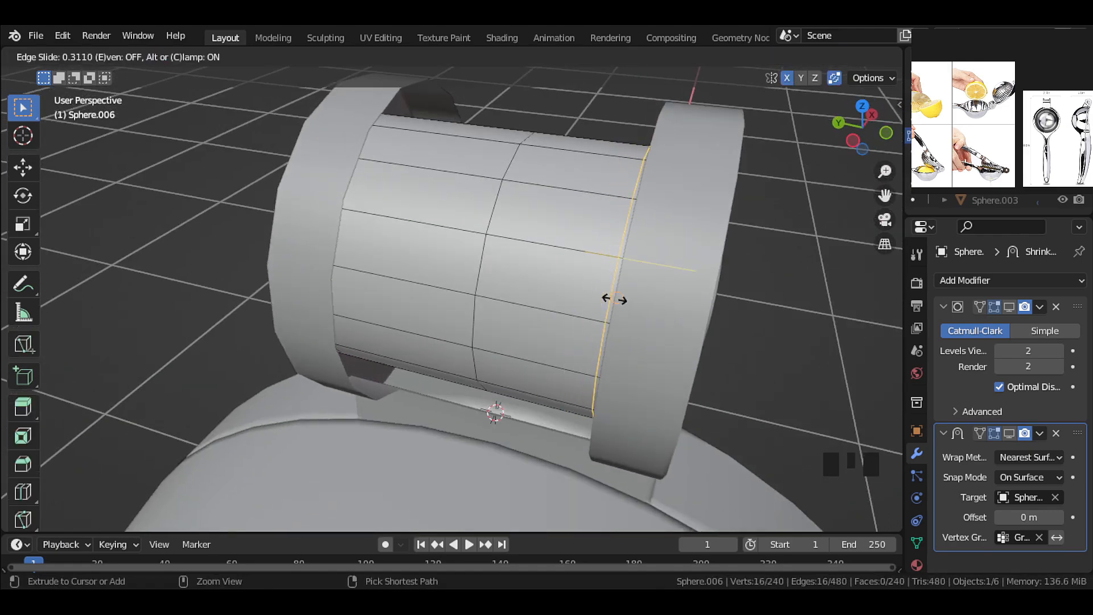
pyautogui.click(615, 298)
pyautogui.moveTo(615, 298); pyautogui.dragTo(561, 332, button='middle')
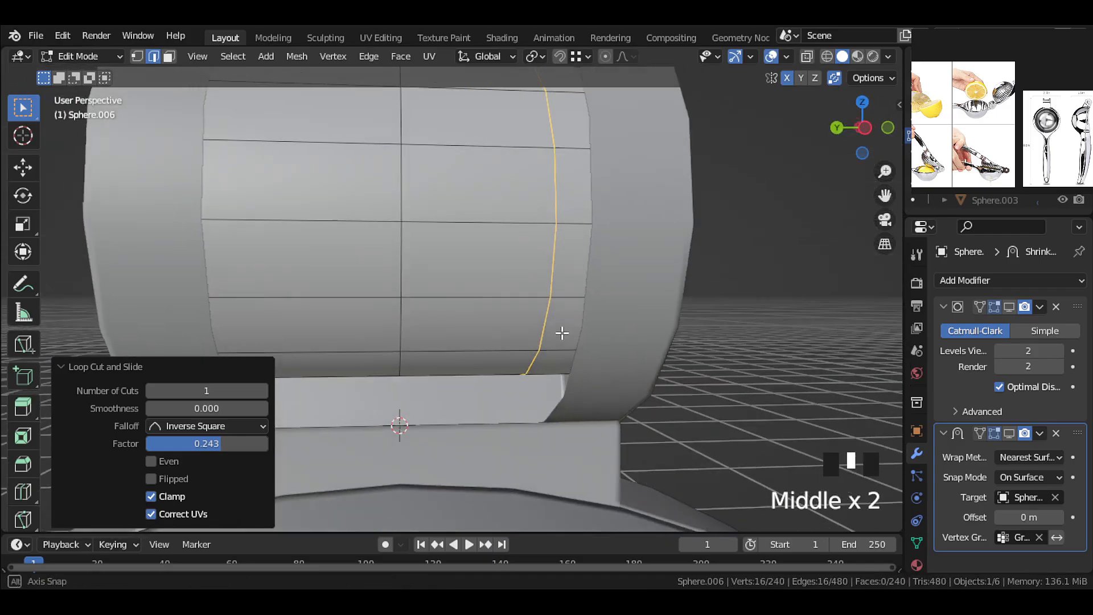
pyautogui.press('g')
pyautogui.press('g')
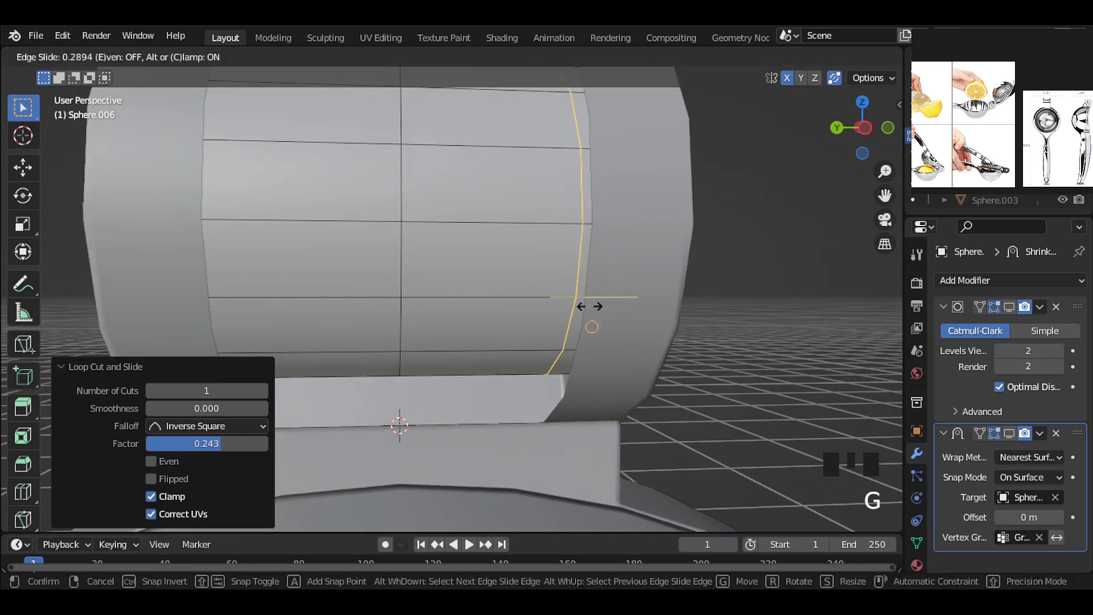
pyautogui.click(581, 324)
pyautogui.scroll(-2, 398, 285)
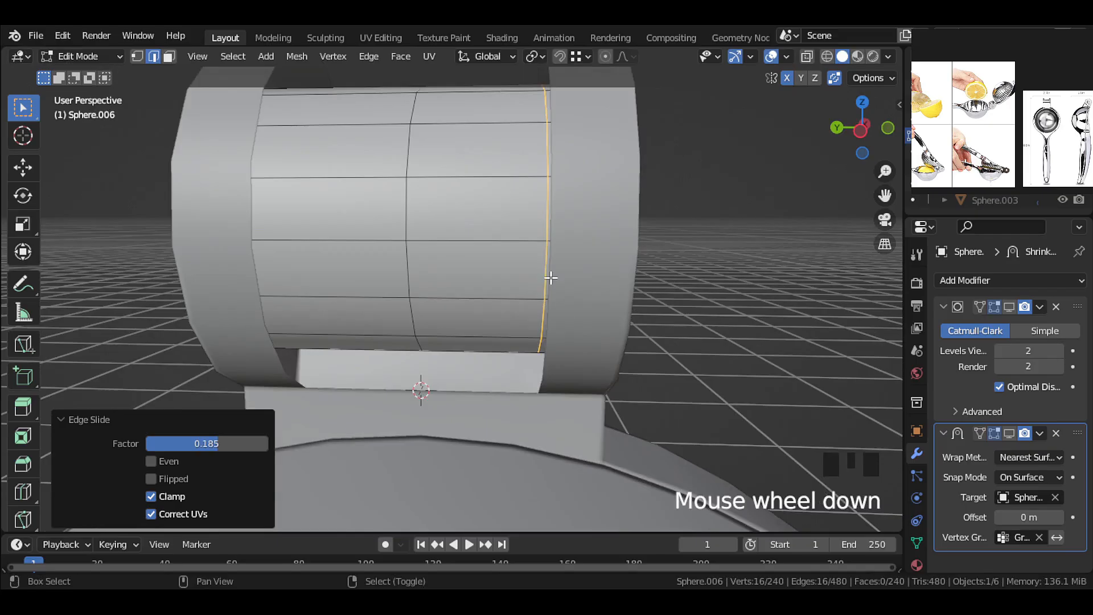
# Add a second loop cut near the cylinder's opposite end, slid outward by a factor of about 0.383.
pyautogui.keyDown('shift'); pyautogui.moveTo(398, 284); pyautogui.dragTo(376, 289, button='middle'); pyautogui.keyUp('shift')
pyautogui.hotkey('ctrl', 'r')
pyautogui.click(367, 267)
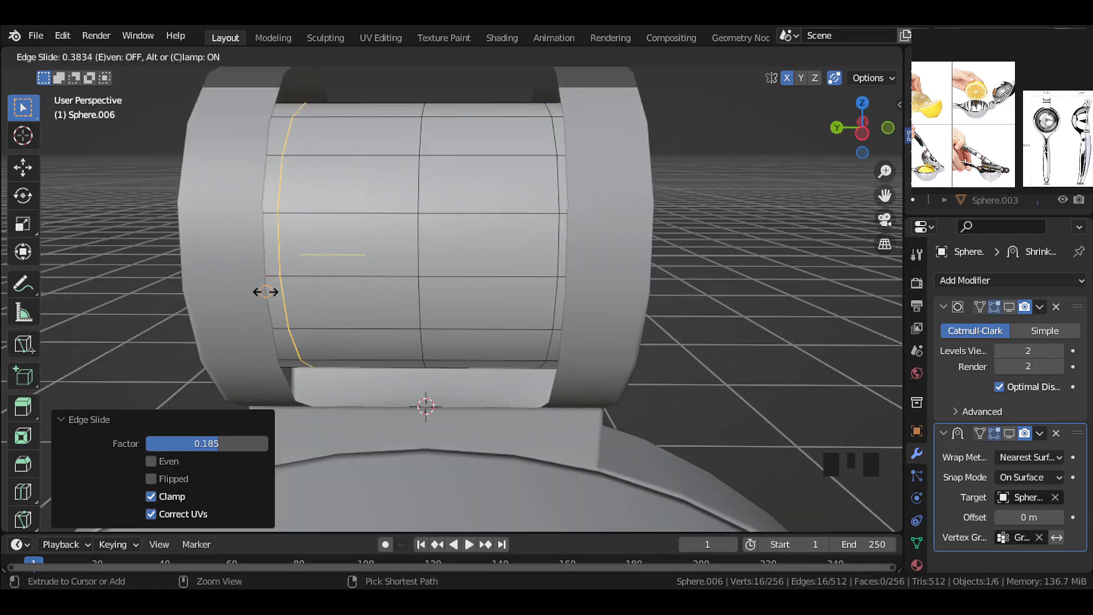
pyautogui.click(265, 292)
# Slide the cylinder's end support loop slightly inward, away from the housing plate, by a factor of about -0.066.
pyautogui.scroll(-2, 523, 251)
pyautogui.press('KP_1')
pyautogui.press('KP_3')
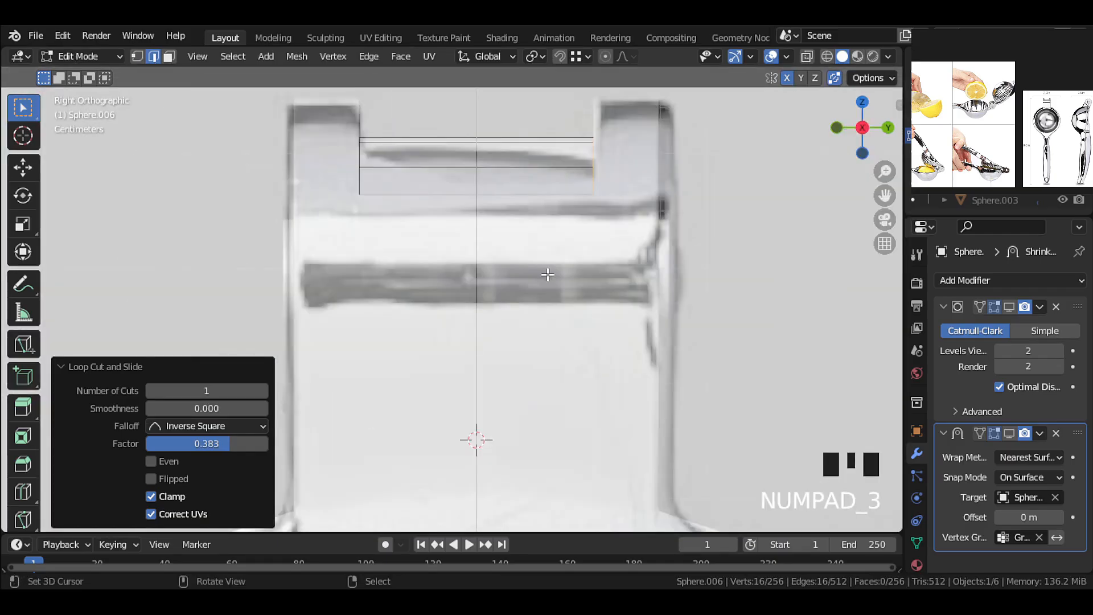
pyautogui.hotkey('shift', 'z')
pyautogui.keyDown('shift'); pyautogui.moveTo(578, 214); pyautogui.dragTo(634, 258, button='middle'); pyautogui.keyUp('shift')
pyautogui.scroll(2, 626, 257)
pyautogui.keyDown('alt'); pyautogui.rightClick(410, 170); pyautogui.keyUp('alt')
pyautogui.hotkey('shift', 'z')
pyautogui.scroll(-2, 505, 275)
pyautogui.moveTo(432, 168); pyautogui.dragTo(558, 211, button='middle')
pyautogui.press('g')
pyautogui.press('g')
pyautogui.rightClick(696, 147)
pyautogui.scroll(-1, 575, 204)
pyautogui.press('g')
pyautogui.press('g')
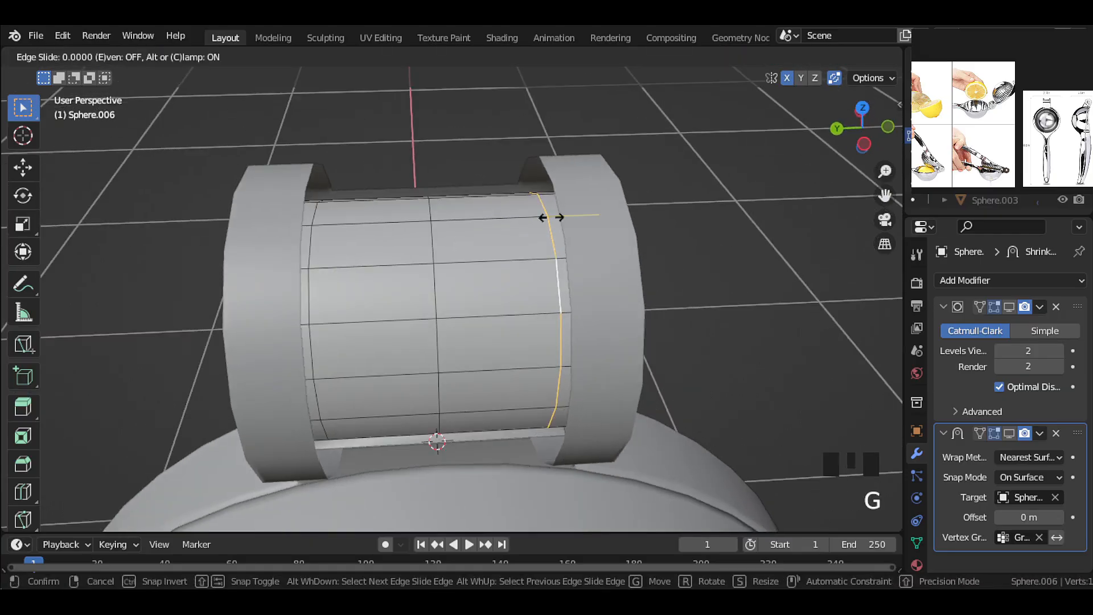
pyautogui.click(493, 219)
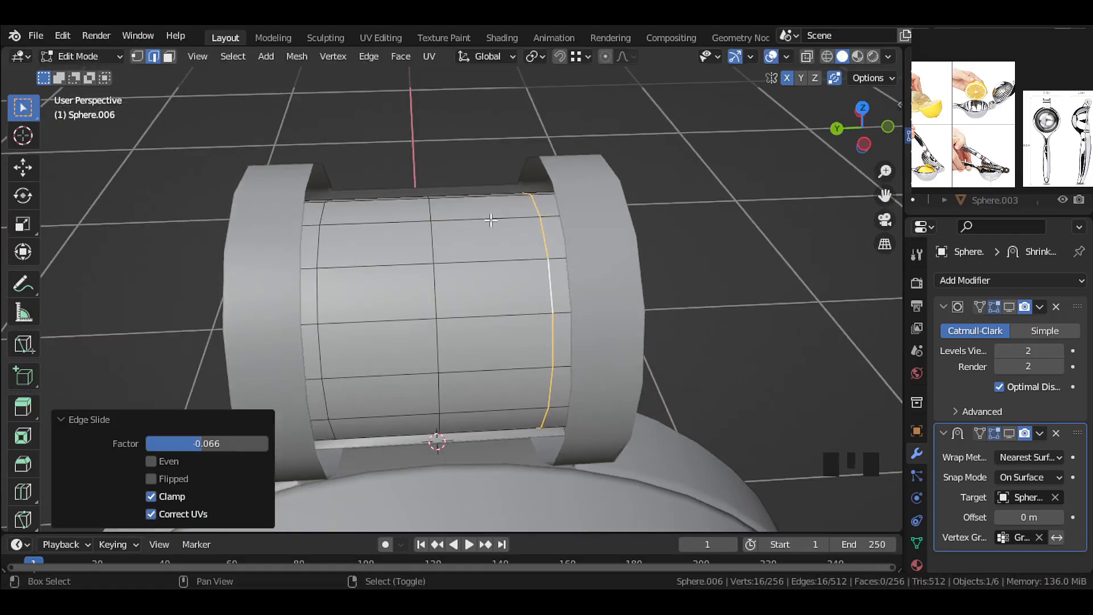
# Remove the cylinder's Shrinkwrap modifier, then duplicate the cylinder in place and hide the copy in the viewport.
pyautogui.press('Tab')
pyautogui.moveTo(490, 220); pyautogui.dragTo(455, 285, button='middle')
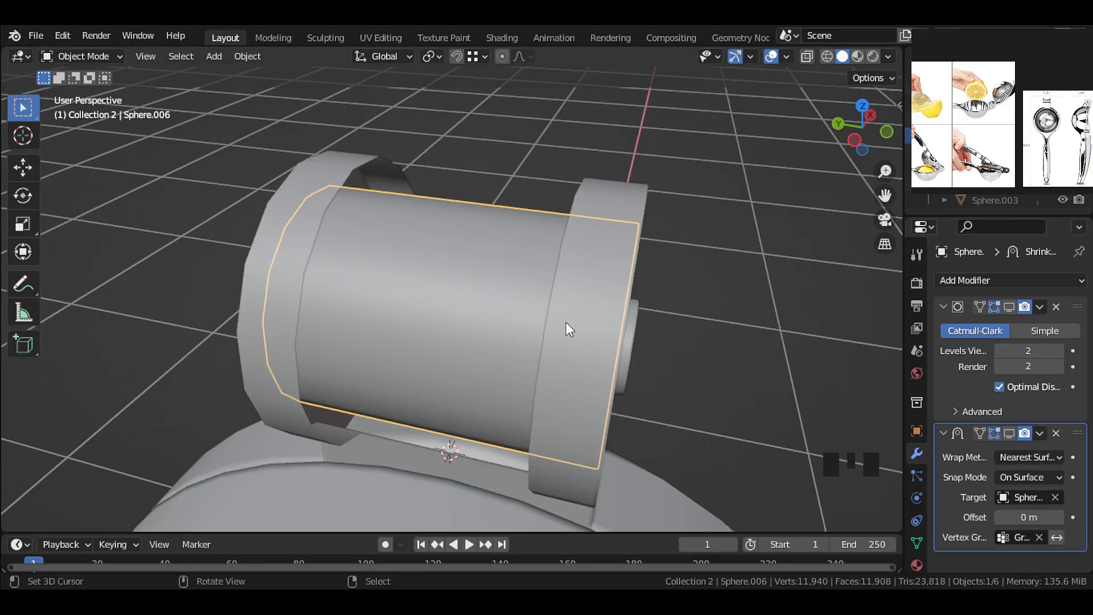
pyautogui.click(1057, 434)
pyautogui.hotkey('shift', 'd')
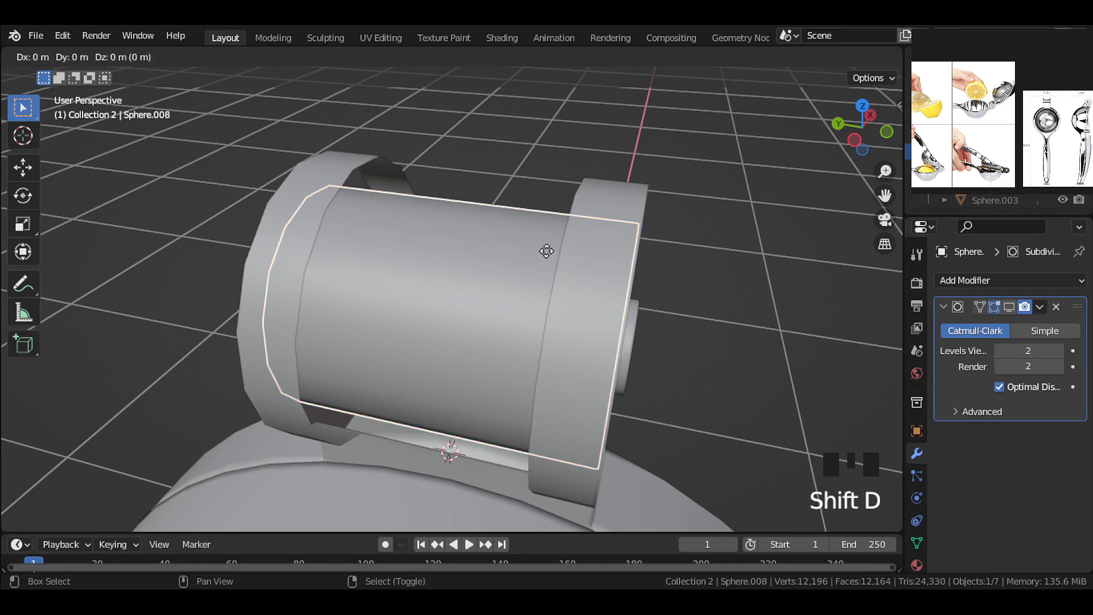
pyautogui.press('Escape')
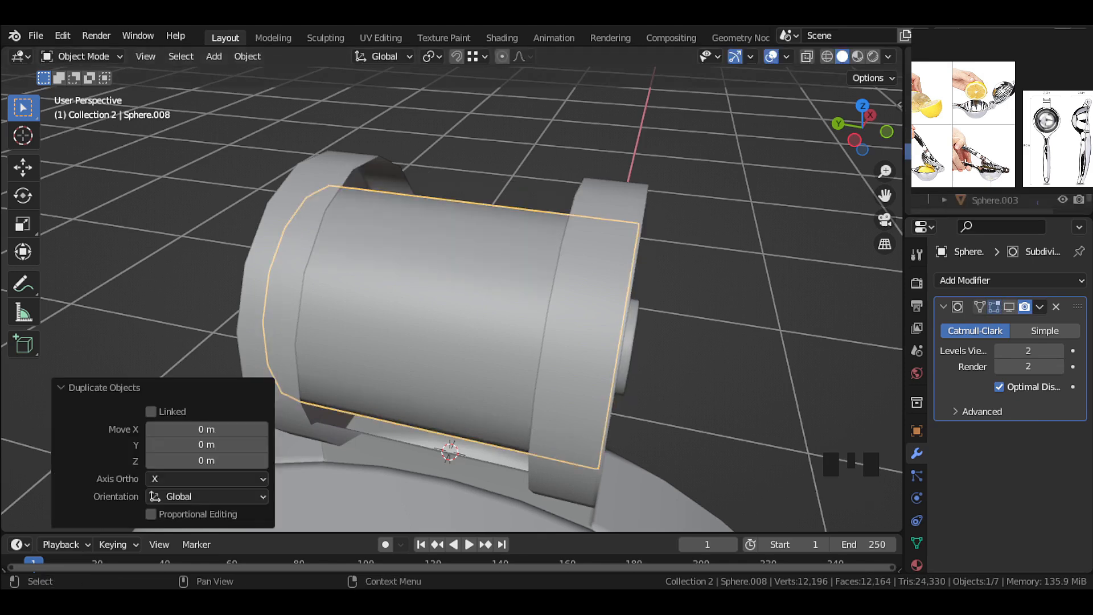
pyautogui.click(1062, 152)
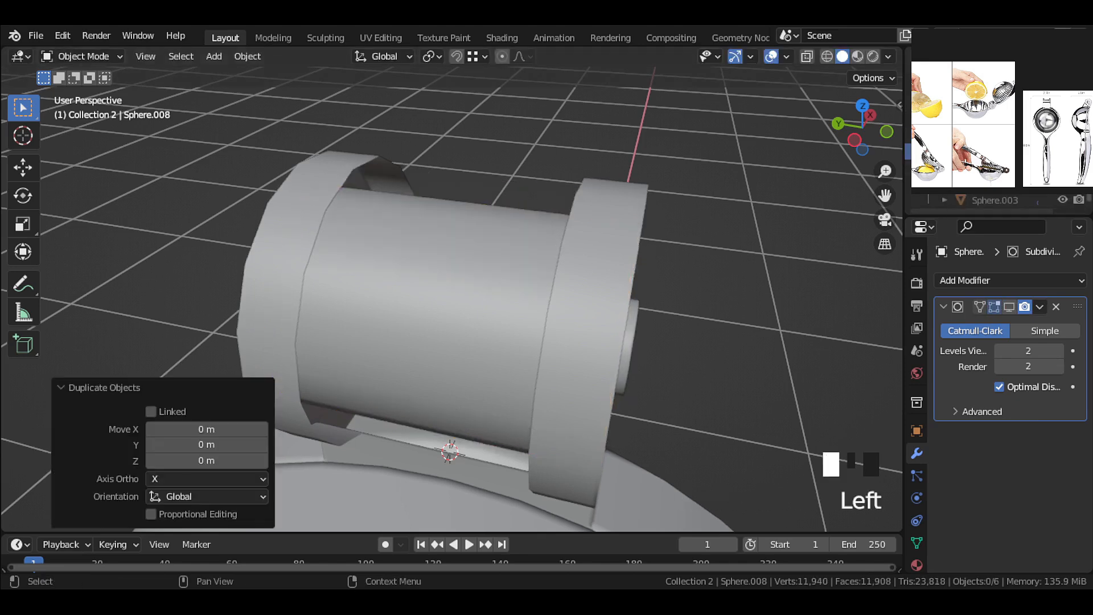
# Open the bowl's mesh and slide the selected short edge row along its surface to the foot of the reference hinge support.
pyautogui.scroll(-3, 480, 301)
pyautogui.moveTo(559, 255); pyautogui.dragTo(583, 279, button='middle')
pyautogui.rightClick(466, 336)
pyautogui.press('Tab')
pyautogui.scroll(3, 583, 278)
pyautogui.moveTo(583, 279); pyautogui.dragTo(633, 318, button='middle')
pyautogui.press('KP_1')
pyautogui.scroll(3, 512, 316)
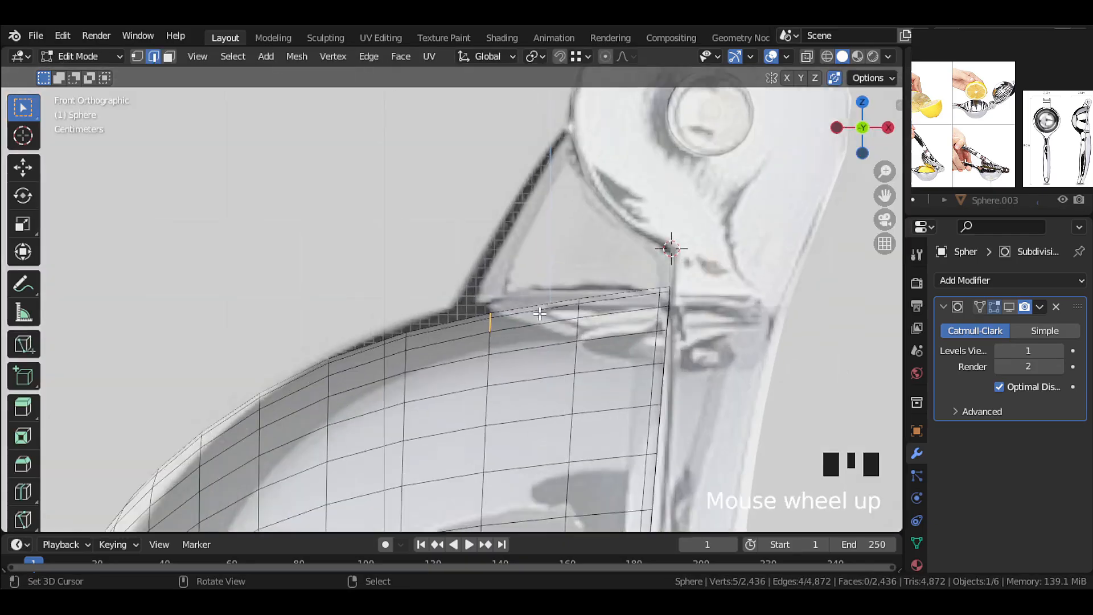
pyautogui.press('g')
pyautogui.press('g')
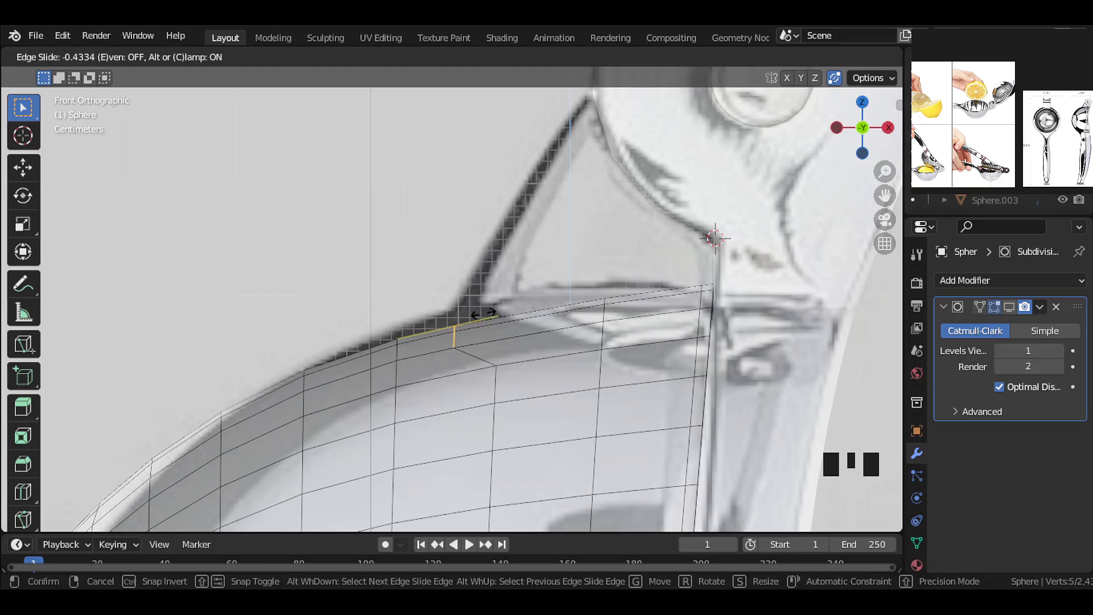
pyautogui.click(483, 315)
# Fine-tune the position of the same bowl edge row with another edge slide.
pyautogui.moveTo(484, 315); pyautogui.dragTo(518, 357, button='middle')
pyautogui.scroll(-2, 573, 393)
pyautogui.moveTo(573, 393); pyautogui.dragTo(561, 358, button='middle')
pyautogui.press('g')
pyautogui.press('g')
pyautogui.click(499, 322)
# Select the rectangular patch of bowl faces in front of the hinge housing, four faces wide and three deep.
pyautogui.click(169, 57)
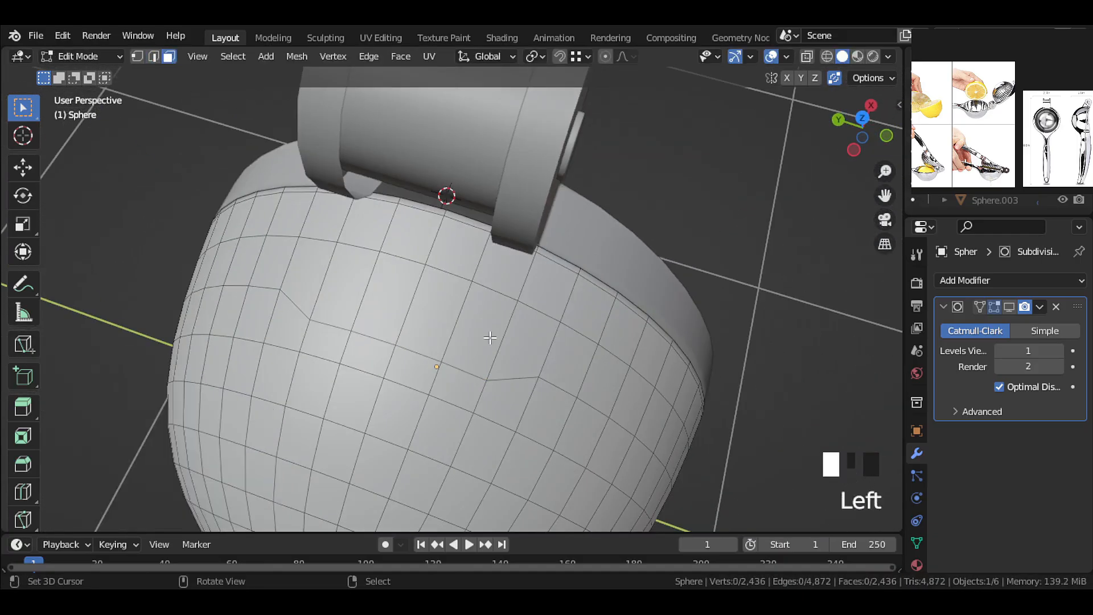
pyautogui.rightClick(479, 331)
pyautogui.keyDown('ctrl'); pyautogui.keyDown('shift'); pyautogui.rightClick(373, 234); pyautogui.keyUp('shift'); pyautogui.keyUp('ctrl')
pyautogui.scroll(2, 373, 235)
pyautogui.hotkey('ctrl', 'z')
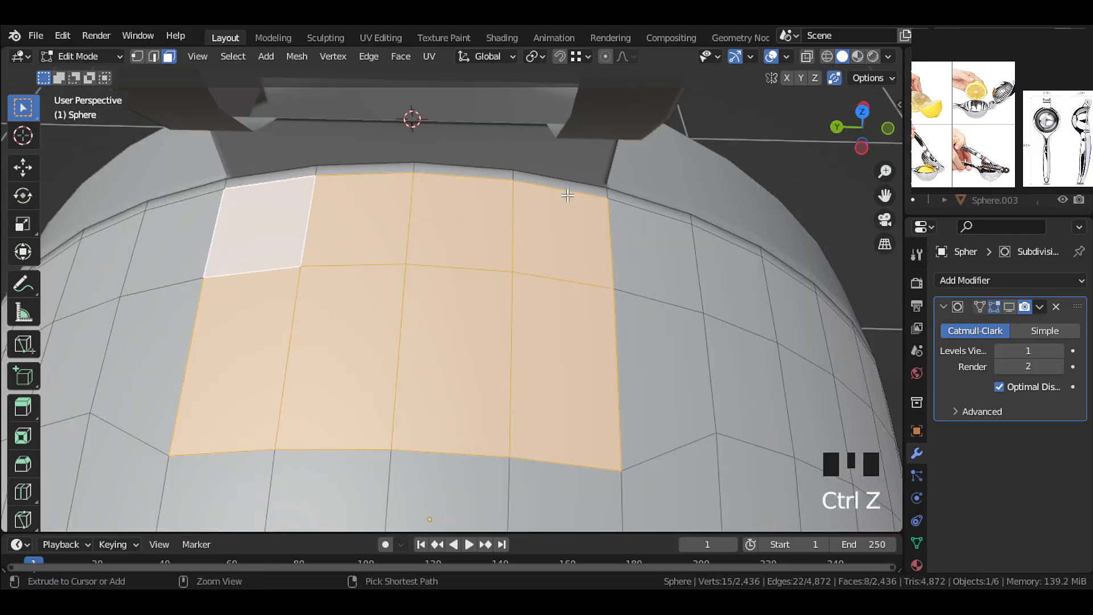
pyautogui.keyDown('ctrl'); pyautogui.keyDown('shift'); pyautogui.rightClick(486, 215); pyautogui.keyUp('shift'); pyautogui.keyUp('ctrl')
# Extrude the selected bowl faces outward about 0.041 m and flatten them with a Z scale of 0.
pyautogui.press('KP_1')
pyautogui.keyDown('shift'); pyautogui.moveTo(486, 215); pyautogui.dragTo(547, 245, button='middle'); pyautogui.keyUp('shift')
pyautogui.press('e')
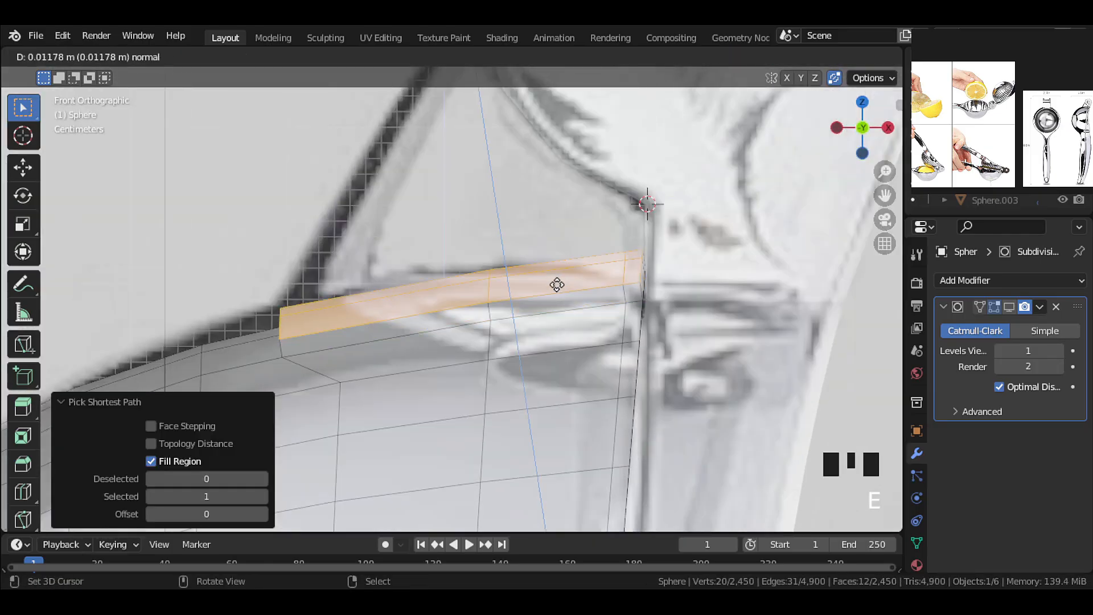
pyautogui.click(576, 239)
pyautogui.press('s')
pyautogui.press('z')
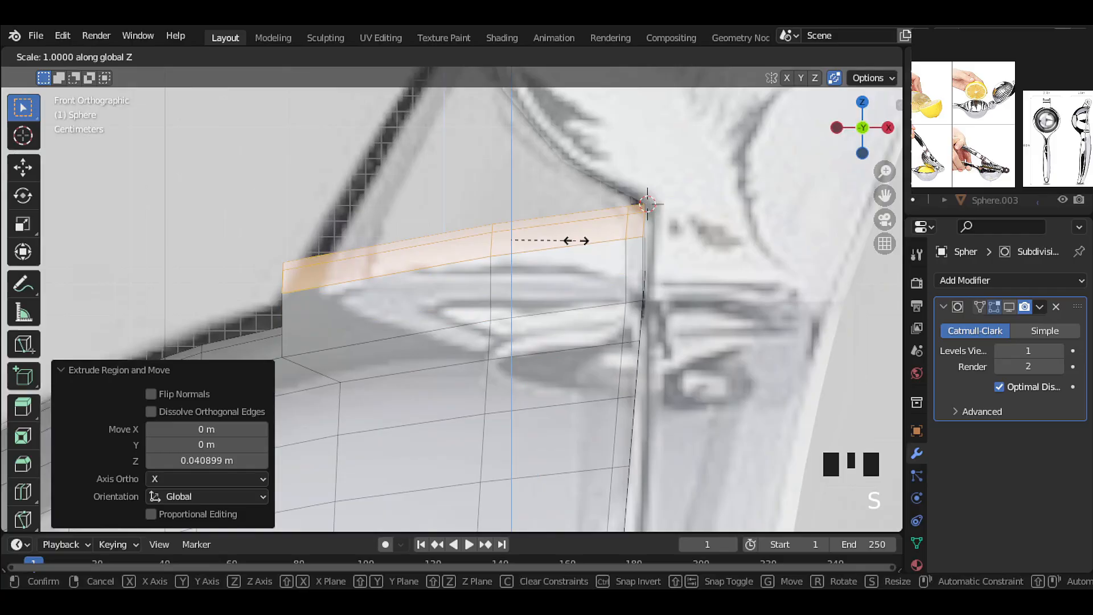
pyautogui.press('0')
pyautogui.click(576, 239)
# Raise the flattened top faces along Z to align with the corner where the reference hinge circle meets the housing.
pyautogui.press('g')
pyautogui.press('z')
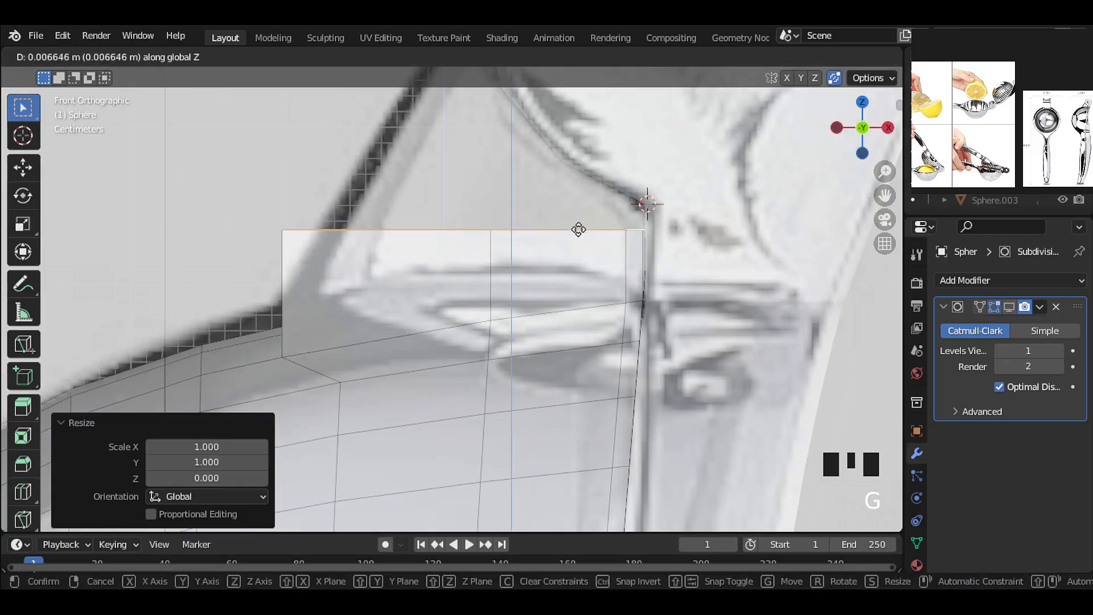
pyautogui.click(599, 139)
pyautogui.keyDown('shift'); pyautogui.moveTo(676, 198); pyautogui.dragTo(476, 264, button='middle'); pyautogui.keyUp('shift')
pyautogui.scroll(7, 476, 263)
pyautogui.hotkey('shift', 'z')
pyautogui.moveTo(472, 200)
pyautogui.keyDown('shift'); pyautogui.mouseDown(button='middle')
pyautogui.moveTo(609, 300)
pyautogui.moveTo(512, 347)
pyautogui.mouseUp(button='middle'); pyautogui.keyUp('shift')
pyautogui.press('g')
pyautogui.press('z')
pyautogui.click(611, 282)
# Select the middle edges along the rear of the raised block and snap the 3D cursor to them.
pyautogui.scroll(-8, 604, 288)
pyautogui.hotkey('shift', 'z')
pyautogui.scroll(1, 443, 333)
pyautogui.scroll(2, 443, 333)
pyautogui.click(153, 56)
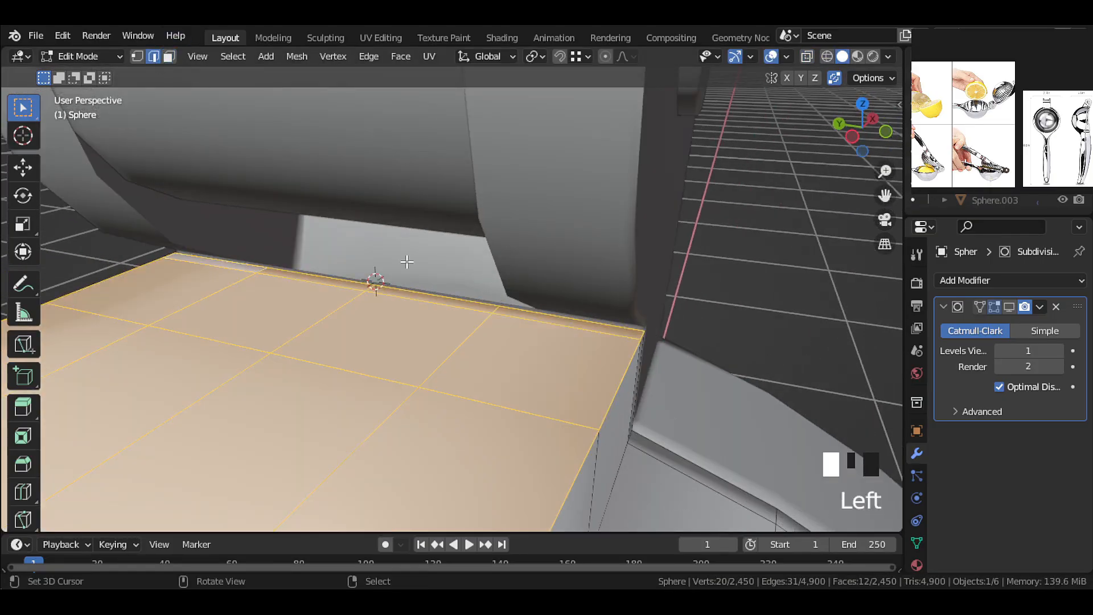
pyautogui.rightClick(379, 287)
pyautogui.hotkey('shift', 's')
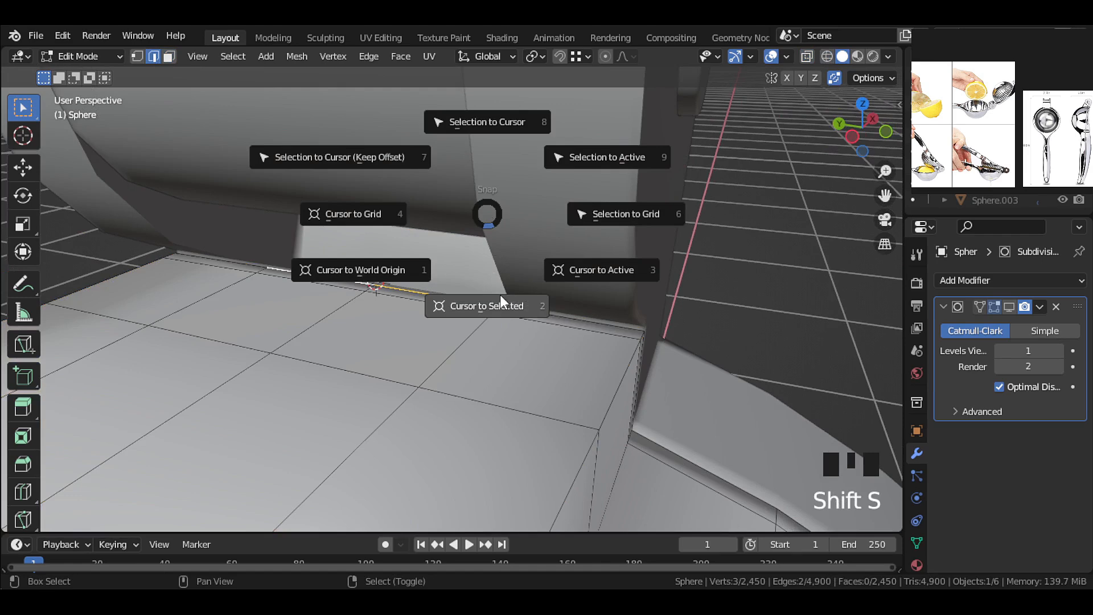
pyautogui.click(495, 304)
# Select all the top faces of the raised block and set the transform pivot point to 3D Cursor.
pyautogui.moveTo(495, 304); pyautogui.dragTo(432, 324, button='middle')
pyautogui.press('Tab')
pyautogui.scroll(-2, 434, 328)
pyautogui.scroll(-1, 434, 328)
pyautogui.press('Tab')
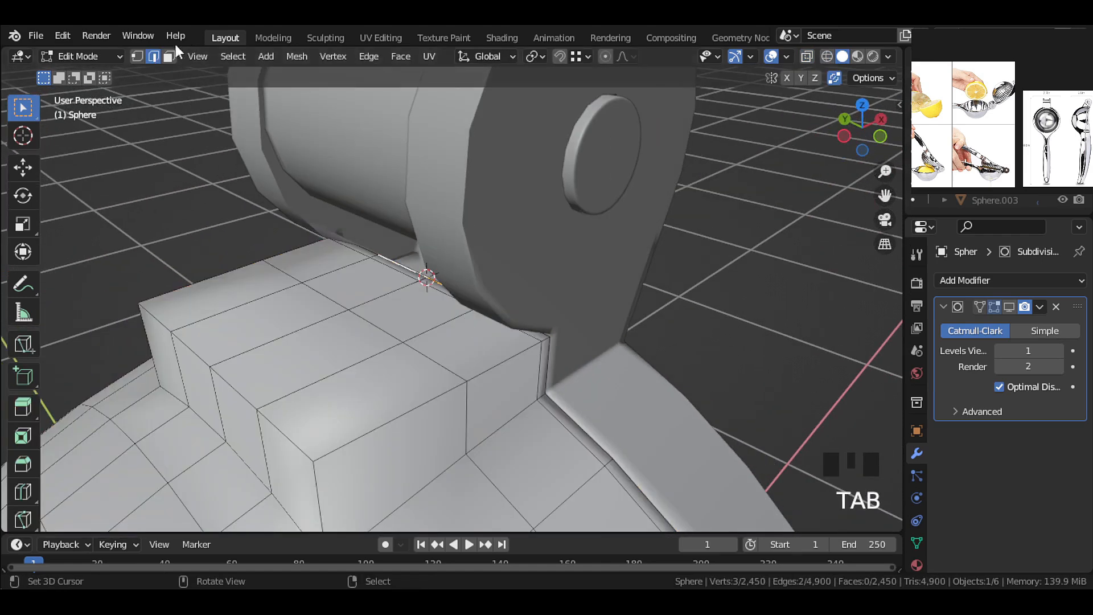
pyautogui.keyDown('ctrl'); pyautogui.keyDown('shift'); pyautogui.rightClick(236, 290); pyautogui.keyUp('shift'); pyautogui.keyUp('ctrl')
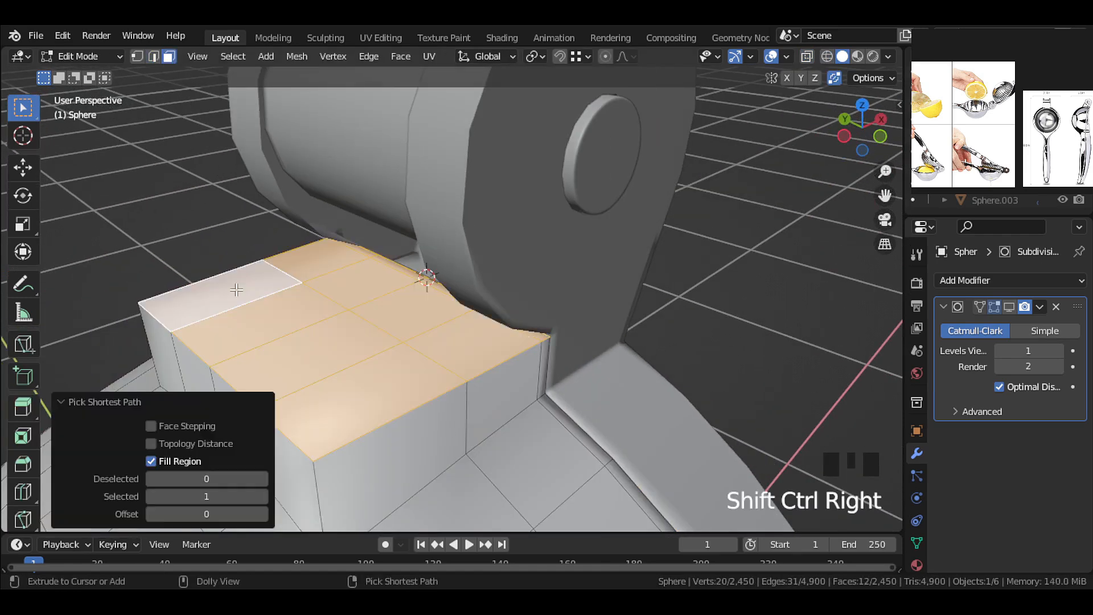
pyautogui.click(534, 56)
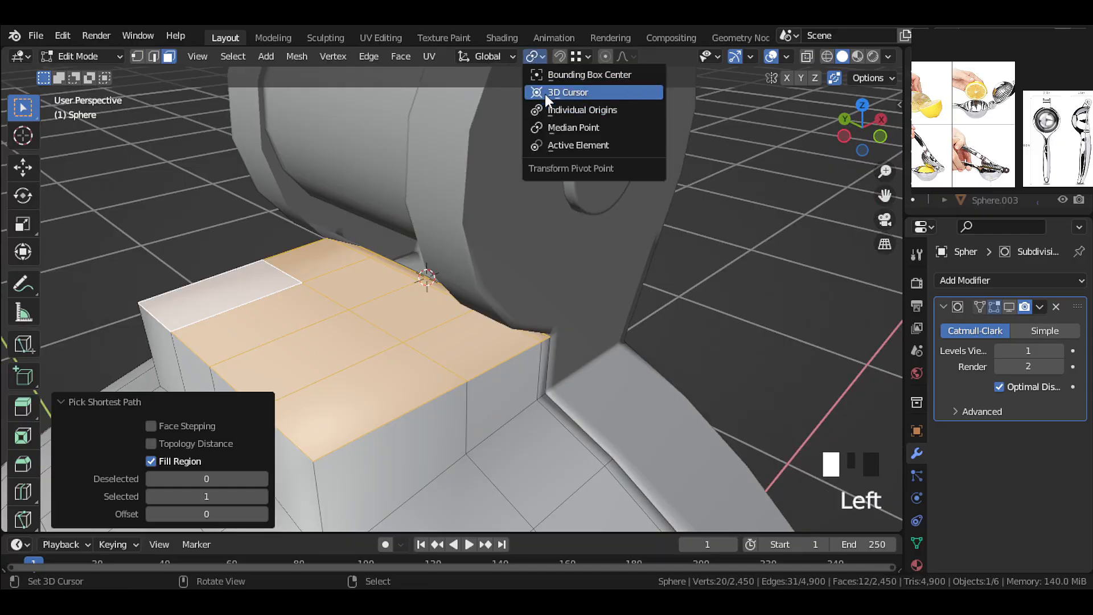
pyautogui.click(544, 94)
# Rotate the block's top faces about 50.5° around the 3D cursor and scale them along X by about 0.498.
pyautogui.press('KP_3')
pyautogui.press('KP_1')
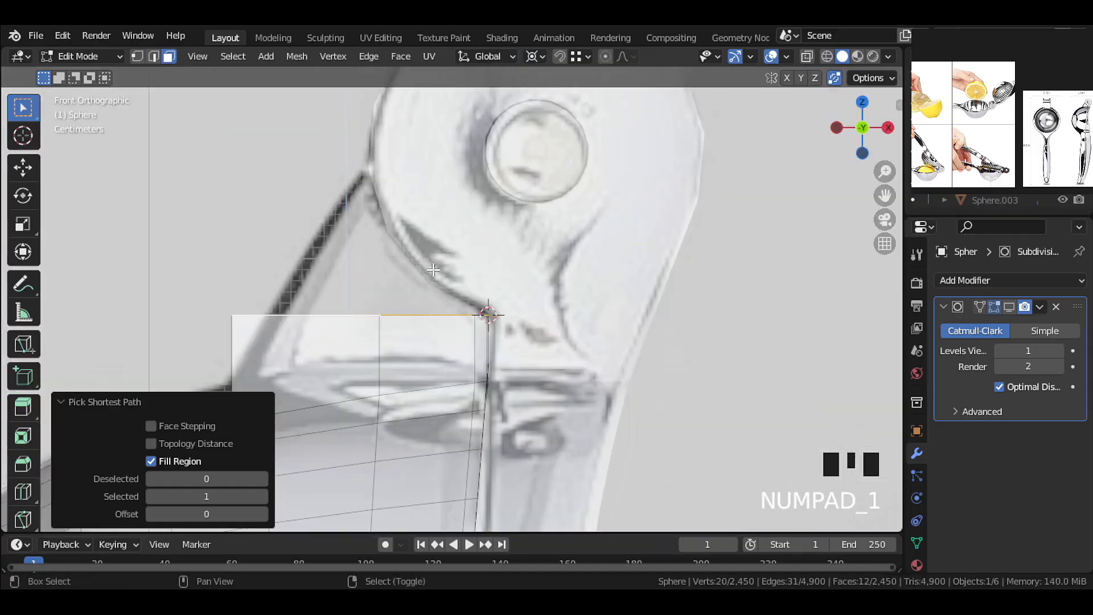
pyautogui.scroll(2, 408, 265)
pyautogui.press('r')
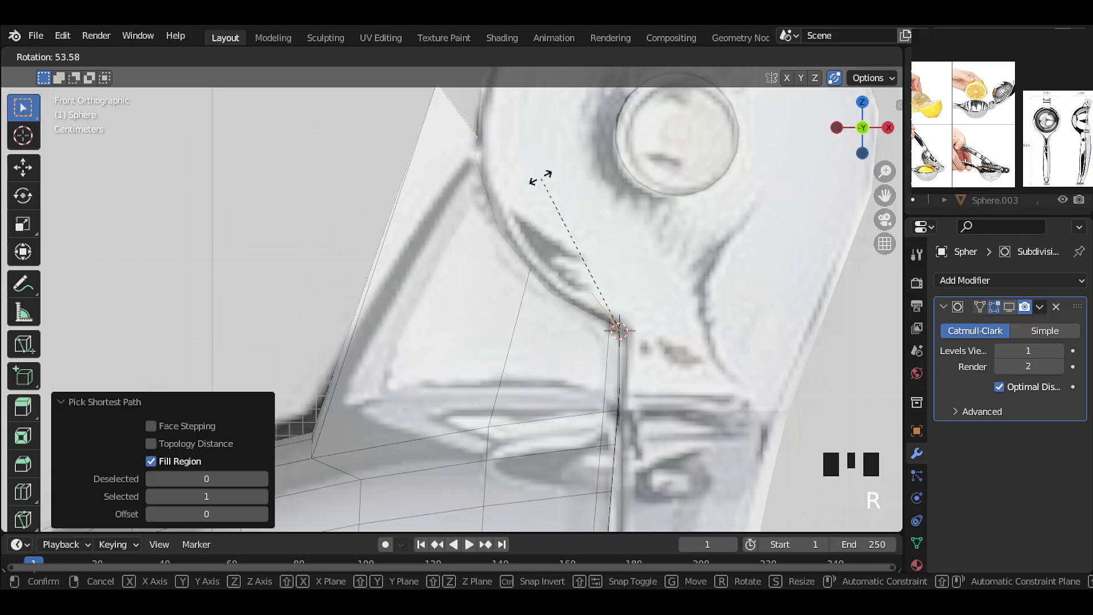
pyautogui.click(524, 182)
pyautogui.press('s')
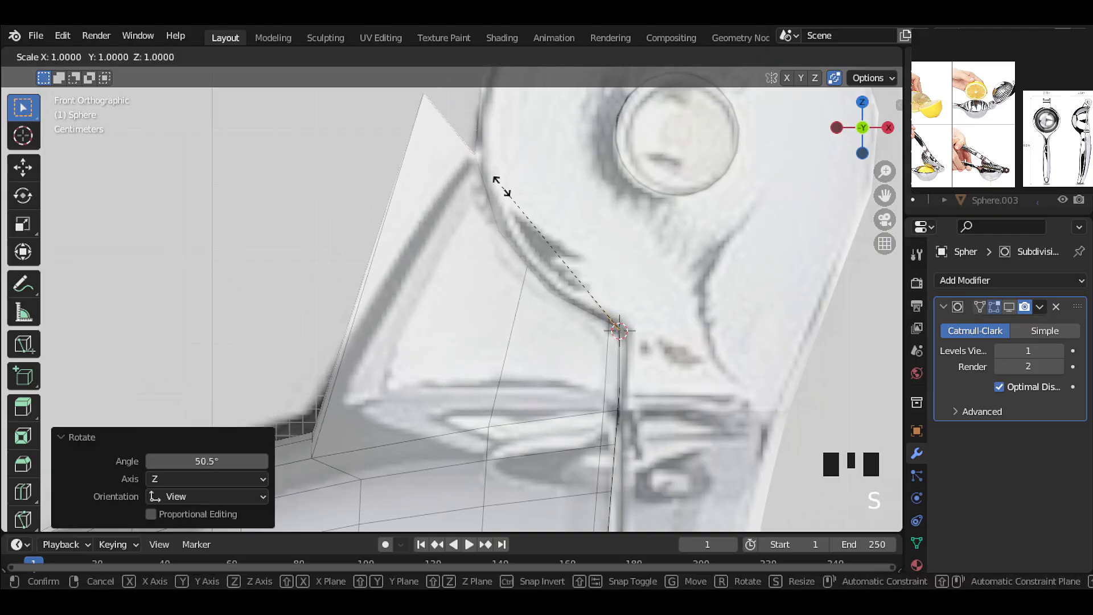
pyautogui.press('x')
pyautogui.click(592, 241)
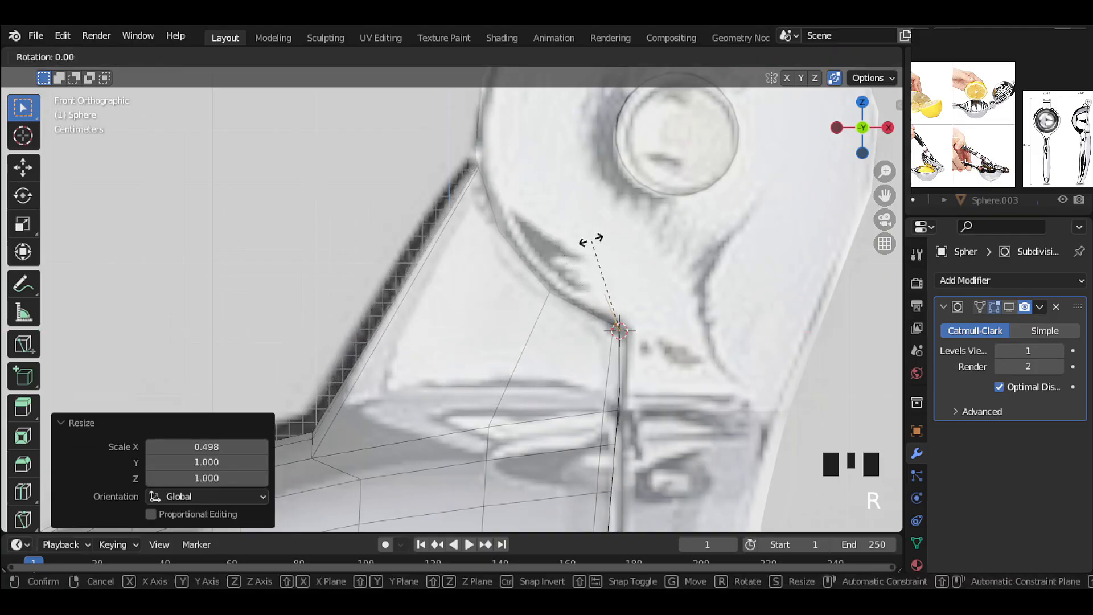
# Adjust the top faces' tilt against the reference support and scale them along X by about 0.833.
pyautogui.press('r')
pyautogui.click(617, 167)
pyautogui.press('s')
pyautogui.press('x')
pyautogui.click(510, 265)
# Refine the top faces' rotation and X scale to match the reference support's slope, ending with a 1.38° rotation.
pyautogui.press('r')
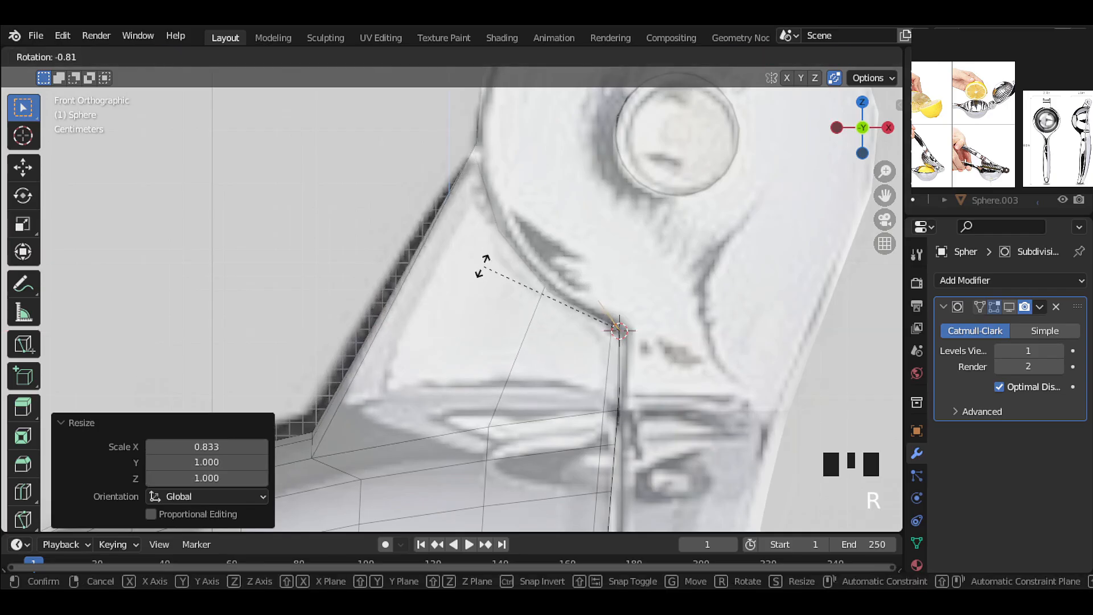
pyautogui.click(487, 244)
pyautogui.press('s')
pyautogui.press('x')
pyautogui.click(549, 191)
pyautogui.press('r')
pyautogui.click(428, 177)
pyautogui.press('s')
pyautogui.press('x')
pyautogui.click(408, 158)
pyautogui.press('r')
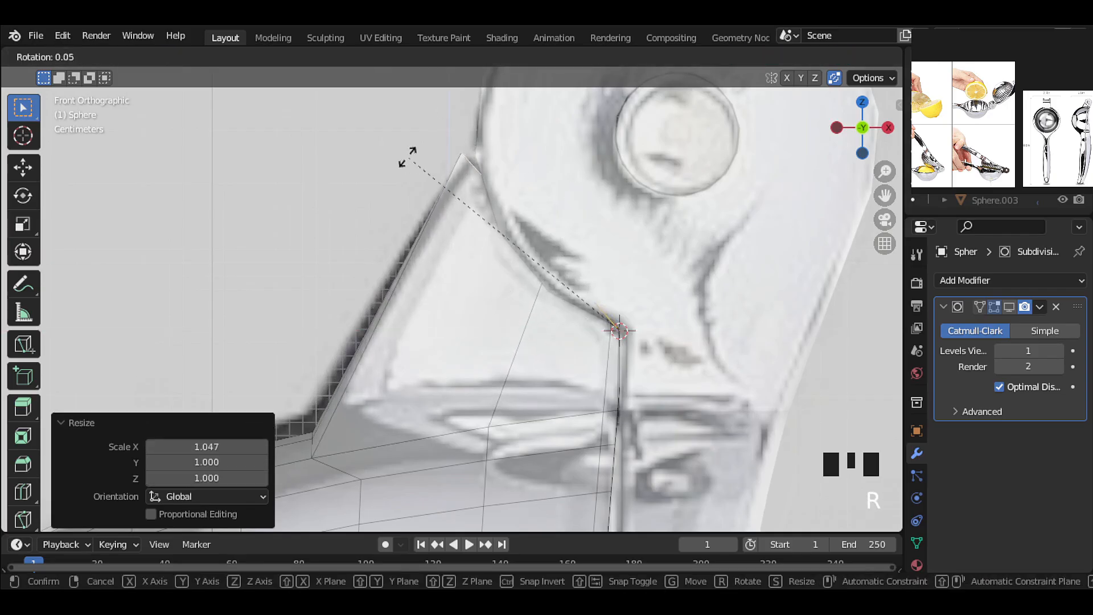
pyautogui.click(569, 66)
# Move the middle vertices of the support's curved side edge by about -0.0193 m in X and -0.0223 m in Z toward the reference curve.
pyautogui.moveTo(418, 251); pyautogui.dragTo(422, 343, button='middle')
pyautogui.scroll(2, 478, 241)
pyautogui.press('KP_1')
pyautogui.scroll(3, 525, 261)
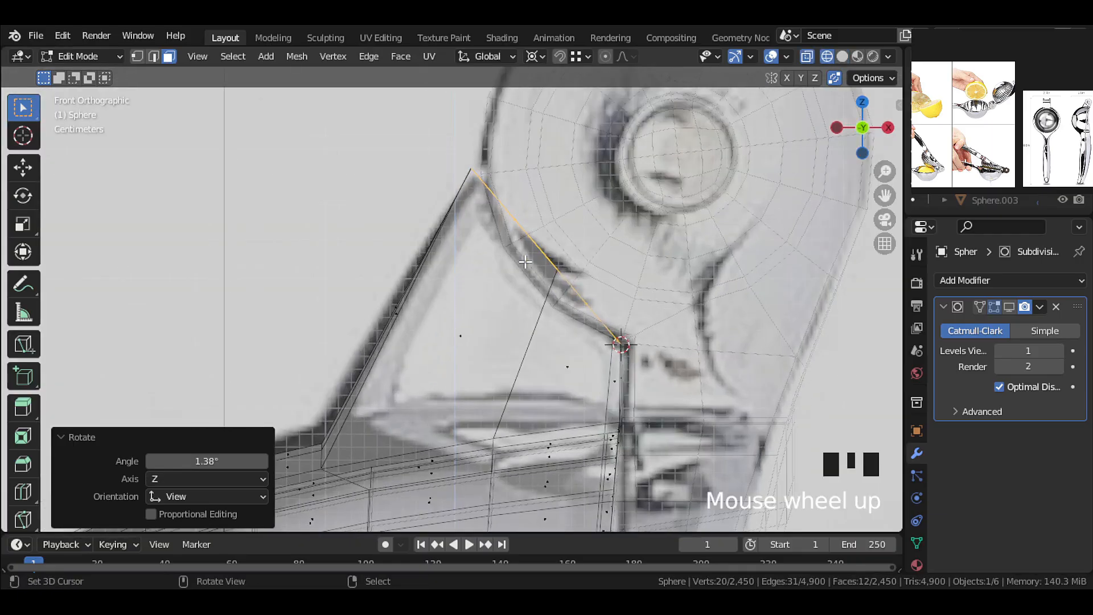
pyautogui.click(137, 57)
pyautogui.moveTo(527, 242); pyautogui.dragTo(528, 242)
pyautogui.scroll(2, 593, 257)
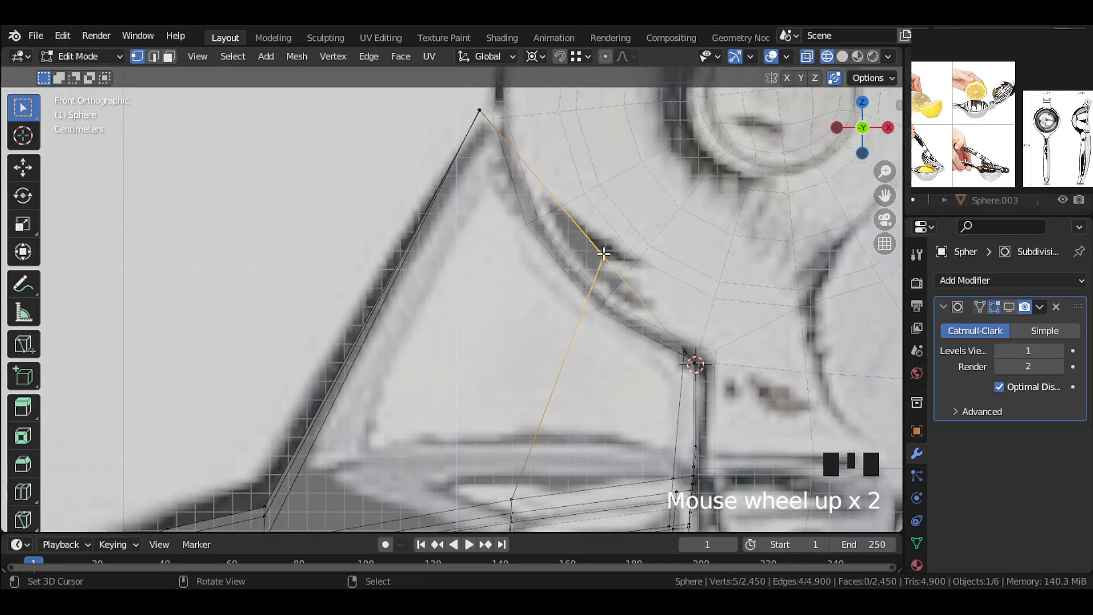
pyautogui.press('g')
pyautogui.press('g')
pyautogui.rightClick(569, 282)
pyautogui.press('g')
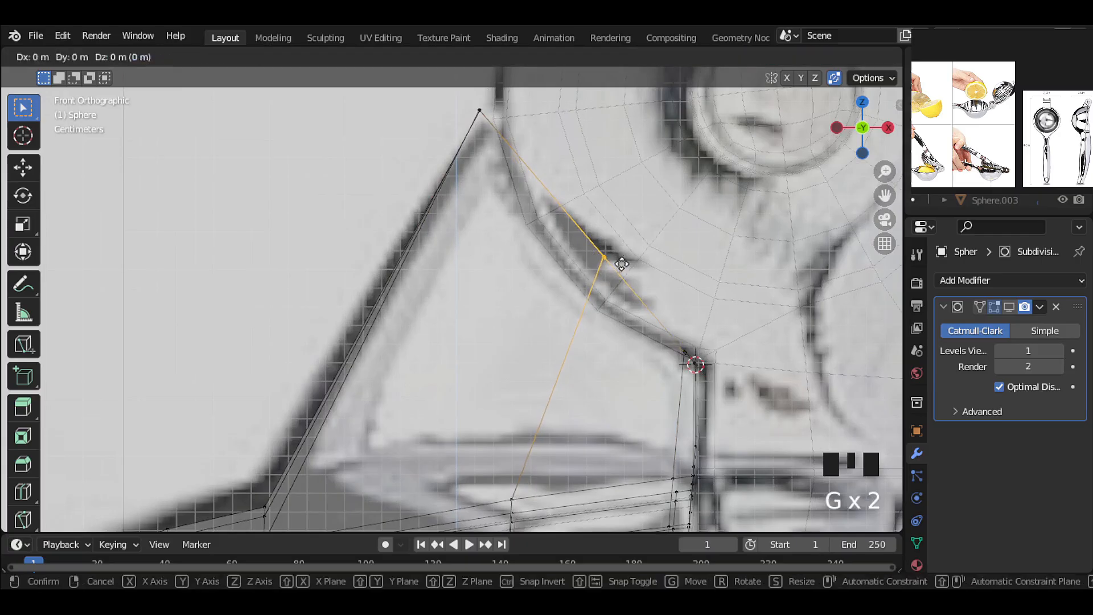
pyautogui.click(590, 301)
pyautogui.hotkey('shift', 'z')
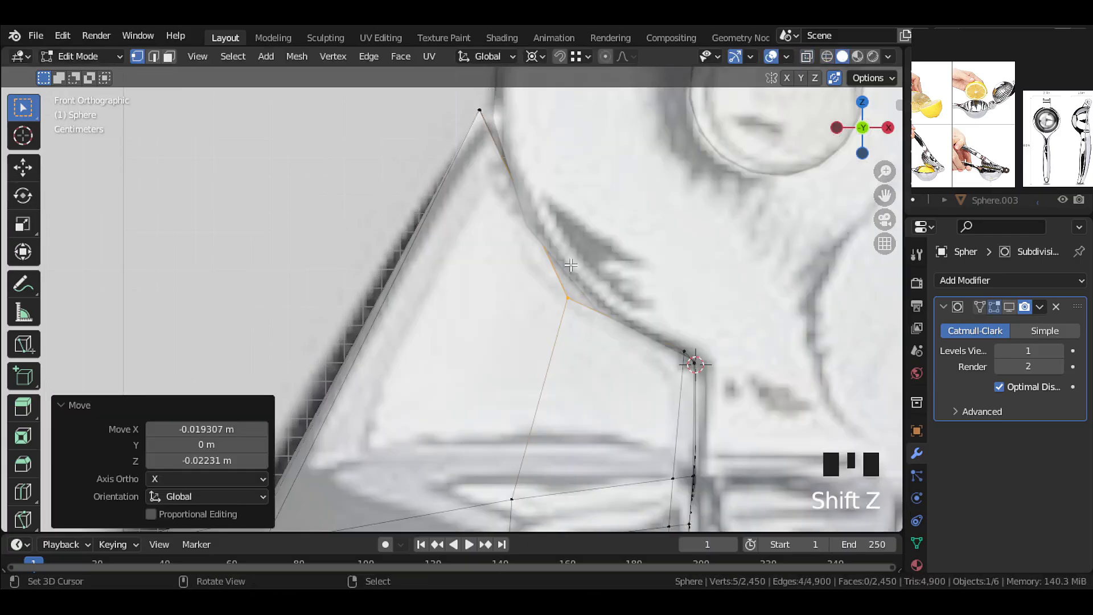
# Enable viewport display of the Subdivision modifiers on the bowl and on Sphere.001, and resume editing the bowl in front view.
pyautogui.hotkey('shift', 'z')
pyautogui.press('Tab')
pyautogui.moveTo(570, 264); pyautogui.dragTo(590, 291, button='middle')
pyautogui.hotkey('shift', 'z')
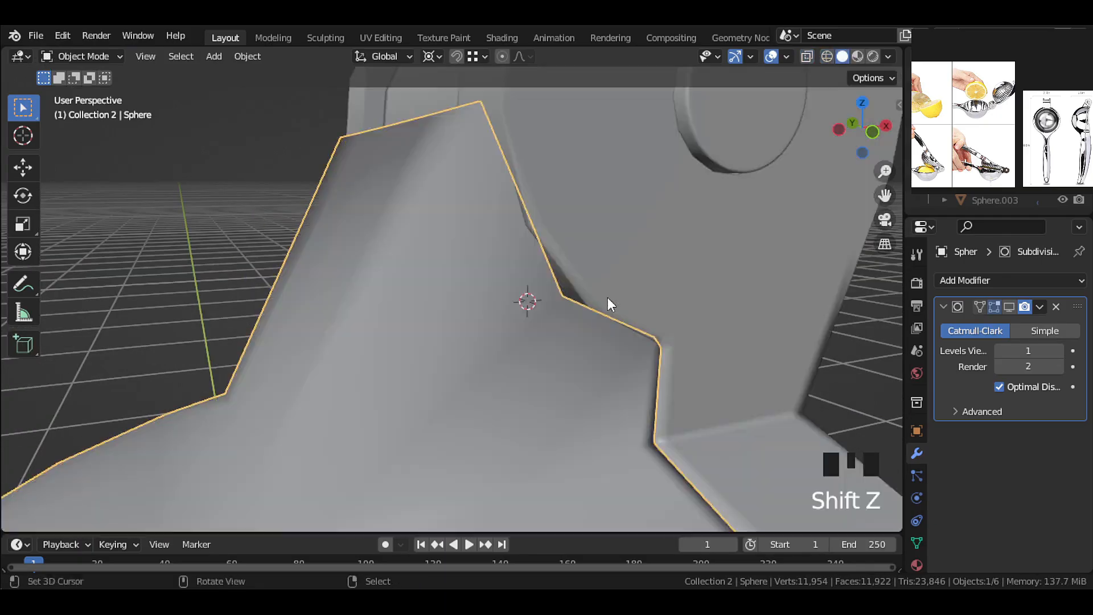
pyautogui.click(1009, 304)
pyautogui.rightClick(585, 247)
pyautogui.click(1009, 308)
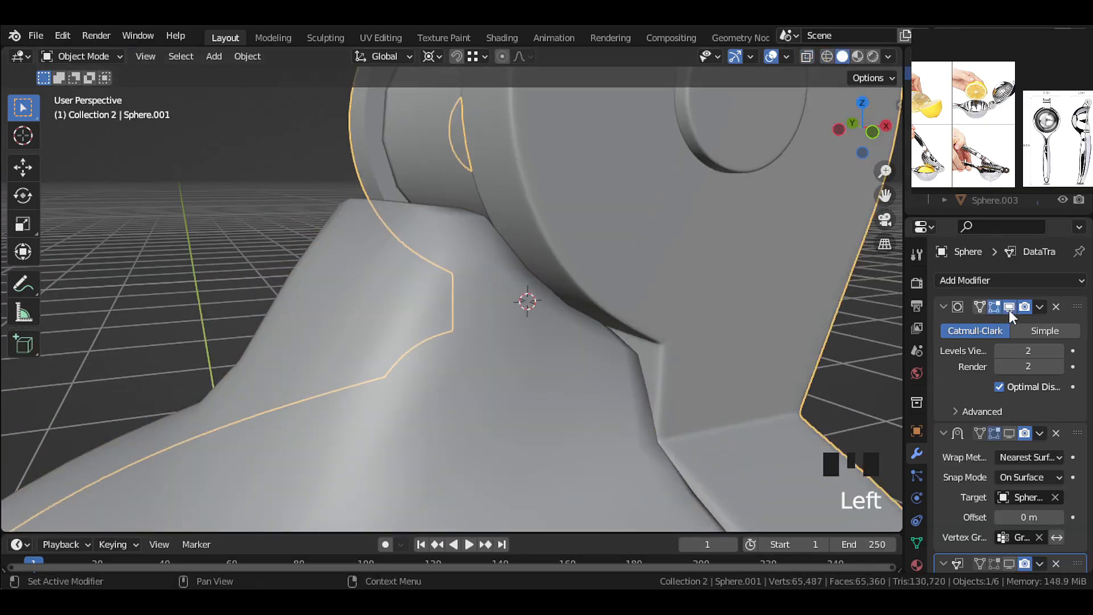
pyautogui.rightClick(521, 307)
pyautogui.press('KP_1')
pyautogui.press('Tab')
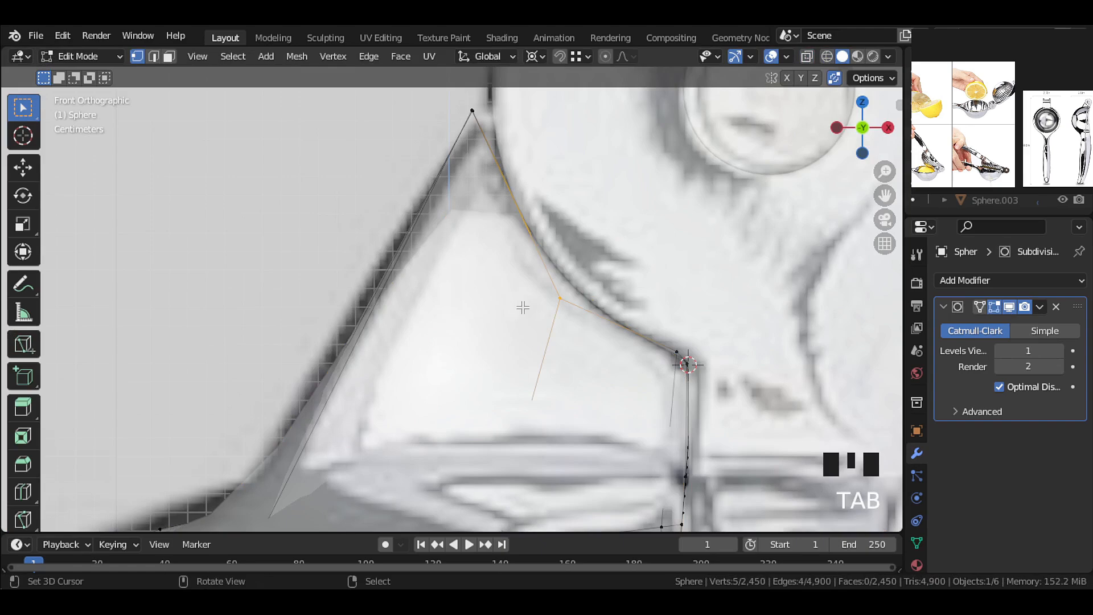
# Isolate the bowl and delete the inner faces on the support block's hinge-facing side, leaving its outer walls, and exit the isolated view.
pyautogui.moveTo(523, 308); pyautogui.dragTo(461, 238, button='middle')
pyautogui.press('KP_Divide')
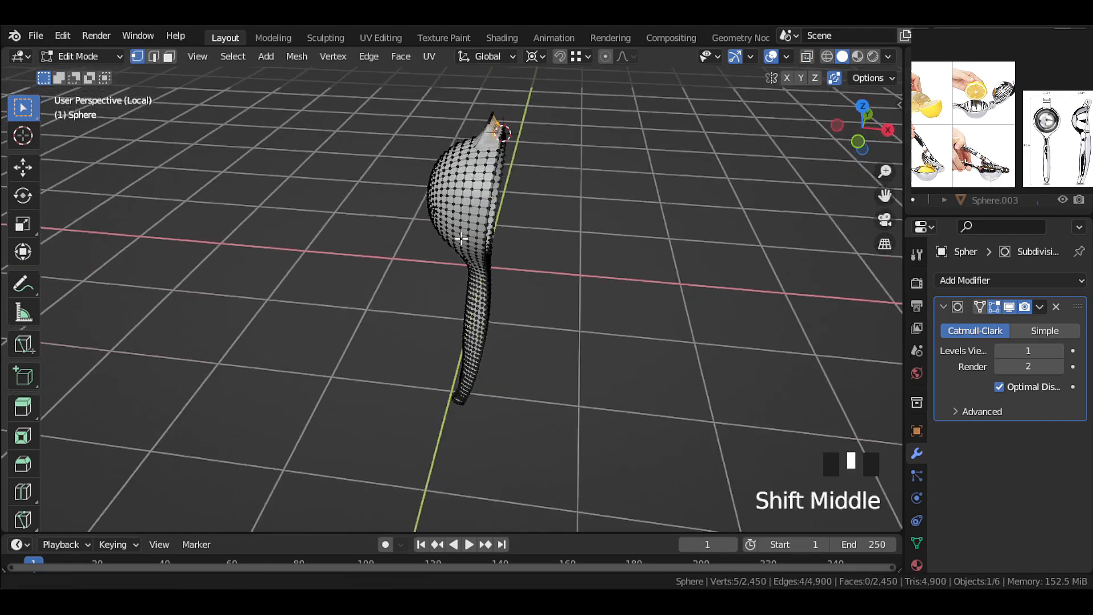
pyautogui.scroll(4, 490, 116)
pyautogui.keyDown('shift'); pyautogui.moveTo(491, 117); pyautogui.dragTo(388, 343, button='middle'); pyautogui.keyUp('shift')
pyautogui.scroll(3, 449, 319)
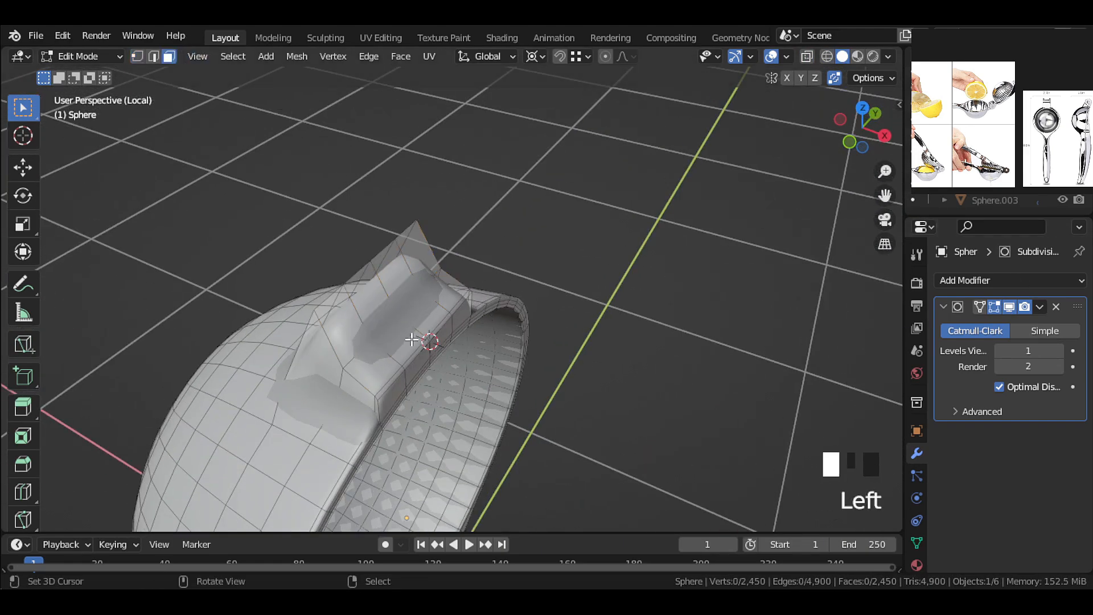
pyautogui.keyDown('ctrl'); pyautogui.keyDown('shift'); pyautogui.rightClick(388, 275); pyautogui.keyUp('shift'); pyautogui.keyUp('ctrl')
pyautogui.press('x')
pyautogui.click(471, 146)
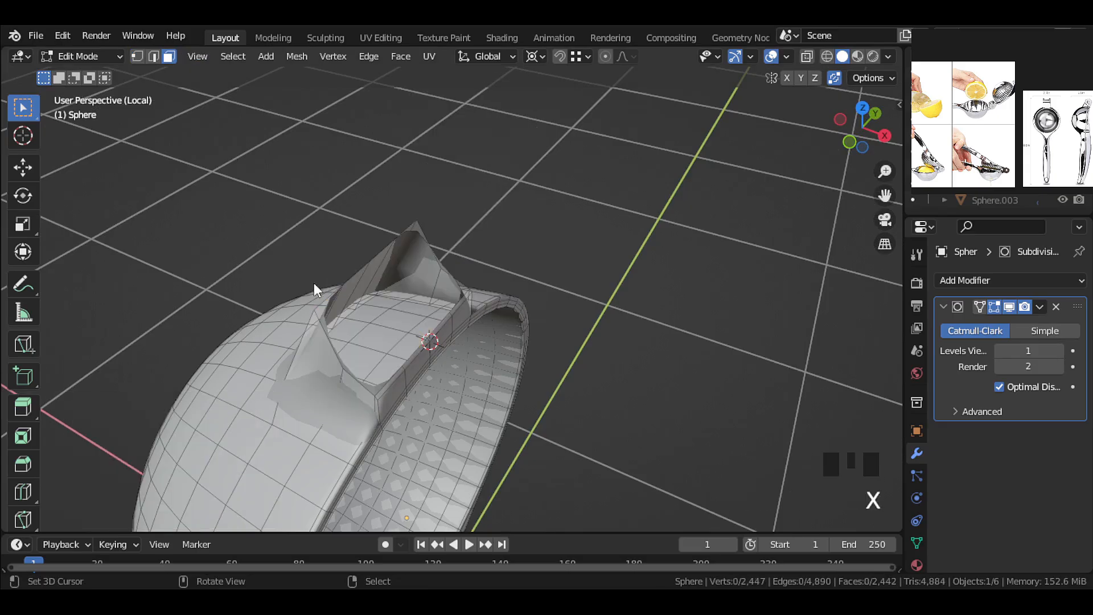
pyautogui.press('KP_Divide')
pyautogui.scroll(-2, 173, 71)
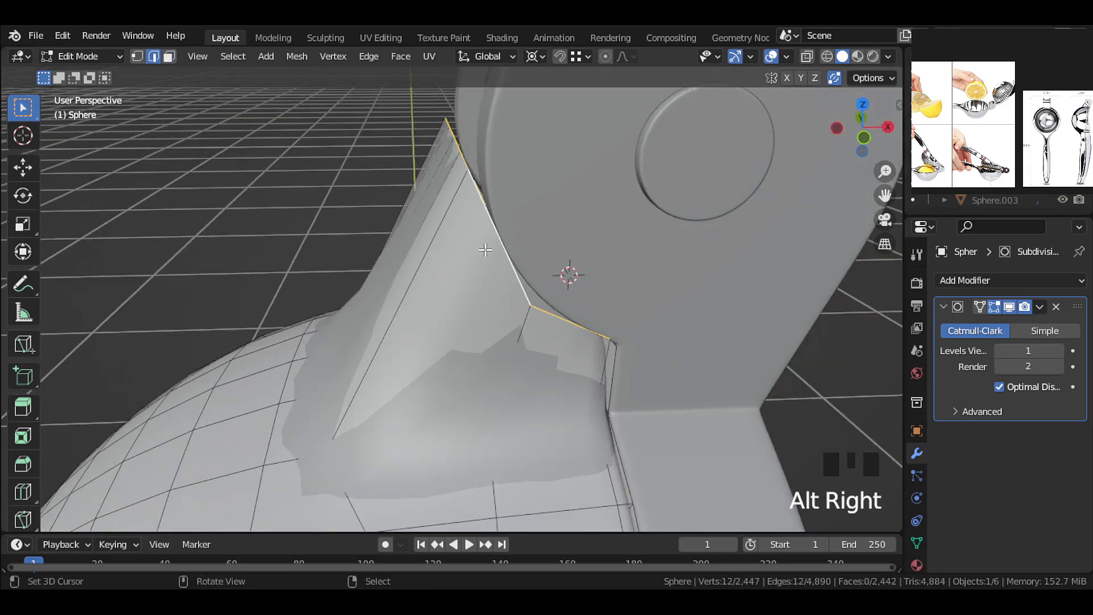
# Move the support's middle curve vertices by about -0.0057 m in X and -0.0071 m in Z to follow the reference outline.
pyautogui.press('Tab')
pyautogui.press('KP_1')
pyautogui.scroll(3, 566, 285)
pyautogui.press('Tab')
pyautogui.hotkey('shift', 'z')
pyautogui.click(137, 56)
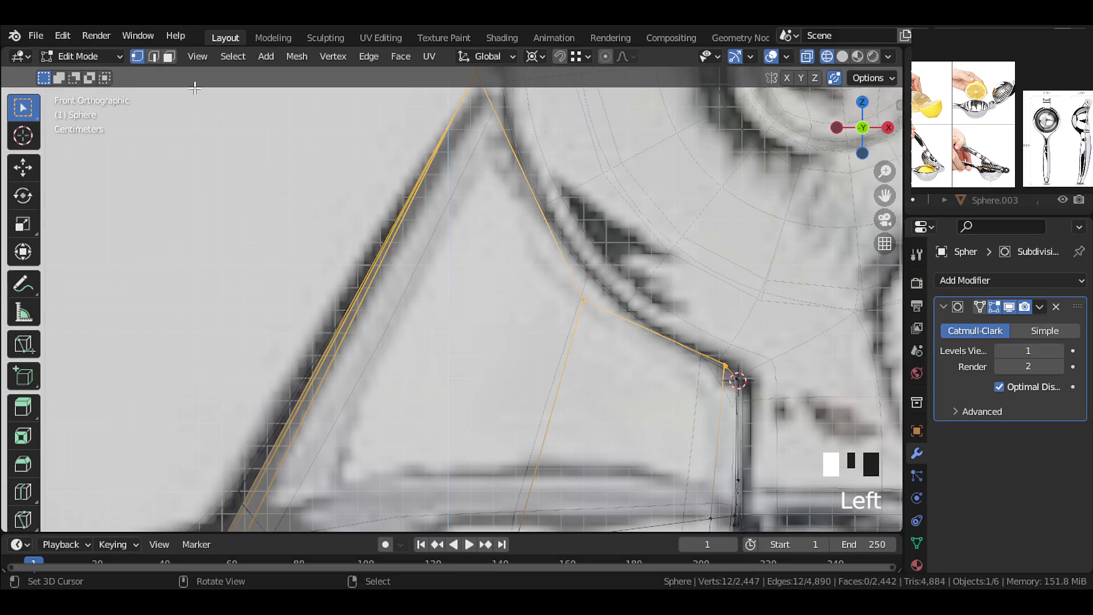
pyautogui.moveTo(636, 337); pyautogui.dragTo(545, 259)
pyautogui.click(980, 306)
pyautogui.keyDown('shift'); pyautogui.moveTo(626, 319); pyautogui.dragTo(634, 273, button='middle'); pyautogui.keyUp('shift')
pyautogui.press('g')
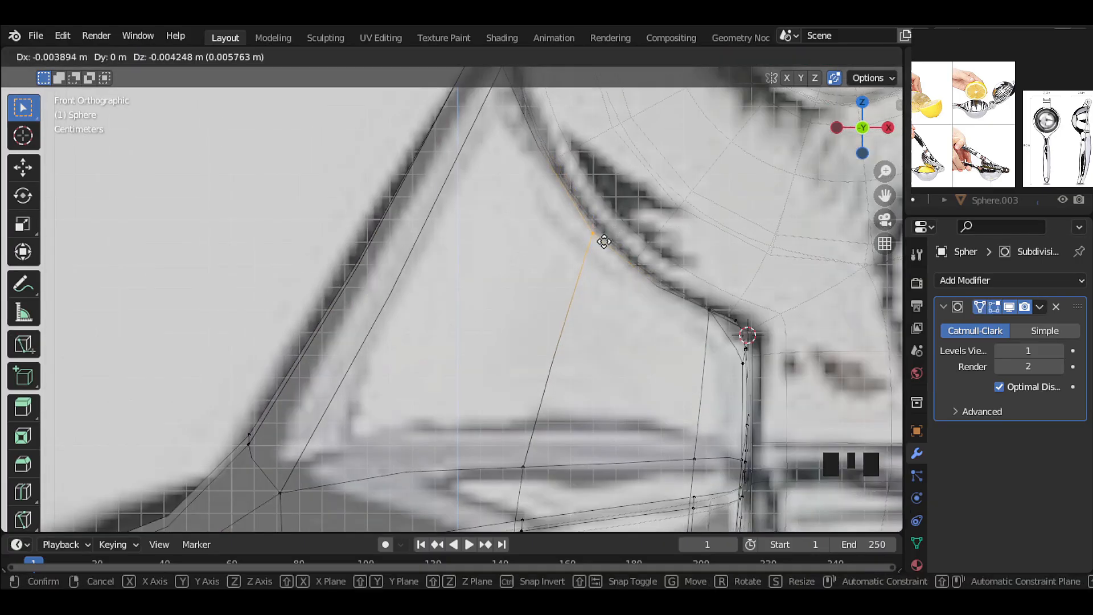
pyautogui.click(587, 305)
pyautogui.hotkey('shift', 'z')
pyautogui.scroll(-4, 587, 306)
pyautogui.keyDown('shift'); pyautogui.moveTo(587, 306); pyautogui.dragTo(485, 280, button='middle'); pyautogui.keyUp('shift')
pyautogui.scroll(2, 609, 290)
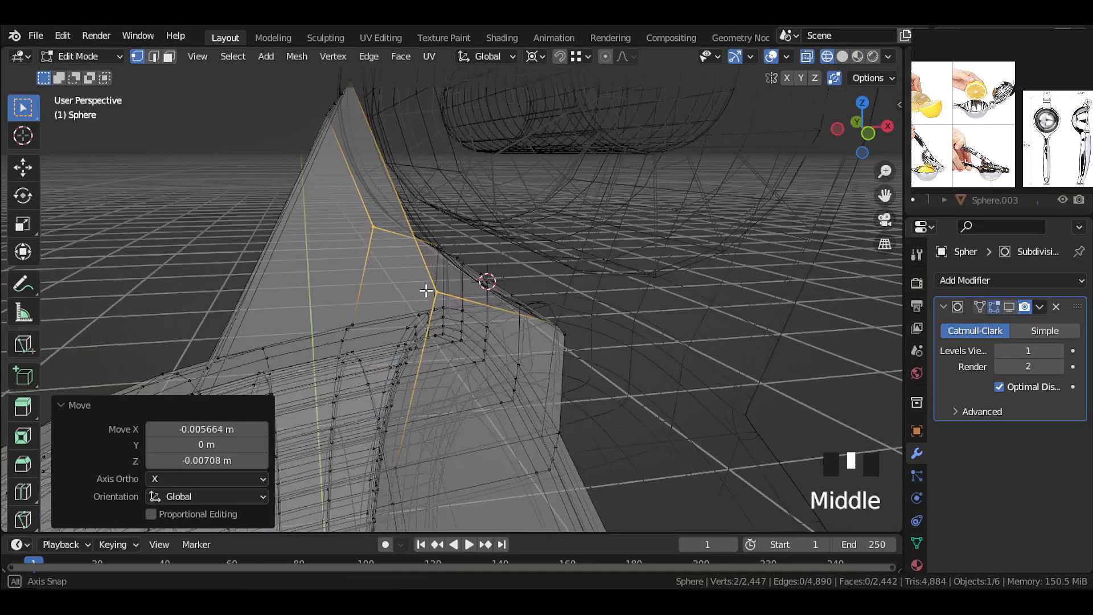
# Nudge the middle curve vertices again and move the vertices near the rim corner by about -0.0015 m in X and -0.0032 m in Z.
pyautogui.press('KP_1')
pyautogui.press('g')
pyautogui.click(480, 227)
pyautogui.scroll(3, 534, 344)
pyautogui.hotkey('shift', 'z')
pyautogui.moveTo(535, 346); pyautogui.dragTo(508, 309)
pyautogui.press('g')
pyautogui.click(500, 375)
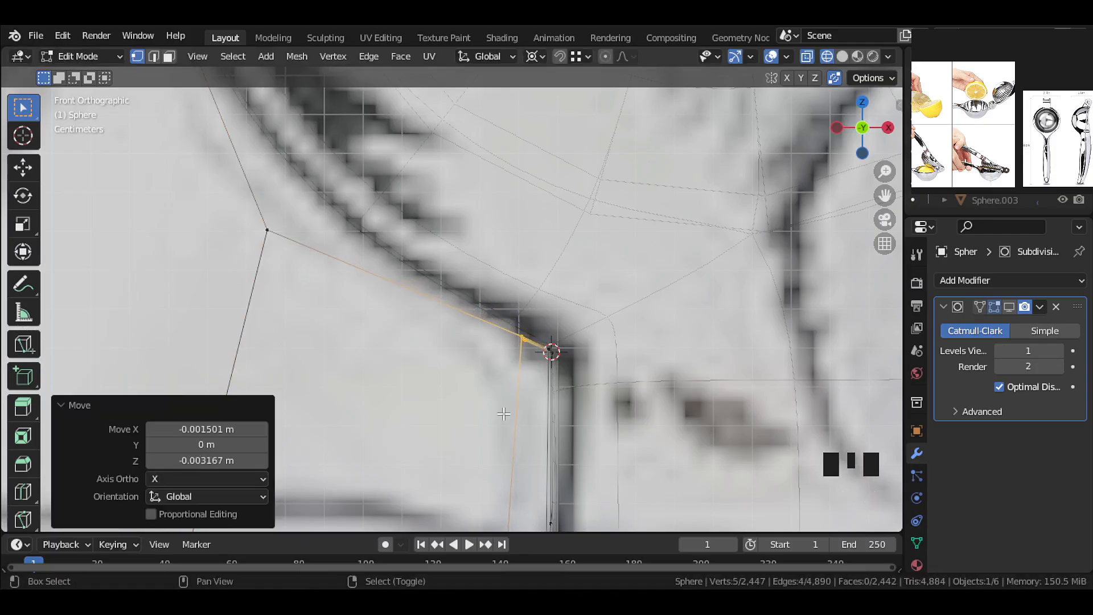
pyautogui.hotkey('shift', 'z')
# Isolate the bowl, delete the narrow strip of faces along the support's front rim edge, and exit the isolated view.
pyautogui.scroll(-2, 514, 393)
pyautogui.moveTo(514, 393); pyautogui.dragTo(489, 256, button='middle')
pyautogui.scroll(2, 523, 367)
pyautogui.press('KP_Divide')
pyautogui.scroll(7, 485, 249)
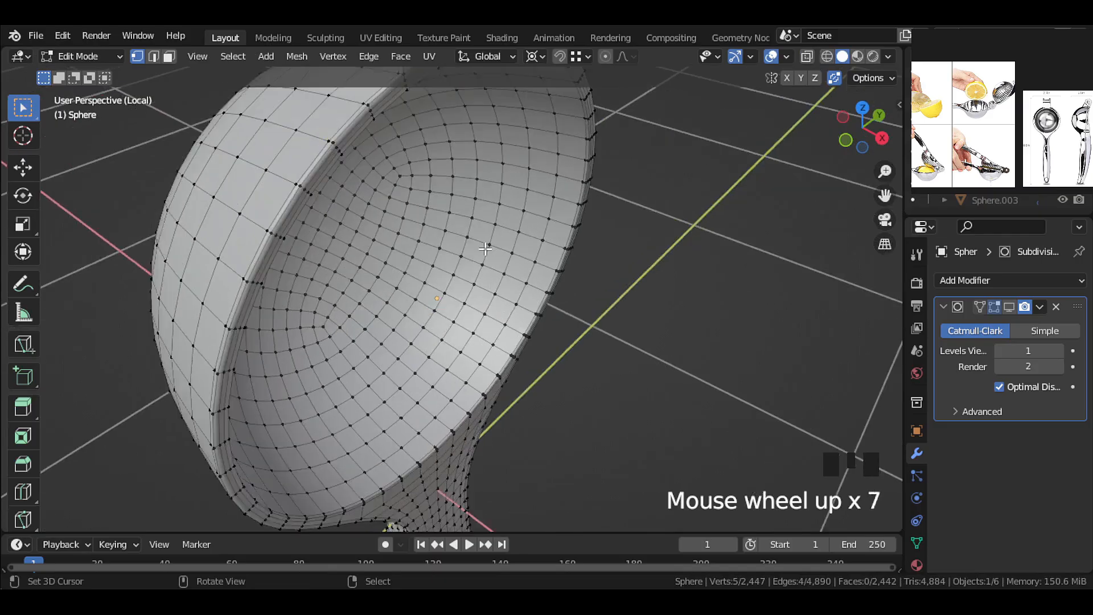
pyautogui.scroll(3, 485, 248)
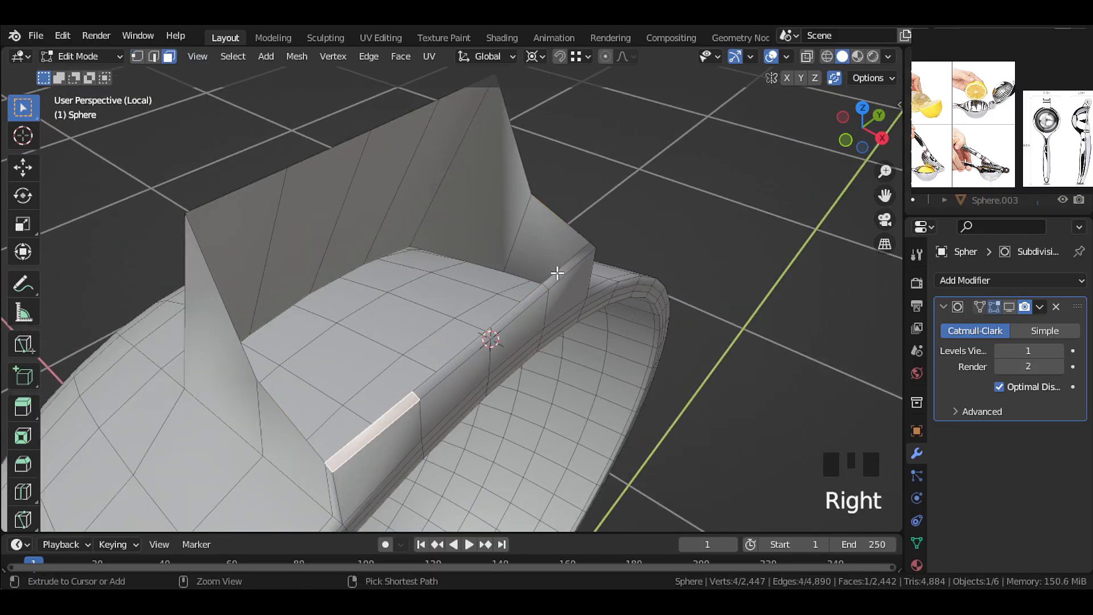
pyautogui.keyDown('ctrl'); pyautogui.rightClick(557, 272); pyautogui.keyUp('ctrl')
pyautogui.press('x')
pyautogui.click(579, 240)
pyautogui.press('KP_1')
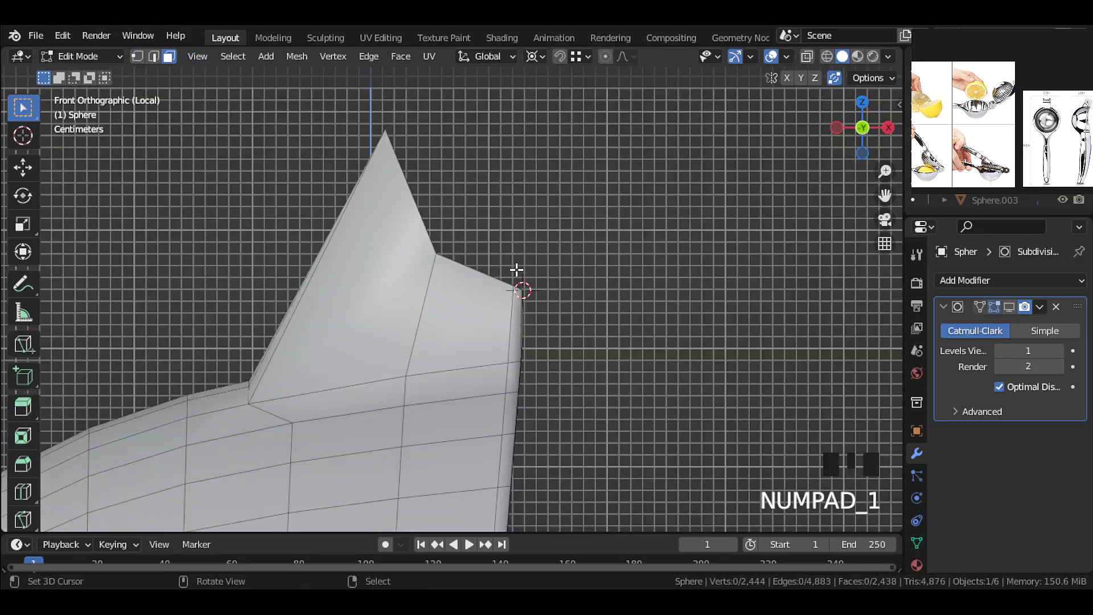
pyautogui.press('KP_Divide')
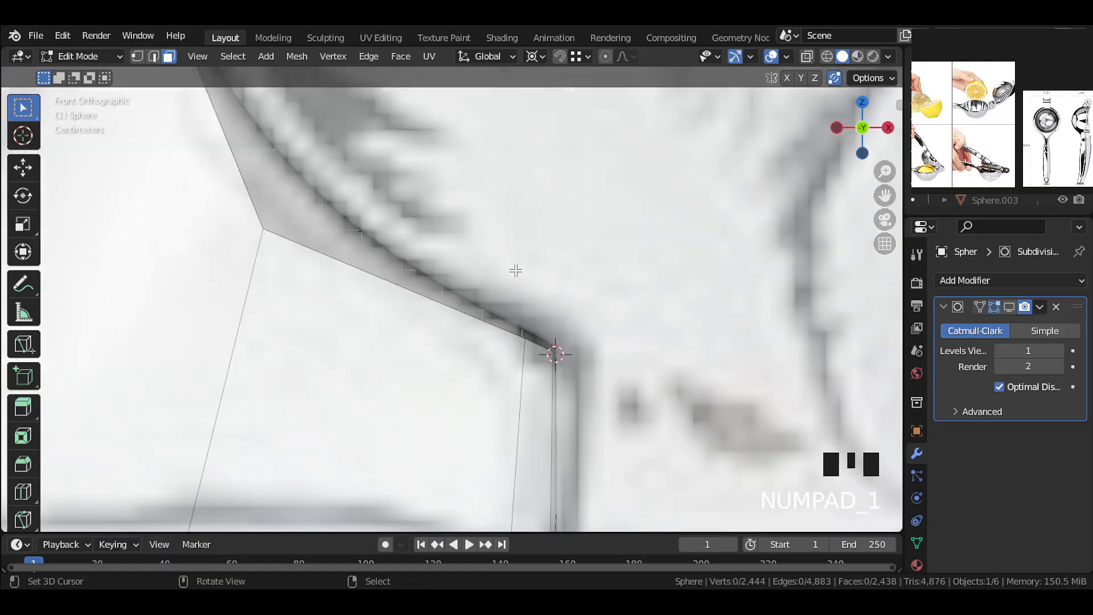
# Preview the support with subdivision shown in the viewport and compare its outline with the reference image and the hinge.
pyautogui.click(1009, 306)
pyautogui.press('Tab')
pyautogui.scroll(-3, 559, 337)
pyautogui.keyDown('shift'); pyautogui.moveTo(452, 310); pyautogui.dragTo(558, 366, button='middle'); pyautogui.keyUp('shift')
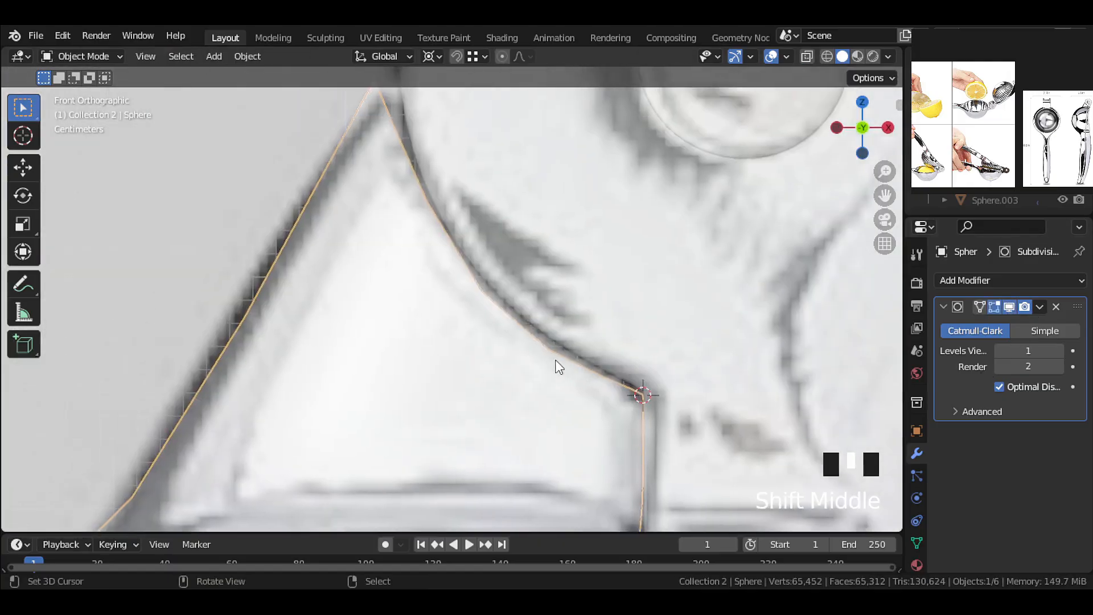
pyautogui.press('Tab')
pyautogui.press('Tab')
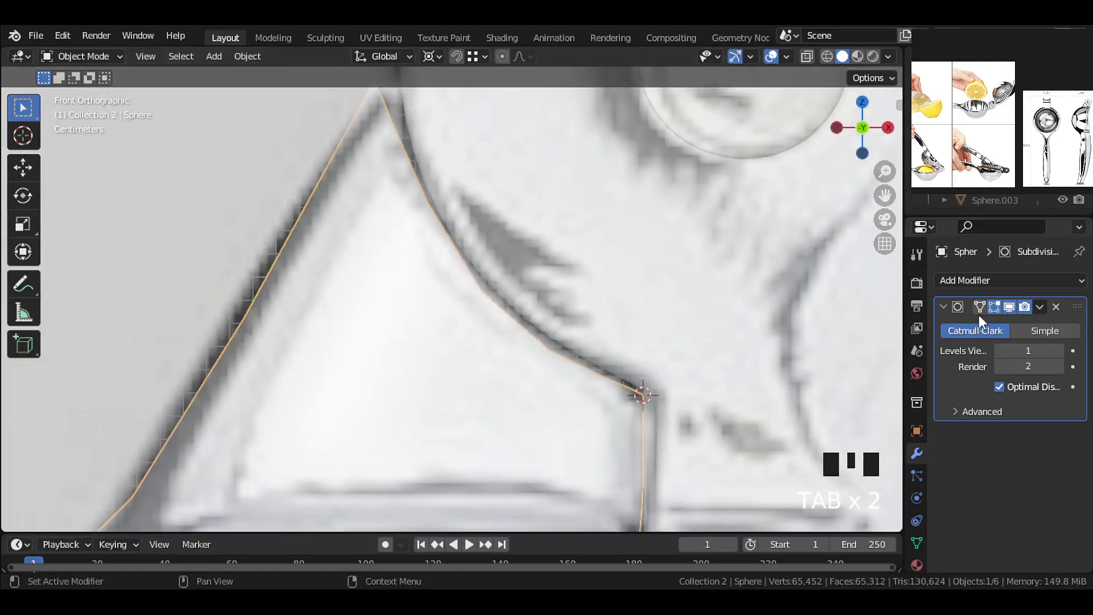
pyautogui.click(1008, 306)
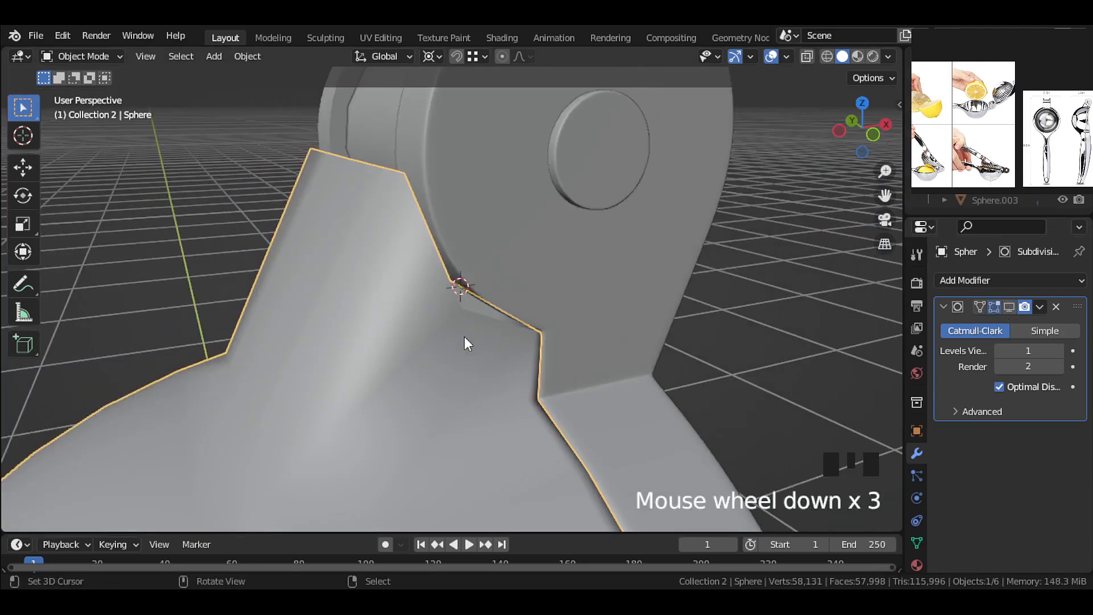
pyautogui.keyDown('shift'); pyautogui.moveTo(465, 342); pyautogui.dragTo(443, 264, button='middle'); pyautogui.keyUp('shift')
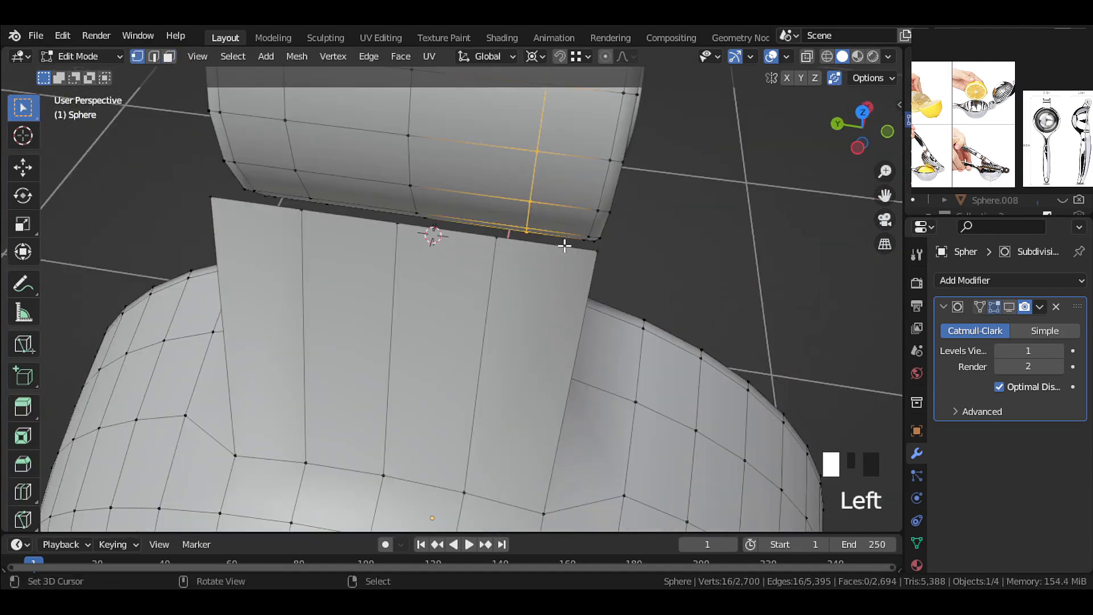
pyautogui.moveTo(565, 245); pyautogui.dragTo(483, 222, button='middle')
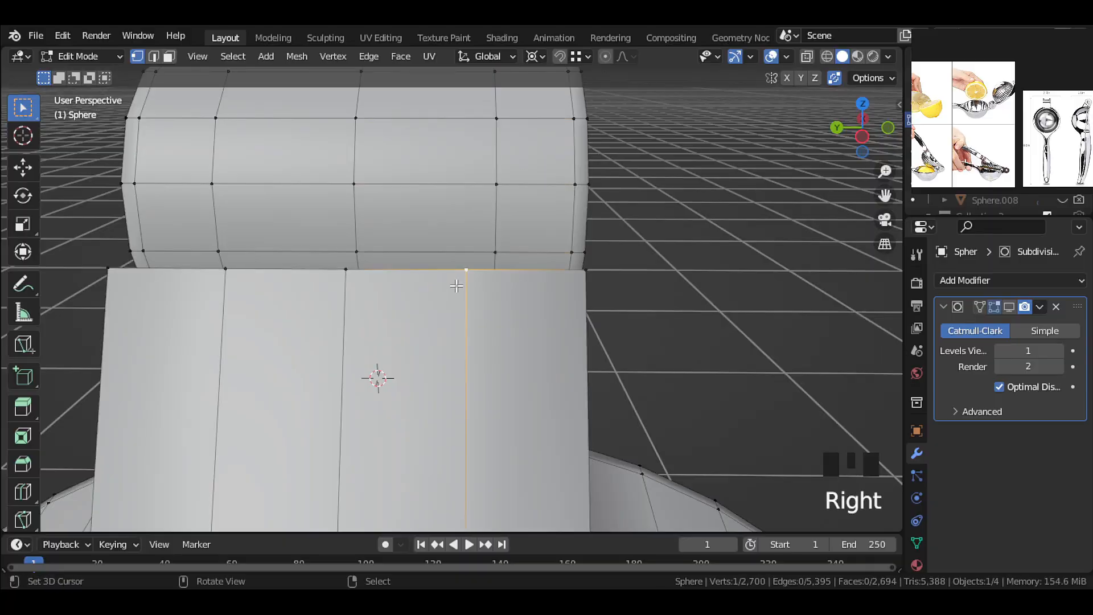
pyautogui.press('g')
pyautogui.press('g')
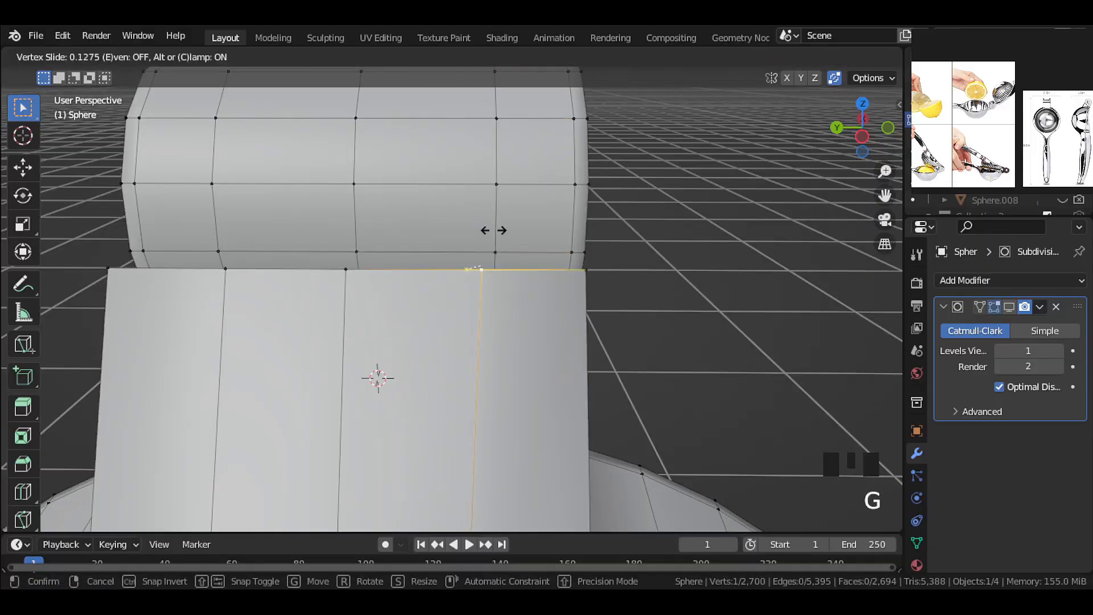
pyautogui.rightClick(499, 200)
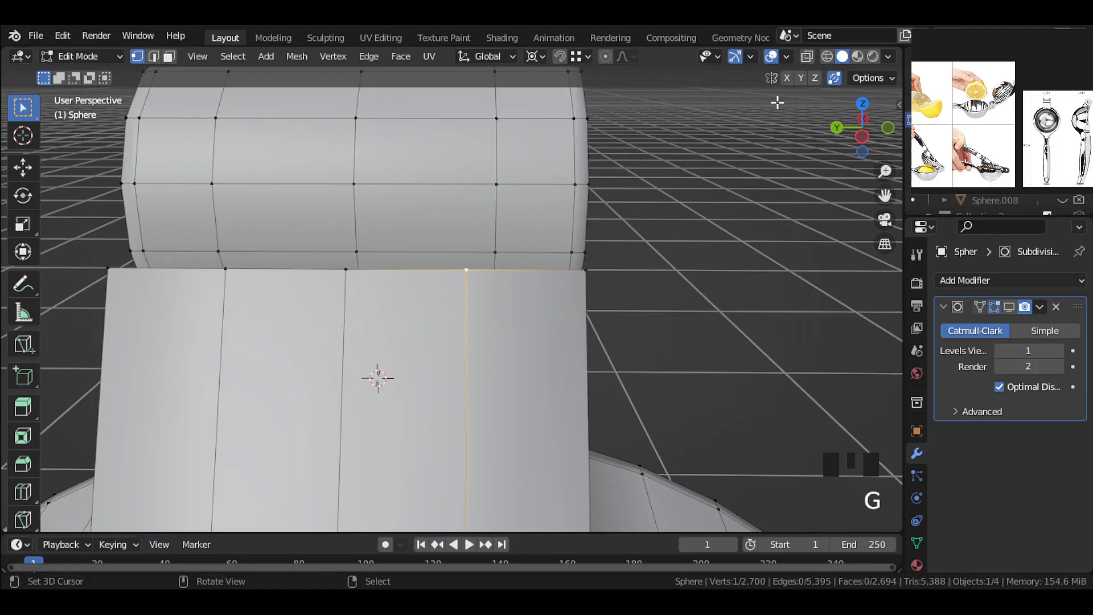
# Slide the support's back top-edge vertex outward by a factor of about 0.271 with X mirroring enabled.
pyautogui.press('g')
pyautogui.press('g')
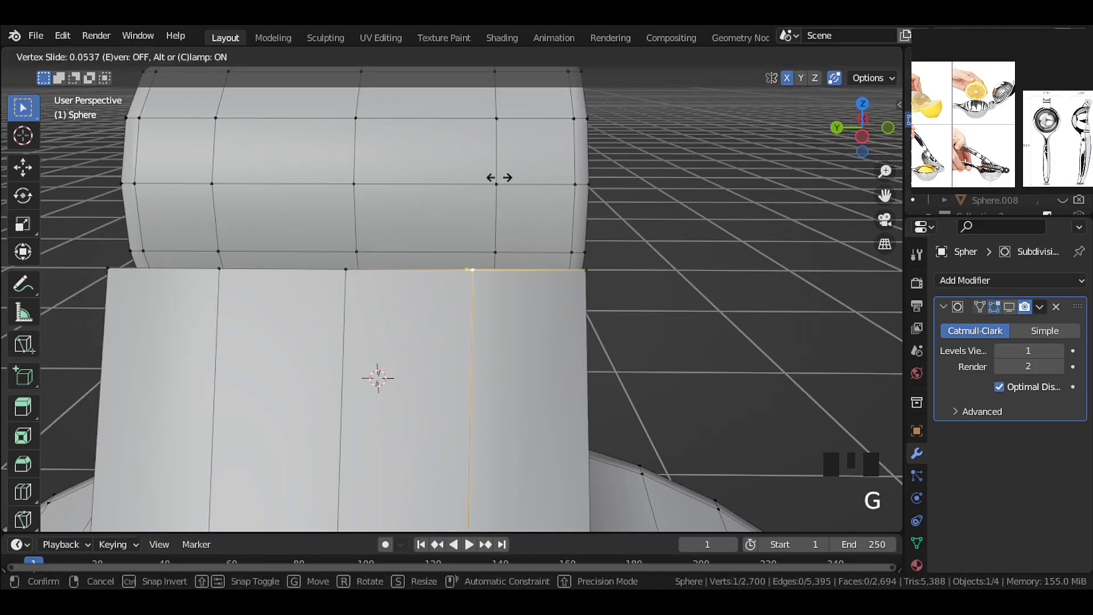
pyautogui.click(500, 176)
pyautogui.moveTo(500, 176); pyautogui.dragTo(237, 190, button='middle')
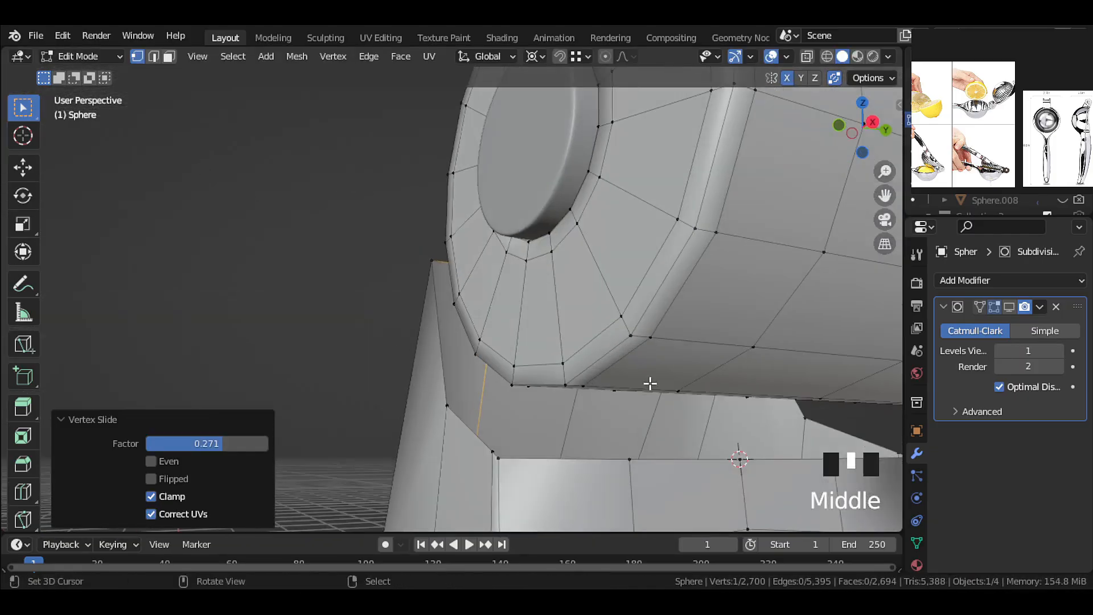
pyautogui.moveTo(650, 383); pyautogui.dragTo(474, 275, button='middle')
# Slide the corresponding vertex on the support's front rim edge to line it up with the hinge cylinder's edge loop.
pyautogui.rightClick(696, 387)
pyautogui.press('g')
pyautogui.press('g')
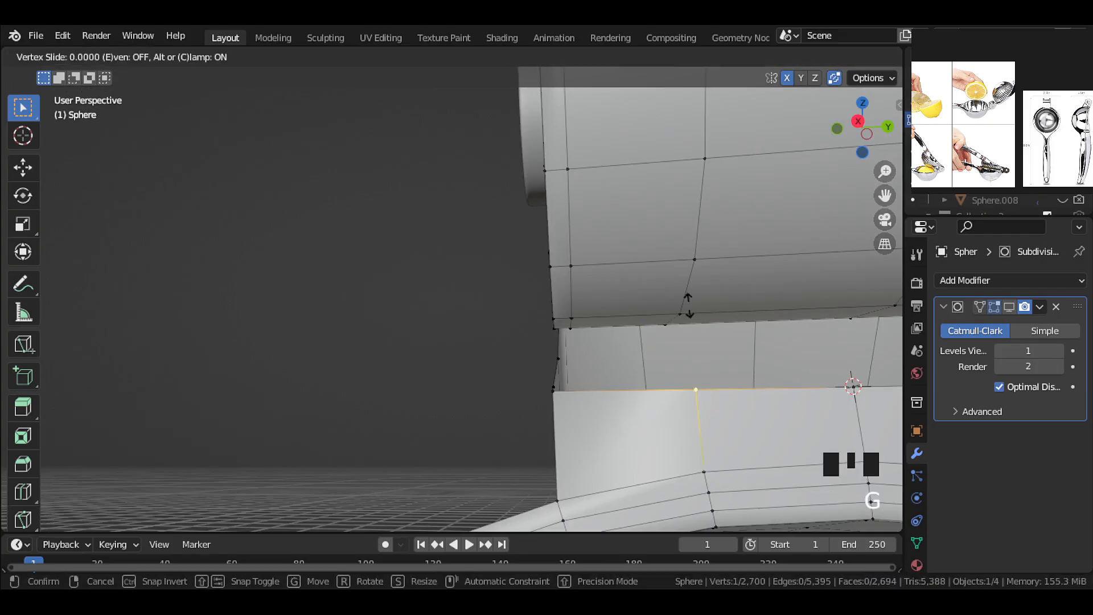
pyautogui.click(681, 307)
pyautogui.moveTo(681, 308); pyautogui.dragTo(528, 278, button='middle')
# Select the whole hinge cylinder, set the pivot point to Median Point, rotate it about 2.13° in front view, and clear the selection.
pyautogui.press('KP_1')
pyautogui.rightClick(527, 278)
pyautogui.hotkey('ctrl', 'l')
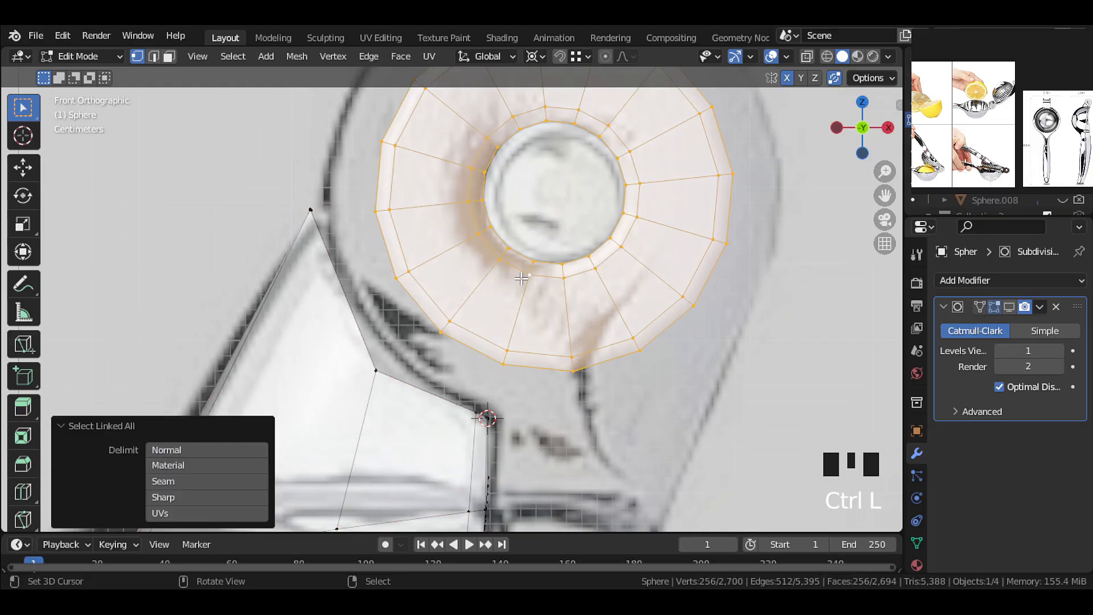
pyautogui.press('r')
pyautogui.rightClick(406, 245)
pyautogui.click(535, 56)
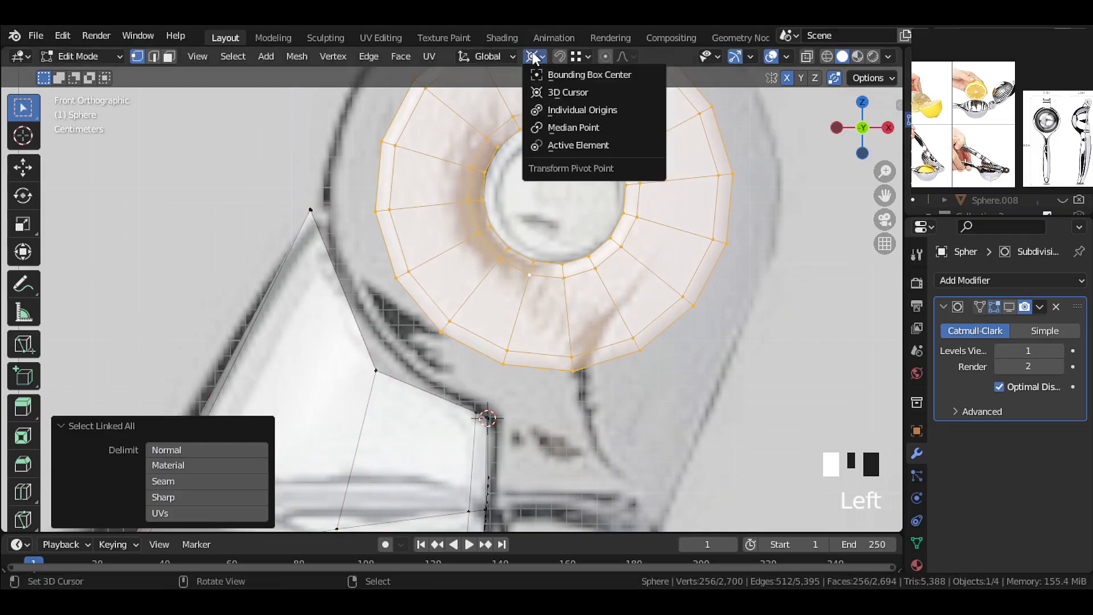
pyautogui.click(544, 127)
pyautogui.press('r')
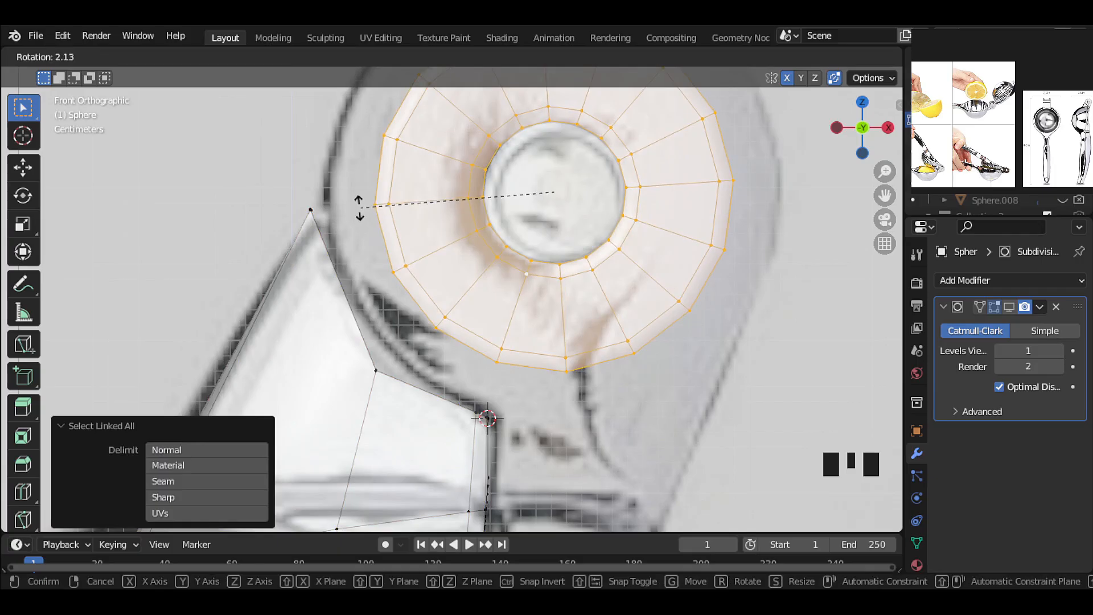
pyautogui.click(359, 205)
pyautogui.hotkey('alt', 'a')
# Select the six hinge cylinder faces opposite the support's back and front edges and delete them to open the cylinder.
pyautogui.moveTo(359, 206); pyautogui.dragTo(374, 144, button='middle')
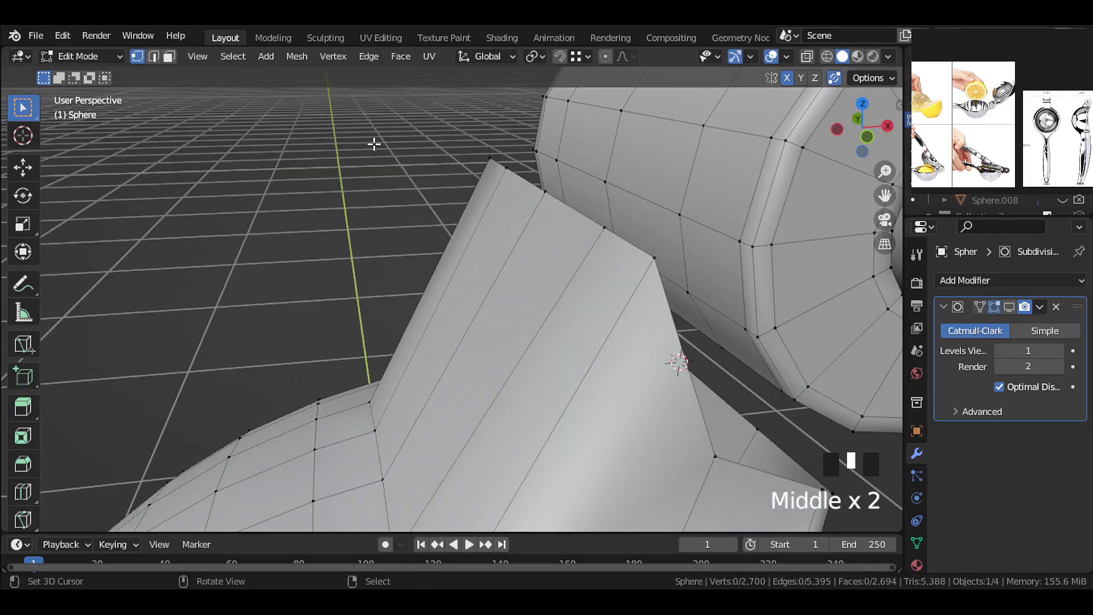
pyautogui.click(169, 57)
pyautogui.moveTo(691, 293); pyautogui.dragTo(774, 327, button='middle')
pyautogui.rightClick(609, 222)
pyautogui.keyDown('shift'); pyautogui.rightClick(532, 185); pyautogui.keyUp('shift')
pyautogui.press('KP_1')
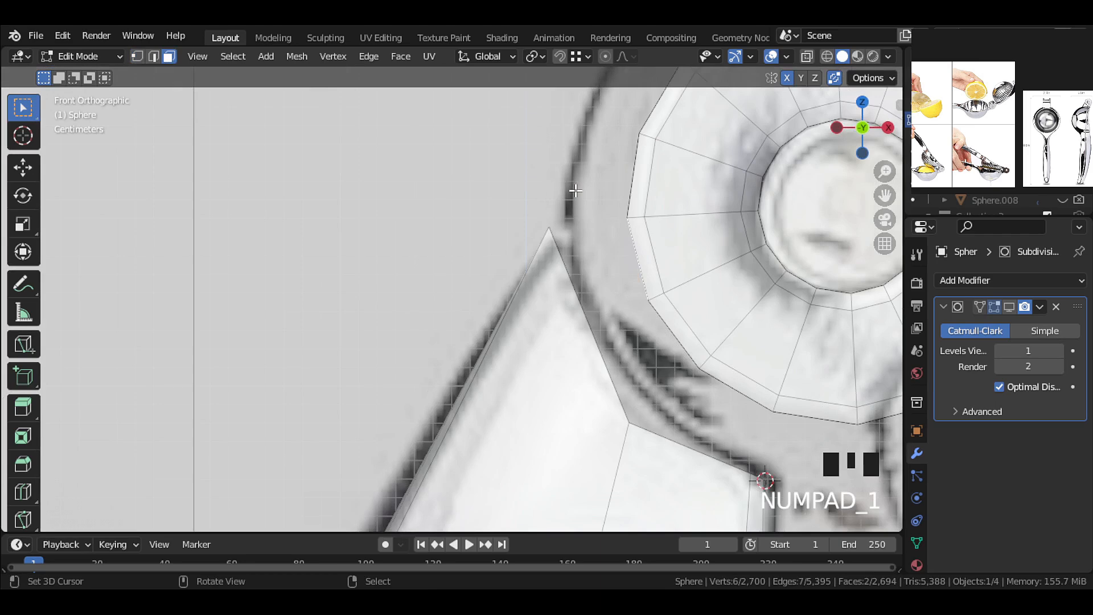
pyautogui.moveTo(707, 268); pyautogui.dragTo(626, 305, button='middle')
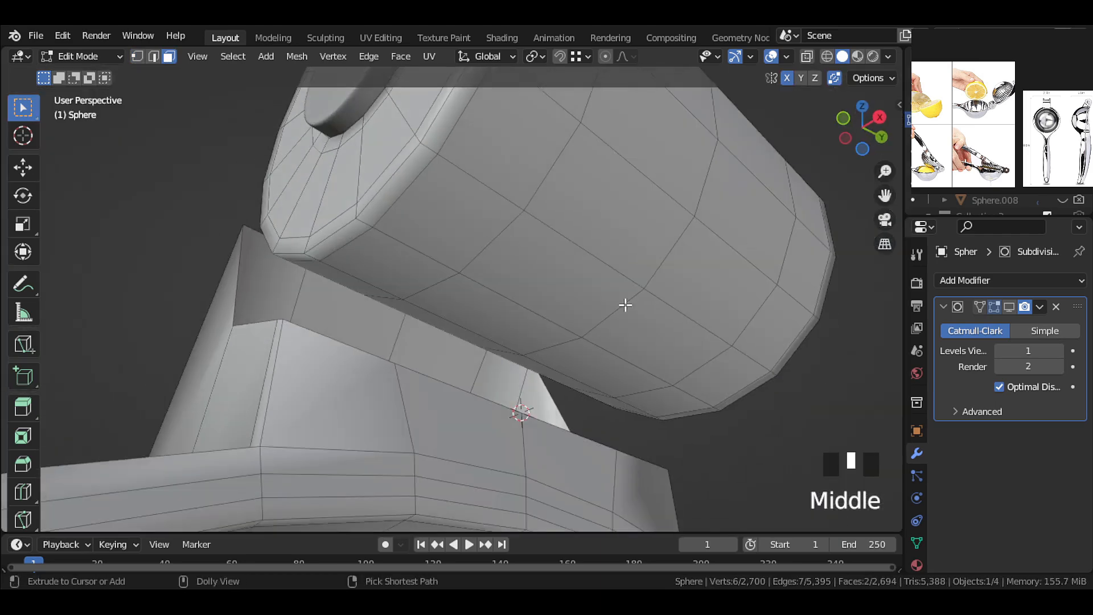
pyautogui.keyDown('ctrl'); pyautogui.keyDown('shift'); pyautogui.rightClick(631, 324); pyautogui.keyUp('shift'); pyautogui.keyUp('ctrl')
pyautogui.keyDown('ctrl'); pyautogui.keyDown('shift'); pyautogui.rightClick(543, 290); pyautogui.keyUp('shift'); pyautogui.keyUp('ctrl')
pyautogui.moveTo(543, 290); pyautogui.dragTo(503, 313, button='middle')
pyautogui.keyDown('shift'); pyautogui.rightClick(544, 274); pyautogui.keyUp('shift')
pyautogui.keyDown('shift'); pyautogui.rightClick(544, 274); pyautogui.keyUp('shift')
pyautogui.press('KP_1')
pyautogui.scroll(3, 544, 274)
pyautogui.keyDown('shift'); pyautogui.rightClick(515, 382); pyautogui.keyUp('shift')
pyautogui.keyDown('shift'); pyautogui.rightClick(496, 335); pyautogui.keyUp('shift')
pyautogui.press('KP_1')
pyautogui.press('x')
pyautogui.click(411, 173)
pyautogui.moveTo(411, 173); pyautogui.dragTo(411, 263, button='middle')
# Try to fill faces between the support's front rim edges and the offset edges of the cylinder opening, and undo them.
pyautogui.press('2')
pyautogui.scroll(2, 410, 264)
pyautogui.rightClick(480, 297)
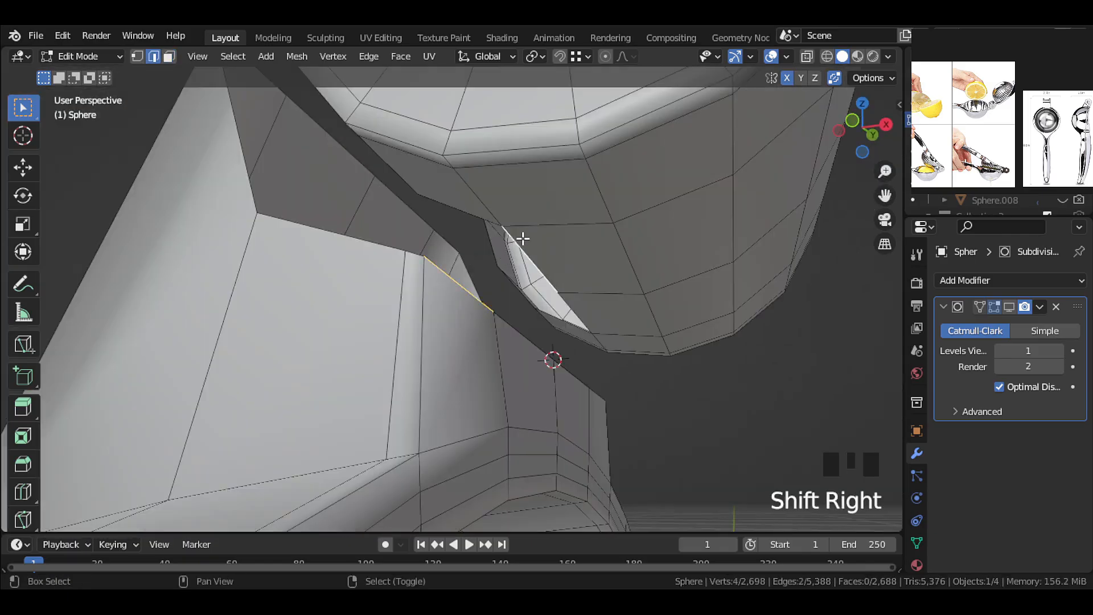
pyautogui.press('f')
pyautogui.moveTo(547, 308); pyautogui.dragTo(395, 276, button='middle')
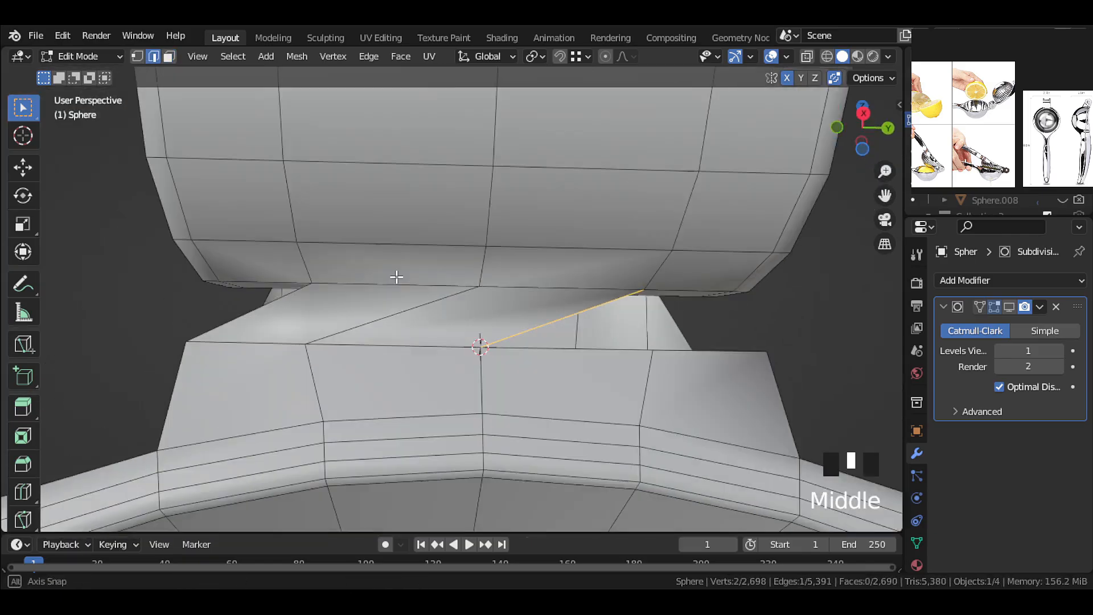
pyautogui.hotkey('ctrl', 'z')
pyautogui.hotkey('ctrl', 'z')
pyautogui.hotkey('ctrl', 'z')
pyautogui.hotkey('ctrl', 'z')
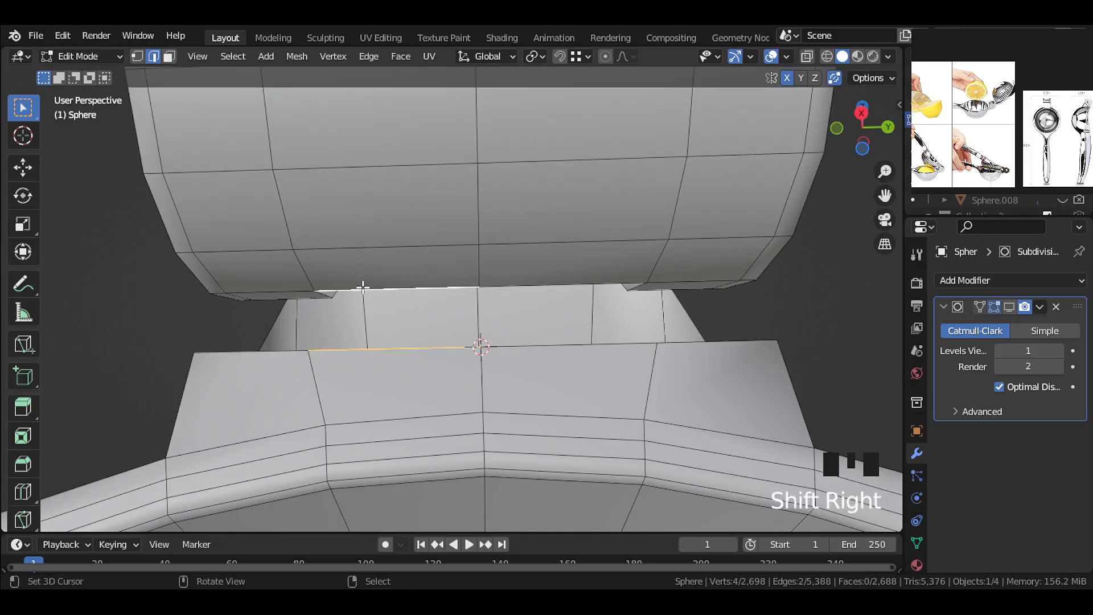
# Fill two faces between the support's front rim edges and the directly opposite edges of the hinge cylinder opening.
pyautogui.press('f')
pyautogui.rightClick(474, 319)
pyautogui.press('f')
# Fill two faces joining the support's back top edge to the opposite edge of the hinge cylinder opening.
pyautogui.moveTo(276, 259); pyautogui.dragTo(427, 313, button='middle')
pyautogui.rightClick(396, 179)
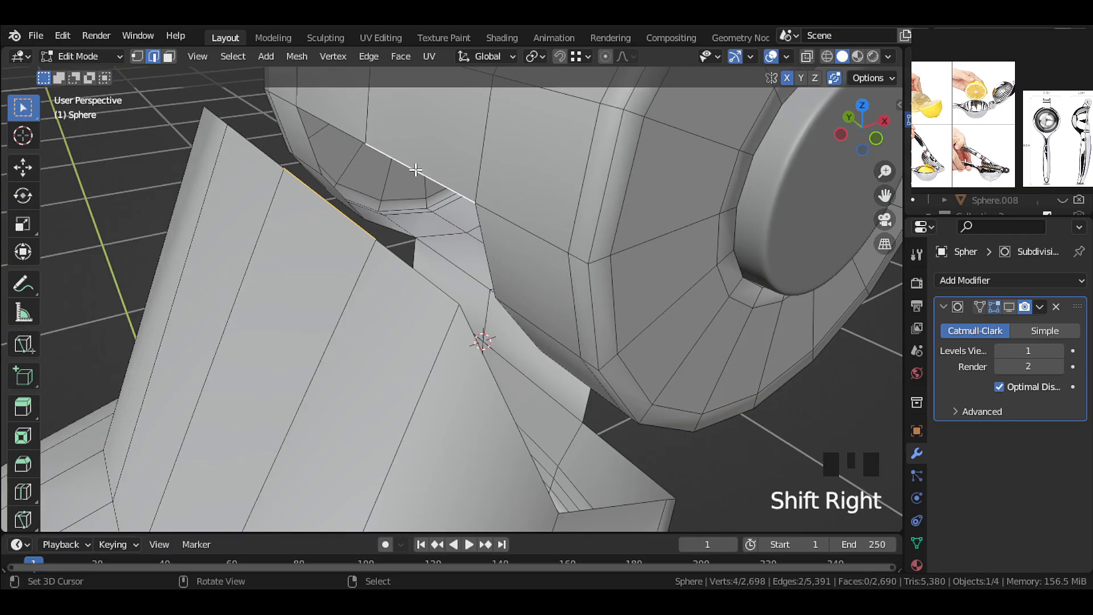
pyautogui.press('f')
pyautogui.moveTo(415, 171); pyautogui.dragTo(409, 191, button='middle')
pyautogui.rightClick(441, 308)
pyautogui.moveTo(461, 230); pyautogui.dragTo(447, 290, button='middle')
# Connect the outer corner vertices of the back and front connecting faces with an edge and subdivide it with two cuts.
pyautogui.click(137, 56)
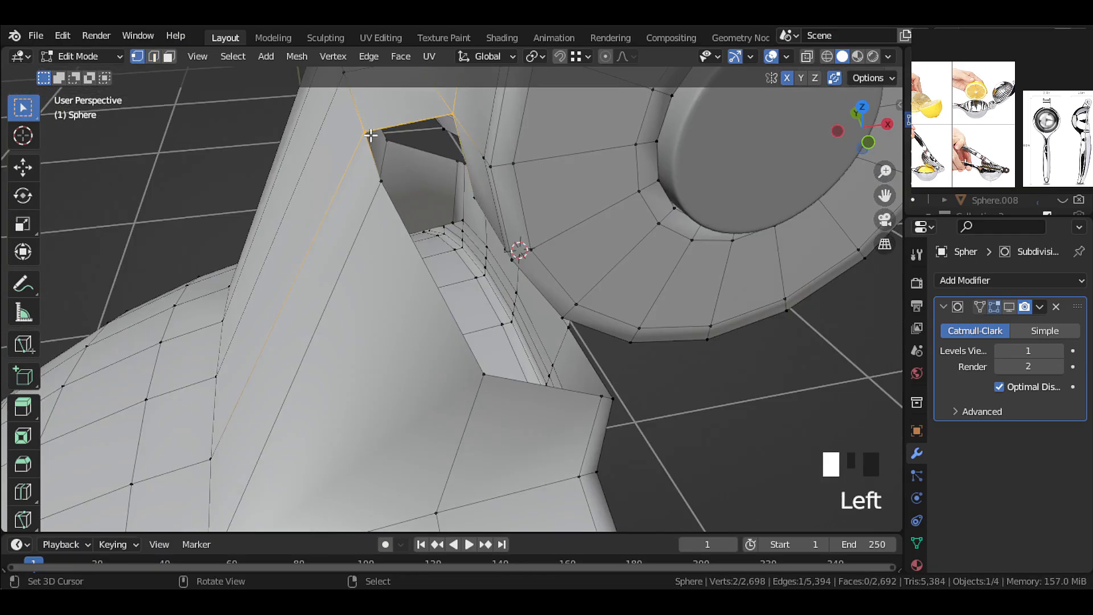
pyautogui.moveTo(566, 327); pyautogui.dragTo(531, 315, button='middle')
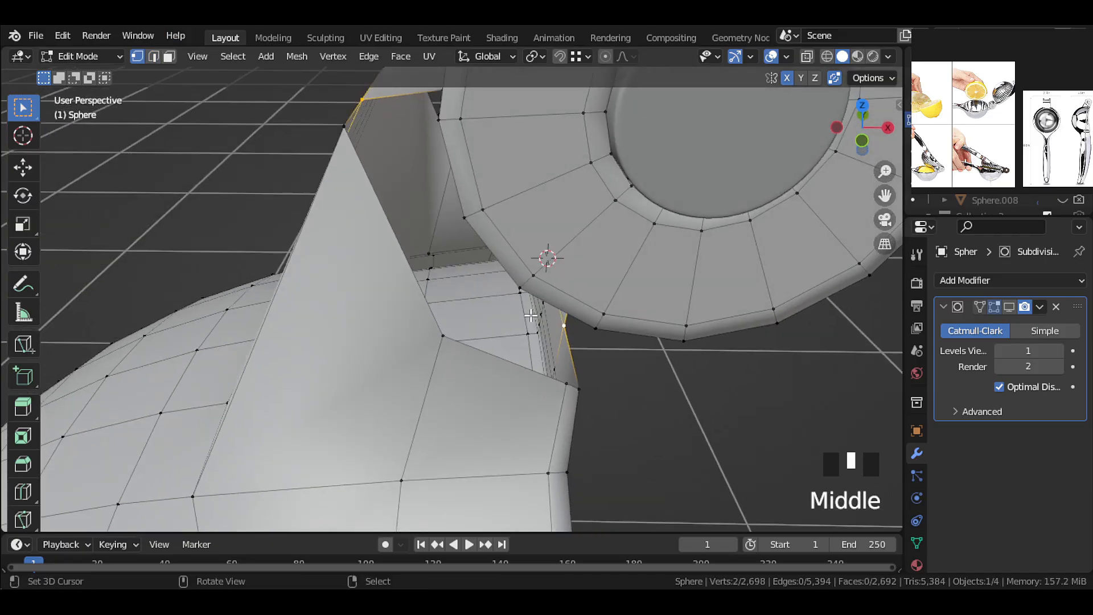
pyautogui.press('w')
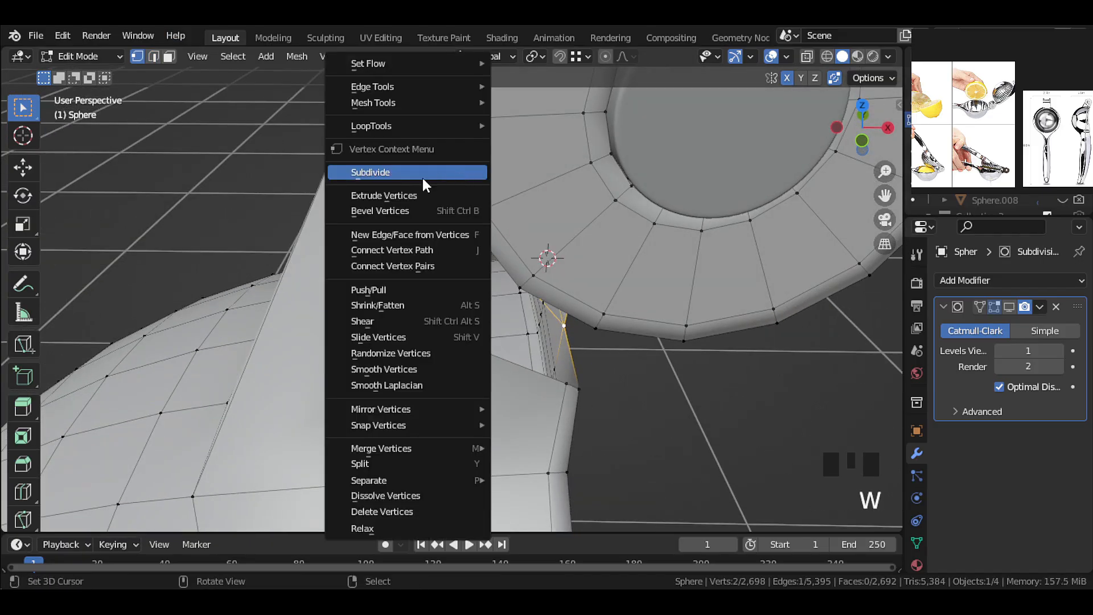
pyautogui.click(422, 176)
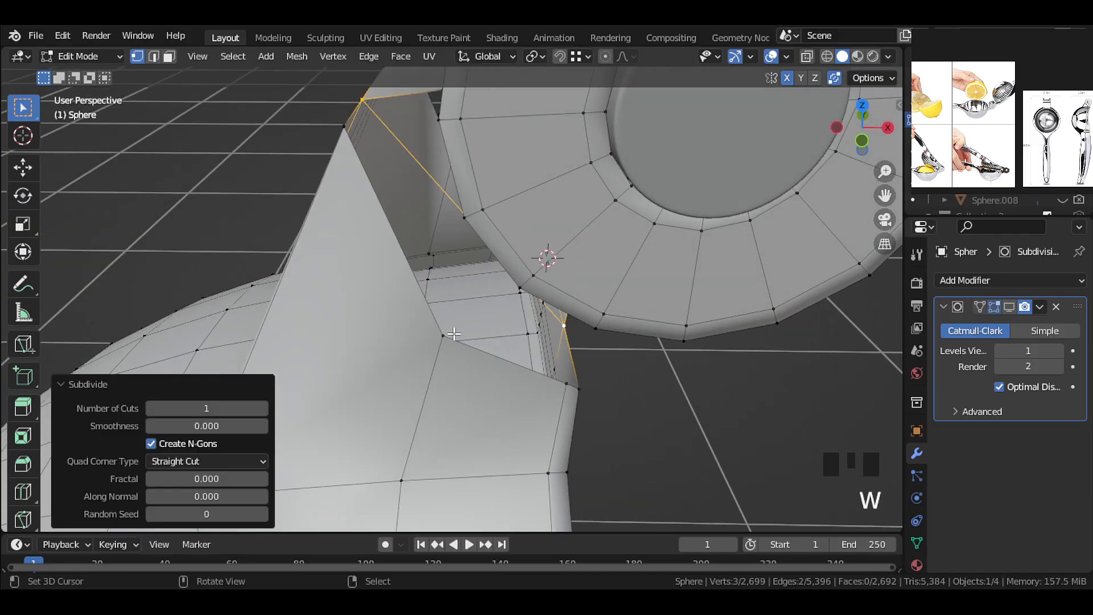
pyautogui.click(260, 408)
# Slide the new edge's upper vertex by a factor of 0.809 and move it in the XZ plane toward the support's inner corner.
pyautogui.scroll(2, 422, 237)
pyautogui.rightClick(444, 212)
pyautogui.moveTo(444, 212); pyautogui.dragTo(433, 200, button='middle')
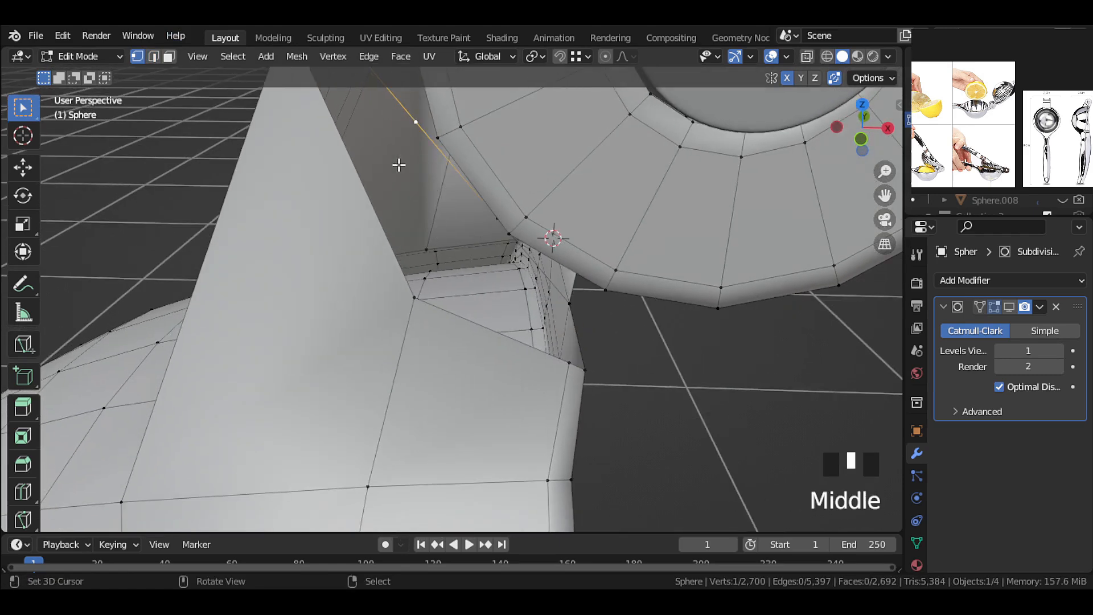
pyautogui.press('g')
pyautogui.press('g')
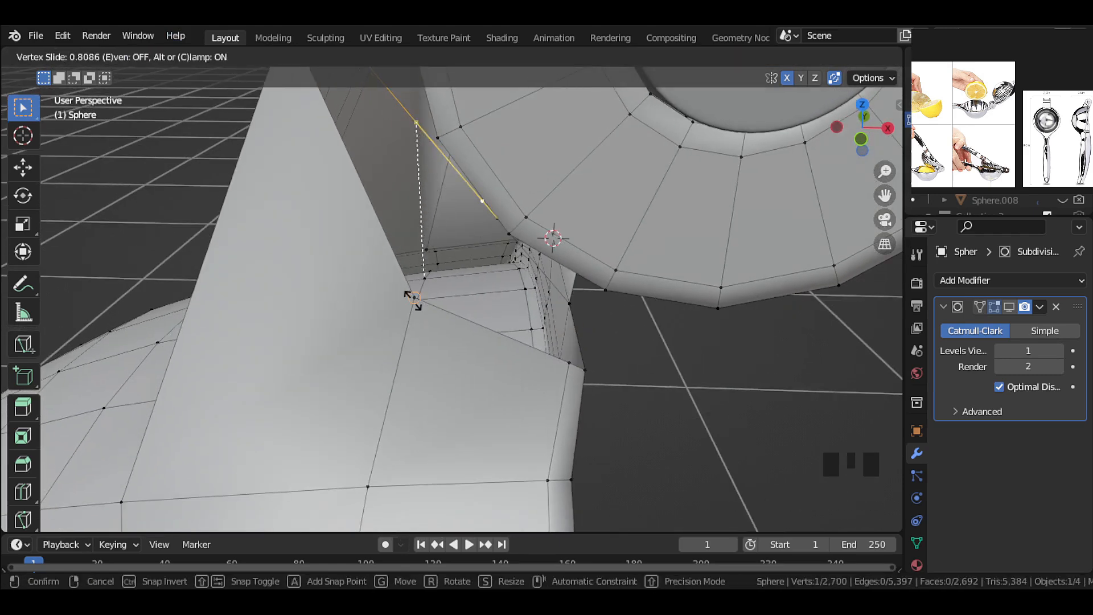
pyautogui.click(421, 269)
pyautogui.moveTo(432, 256); pyautogui.dragTo(443, 150, button='middle')
pyautogui.press('g')
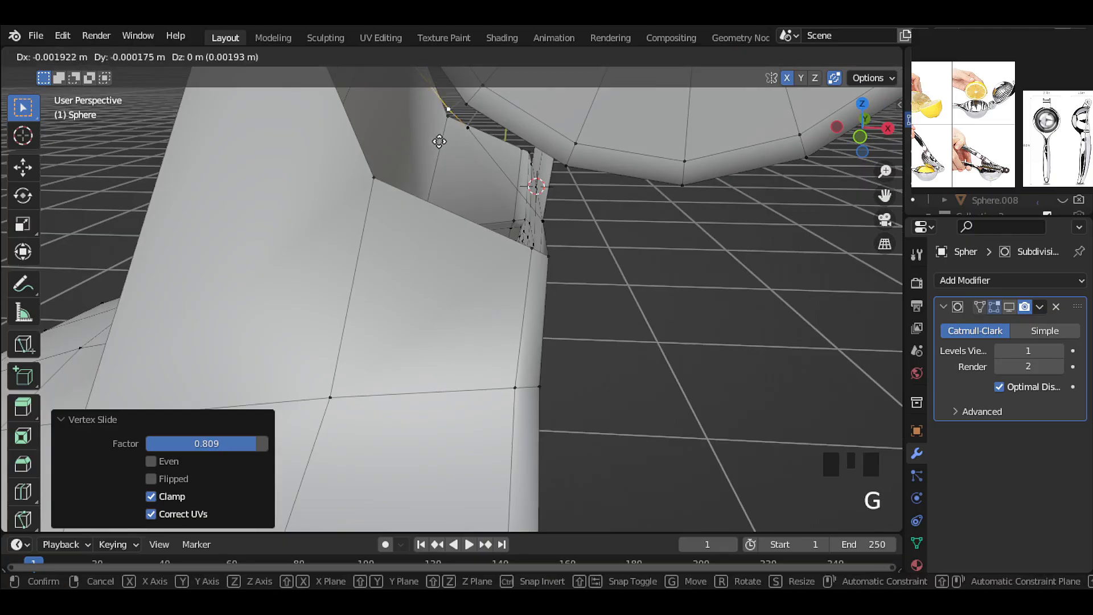
pyautogui.hotkey('shift', 'y')
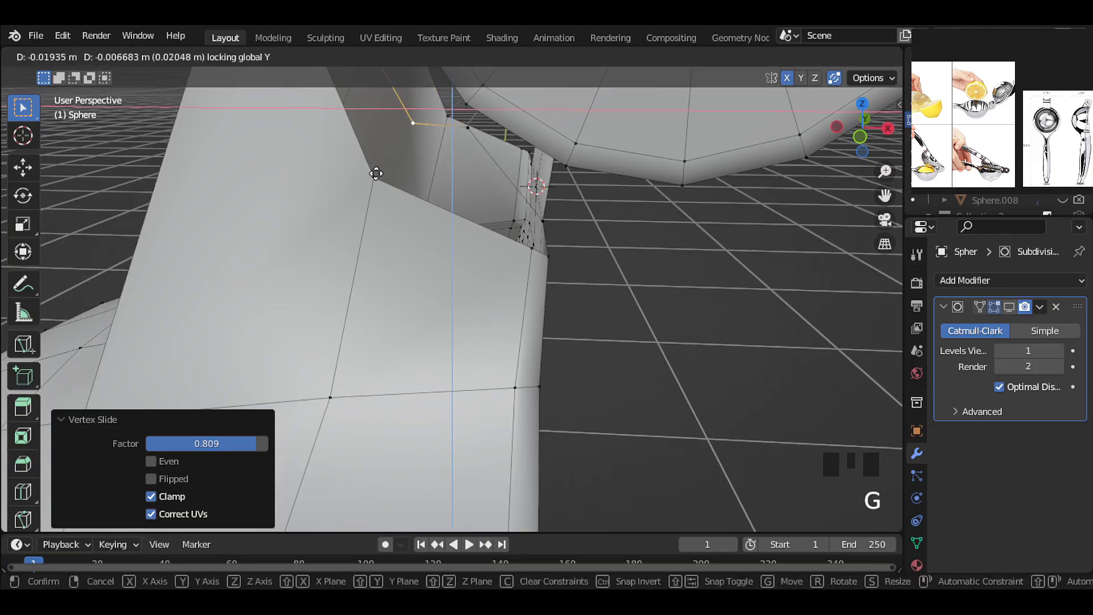
pyautogui.click(370, 178)
# Slide the new edge's lower vertex toward the front rim and move it -0.002392 m in X and -0.002116 m in Z.
pyautogui.moveTo(459, 122); pyautogui.dragTo(494, 163, button='middle')
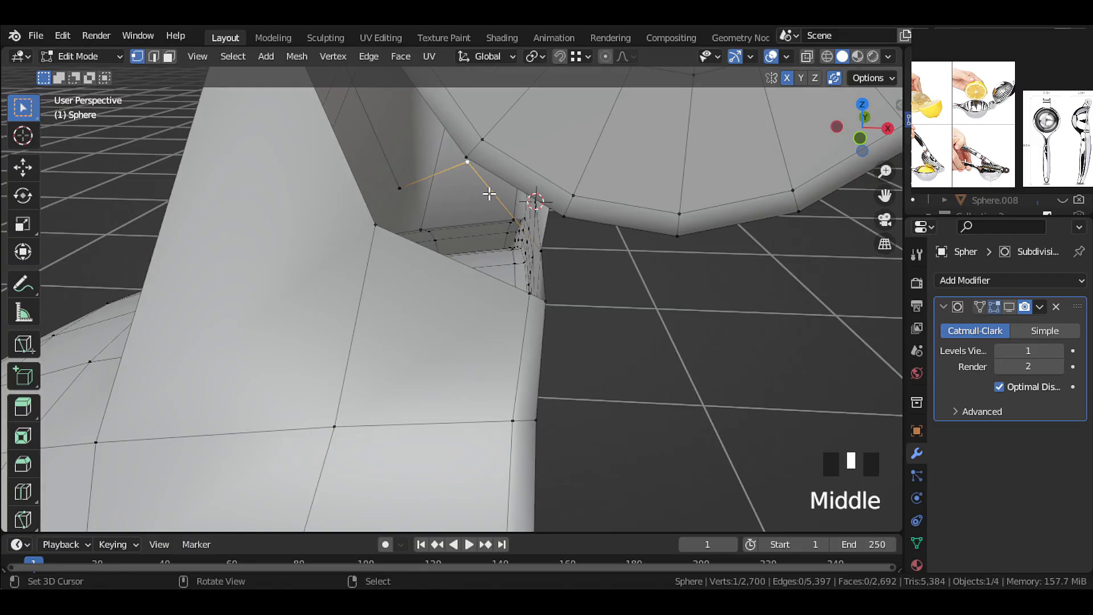
pyautogui.press('g')
pyautogui.press('g')
pyautogui.click(524, 293)
pyautogui.moveTo(524, 293); pyautogui.dragTo(659, 415, button='middle')
pyautogui.press('g')
pyautogui.hotkey('shift', 'y')
pyautogui.click(502, 290)
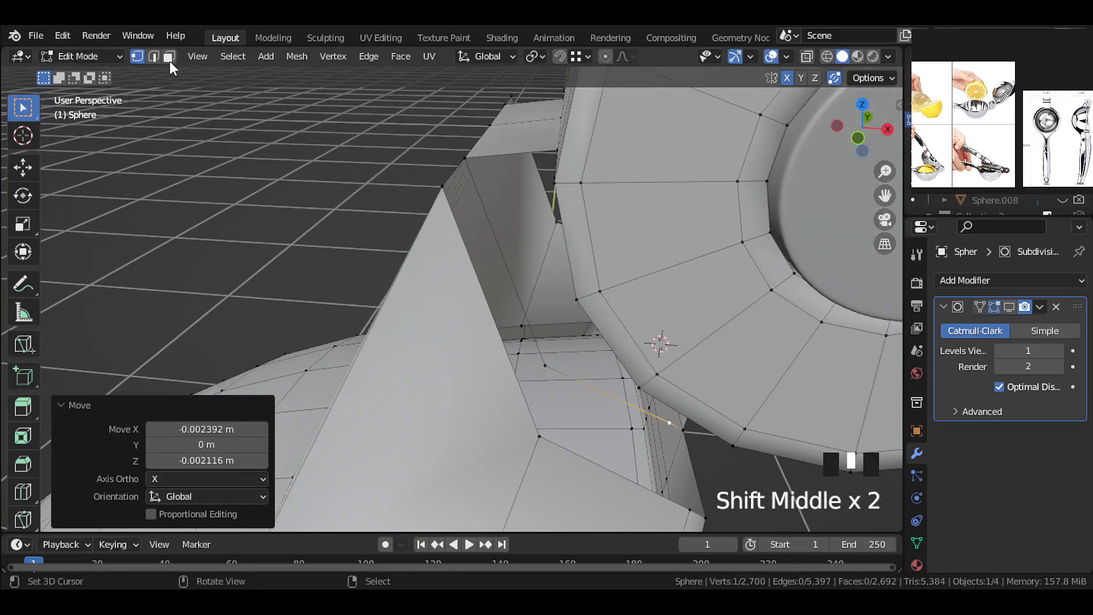
# Fill faces between the support's stepped side outline and the newly shaped edge.
pyautogui.click(471, 268)
pyautogui.press('f')
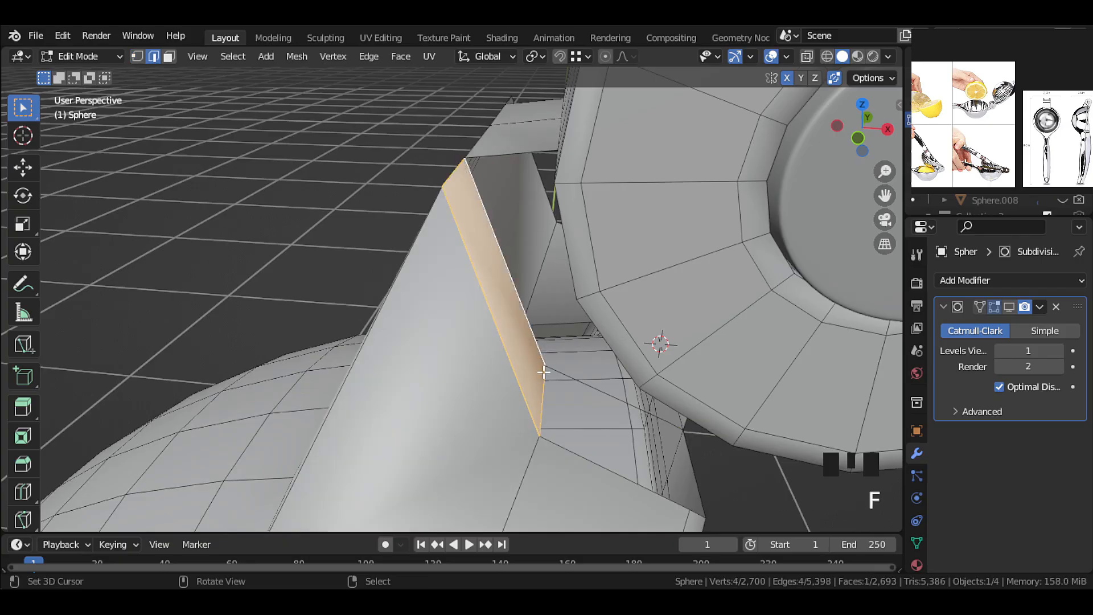
pyautogui.press('f')
# Close the remaining side hole between the support's new faces and the hinge cylinder with faces.
pyautogui.moveTo(494, 243); pyautogui.dragTo(280, 308, button='middle')
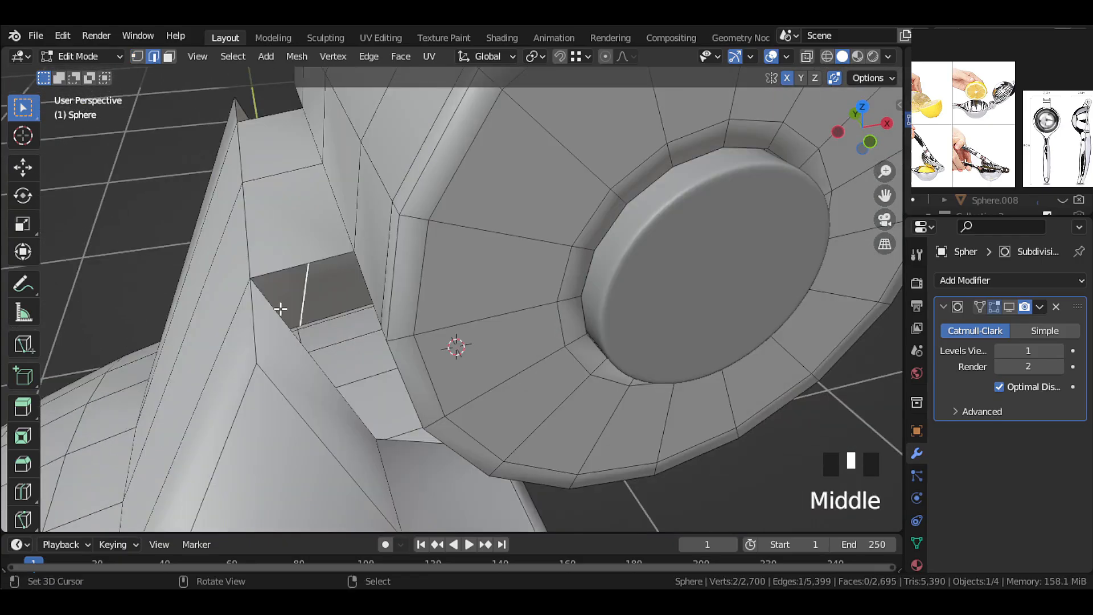
pyautogui.moveTo(335, 252); pyautogui.dragTo(421, 245, button='middle')
pyautogui.keyDown('shift'); pyautogui.rightClick(422, 230); pyautogui.keyUp('shift')
pyautogui.press('f')
pyautogui.rightClick(341, 239)
pyautogui.keyDown('shift'); pyautogui.rightClick(387, 300); pyautogui.keyUp('shift')
pyautogui.keyDown('shift'); pyautogui.moveTo(421, 245); pyautogui.dragTo(447, 319, button='middle'); pyautogui.keyUp('shift')
pyautogui.keyDown('alt'); pyautogui.rightClick(451, 346); pyautogui.keyUp('alt')
pyautogui.press('f')
# Knife-cut from the cylinder's lower edge vertex down the support's side, branching to the base corner vertex and to the neighbouring side edge.
pyautogui.scroll(2, 432, 319)
pyautogui.scroll(2, 447, 280)
pyautogui.press('k')
pyautogui.moveTo(452, 154); pyautogui.dragTo(455, 124, button='middle')
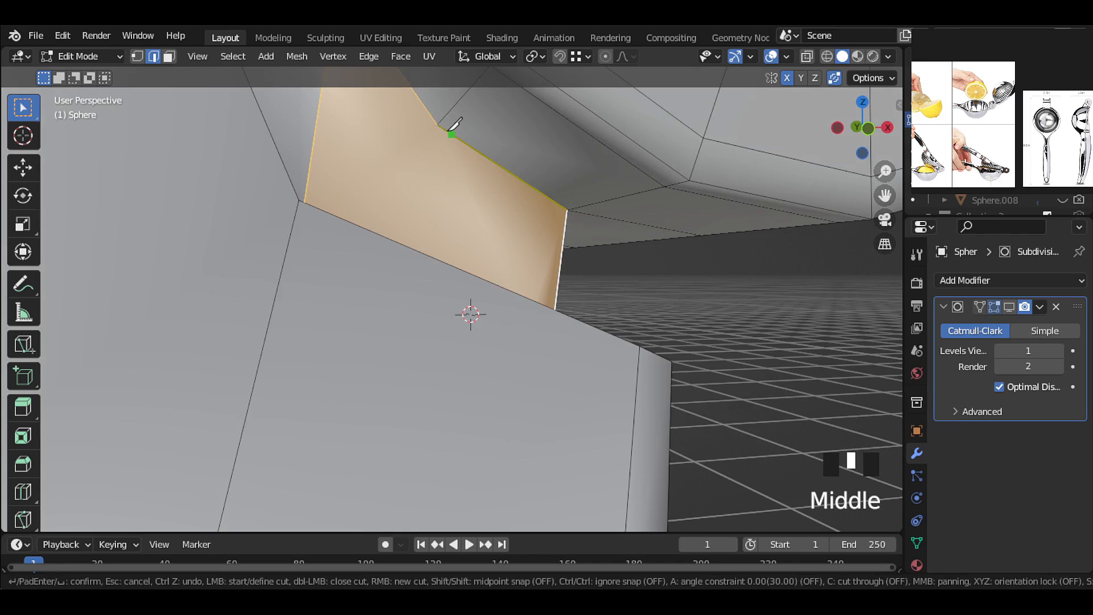
pyautogui.moveTo(438, 186); pyautogui.dragTo(428, 348, button='middle')
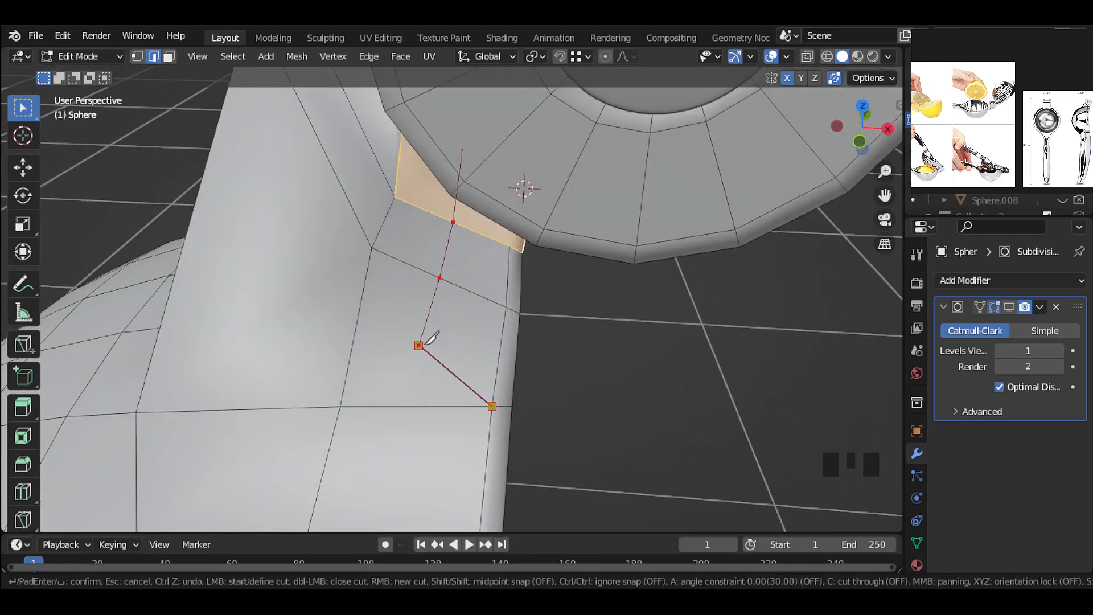
pyautogui.click(360, 337)
pyautogui.press('Return')
# Continue the knife cut from the side edge around the support's back to its centre line.
pyautogui.moveTo(361, 337); pyautogui.dragTo(360, 336, button='middle')
pyautogui.press('k')
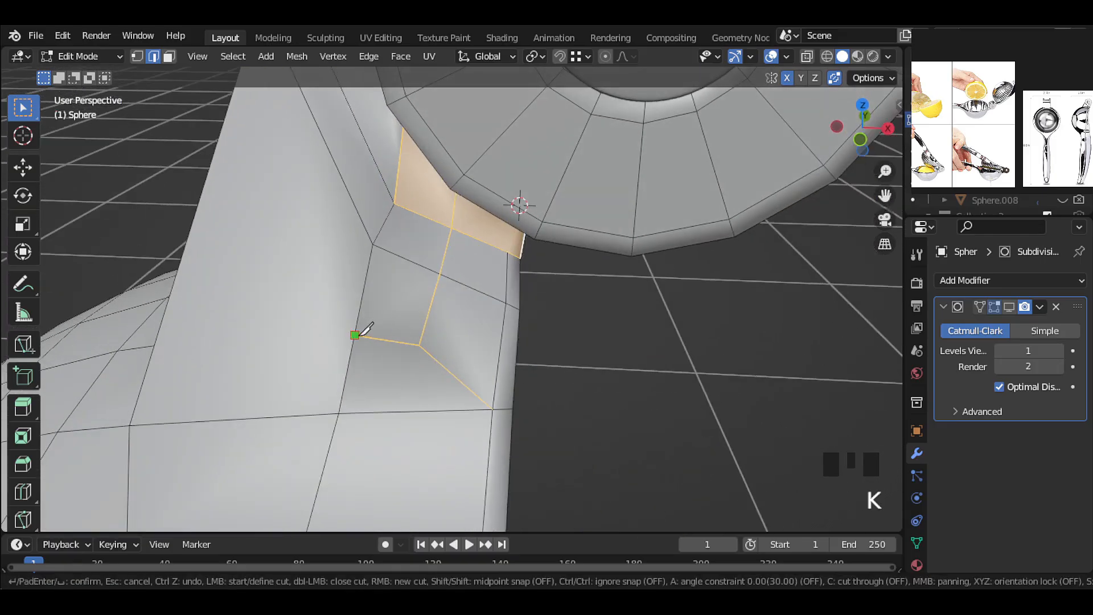
pyautogui.moveTo(186, 250); pyautogui.dragTo(430, 278, button='middle')
pyautogui.click(154, 242)
pyautogui.press('Return')
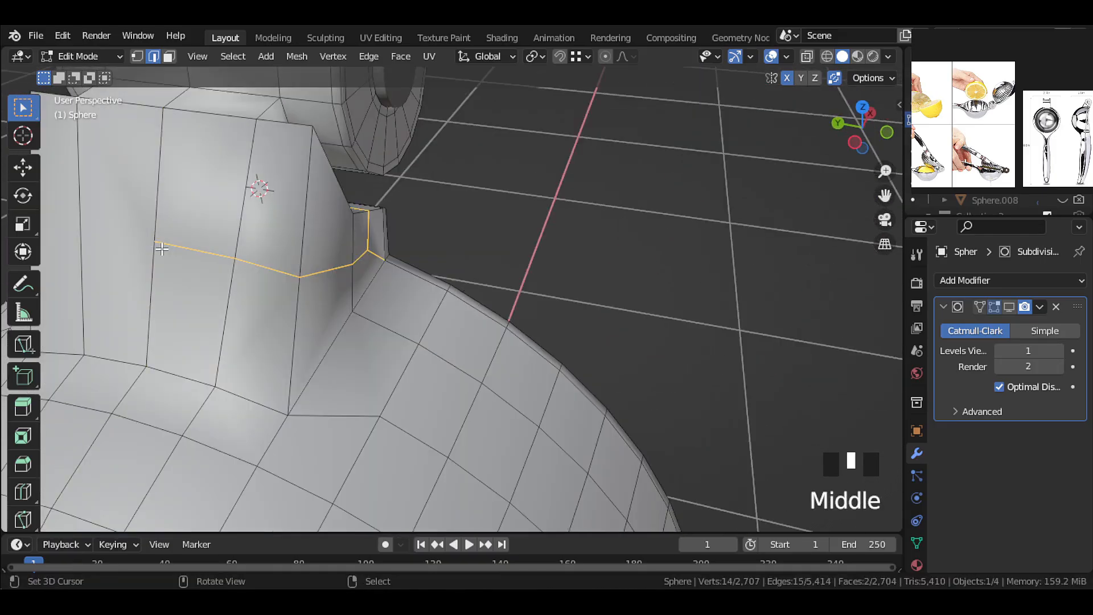
# Add a Mirror modifier above the subdivision, shown on cage, with X axis, X bisect, X flip and clipping enabled.
pyautogui.moveTo(169, 243); pyautogui.dragTo(642, 333, button='middle')
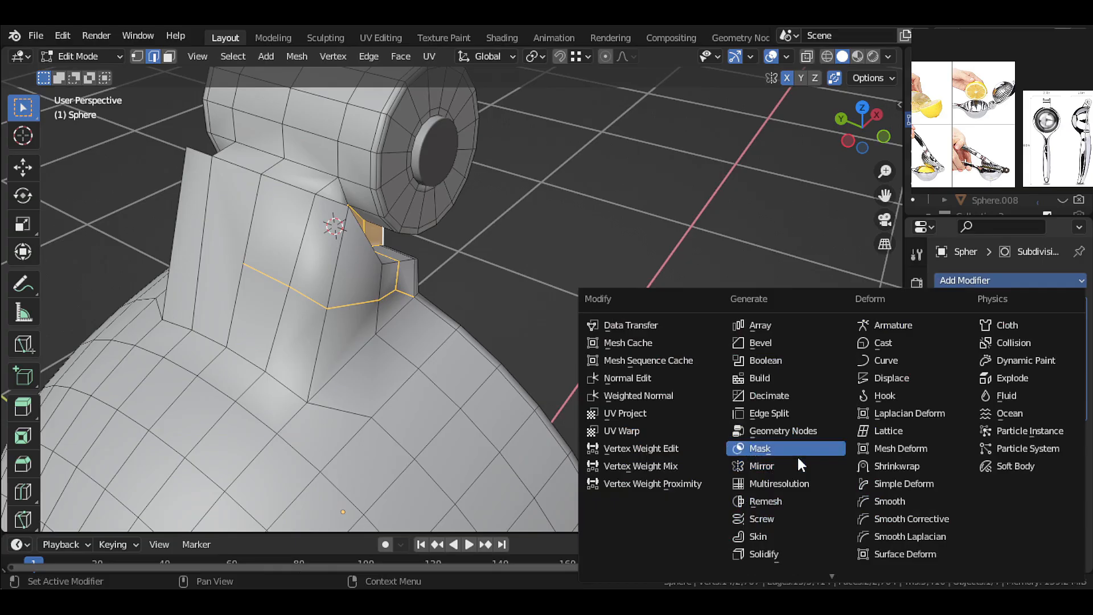
pyautogui.click(797, 459)
pyautogui.moveTo(1077, 432); pyautogui.dragTo(1087, 282)
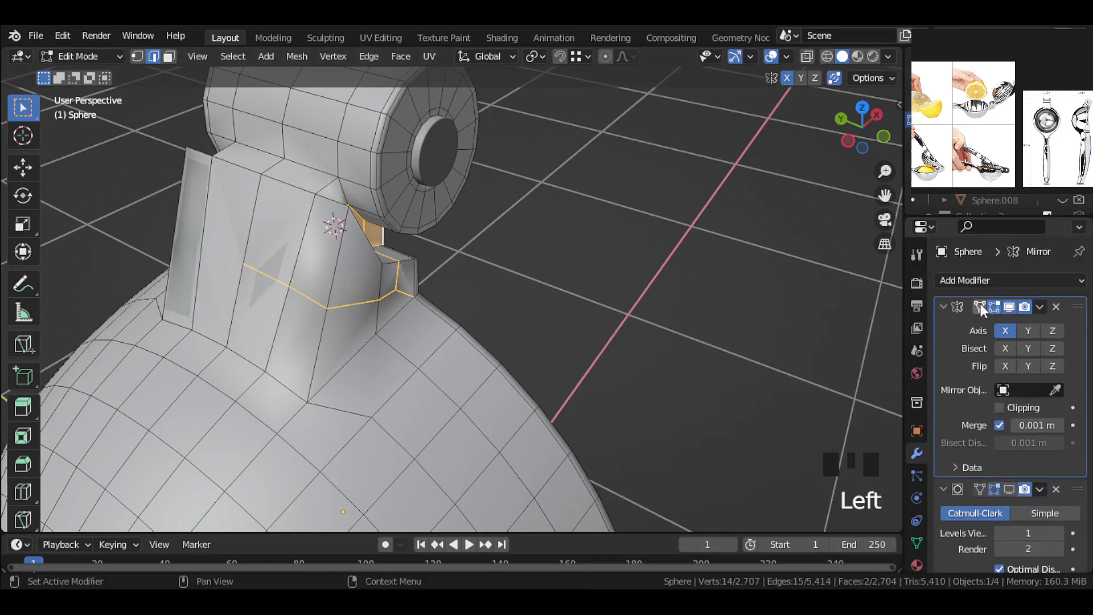
pyautogui.click(980, 306)
pyautogui.keyDown('shift'); pyautogui.moveTo(537, 317); pyautogui.dragTo(622, 337, button='middle'); pyautogui.keyUp('shift')
pyautogui.click(1006, 348)
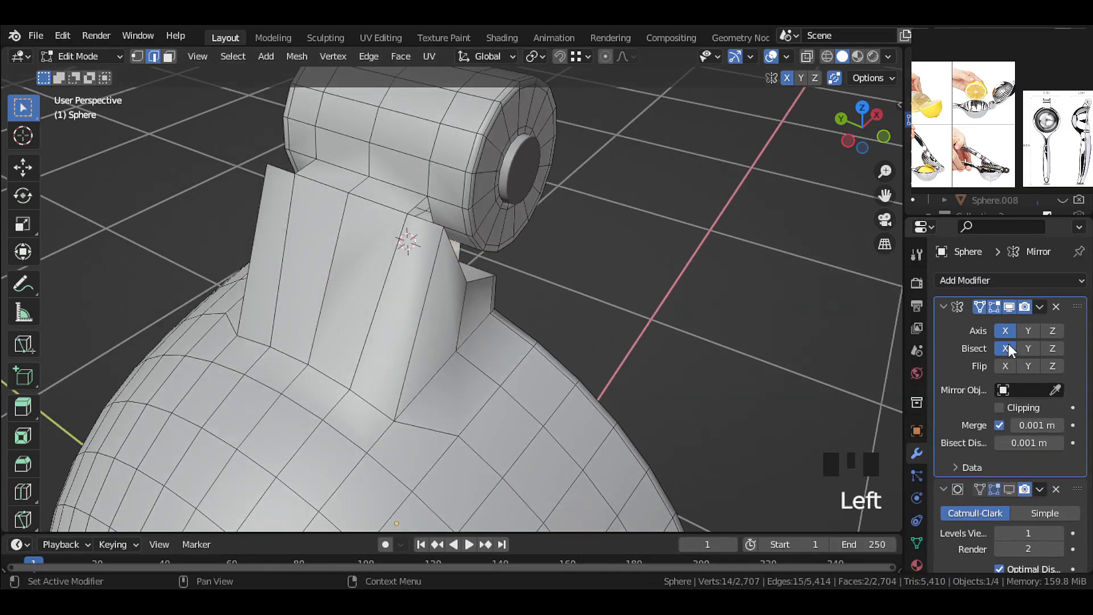
pyautogui.click(1006, 366)
# Slide the inner vertex at the base of the support's front corner fully onto the adjacent outer vertex with factor 1.000.
pyautogui.moveTo(615, 288); pyautogui.dragTo(510, 288, button='middle')
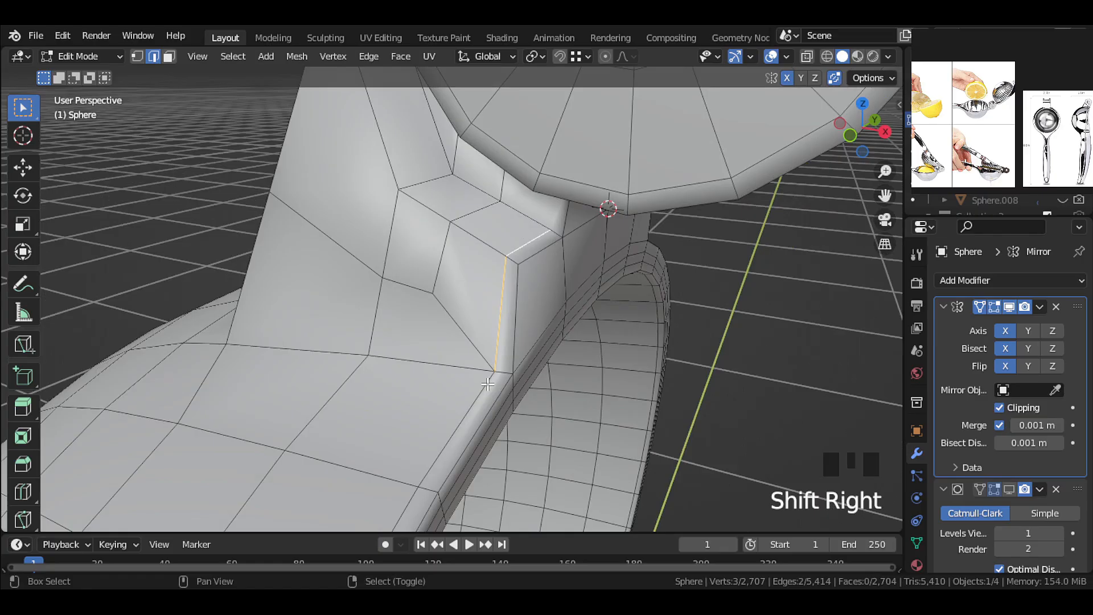
pyautogui.keyDown('shift'); pyautogui.moveTo(487, 384); pyautogui.dragTo(481, 333, button='middle'); pyautogui.keyUp('shift')
pyautogui.scroll(2, 478, 324)
pyautogui.click(137, 55)
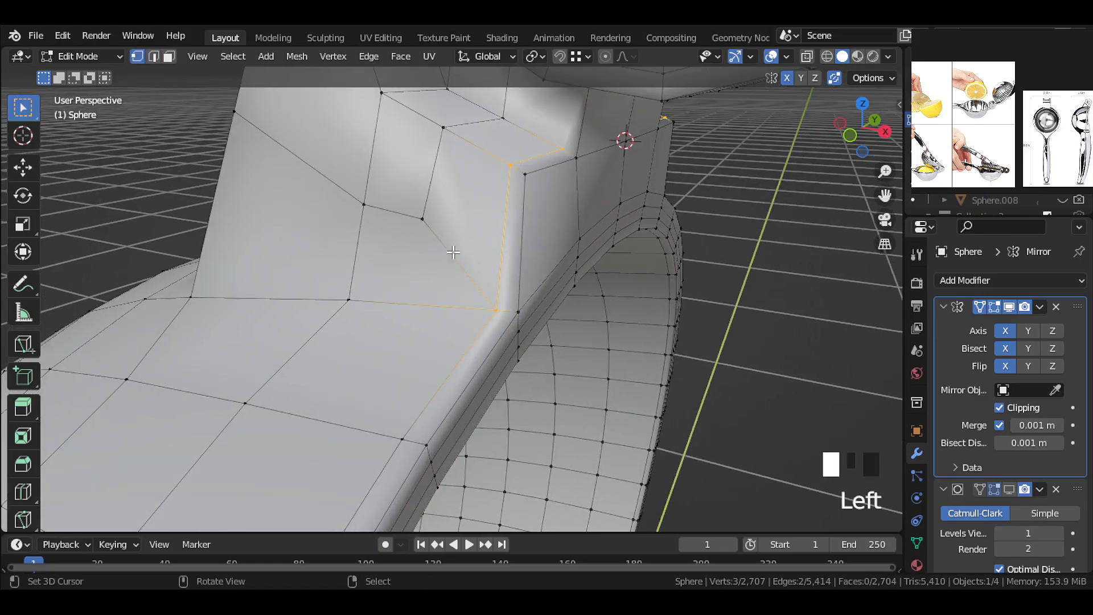
pyautogui.press('g')
pyautogui.press('g')
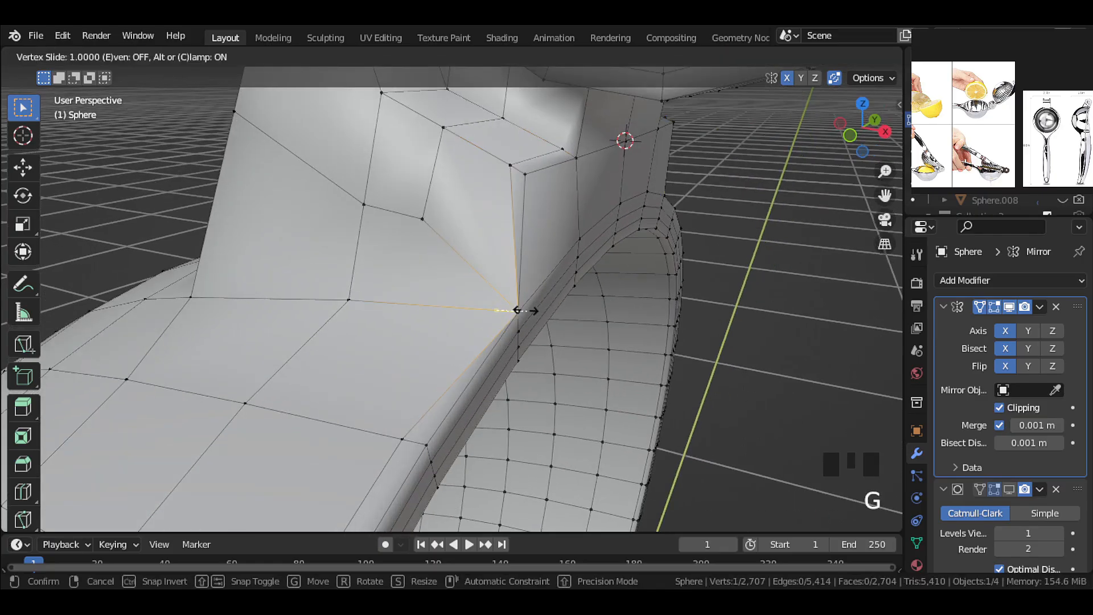
pyautogui.click(518, 310)
# Slide the inner vertices along the support's front ledge onto the neighbouring outer edge vertices to remove the narrow strip.
pyautogui.rightClick(511, 165)
pyautogui.press('g')
pyautogui.press('g')
pyautogui.click(562, 162)
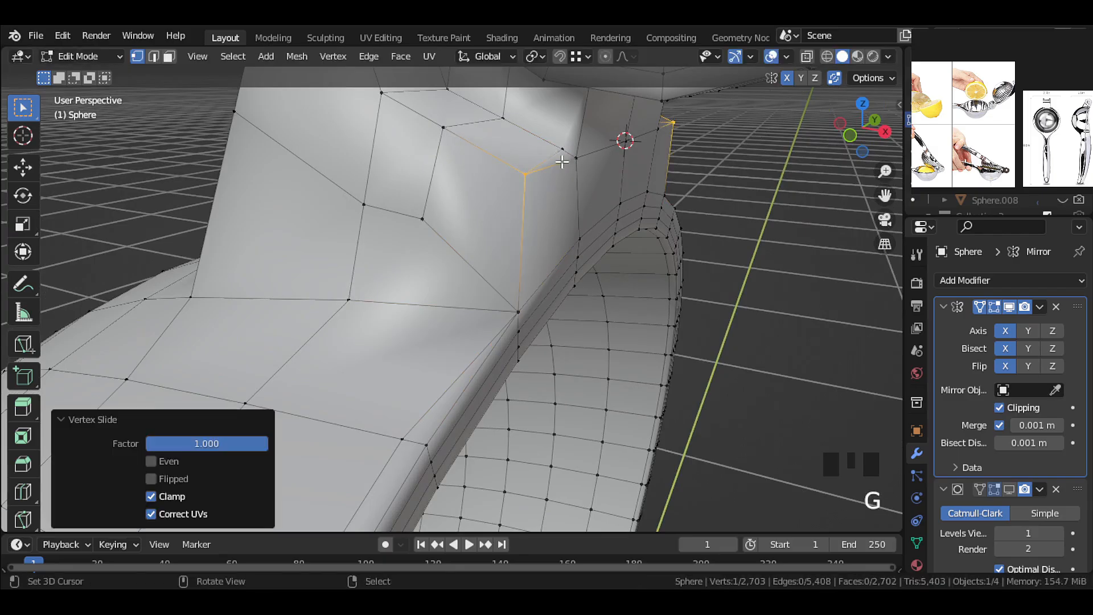
pyautogui.press('g')
pyautogui.press('g')
pyautogui.click(207, 78)
# Dissolve the leftover edge running from the support's front base corner along the bowl's rim.
pyautogui.rightClick(429, 379)
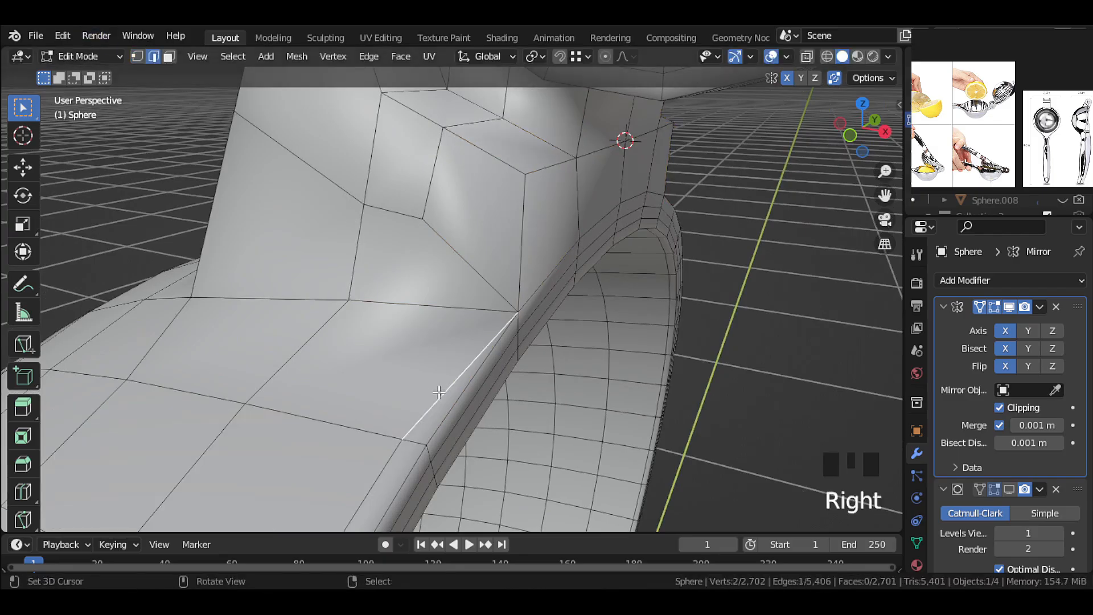
pyautogui.press('x')
pyautogui.click(418, 466)
# Select the edges where the support meets the hinge cylinder, plus the outline edges along its top, side and front ledge.
pyautogui.moveTo(446, 438); pyautogui.dragTo(613, 295, button='middle')
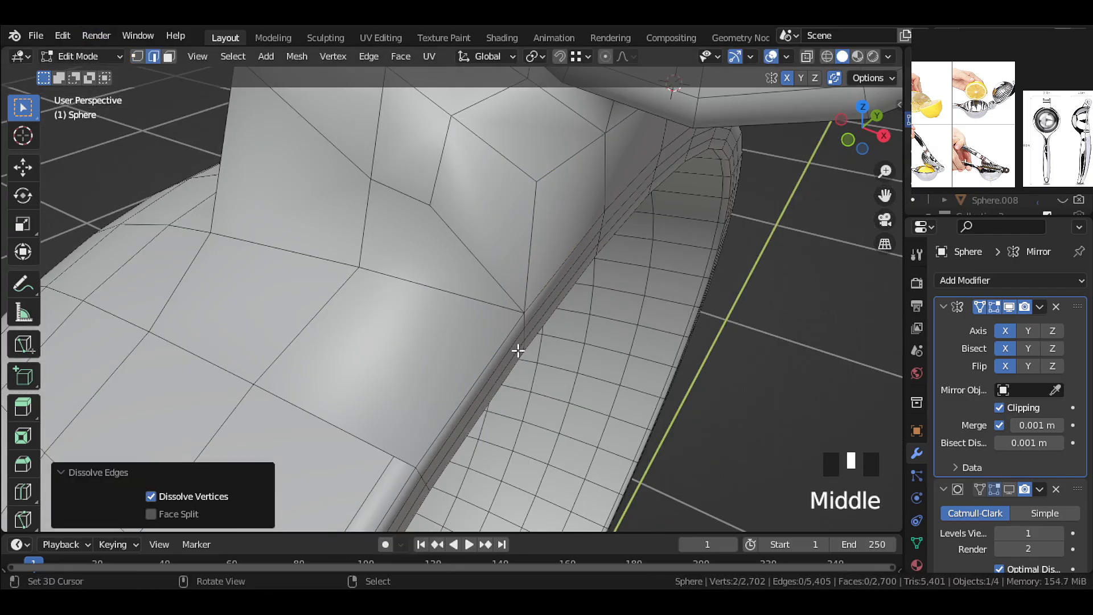
pyautogui.scroll(3, 612, 295)
pyautogui.rightClick(594, 312)
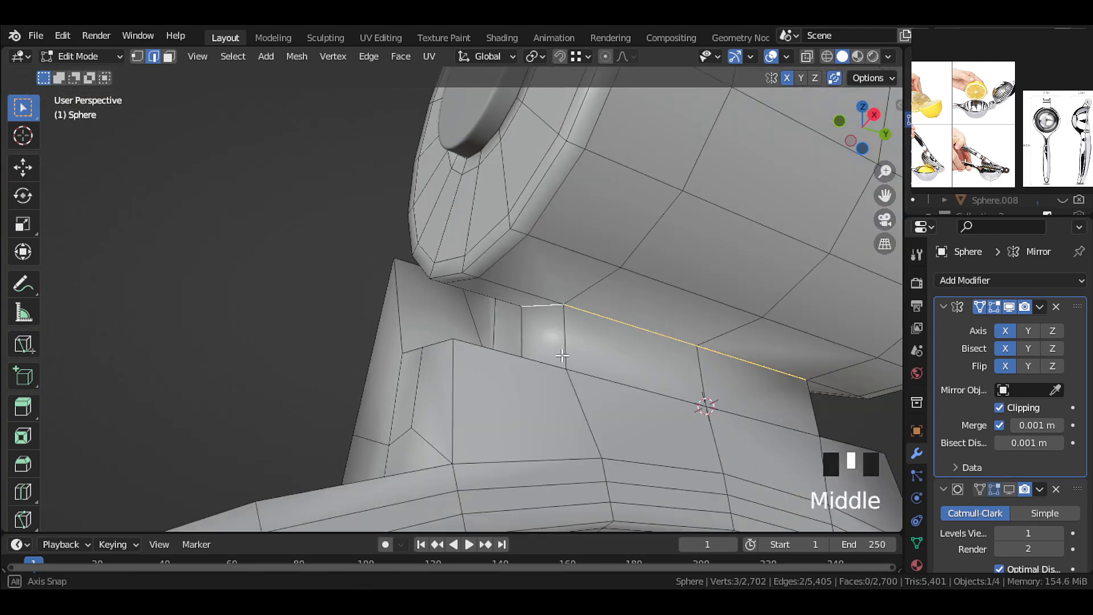
pyautogui.keyDown('shift'); pyautogui.rightClick(551, 379); pyautogui.keyUp('shift')
pyautogui.moveTo(562, 355); pyautogui.dragTo(501, 393, button='middle')
pyautogui.keyDown('alt'); pyautogui.keyDown('shift'); pyautogui.rightClick(354, 165); pyautogui.keyUp('shift'); pyautogui.keyUp('alt')
pyautogui.moveTo(354, 165); pyautogui.dragTo(385, 157, button='middle')
pyautogui.moveTo(466, 240); pyautogui.dragTo(495, 245, button='middle')
pyautogui.keyDown('alt'); pyautogui.keyDown('shift'); pyautogui.rightClick(354, 186); pyautogui.keyUp('shift'); pyautogui.keyUp('alt')
pyautogui.moveTo(354, 186)
pyautogui.mouseDown(button='middle')
pyautogui.moveTo(342, 278)
pyautogui.moveTo(354, 206)
pyautogui.mouseUp(button='middle')
pyautogui.keyDown('alt'); pyautogui.keyDown('shift'); pyautogui.rightClick(366, 200); pyautogui.keyUp('shift'); pyautogui.keyUp('alt')
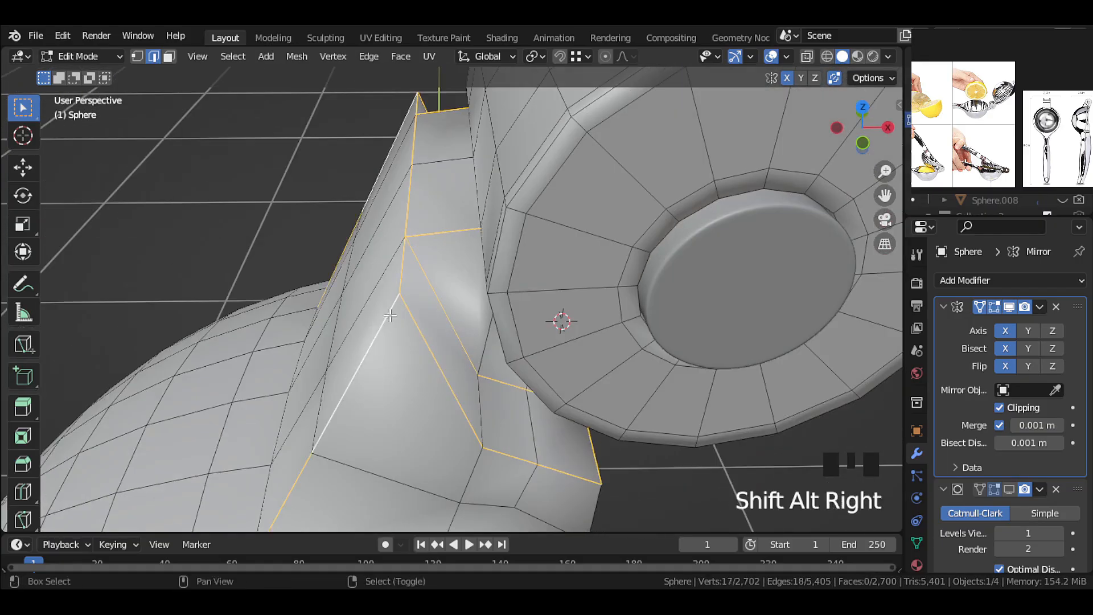
# Extend the edge selection along the support's side corner, underside outline and the line where its base meets the bowl.
pyautogui.moveTo(398, 256); pyautogui.dragTo(365, 228, button='middle')
pyautogui.keyDown('alt'); pyautogui.keyDown('shift'); pyautogui.rightClick(380, 368); pyautogui.keyUp('shift'); pyautogui.keyUp('alt')
pyautogui.moveTo(677, 347); pyautogui.dragTo(640, 321, button='middle')
pyautogui.keyDown('alt'); pyautogui.keyDown('shift'); pyautogui.rightClick(592, 415); pyautogui.keyUp('shift'); pyautogui.keyUp('alt')
pyautogui.moveTo(593, 415); pyautogui.dragTo(677, 364, button='middle')
pyautogui.keyDown('shift'); pyautogui.moveTo(387, 495); pyautogui.dragTo(392, 365, button='middle'); pyautogui.keyUp('shift')
pyautogui.keyDown('alt'); pyautogui.keyDown('shift'); pyautogui.rightClick(400, 390); pyautogui.keyUp('shift'); pyautogui.keyUp('alt')
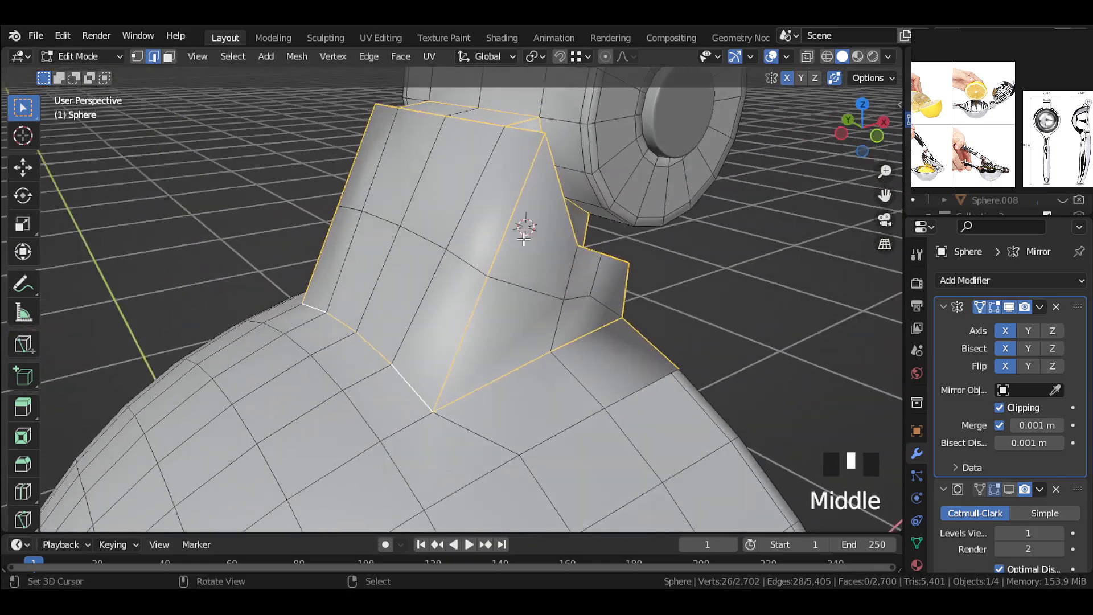
# Bevel the selected support edges with 2 segments and a width of 0.00594 m, and change the outer miter type.
pyautogui.moveTo(450, 301); pyautogui.dragTo(519, 293, button='middle')
pyautogui.scroll(-2, 520, 292)
pyautogui.hotkey('ctrl', 'b')
pyautogui.click(593, 337)
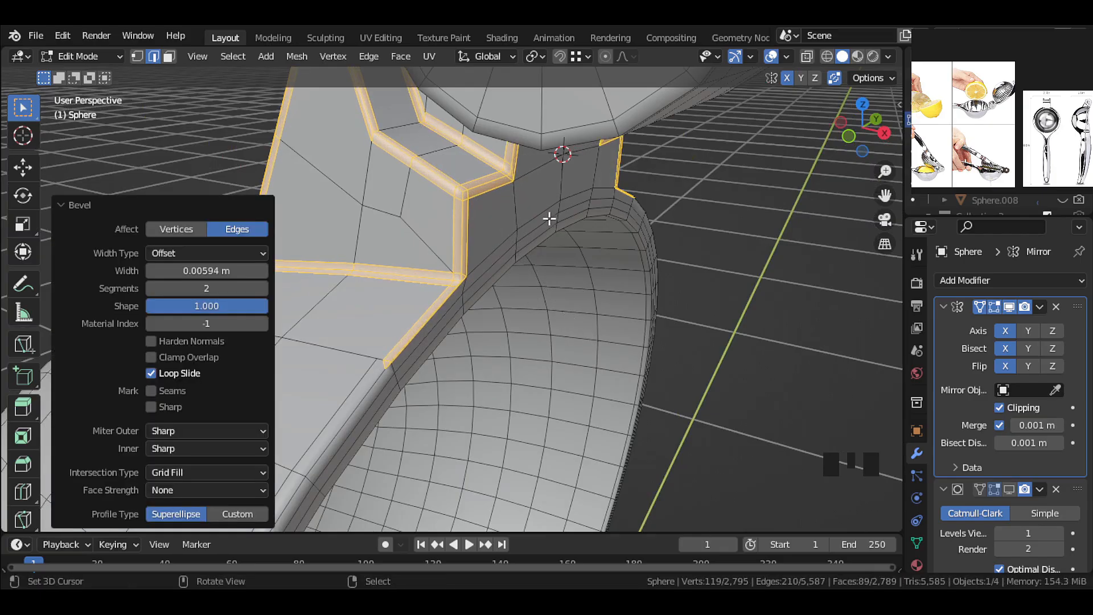
pyautogui.moveTo(546, 214); pyautogui.dragTo(423, 229, button='middle')
pyautogui.scroll(-2, 490, 310)
pyautogui.click(194, 430)
pyautogui.click(197, 478)
# Slide the stray vertices at the bevel's end on the bowl rim onto the neighbouring vertices of the rim's edge loop.
pyautogui.click(139, 60)
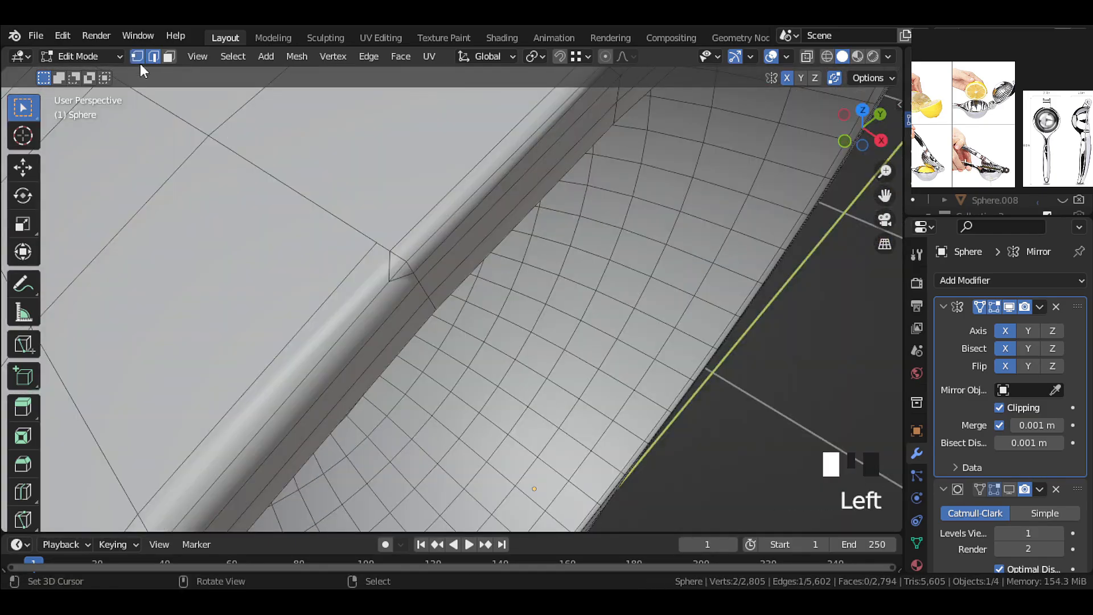
pyautogui.press('g')
pyautogui.press('g')
pyautogui.click(378, 243)
pyautogui.press('g')
pyautogui.press('g')
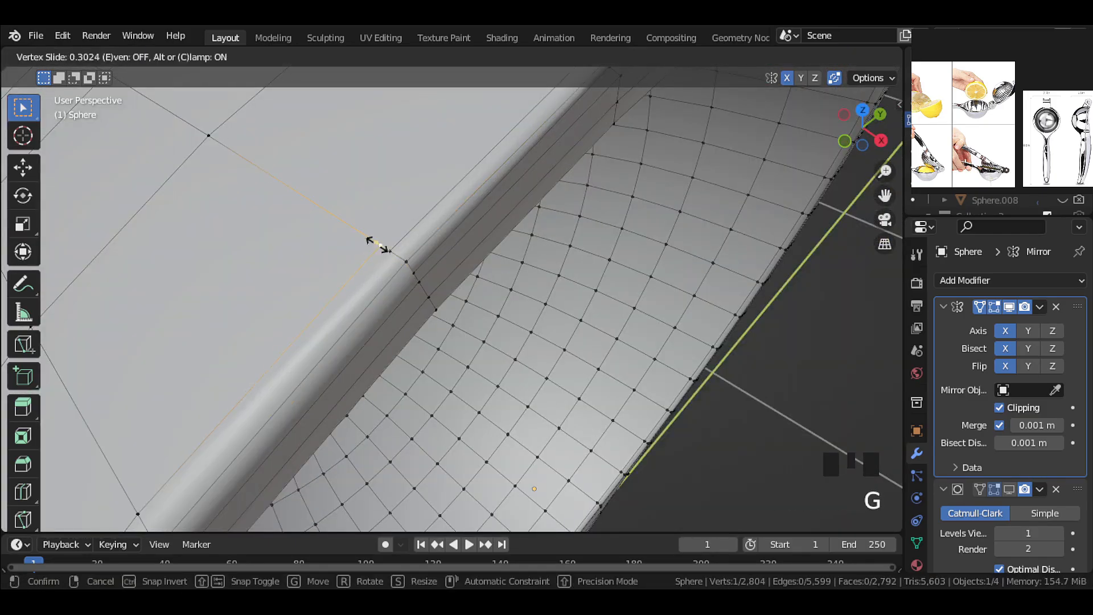
pyautogui.click(398, 246)
pyautogui.press('g')
pyautogui.press('g')
pyautogui.rightClick(497, 260)
pyautogui.scroll(2, 498, 260)
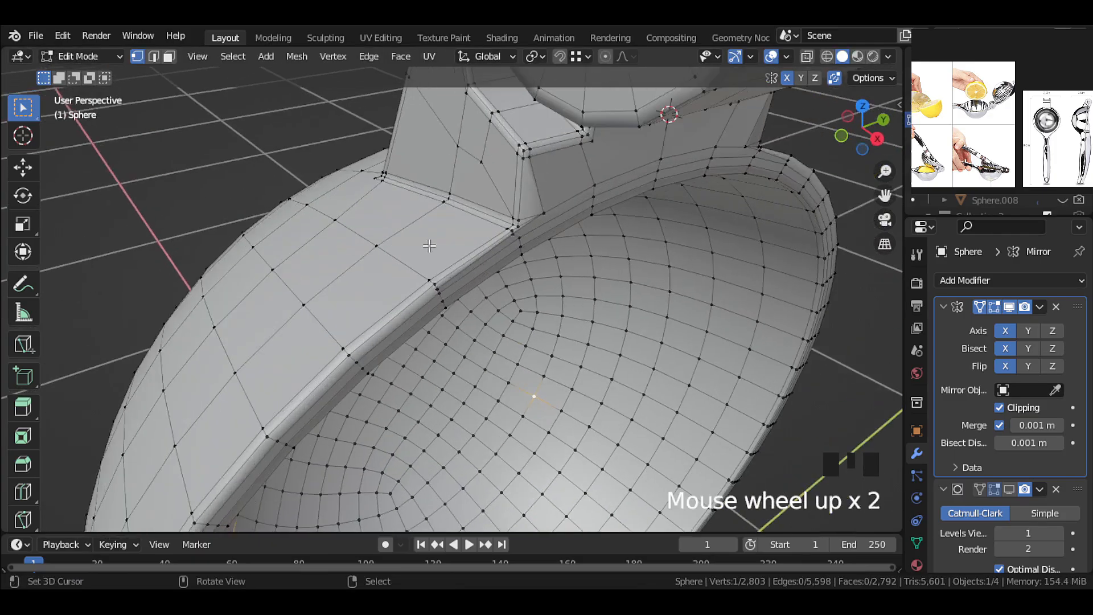
# Slide the short edge on the bowl rim beside the support's front base corner to merge it with the adjacent geometry.
pyautogui.moveTo(497, 260); pyautogui.dragTo(381, 290, button='middle')
pyautogui.scroll(2, 382, 289)
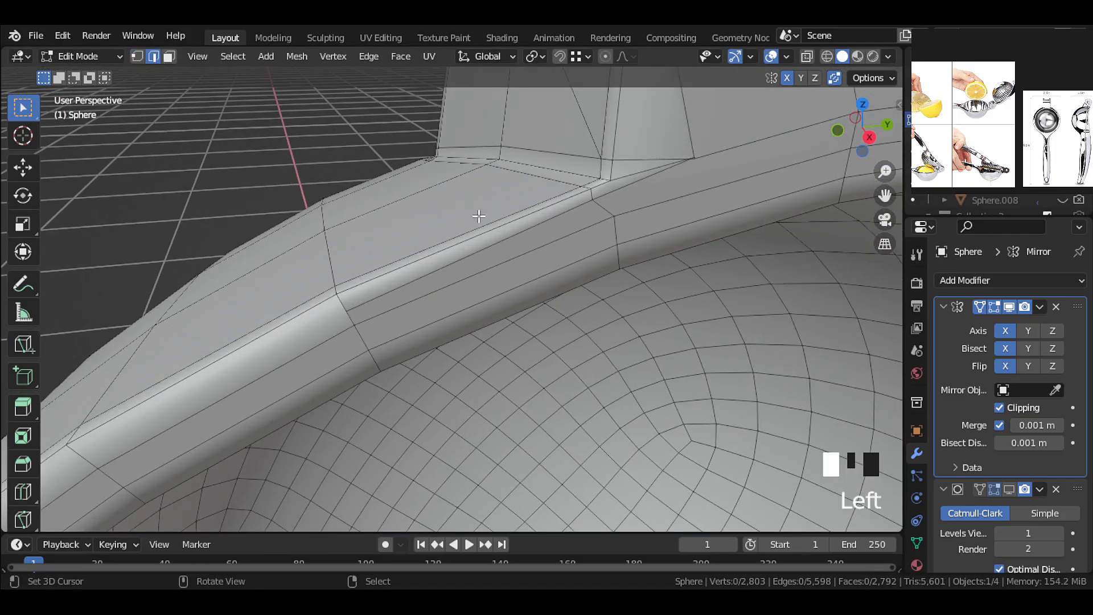
pyautogui.press('g')
pyautogui.press('g')
pyautogui.click(595, 224)
# Slide the vertices beside the support's front base corner apart along their edges on the front face.
pyautogui.moveTo(595, 224); pyautogui.dragTo(242, 98, button='middle')
pyautogui.scroll(1, 537, 251)
pyautogui.click(538, 240)
pyautogui.scroll(1, 553, 244)
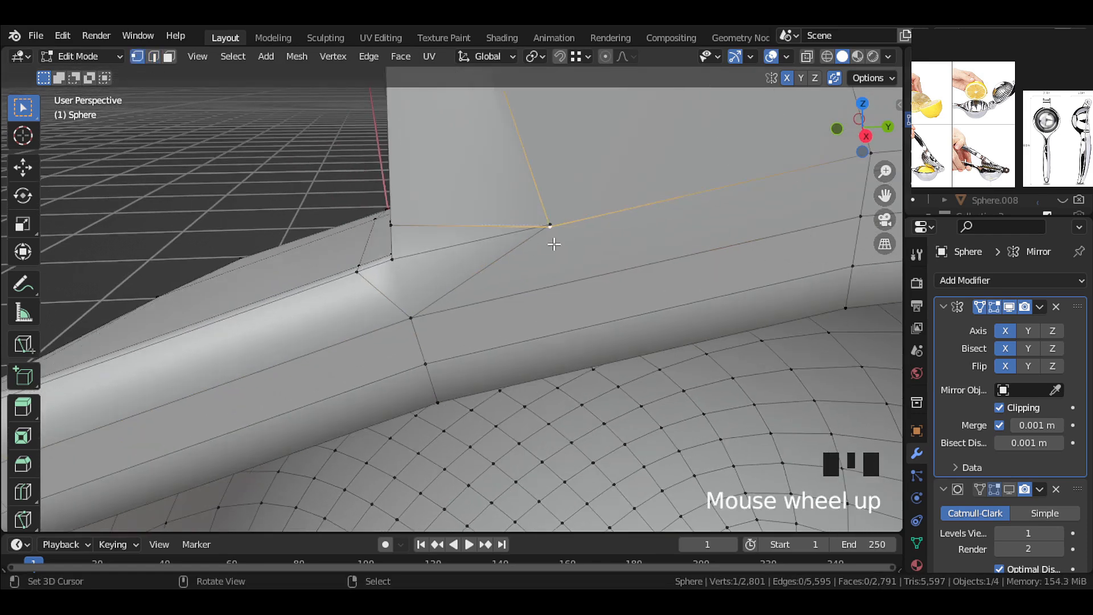
pyautogui.press('g')
pyautogui.press('g')
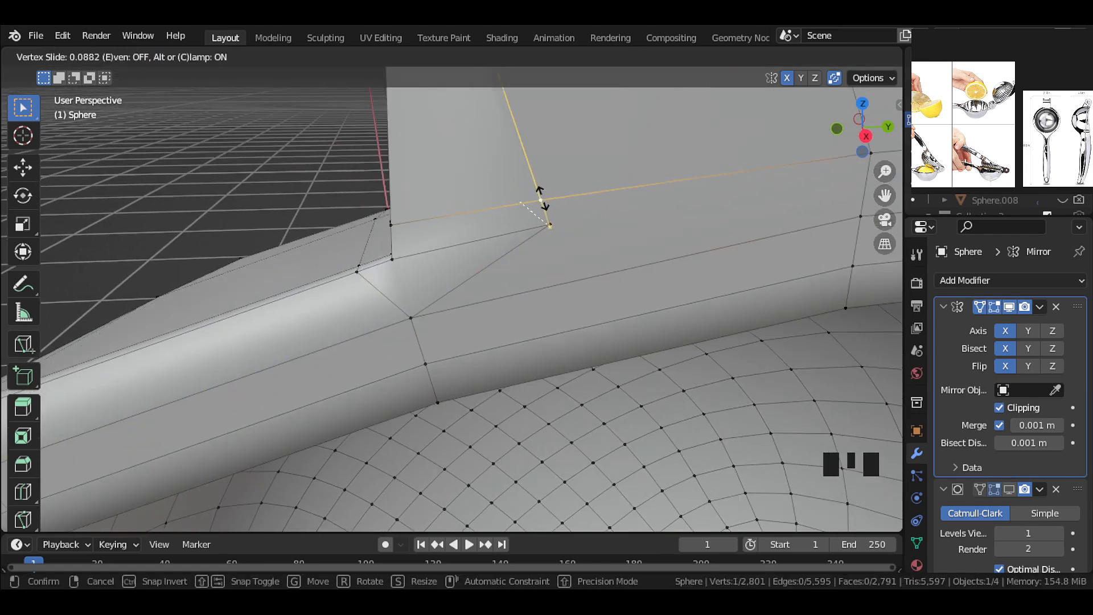
pyautogui.click(542, 198)
pyautogui.click(550, 228)
pyautogui.press('g')
pyautogui.press('g')
pyautogui.click(478, 274)
# Slide the upper base corner vertex toward the vertical bevel with factor 0.622 and the lower one beneath it with factor 0.533.
pyautogui.click(538, 203)
pyautogui.press('g')
pyautogui.press('g')
pyautogui.click(447, 219)
pyautogui.scroll(-5, 473, 239)
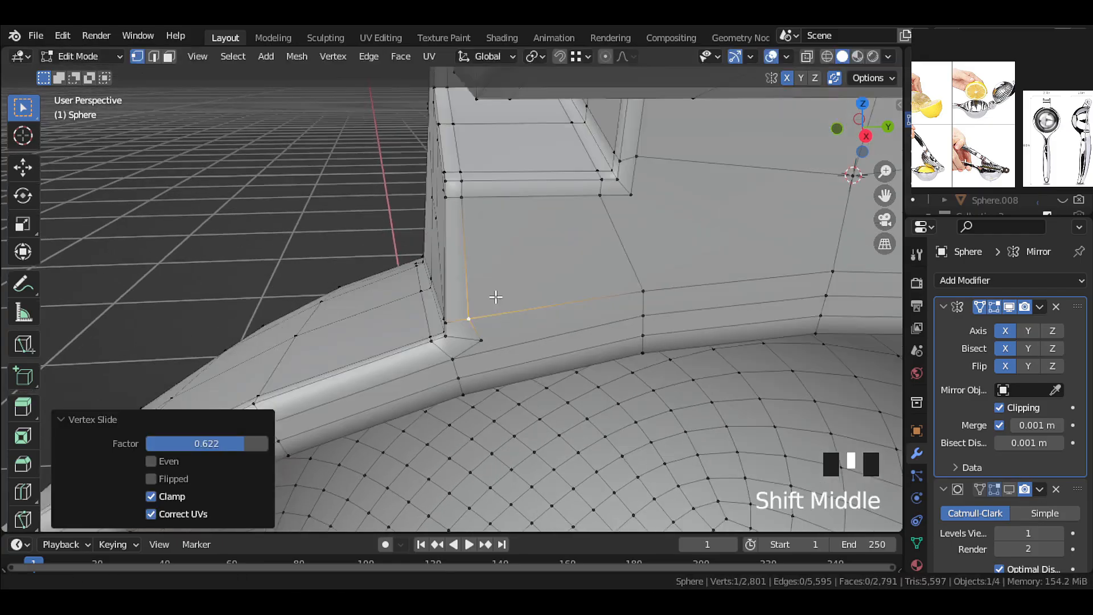
pyautogui.scroll(2, 495, 296)
pyautogui.press('g')
pyautogui.press('g')
pyautogui.click(484, 373)
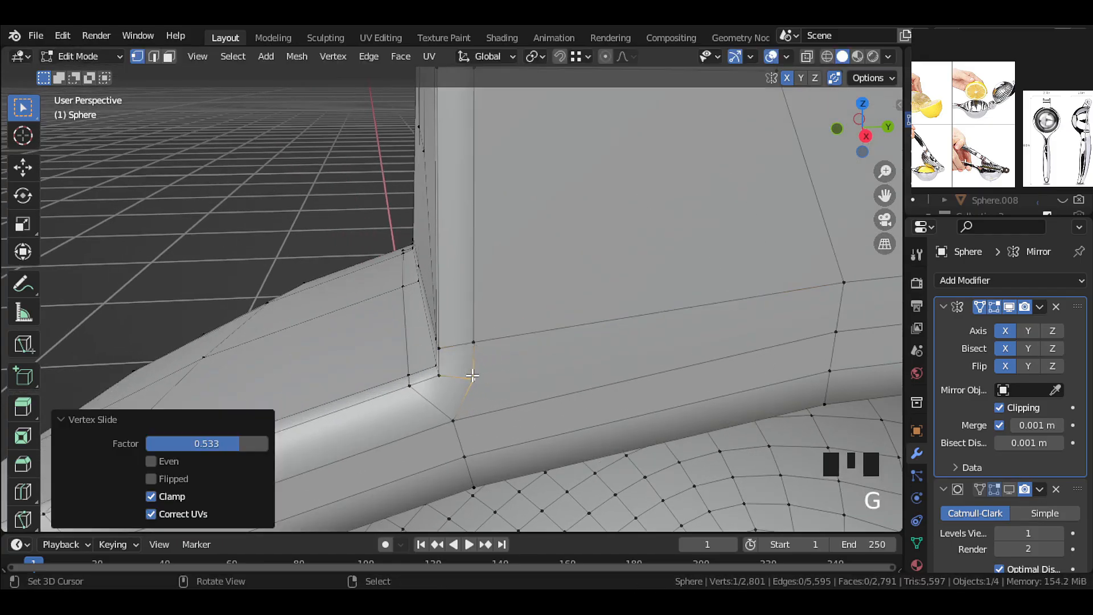
pyautogui.moveTo(483, 373); pyautogui.dragTo(569, 358, button='middle')
pyautogui.press('k')
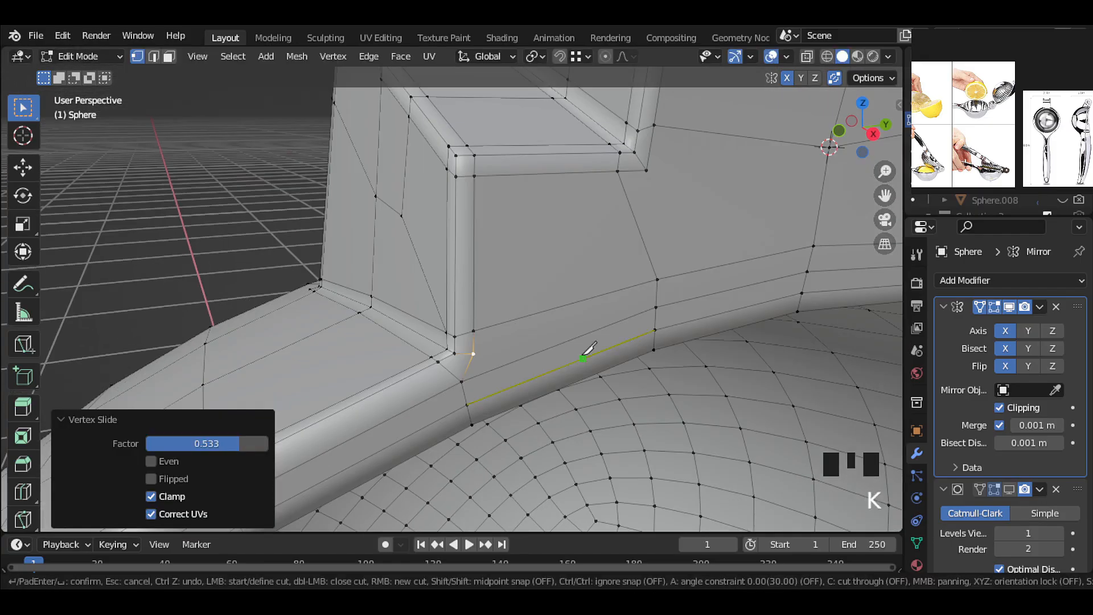
pyautogui.click(656, 293)
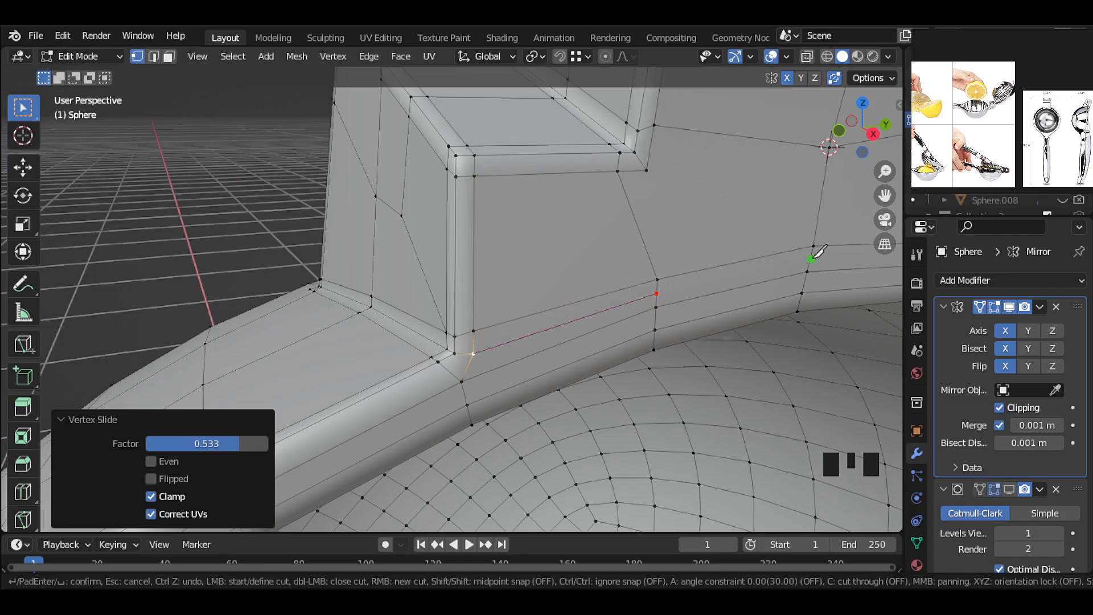
pyautogui.press('Escape')
pyautogui.click(1010, 307)
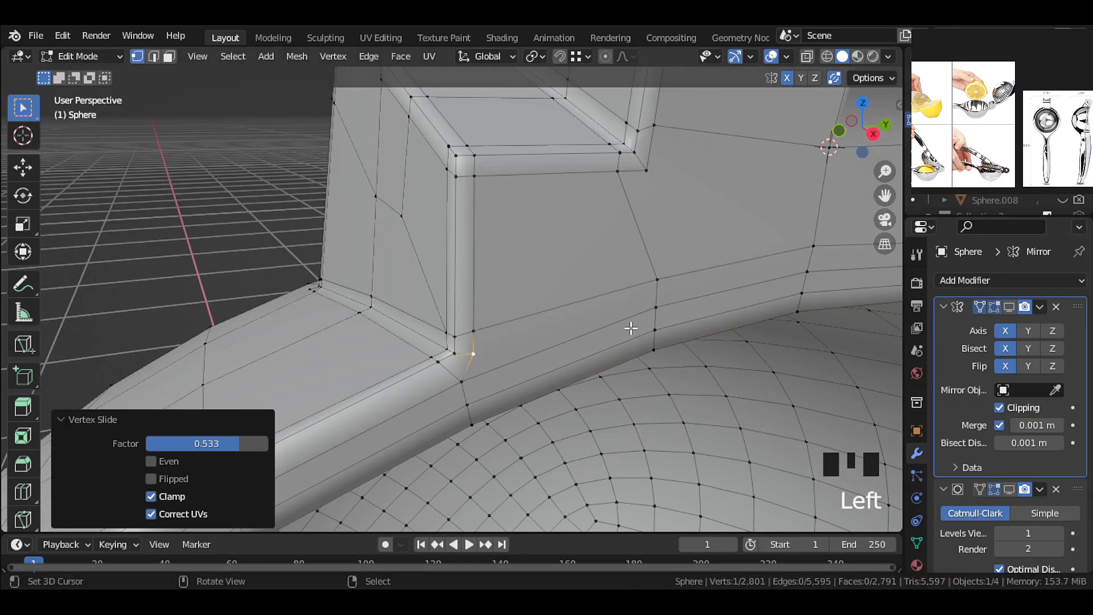
# Knife-cut a new edge line from the front base corner vertex across the next two vertical edges above the bowl rim.
pyautogui.press('k')
pyautogui.click(473, 354)
pyautogui.click(656, 293)
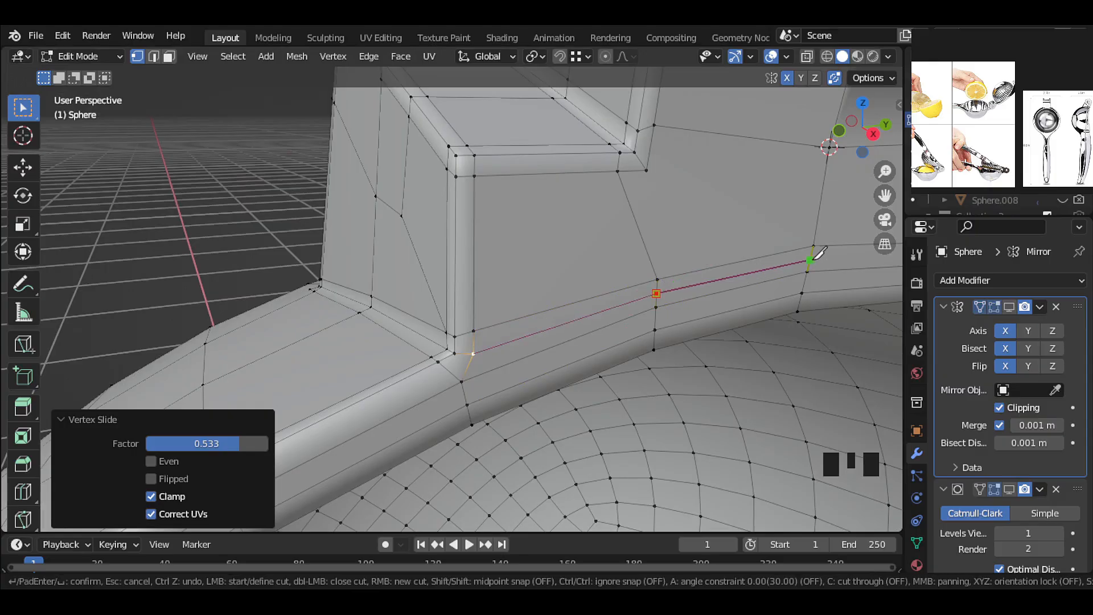
pyautogui.click(811, 259)
pyautogui.press('Return')
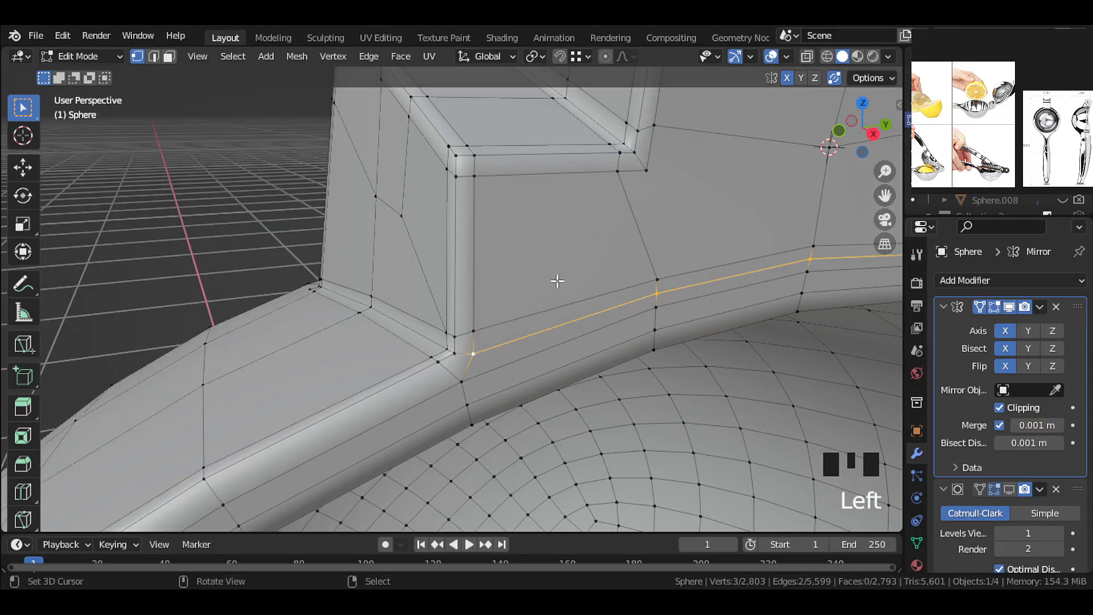
# Knife-cut an edge across the support's front face from the ledge's beveled lower corner to the vertical centre edge.
pyautogui.scroll(-2, 557, 281)
pyautogui.moveTo(558, 280); pyautogui.dragTo(473, 324, button='middle')
pyautogui.scroll(3, 464, 305)
pyautogui.scroll(-2, 472, 324)
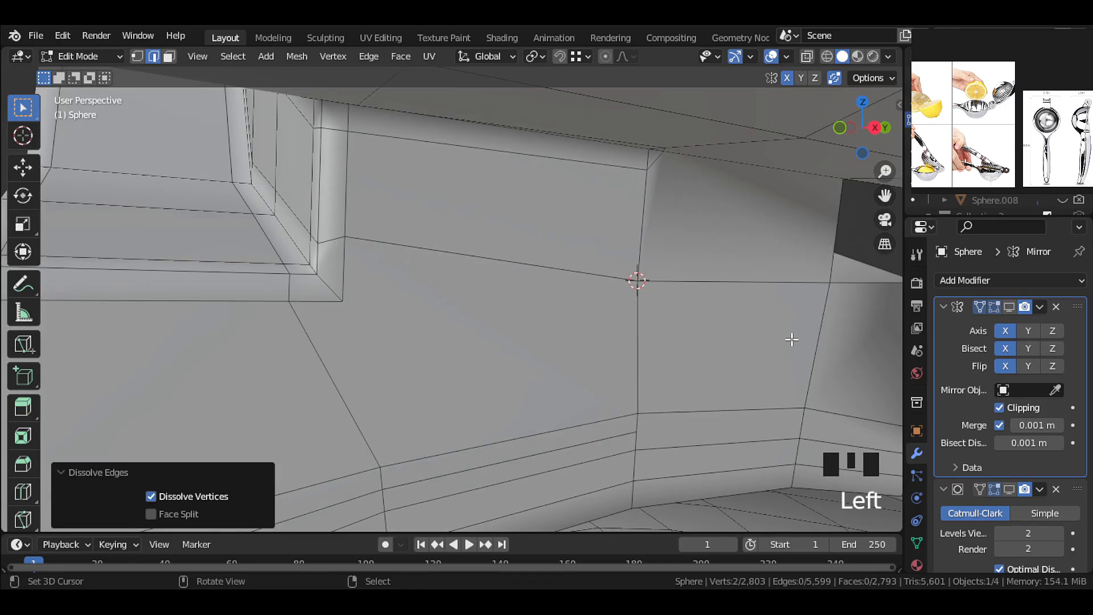
pyautogui.press('k')
pyautogui.click(636, 316)
pyautogui.press('Return')
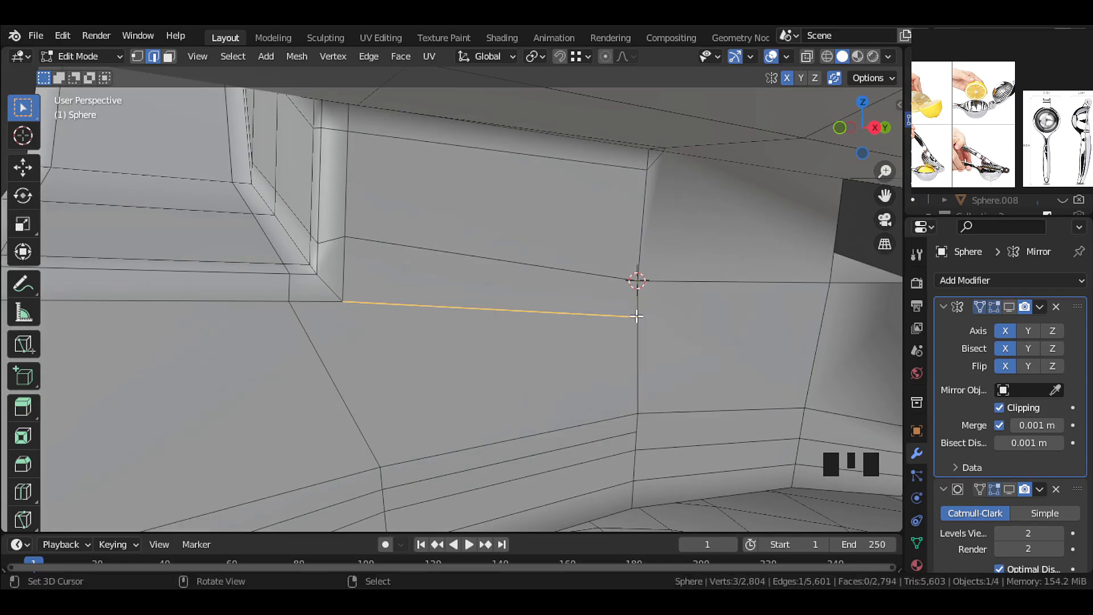
# Slide the outer vertex below the ledge's beveled corner up to the level of the bevel's lower edge.
pyautogui.scroll(-1, 636, 316)
pyautogui.scroll(1, 636, 316)
pyautogui.click(136, 55)
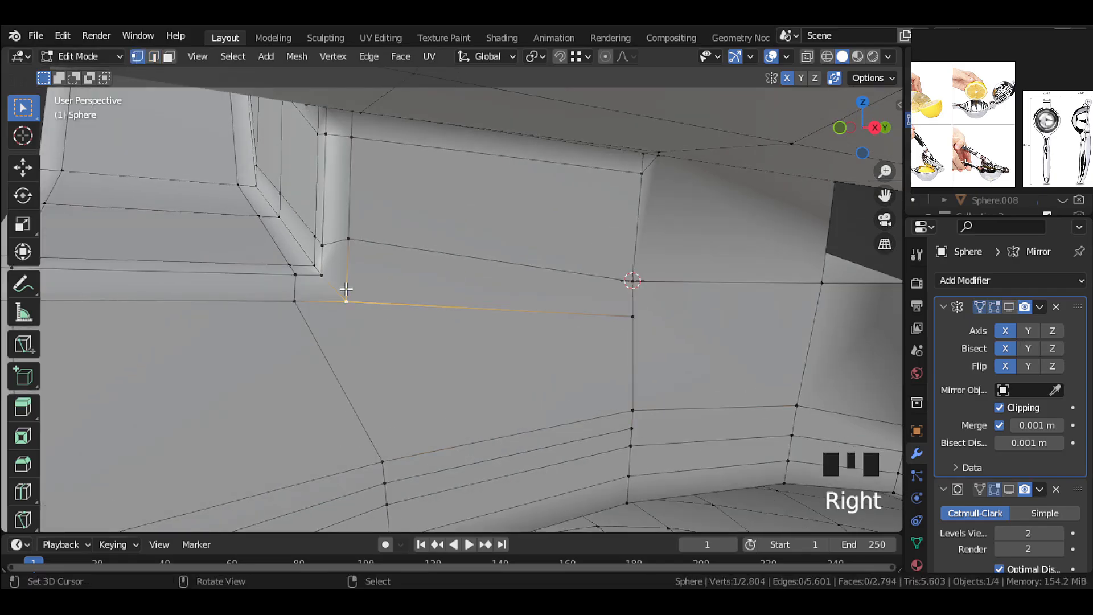
pyautogui.press('g')
pyautogui.press('g')
pyautogui.click(353, 263)
# Slide the neighbouring vertex under the ledge to just below the beveled corner, finishing with factor 0.092.
pyautogui.click(295, 301)
pyautogui.press('g')
pyautogui.press('g')
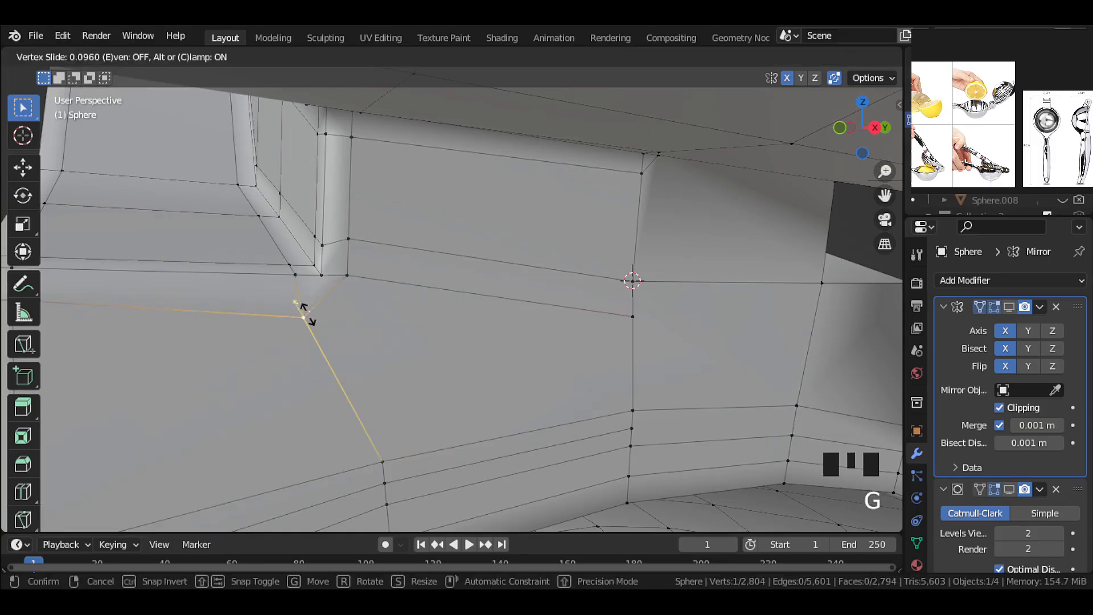
pyautogui.click(333, 294)
pyautogui.press('g')
pyautogui.press('g')
pyautogui.click(347, 313)
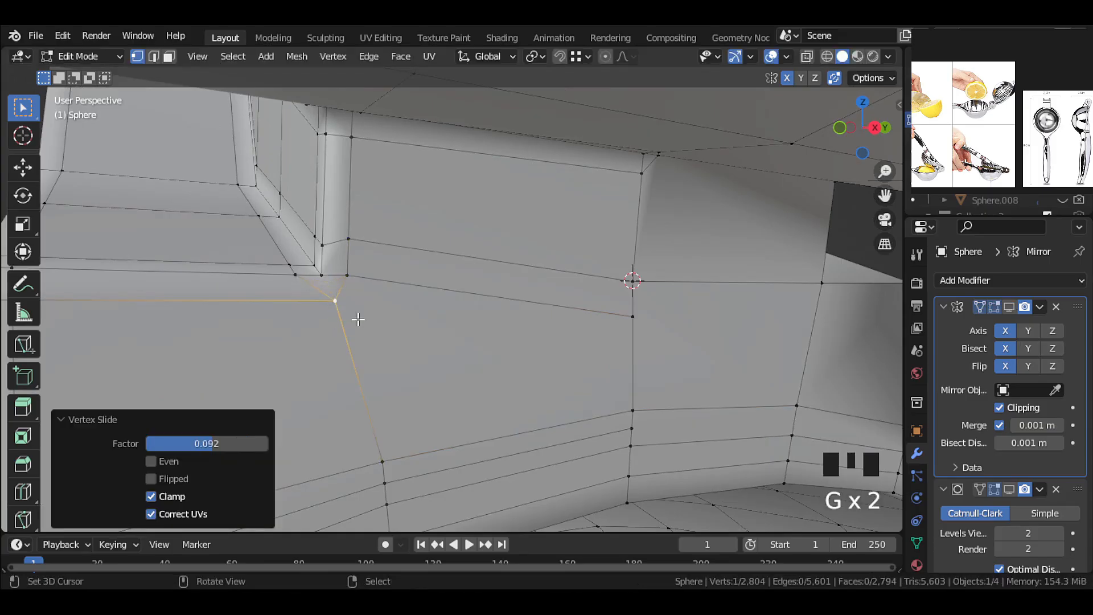
# Knife-cut a second edge from the vertex below the ledge corner to the centre edge and slide both cuts' end vertices along it.
pyautogui.press('k')
pyautogui.click(633, 334)
pyautogui.press('Return')
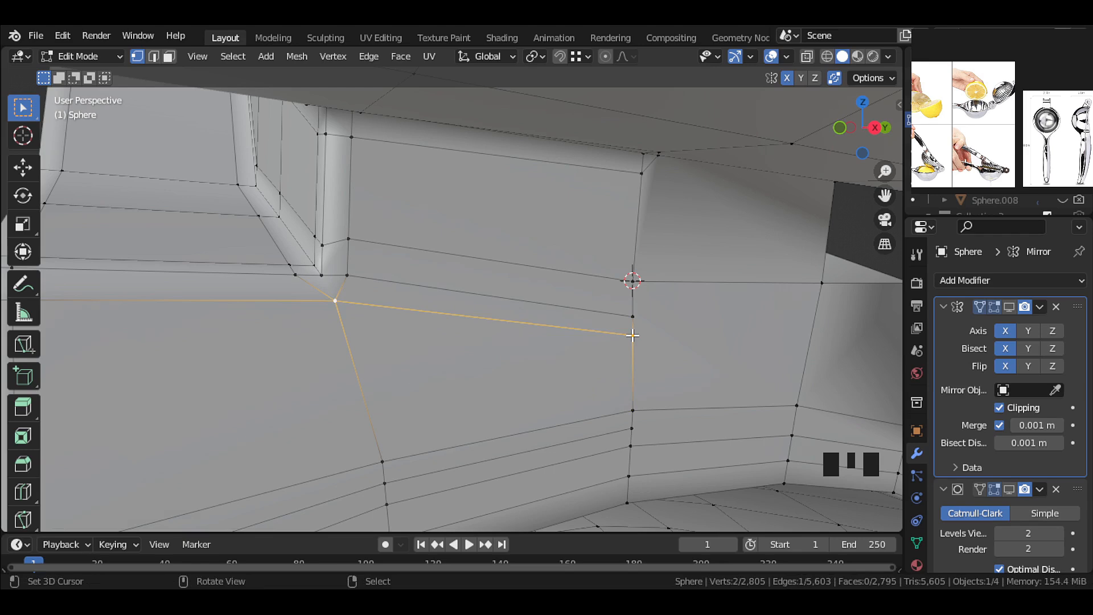
pyautogui.press('g')
pyautogui.press('g')
pyautogui.click(639, 302)
pyautogui.rightClick(636, 336)
pyautogui.press('g')
pyautogui.press('g')
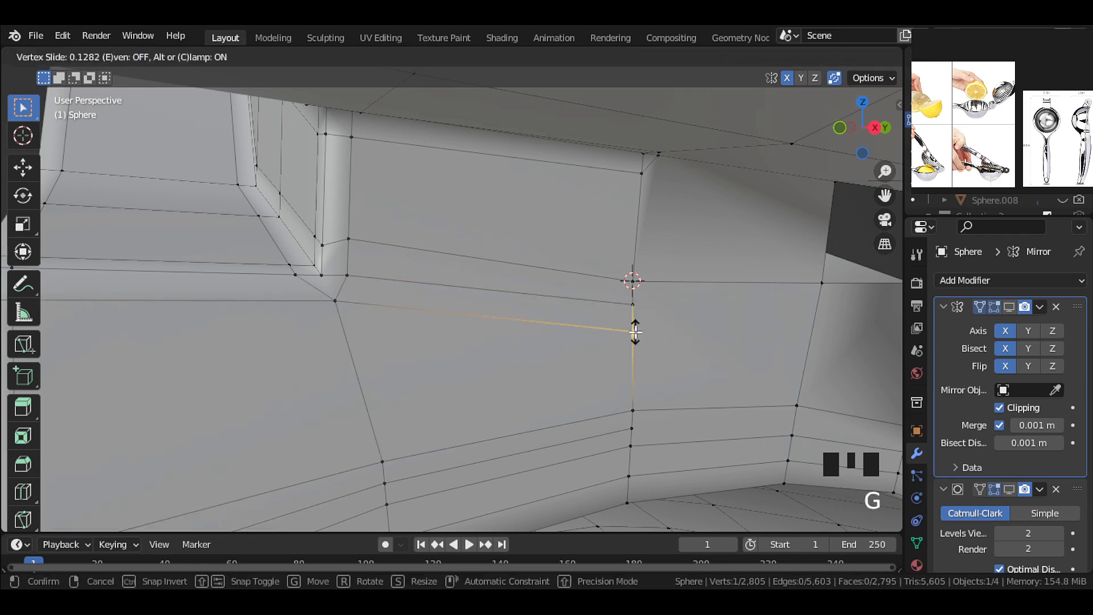
pyautogui.click(636, 333)
# Adjust the vertex below the ledge corner by sliding, and connect the support's upper notch corner to the nearby hinge cylinder vertex.
pyautogui.rightClick(335, 305)
pyautogui.press('g')
pyautogui.press('g')
pyautogui.click(324, 313)
pyautogui.press('Tab')
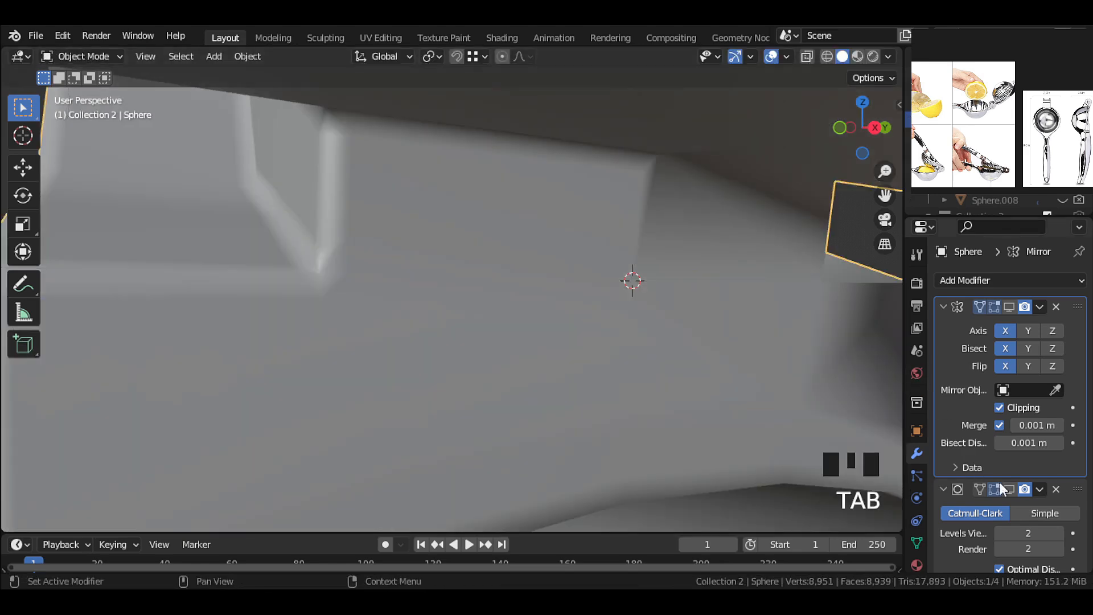
pyautogui.scroll(-3, 509, 324)
pyautogui.moveTo(436, 313); pyautogui.dragTo(513, 282, button='middle')
pyautogui.press('Tab')
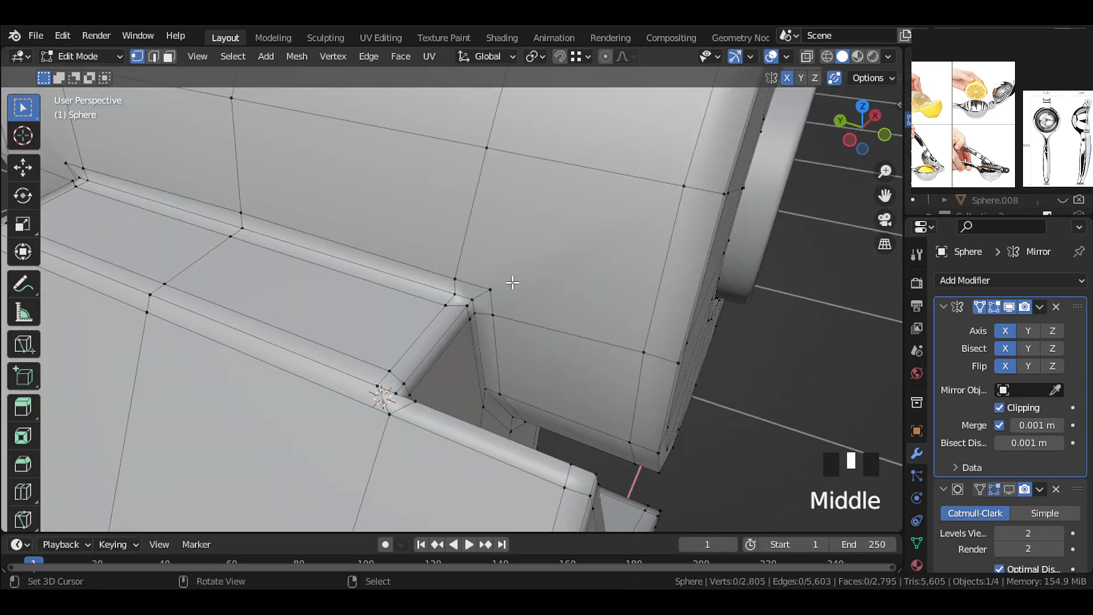
pyautogui.press('j')
# Connect the vertex at the support's outer rear base corner to the diagonally opposite vertex on the bowl.
pyautogui.scroll(-3, 679, 197)
pyautogui.moveTo(626, 285); pyautogui.dragTo(455, 228, button='middle')
pyautogui.moveTo(456, 228); pyautogui.dragTo(477, 290, button='middle')
pyautogui.rightClick(429, 261)
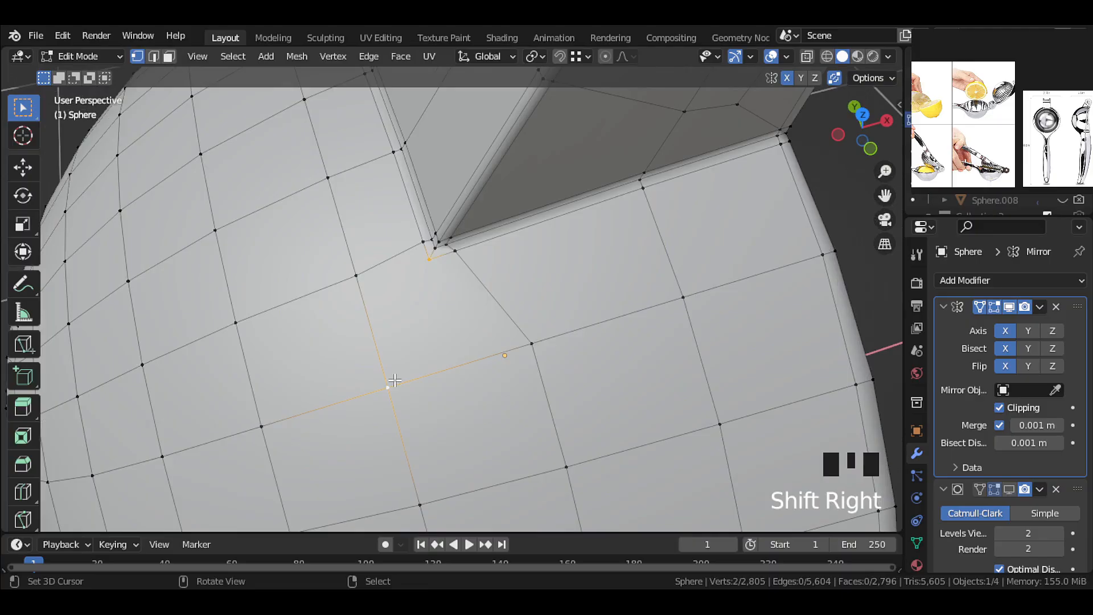
pyautogui.press('j')
# Connect the beveled corner vertex where the front ledge meets the hinge cylinder's underside to the cylinder vertex across the face.
pyautogui.moveTo(395, 380); pyautogui.dragTo(501, 364, button='middle')
pyautogui.rightClick(533, 398)
pyautogui.scroll(3, 529, 336)
pyautogui.moveTo(533, 398); pyautogui.dragTo(537, 128, button='middle')
pyautogui.scroll(2, 536, 128)
pyautogui.press('j')
pyautogui.scroll(2, 590, 220)
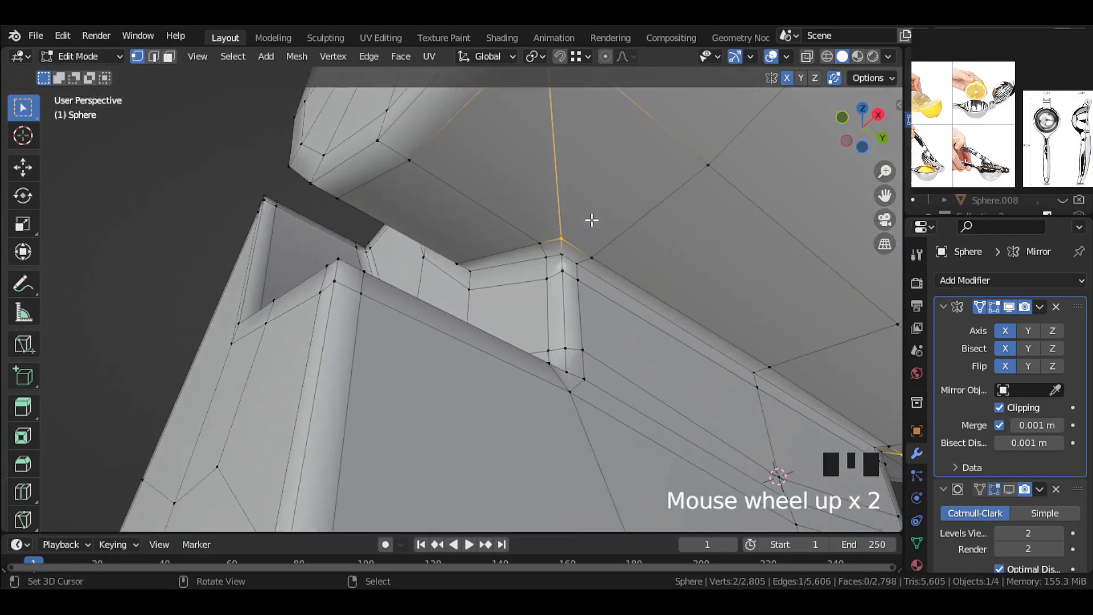
# Slide the vertices at the corner of the upper notch's rounded edge to line them up with the adjoining edge lines.
pyautogui.moveTo(590, 220); pyautogui.dragTo(386, 319, button='middle')
pyautogui.rightClick(383, 263)
pyautogui.rightClick(391, 227)
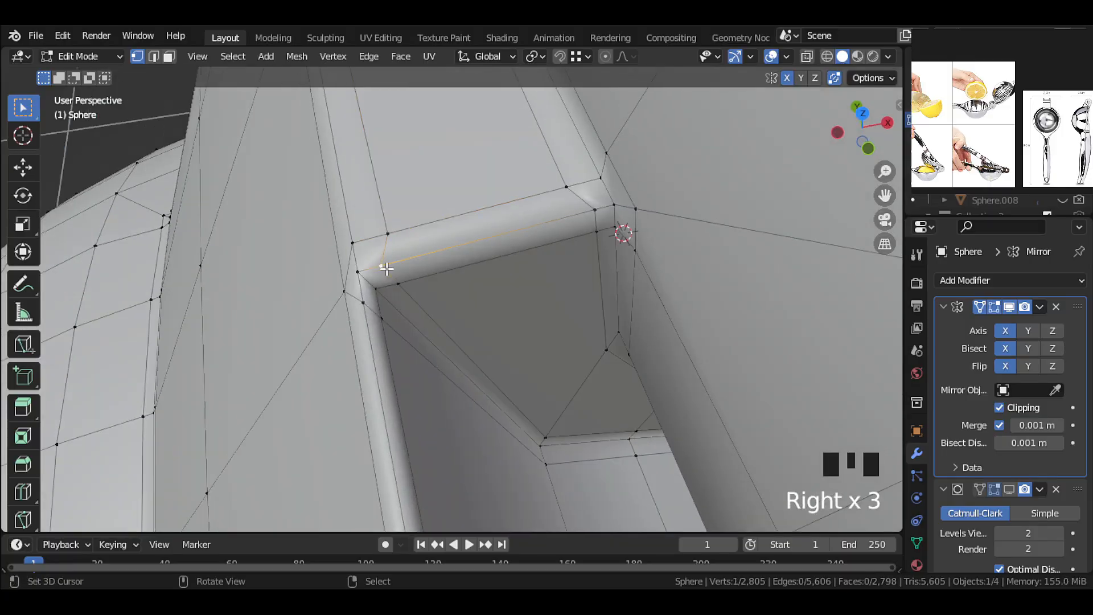
pyautogui.press('g')
pyautogui.press('g')
pyautogui.click(457, 293)
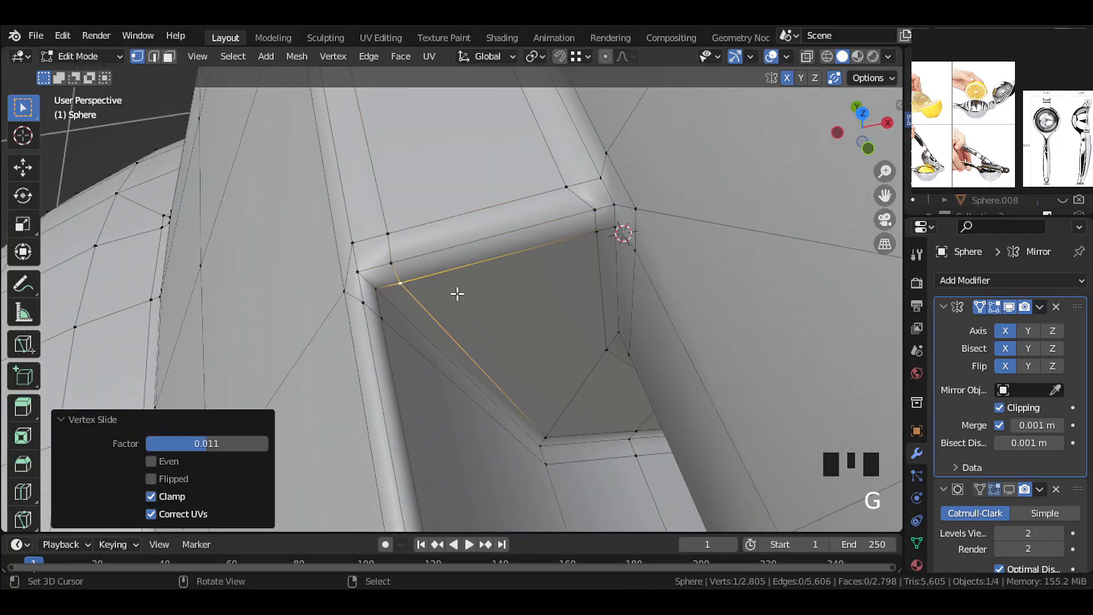
# Show the subdivision surface in Object Mode and examine the smoothed transitions between the bowl, support and hinge cylinder.
pyautogui.moveTo(457, 293); pyautogui.dragTo(649, 337, button='middle')
pyautogui.scroll(2, 581, 334)
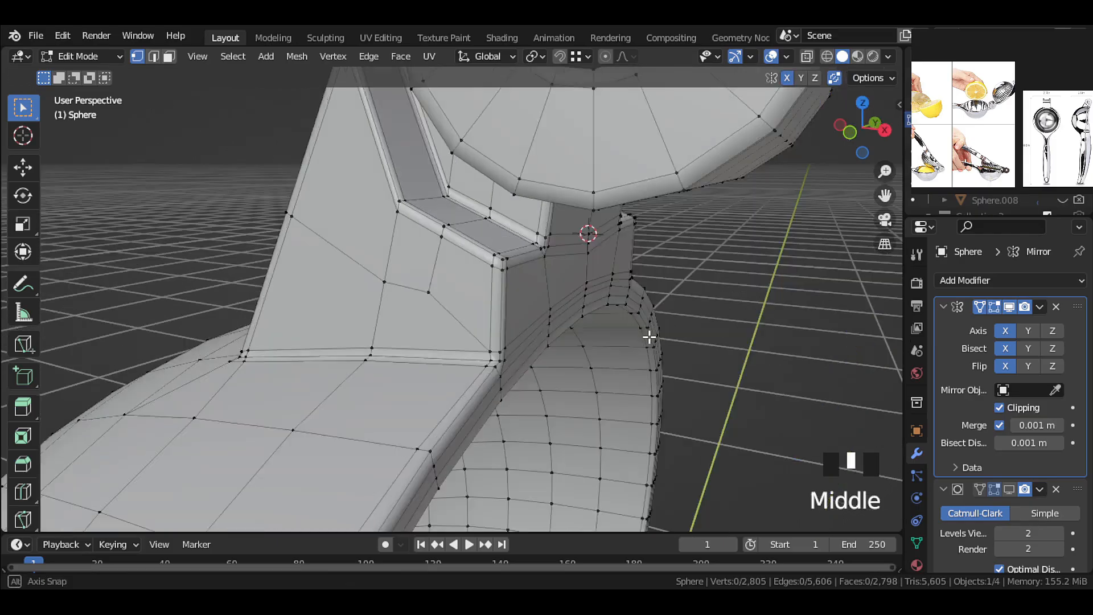
pyautogui.press('Tab')
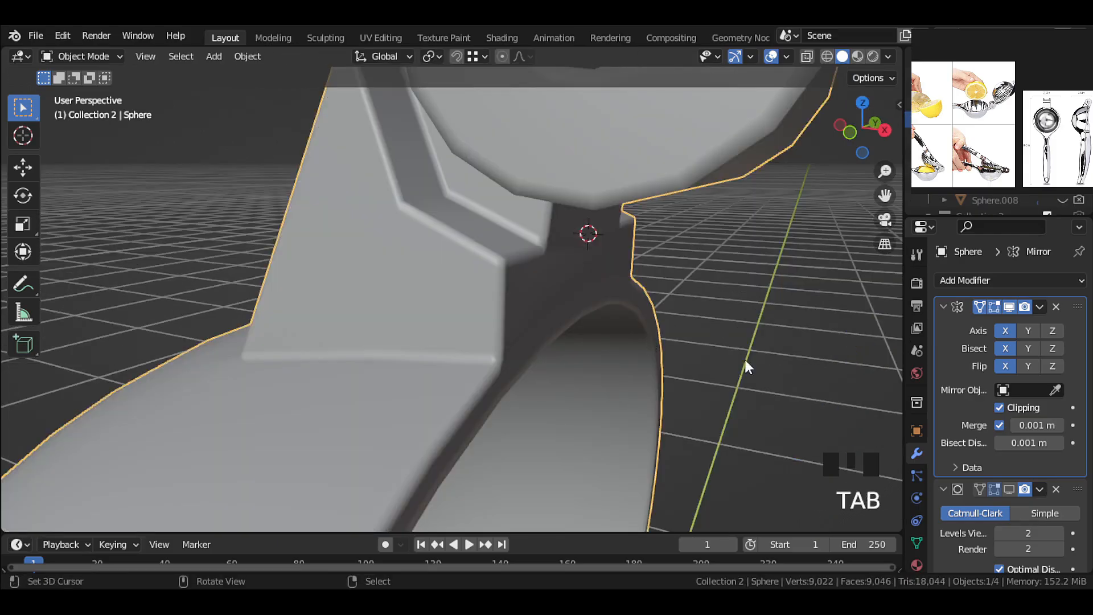
pyautogui.click(1008, 489)
pyautogui.scroll(-2, 539, 337)
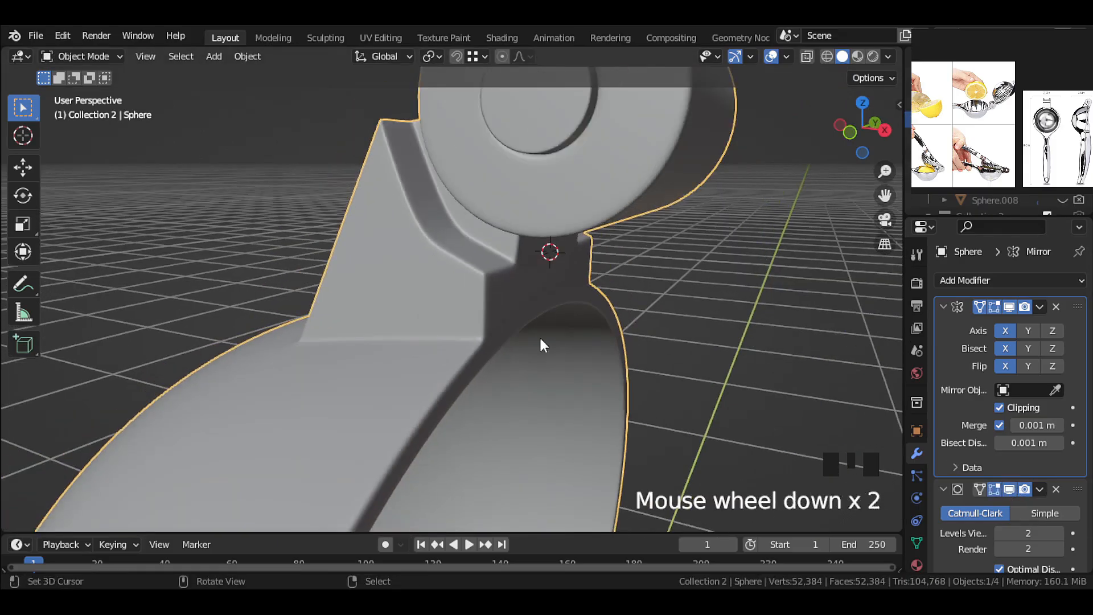
pyautogui.moveTo(539, 337); pyautogui.dragTo(551, 165, button='middle')
pyautogui.scroll(-1, 444, 318)
pyautogui.scroll(5, 546, 272)
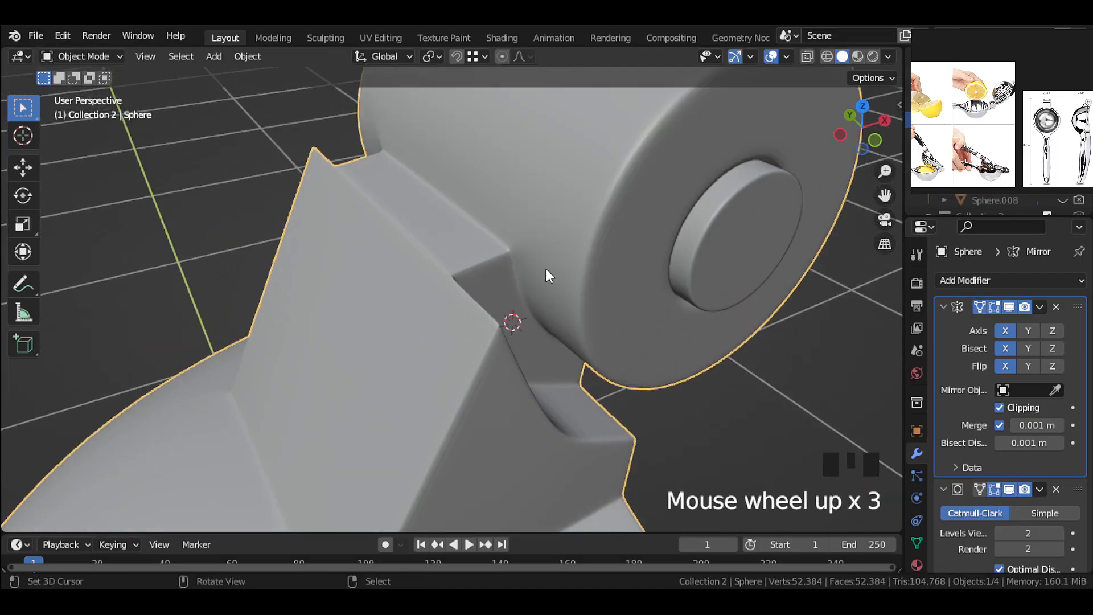
pyautogui.moveTo(555, 251); pyautogui.dragTo(575, 232, button='middle')
pyautogui.scroll(-1, 478, 251)
pyautogui.moveTo(478, 251); pyautogui.dragTo(451, 247, button='middle')
pyautogui.scroll(-1, 454, 251)
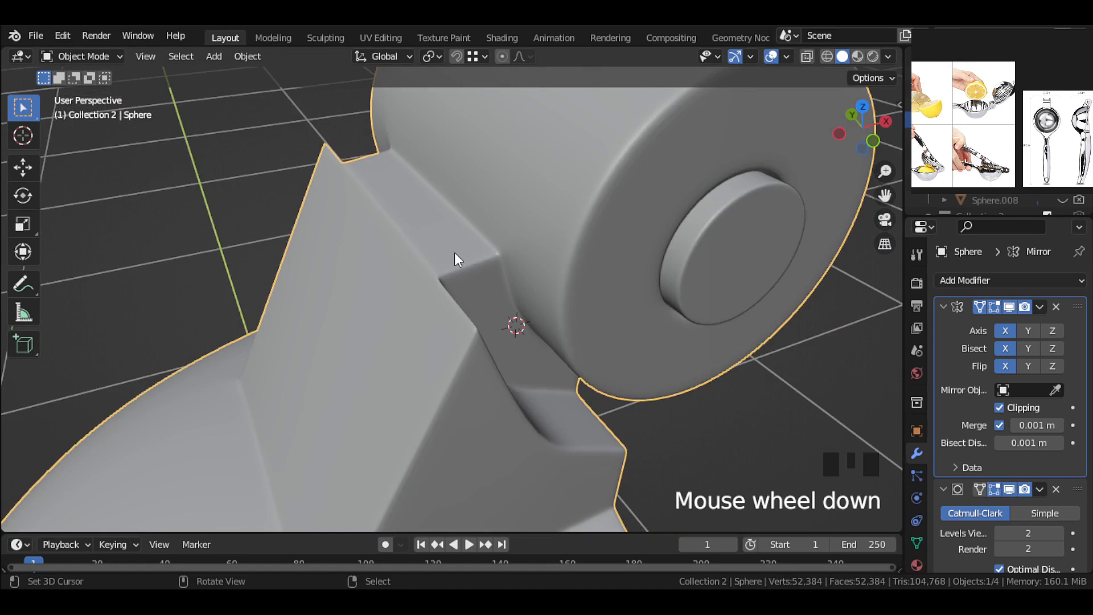
# Hide the subdivision in the viewport and select the hinge cylinder's faces around the corner where it meets the support.
pyautogui.press('Tab')
pyautogui.click(1010, 489)
pyautogui.moveTo(398, 285); pyautogui.dragTo(229, 90, button='middle')
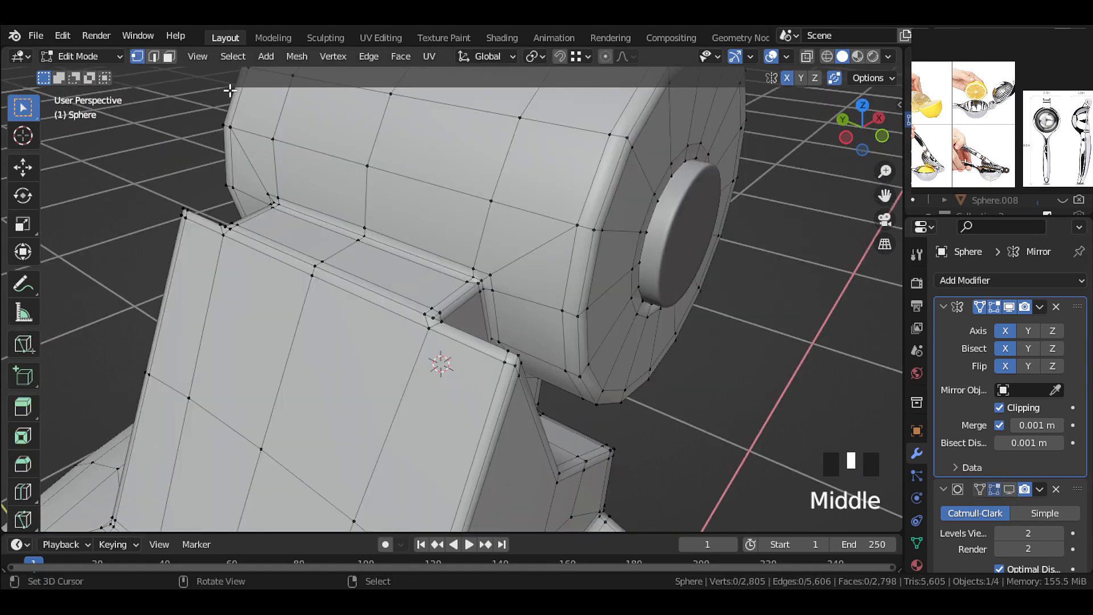
pyautogui.rightClick(502, 209)
pyautogui.scroll(3, 501, 210)
pyautogui.keyDown('shift'); pyautogui.rightClick(626, 216); pyautogui.keyUp('shift')
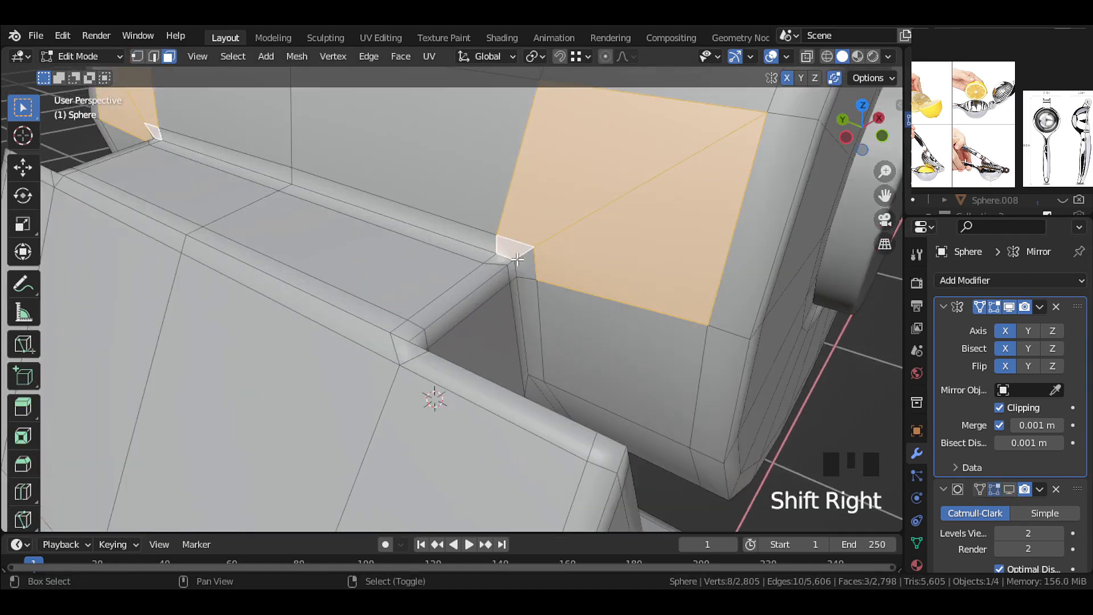
pyautogui.keyDown('shift'); pyautogui.rightClick(515, 259); pyautogui.keyUp('shift')
pyautogui.keyDown('shift'); pyautogui.rightClick(461, 235); pyautogui.keyUp('shift')
pyautogui.keyDown('shift'); pyautogui.rightClick(457, 156); pyautogui.keyUp('shift')
pyautogui.keyDown('shift'); pyautogui.rightClick(529, 294); pyautogui.keyUp('shift')
pyautogui.keyDown('shift'); pyautogui.rightClick(549, 319); pyautogui.keyUp('shift')
# Extend the face selection along the cylinder's side strip beside the support and to the next row above it.
pyautogui.moveTo(549, 318); pyautogui.dragTo(498, 277, button='middle')
pyautogui.keyDown('shift'); pyautogui.rightClick(530, 364); pyautogui.keyUp('shift')
pyautogui.keyDown('shift'); pyautogui.rightClick(482, 347); pyautogui.keyUp('shift')
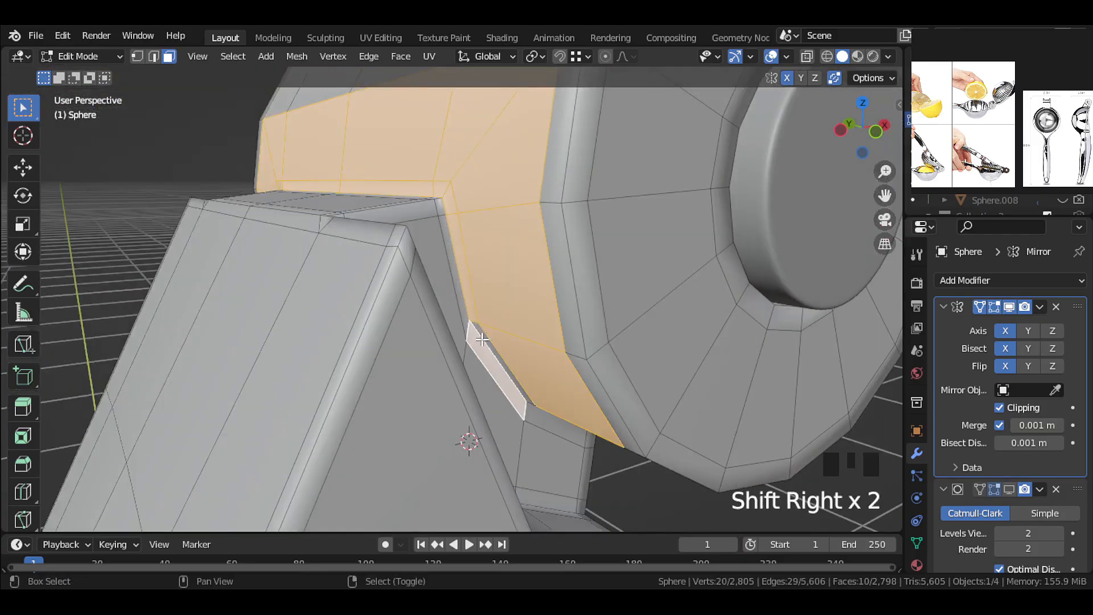
pyautogui.hotkey('ctrl', 'z')
pyautogui.keyDown('shift'); pyautogui.rightClick(481, 335); pyautogui.keyUp('shift')
pyautogui.scroll(-3, 480, 334)
pyautogui.moveTo(480, 230); pyautogui.dragTo(481, 279, button='middle')
pyautogui.keyDown('shift'); pyautogui.rightClick(471, 278); pyautogui.keyUp('shift')
pyautogui.keyDown('shift'); pyautogui.rightClick(478, 245); pyautogui.keyUp('shift')
pyautogui.keyDown('shift'); pyautogui.rightClick(424, 228); pyautogui.keyUp('shift')
pyautogui.scroll(-2, 443, 227)
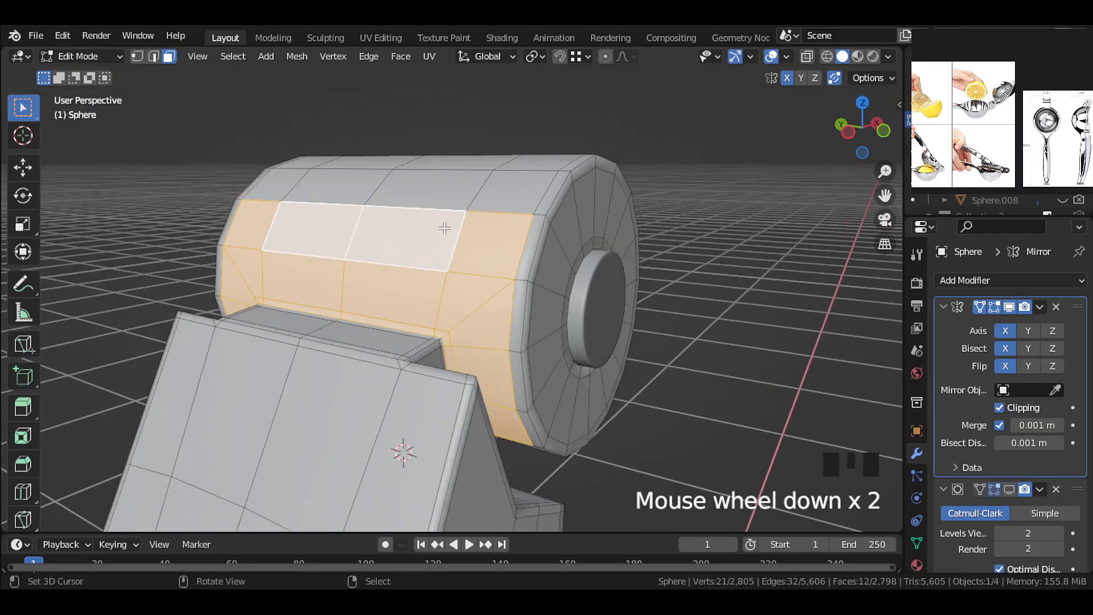
# Add the cylinder's underside faces and the thin bevel faces along the support junction to the selection.
pyautogui.moveTo(506, 227); pyautogui.dragTo(410, 171, button='middle')
pyautogui.keyDown('shift'); pyautogui.moveTo(455, 296); pyautogui.dragTo(468, 314, button='middle'); pyautogui.keyUp('shift')
pyautogui.keyDown('shift'); pyautogui.rightClick(447, 336); pyautogui.keyUp('shift')
pyautogui.keyDown('shift'); pyautogui.rightClick(490, 346); pyautogui.keyUp('shift')
pyautogui.scroll(4, 468, 315)
pyautogui.keyDown('shift'); pyautogui.rightClick(370, 359); pyautogui.keyUp('shift')
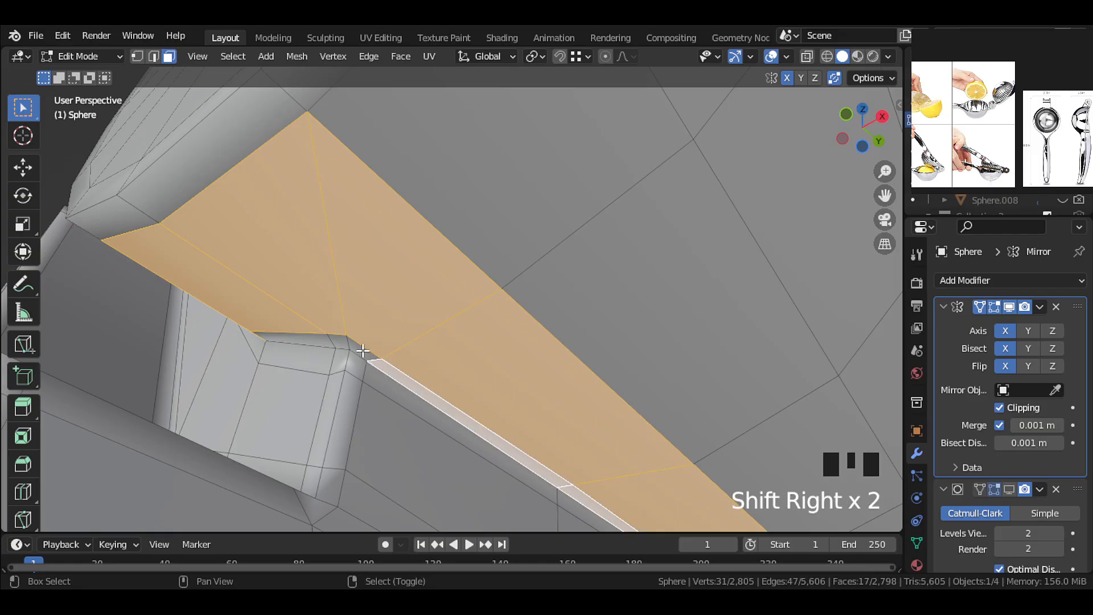
pyautogui.moveTo(376, 364); pyautogui.dragTo(433, 341, button='middle')
pyautogui.scroll(-4, 432, 341)
pyautogui.keyDown('shift'); pyautogui.moveTo(432, 341); pyautogui.dragTo(461, 228, button='middle'); pyautogui.keyUp('shift')
pyautogui.scroll(4, 383, 294)
pyautogui.keyDown('shift'); pyautogui.moveTo(461, 228); pyautogui.dragTo(480, 270, button='middle'); pyautogui.keyUp('shift')
pyautogui.keyDown('shift'); pyautogui.rightClick(482, 261); pyautogui.keyUp('shift')
pyautogui.keyDown('shift'); pyautogui.rightClick(421, 167); pyautogui.keyUp('shift')
# Replace the existing vertex group with a new one and assign the selected cylinder faces to it.
pyautogui.scroll(-5, 419, 166)
pyautogui.moveTo(420, 166); pyautogui.dragTo(472, 284, button='middle')
pyautogui.scroll(3, 472, 285)
pyautogui.keyDown('shift'); pyautogui.moveTo(472, 285); pyautogui.dragTo(614, 331, button='middle'); pyautogui.keyUp('shift')
pyautogui.click(916, 542)
pyautogui.scroll(-4, 341, 280)
pyautogui.scroll(3, 614, 332)
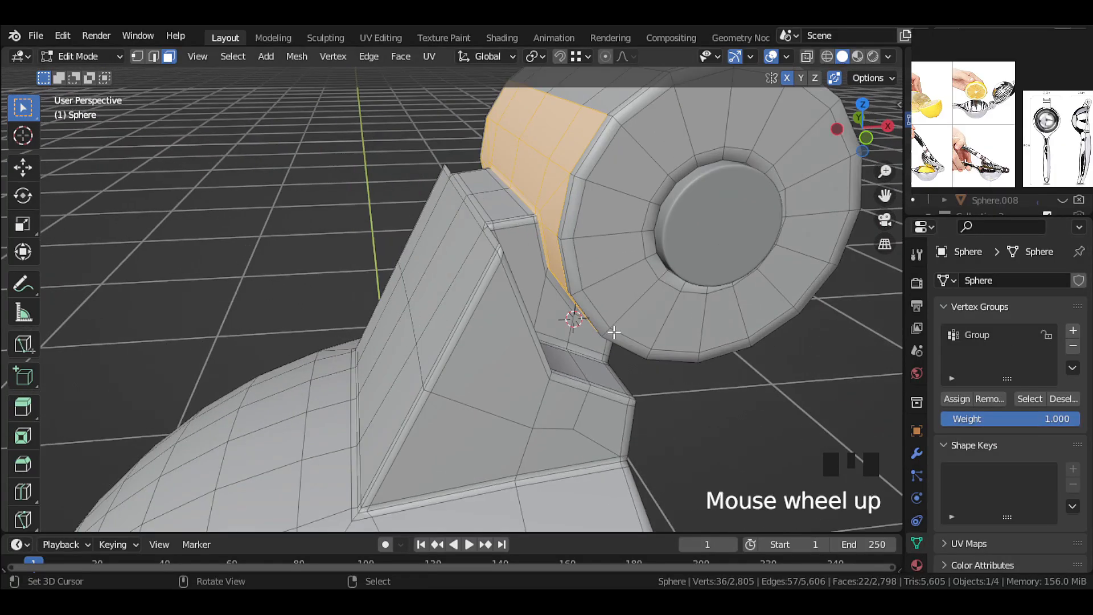
pyautogui.click(969, 335)
pyautogui.click(1072, 346)
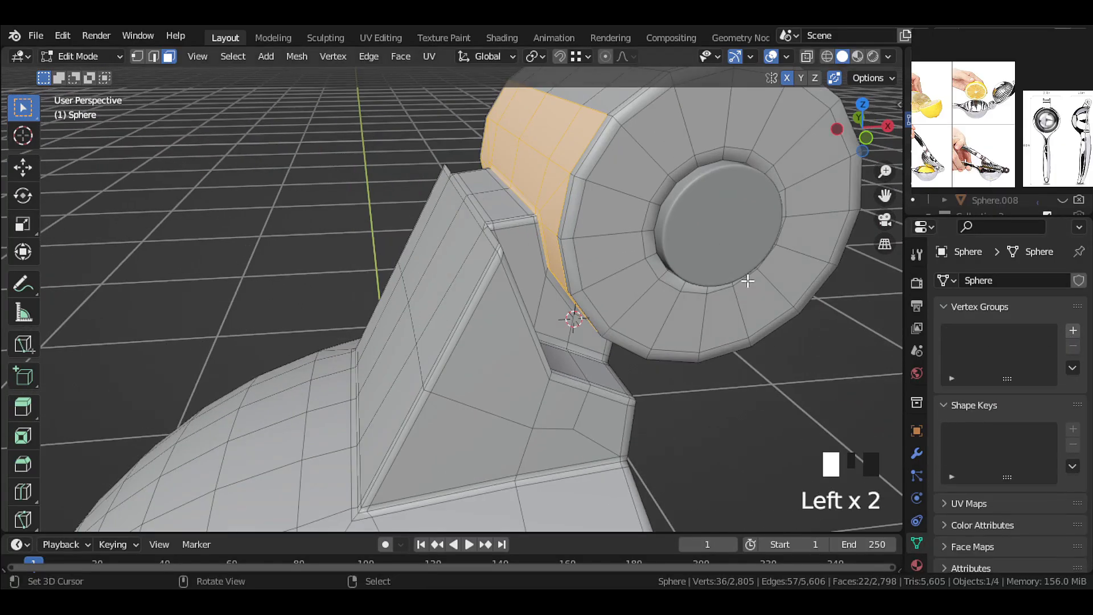
pyautogui.click(1072, 330)
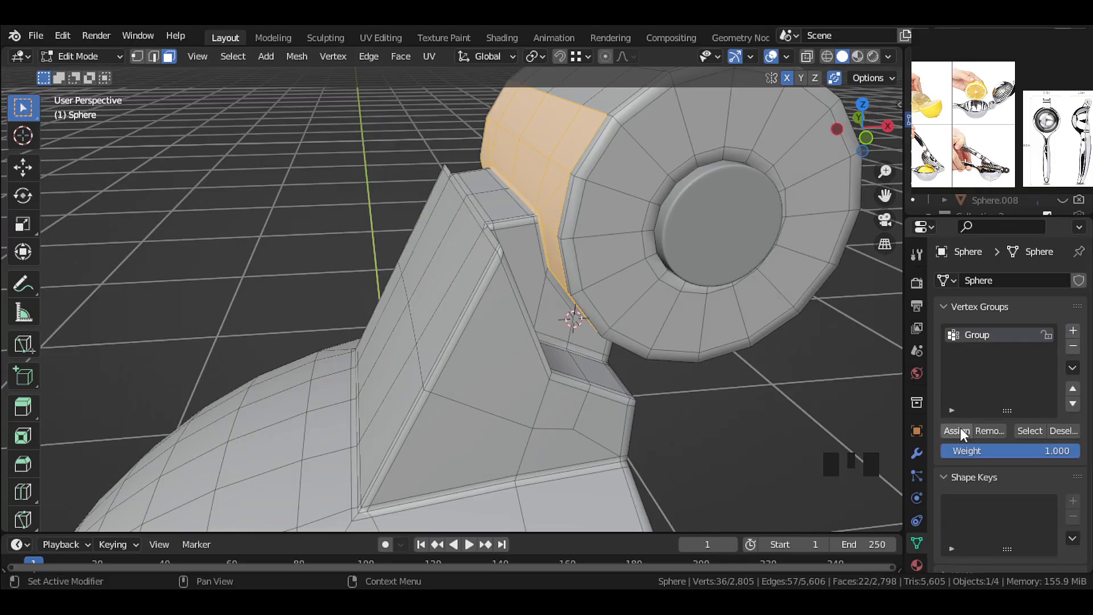
pyautogui.hotkey('ctrl', 'i')
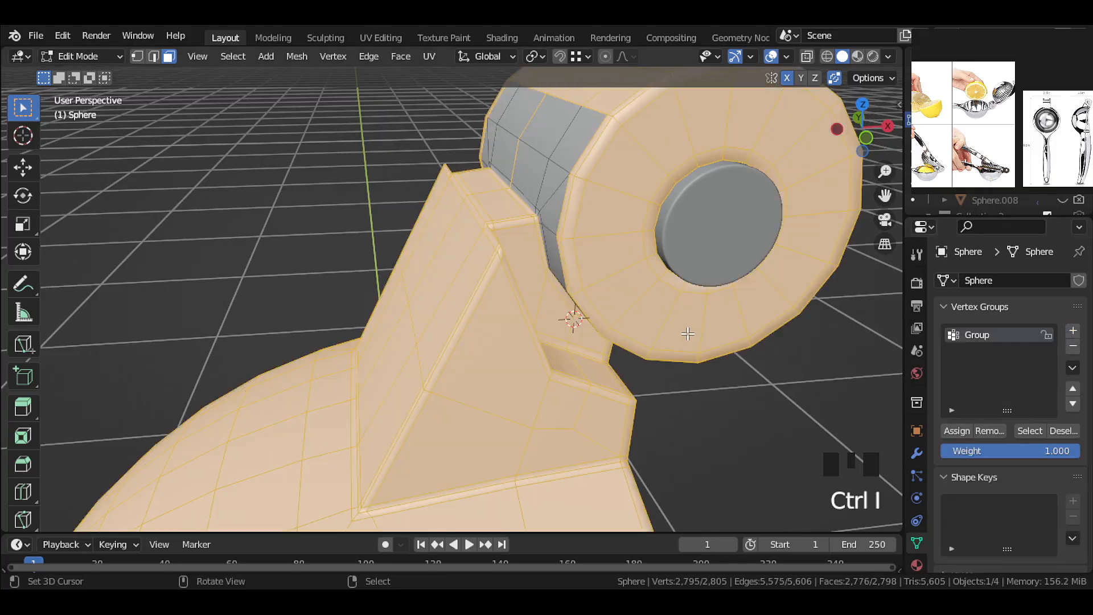
pyautogui.moveTo(687, 334); pyautogui.dragTo(745, 281, button='middle')
pyautogui.hotkey('ctrl', 'i')
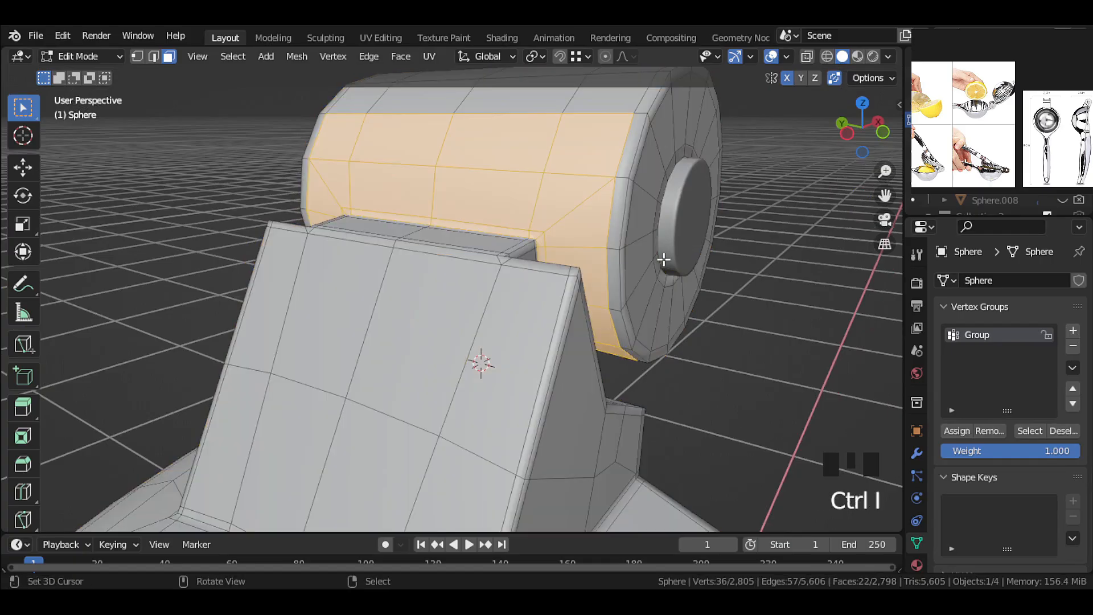
pyautogui.click(961, 431)
# Add a second vertex group and select the two triangular bowl faces at the support's outer base corner.
pyautogui.moveTo(484, 296); pyautogui.dragTo(492, 284, button='middle')
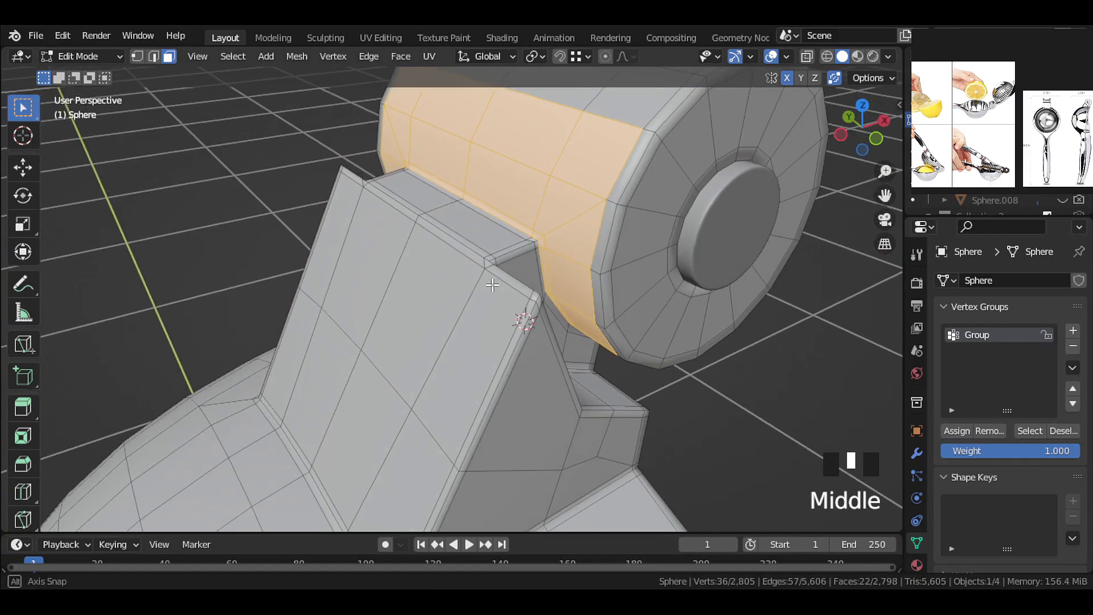
pyautogui.keyDown('shift'); pyautogui.moveTo(619, 276); pyautogui.dragTo(685, 157, button='middle'); pyautogui.keyUp('shift')
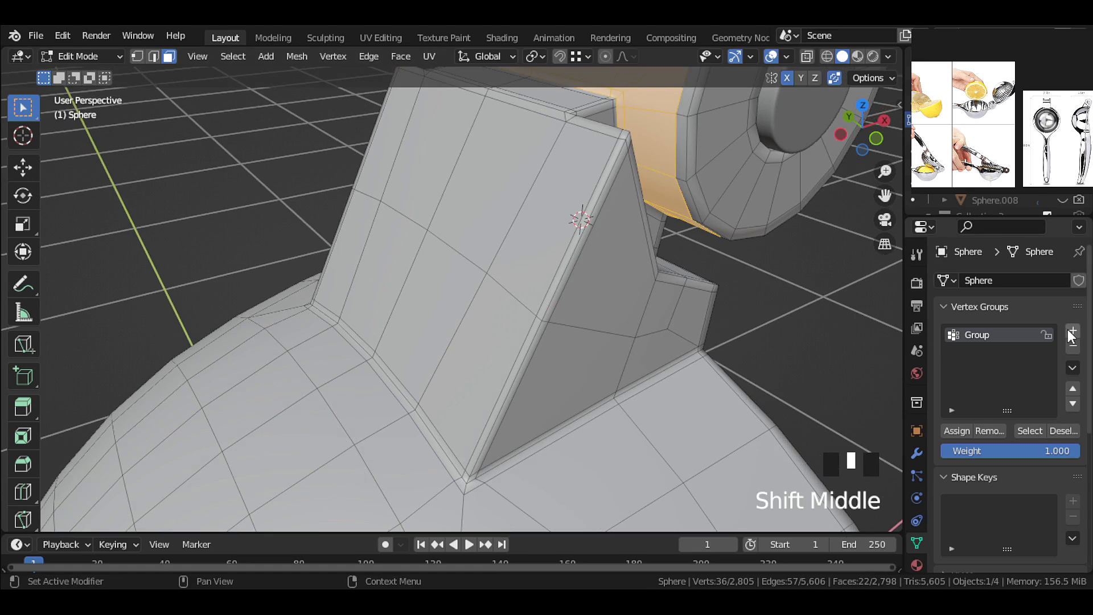
pyautogui.click(1072, 333)
pyautogui.scroll(-3, 415, 302)
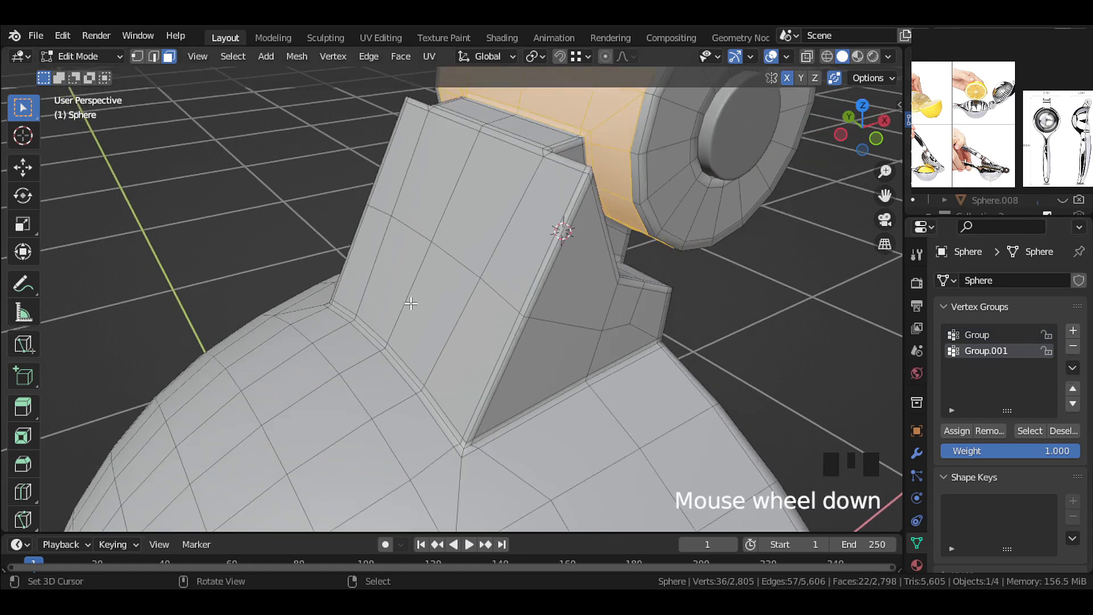
pyautogui.keyDown('shift'); pyautogui.moveTo(415, 302); pyautogui.dragTo(542, 389, button='middle'); pyautogui.keyUp('shift')
pyautogui.rightClick(584, 379)
pyautogui.scroll(3, 584, 378)
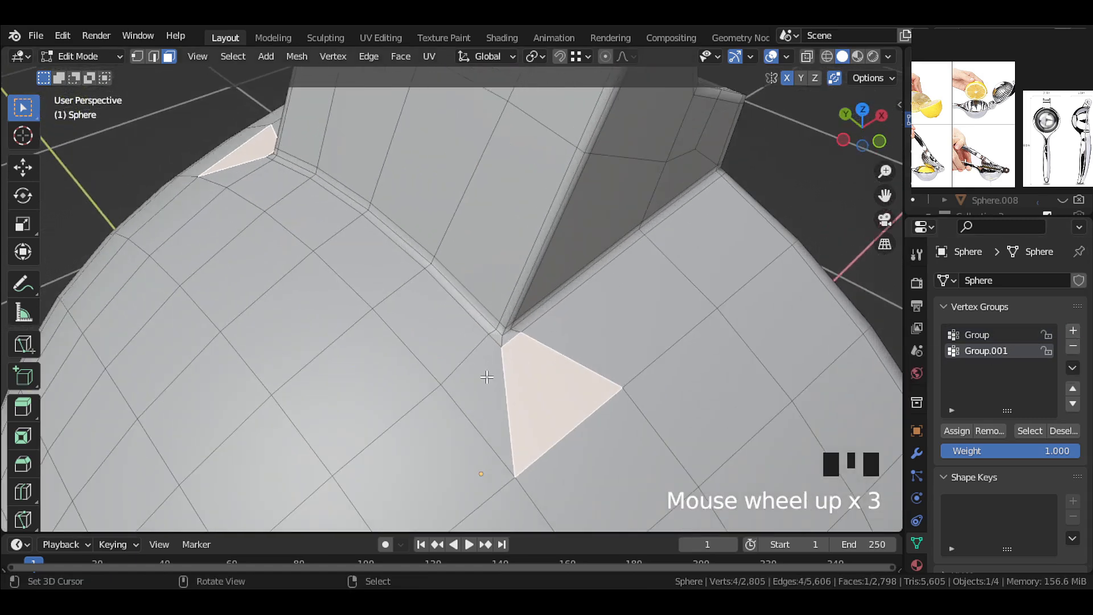
pyautogui.rightClick(486, 375)
pyautogui.keyDown('shift'); pyautogui.rightClick(526, 371); pyautogui.keyUp('shift')
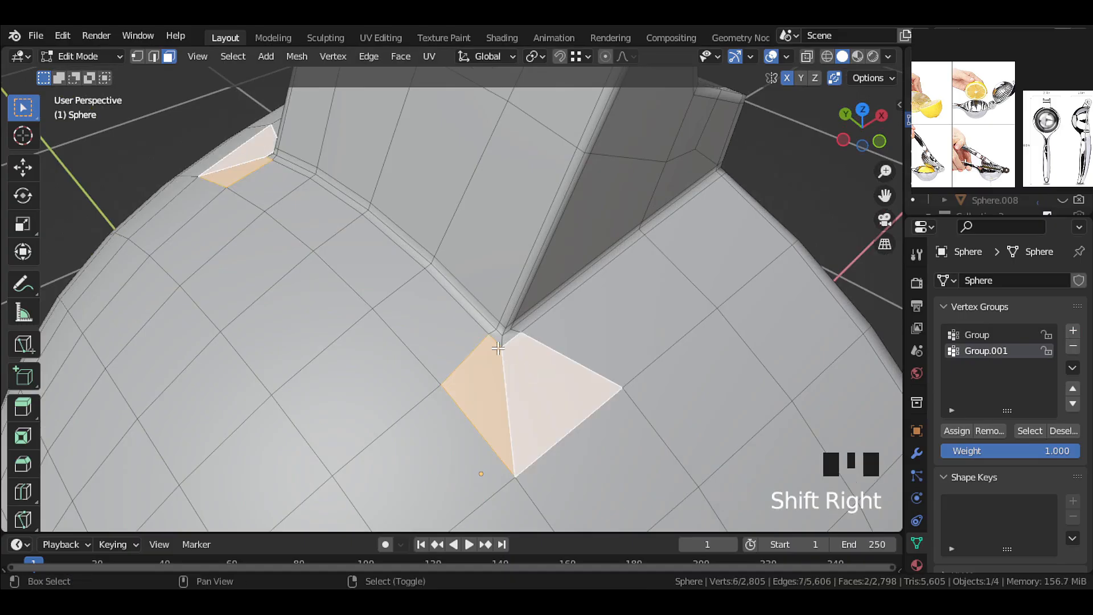
# Add the thin bevel faces and the adjoining bowl faces on both sides of the base corner to the selection.
pyautogui.keyDown('shift'); pyautogui.rightClick(499, 349); pyautogui.keyUp('shift')
pyautogui.keyDown('shift'); pyautogui.rightClick(499, 348); pyautogui.keyUp('shift')
pyautogui.keyDown('shift'); pyautogui.rightClick(498, 336); pyautogui.keyUp('shift')
pyautogui.keyDown('shift'); pyautogui.rightClick(510, 337); pyautogui.keyUp('shift')
pyautogui.scroll(2, 509, 336)
pyautogui.keyDown('shift'); pyautogui.rightClick(441, 341); pyautogui.keyUp('shift')
pyautogui.keyDown('shift'); pyautogui.rightClick(639, 347); pyautogui.keyUp('shift')
pyautogui.keyDown('shift'); pyautogui.rightClick(471, 302); pyautogui.keyUp('shift')
pyautogui.keyDown('shift'); pyautogui.rightClick(617, 285); pyautogui.keyUp('shift')
pyautogui.scroll(-4, 592, 285)
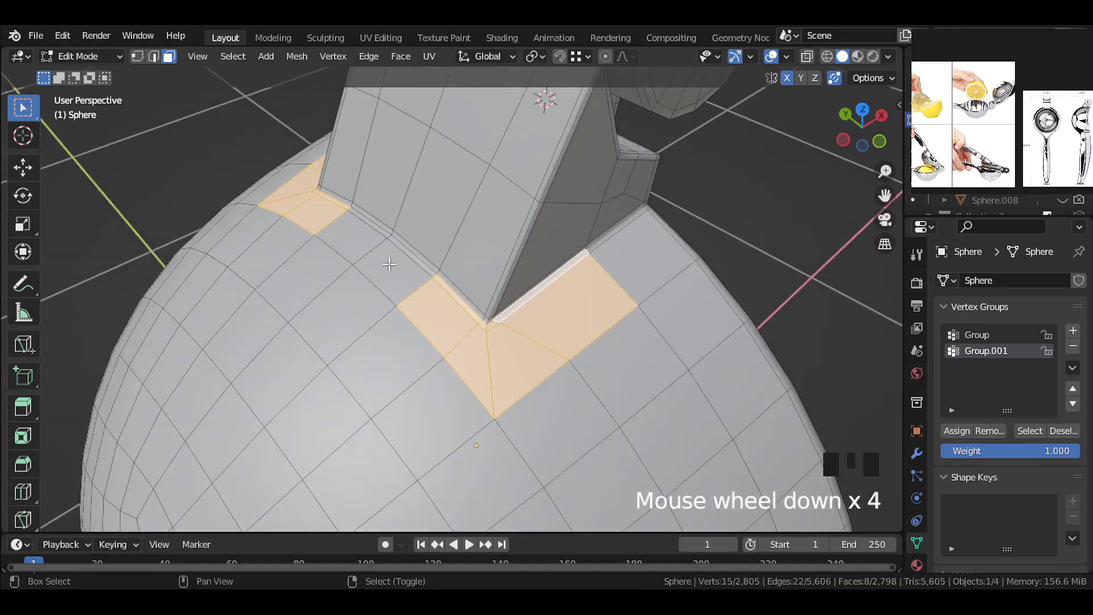
# Extend the selection with the outer ring of bowl faces and the remaining faces along the support's base.
pyautogui.keyDown('shift'); pyautogui.rightClick(392, 263); pyautogui.keyUp('shift')
pyautogui.keyDown('shift'); pyautogui.rightClick(631, 362); pyautogui.keyUp('shift')
pyautogui.keyDown('shift'); pyautogui.rightClick(559, 423); pyautogui.keyUp('shift')
pyautogui.keyDown('shift'); pyautogui.rightClick(487, 472); pyautogui.keyUp('shift')
pyautogui.moveTo(490, 344); pyautogui.dragTo(490, 349, button='middle')
pyautogui.scroll(1, 481, 336)
pyautogui.keyDown('shift'); pyautogui.rightClick(427, 257); pyautogui.keyUp('shift')
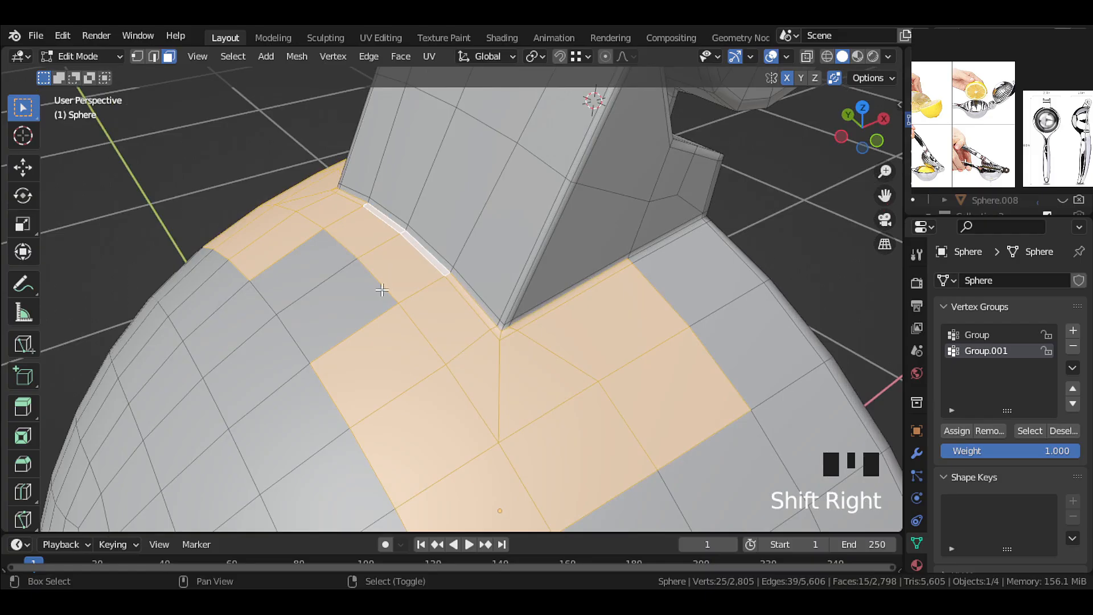
pyautogui.keyDown('shift'); pyautogui.rightClick(383, 290); pyautogui.keyUp('shift')
pyautogui.scroll(-1, 654, 354)
pyautogui.moveTo(667, 358); pyautogui.dragTo(655, 365, button='middle')
pyautogui.scroll(-1, 660, 367)
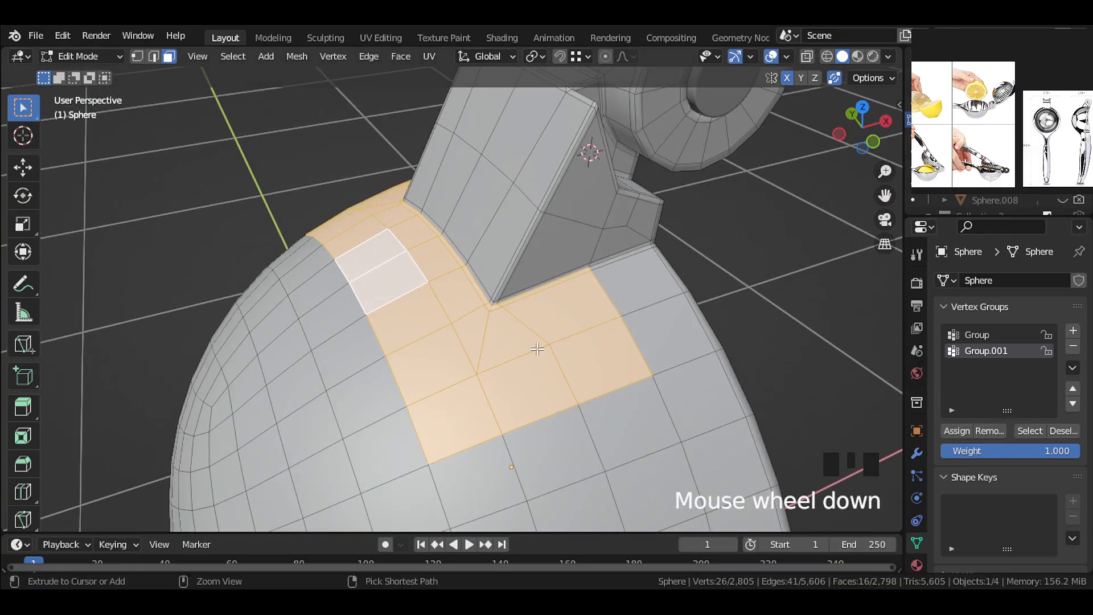
# Assign the selected bowl faces around the support's base to Group.001.
pyautogui.hotkey('ctrl', 'i')
pyautogui.click(966, 430)
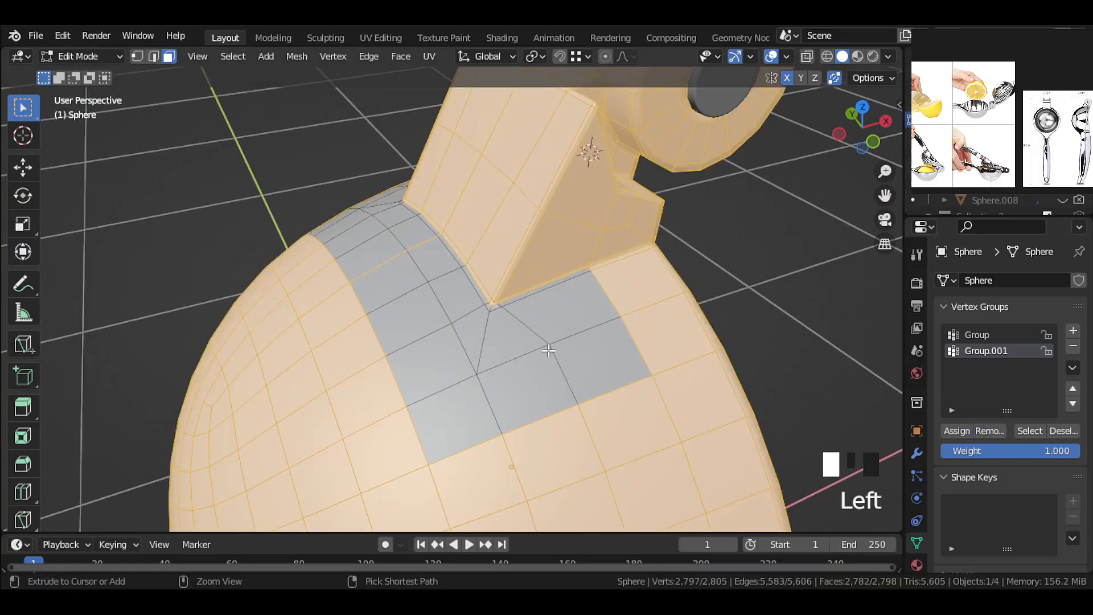
pyautogui.hotkey('ctrl', 'i')
pyautogui.press('Tab')
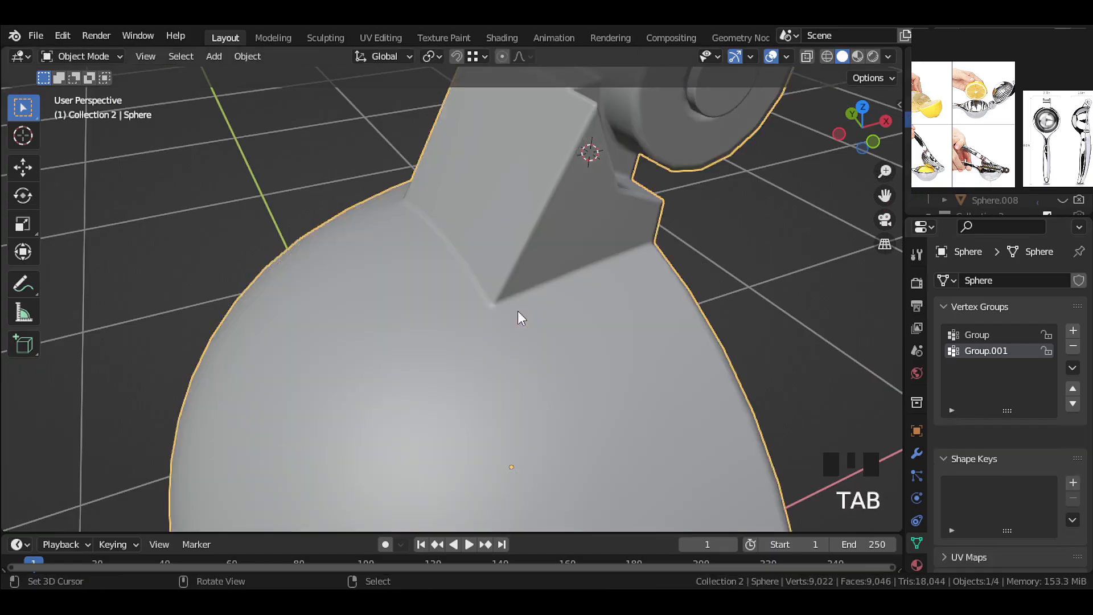
pyautogui.press('Tab')
pyautogui.moveTo(376, 319); pyautogui.dragTo(456, 392, button='middle')
pyautogui.click(961, 430)
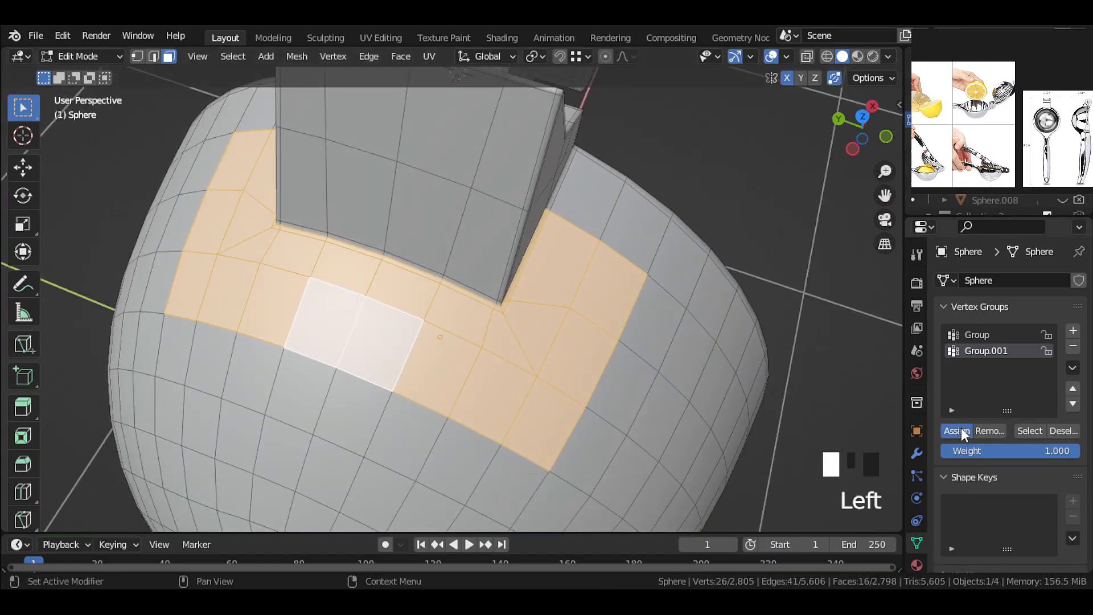
# Add a Shrinkwrap modifier to the bowl object after its Subdivision Surface modifier.
pyautogui.press('Tab')
pyautogui.moveTo(364, 251); pyautogui.dragTo(460, 331, button='middle')
pyautogui.scroll(2, 459, 330)
pyautogui.click(917, 452)
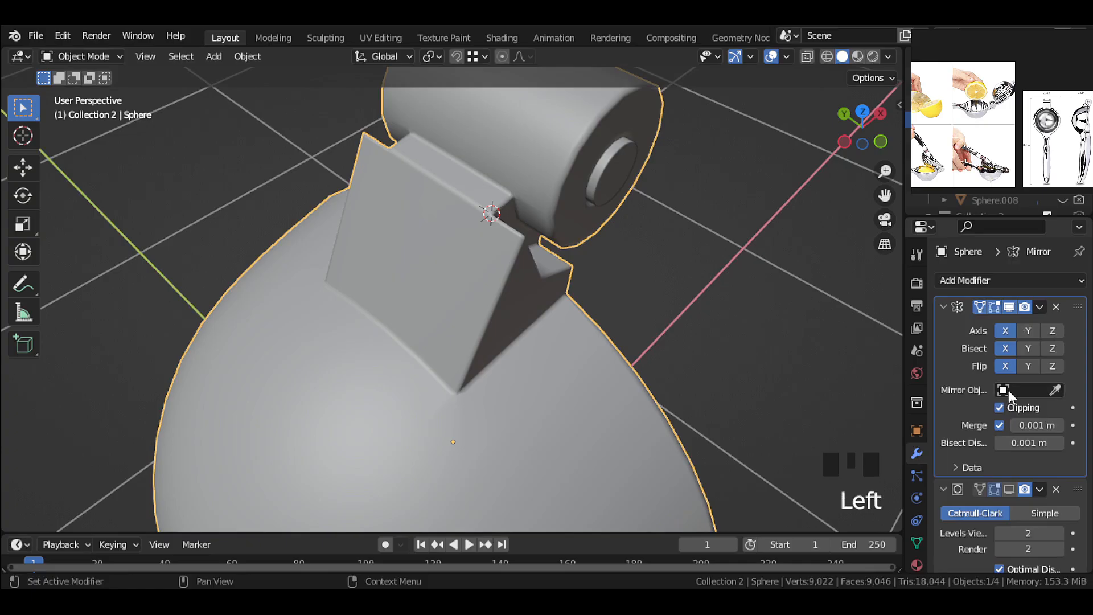
pyautogui.scroll(-6, 1009, 390)
pyautogui.click(1046, 247)
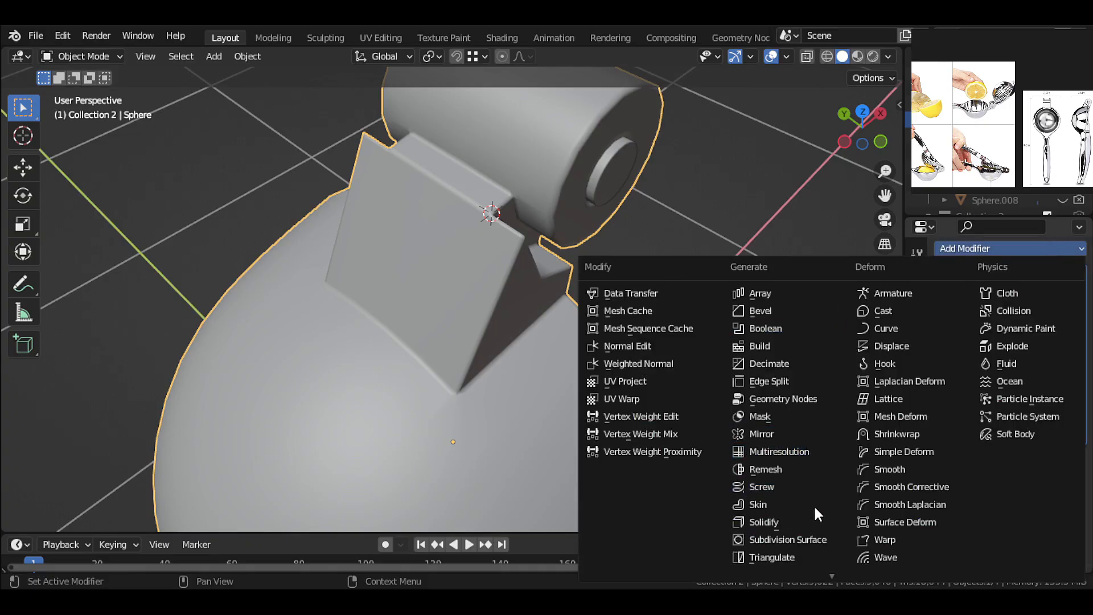
pyautogui.click(931, 432)
pyautogui.scroll(-6, 1048, 462)
# Set the separate smooth bowl sphere as the Shrinkwrap modifier's target object.
pyautogui.click(1056, 516)
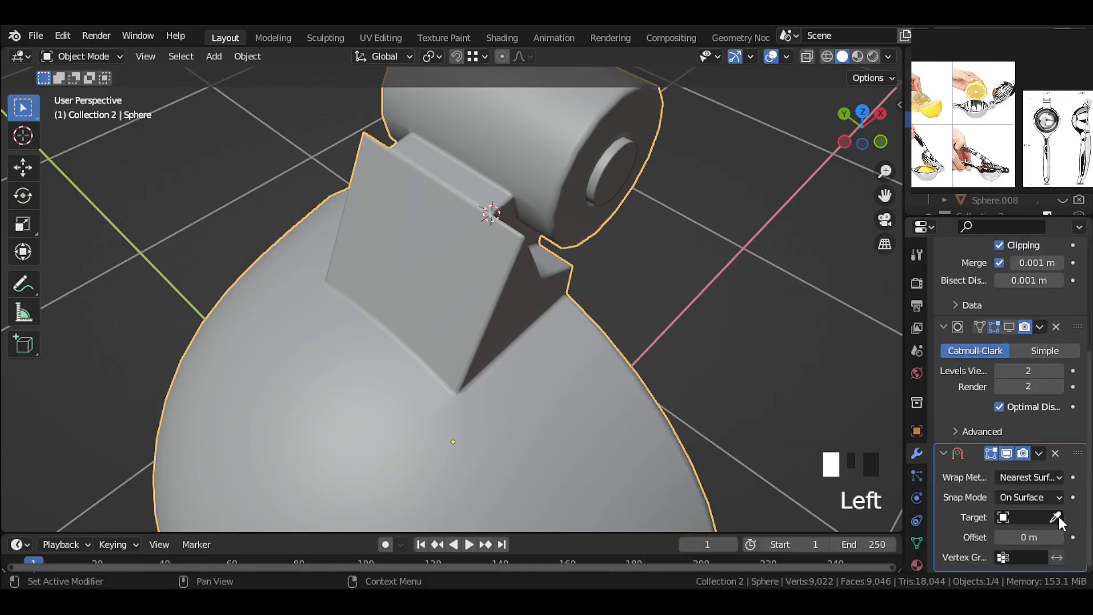
pyautogui.scroll(3, 860, 135)
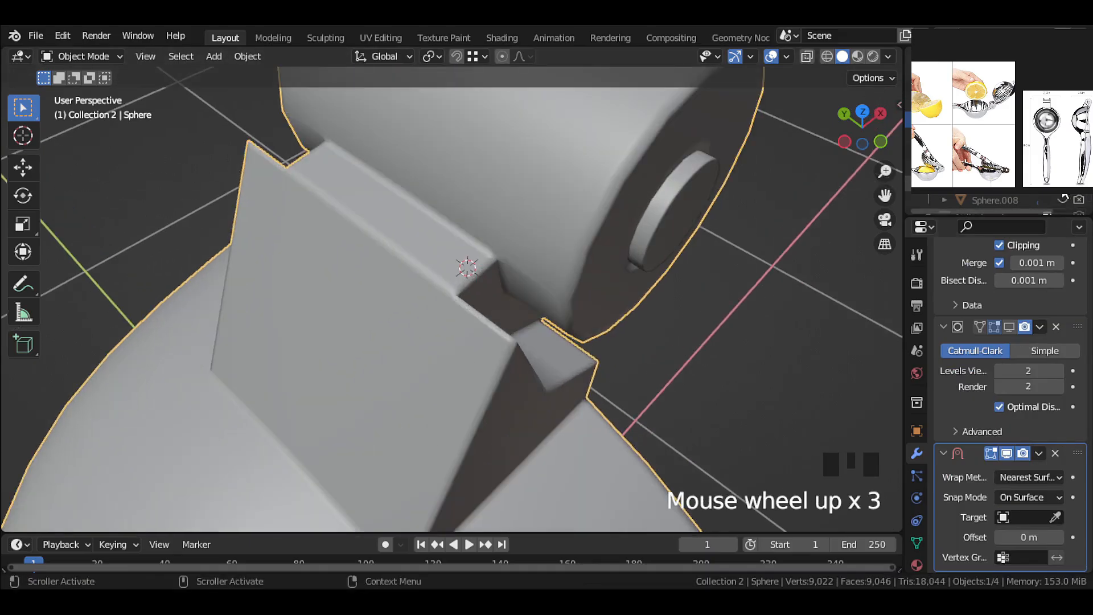
pyautogui.scroll(-4, 563, 382)
pyautogui.keyDown('shift'); pyautogui.moveTo(564, 381); pyautogui.dragTo(575, 249, button='middle'); pyautogui.keyUp('shift')
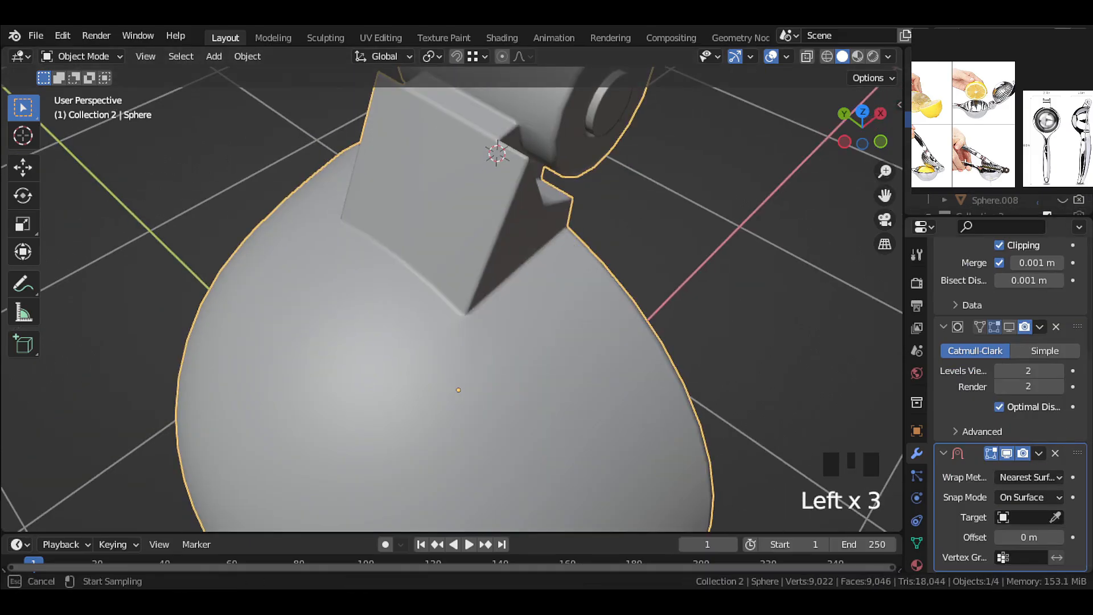
pyautogui.click(596, 305)
pyautogui.scroll(1, 597, 279)
pyautogui.scroll(-2, 605, 311)
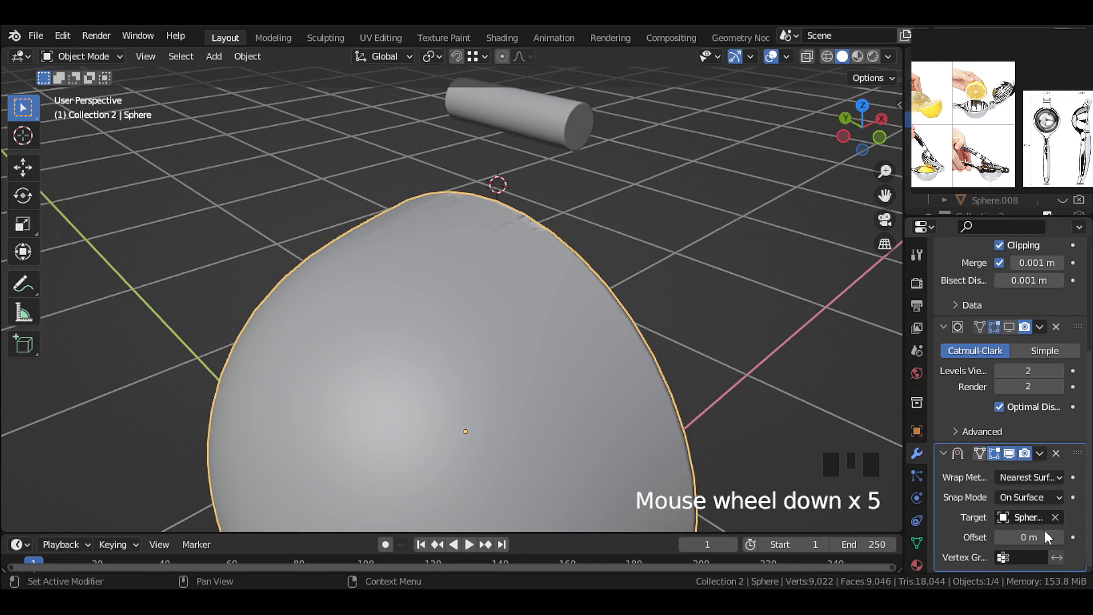
# Limit the Shrinkwrap modifier to the bowl faces' vertex group and inspect the support's base corner.
pyautogui.click(1024, 558)
pyautogui.click(993, 406)
pyautogui.scroll(4, 524, 258)
pyautogui.scroll(2, 540, 299)
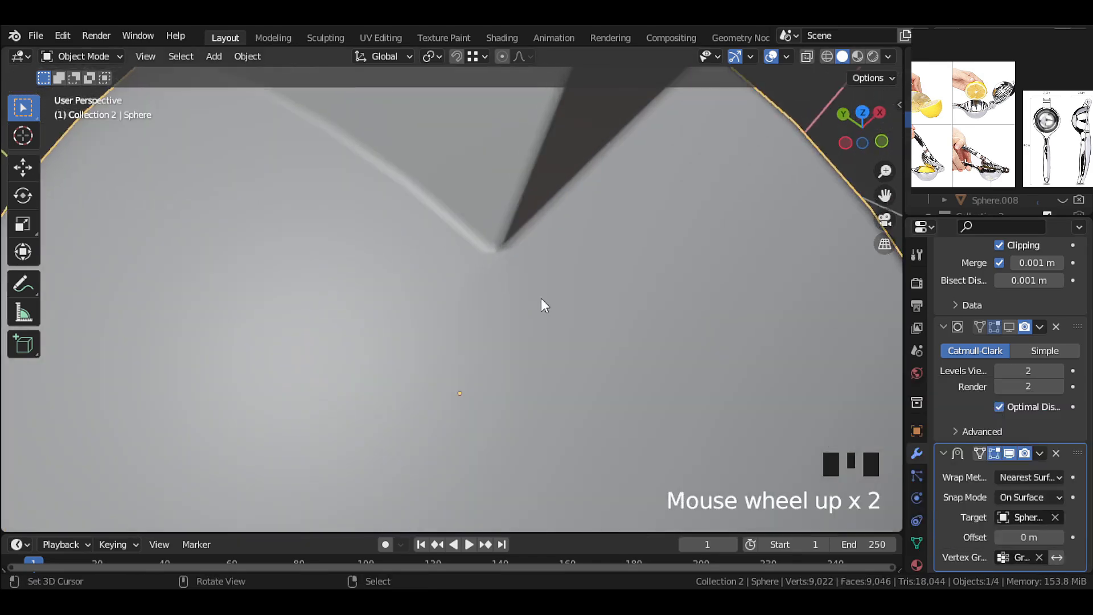
pyautogui.moveTo(541, 298); pyautogui.dragTo(529, 239, button='middle')
pyautogui.scroll(-1, 1067, 481)
pyautogui.scroll(3, 1019, 427)
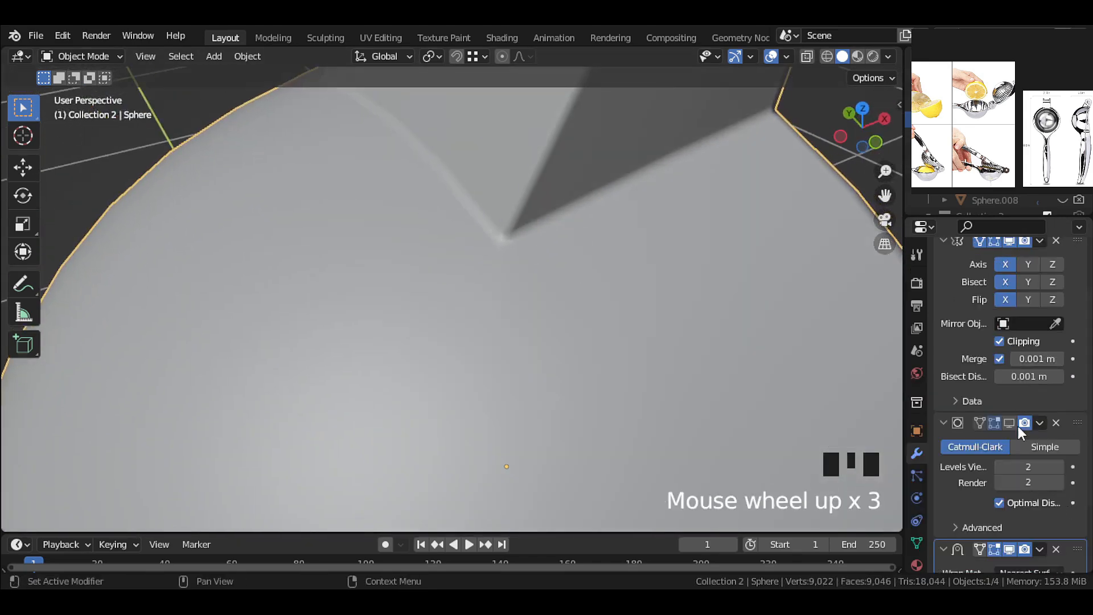
# Show the subdivision in the viewport on the bowl and on Sphere.007, and raise Sphere.007's viewport level.
pyautogui.click(1009, 423)
pyautogui.click(1010, 211)
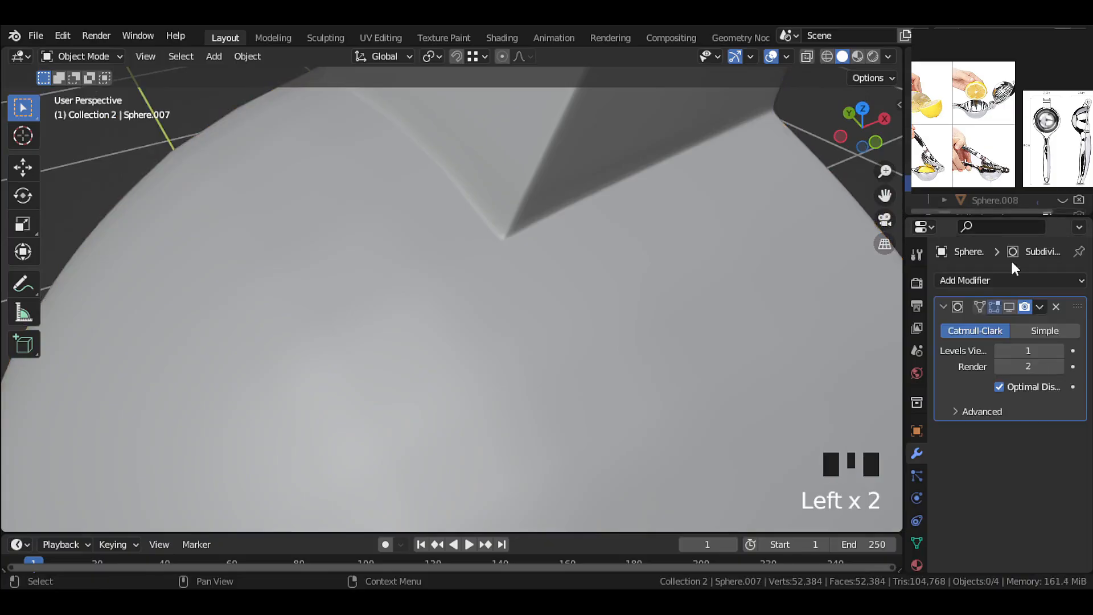
pyautogui.click(1056, 349)
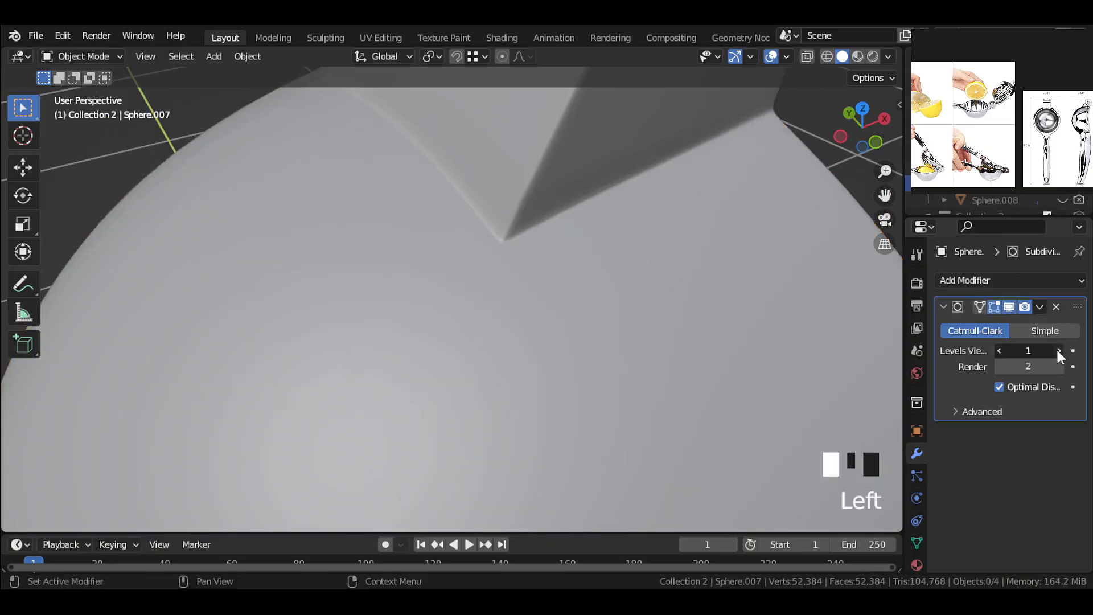
# Reselect the bowl object and toggle the Shrinkwrap modifier's viewport display to compare the surface around the support's base.
pyautogui.rightClick(609, 277)
pyautogui.scroll(-6, 1008, 493)
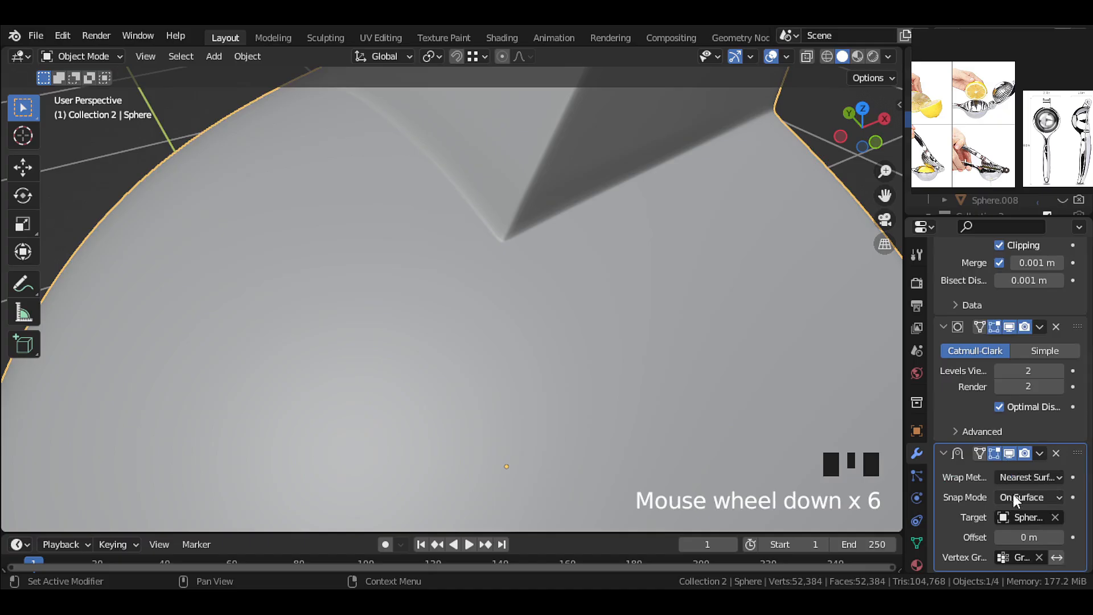
pyautogui.moveTo(487, 225); pyautogui.dragTo(512, 273, button='middle')
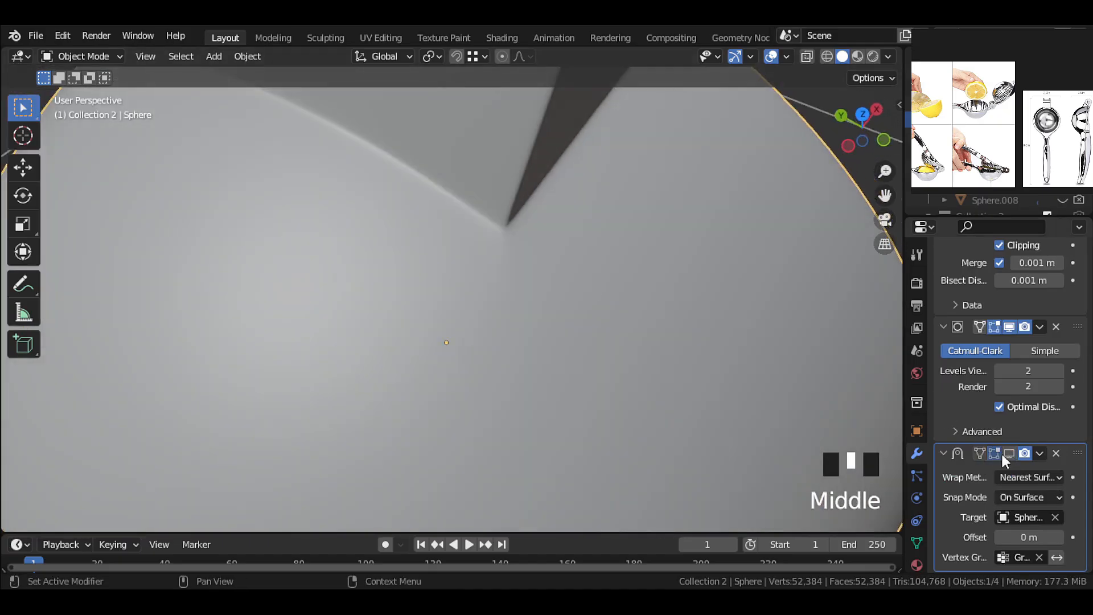
pyautogui.click(749, 374)
# Add a second Shrinkwrap modifier to the bowl object for the hinge cylinder area.
pyautogui.moveTo(749, 373); pyautogui.dragTo(529, 244, button='middle')
pyautogui.scroll(6, 1007, 399)
pyautogui.click(1046, 280)
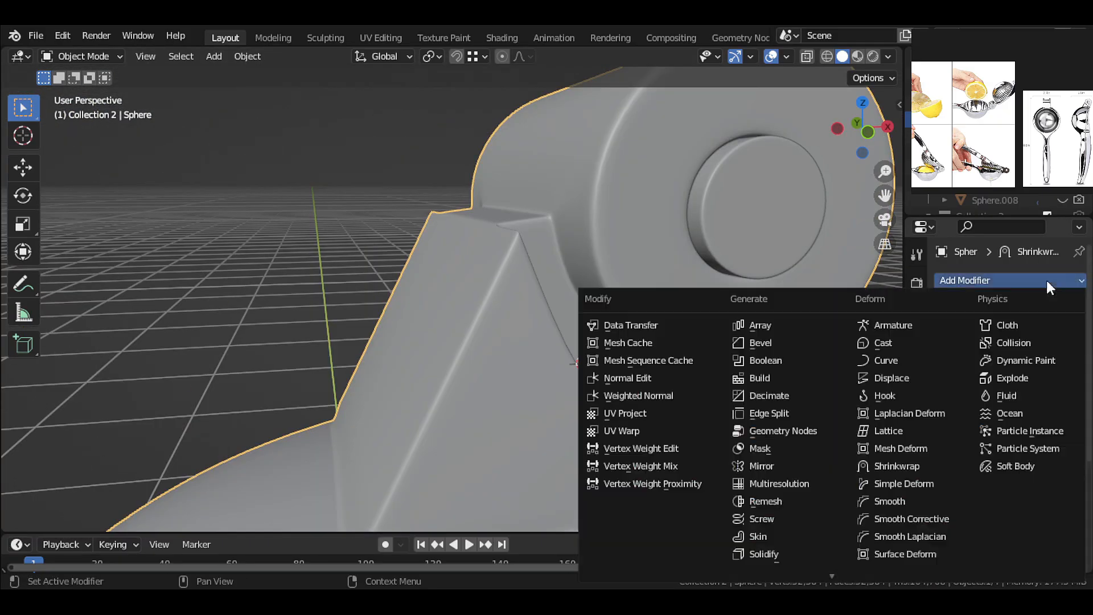
pyautogui.click(931, 467)
pyautogui.scroll(-15, 1005, 455)
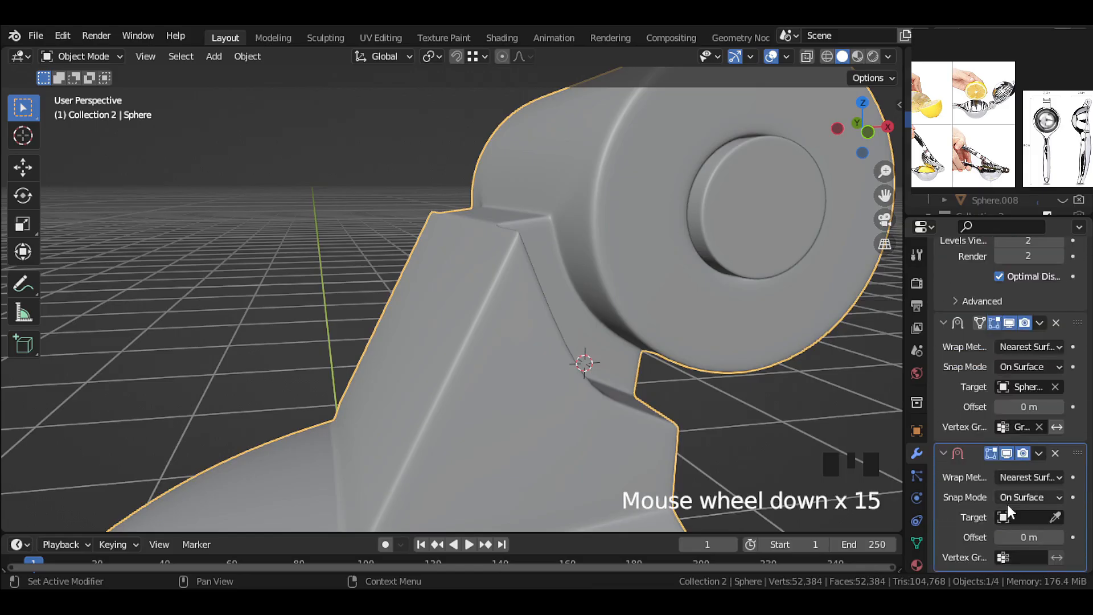
# Set Sphere.008 as the second Shrinkwrap's target and limit the modifier to the hinge cylinder faces' vertex group.
pyautogui.click(1055, 515)
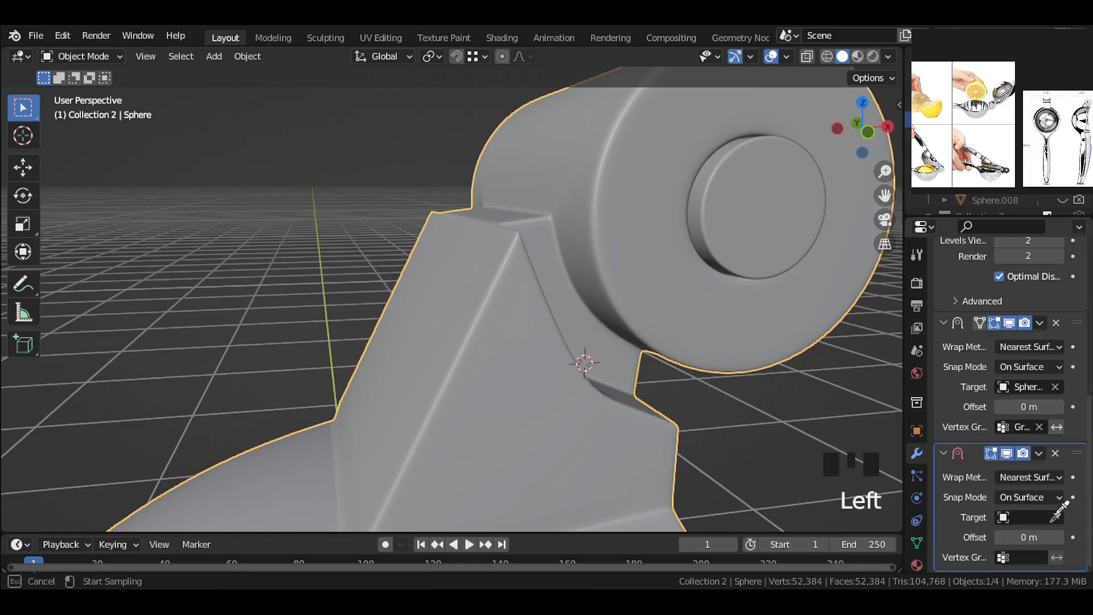
pyautogui.click(1010, 200)
pyautogui.scroll(-3, 1046, 480)
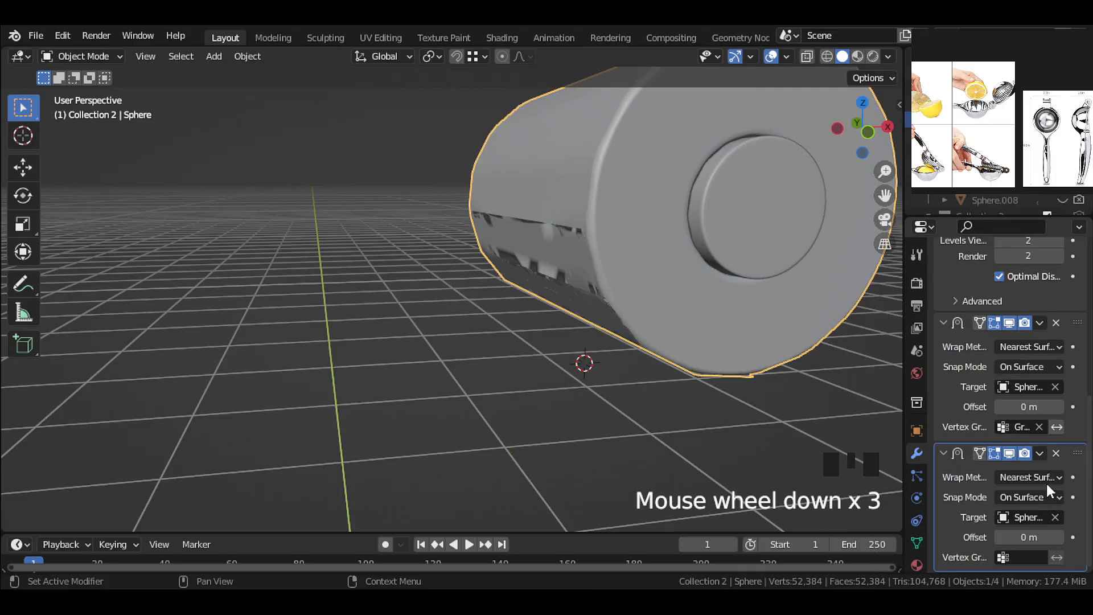
pyautogui.click(1023, 556)
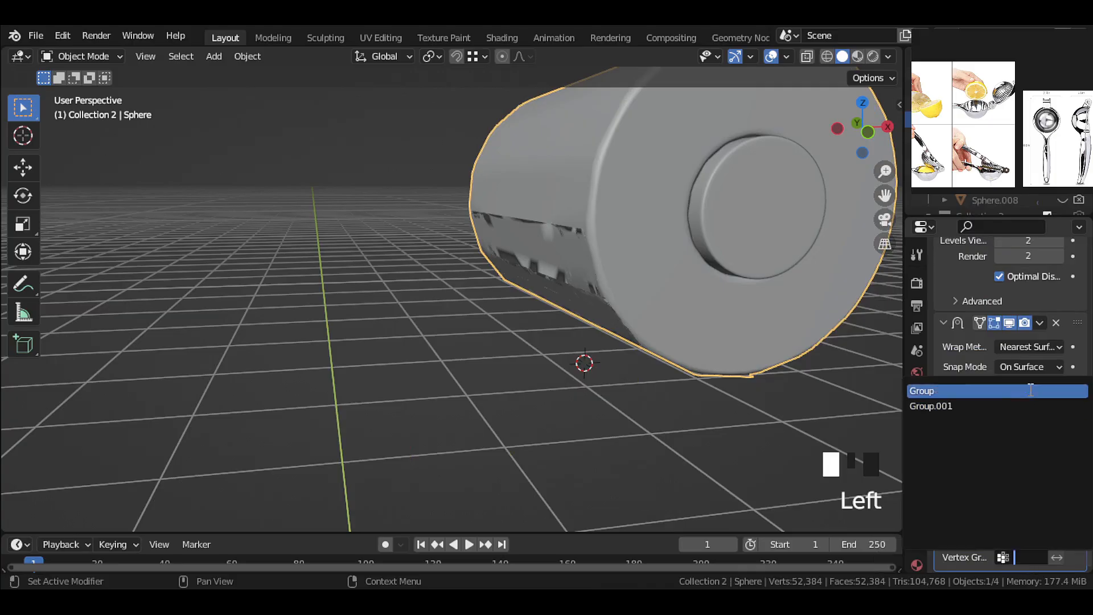
pyautogui.click(939, 391)
# Show the subdivision in the viewport on Sphere.008, the target of the second Shrinkwrap.
pyautogui.moveTo(548, 315); pyautogui.dragTo(996, 197, button='middle')
pyautogui.click(995, 198)
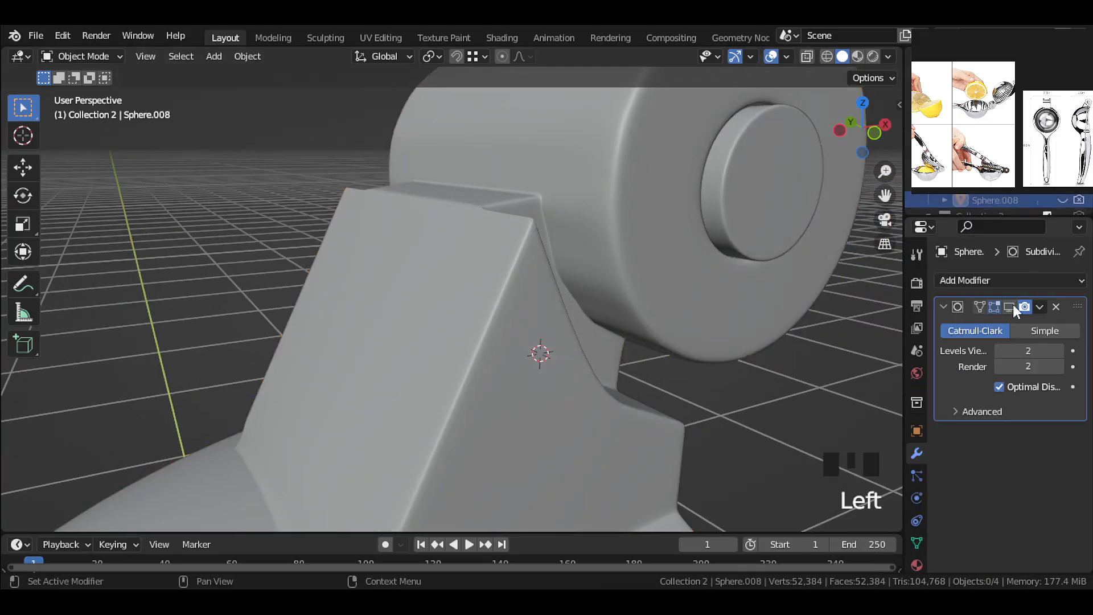
pyautogui.click(987, 200)
pyautogui.click(984, 199)
# Reselect the bowl object and toggle the second Shrinkwrap's viewport display to compare the hinge cylinder's surface.
pyautogui.click(538, 193)
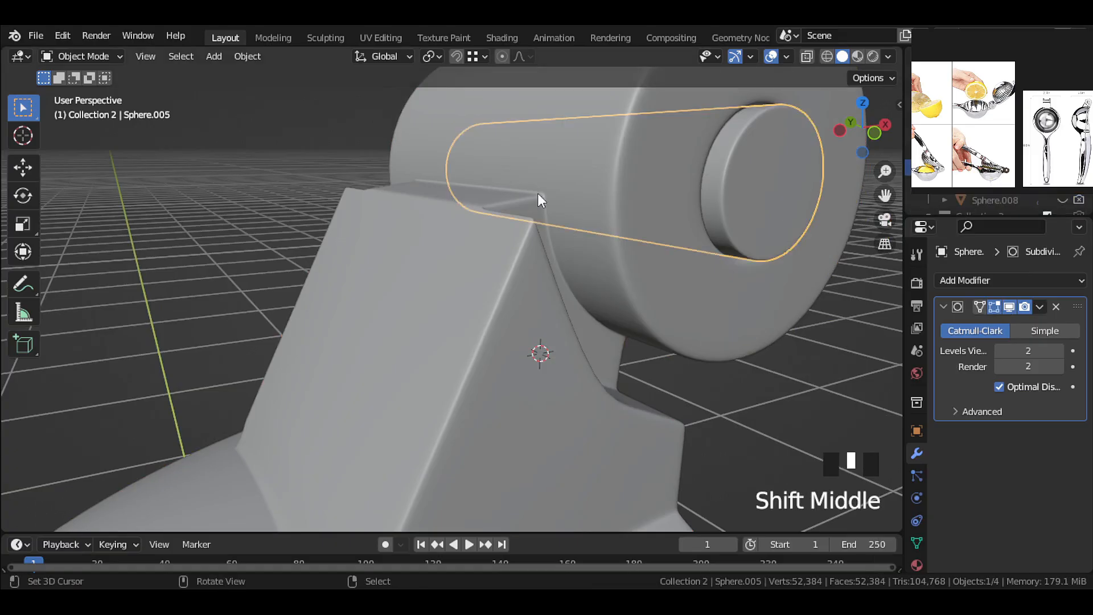
pyautogui.keyDown('shift'); pyautogui.moveTo(537, 193); pyautogui.dragTo(647, 288, button='middle'); pyautogui.keyUp('shift')
pyautogui.scroll(2, 573, 227)
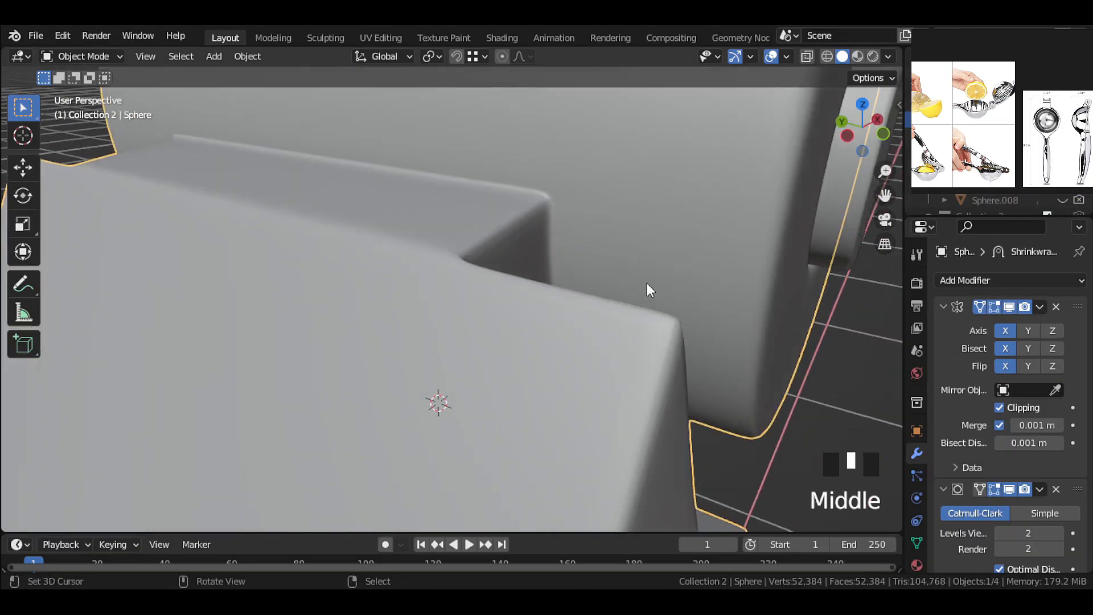
pyautogui.scroll(-12, 986, 429)
pyautogui.scroll(-2, 712, 291)
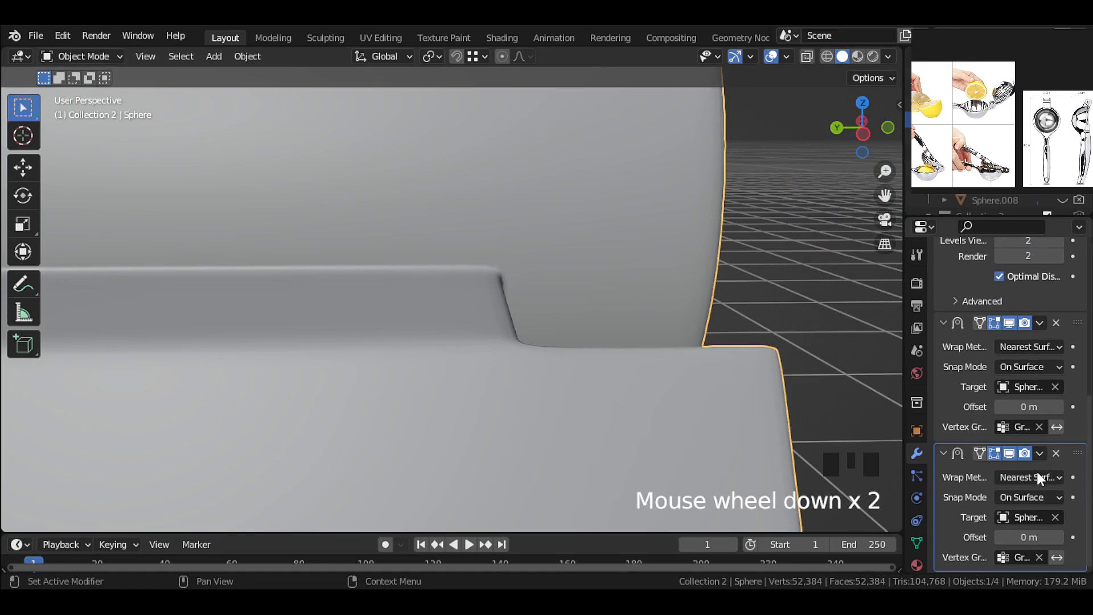
pyautogui.click(1009, 451)
# Switch the viewport lighting to a glossy red MatCap and examine the hinge cylinder and support for shading artifacts.
pyautogui.moveTo(501, 325); pyautogui.dragTo(884, 59, button='middle')
pyautogui.click(886, 57)
pyautogui.click(873, 133)
pyautogui.click(880, 169)
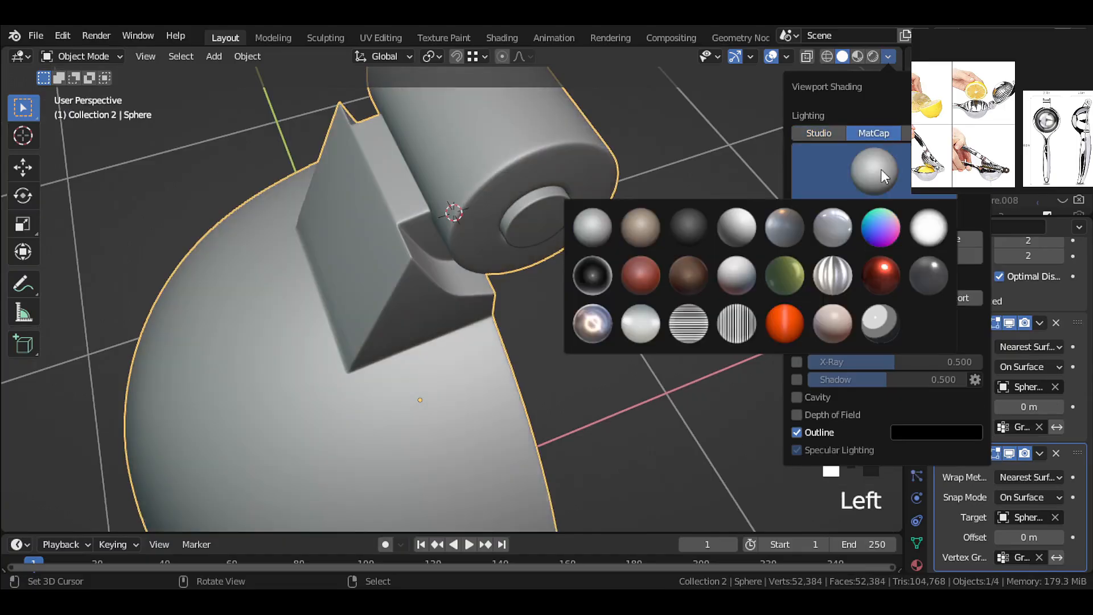
pyautogui.click(869, 265)
pyautogui.moveTo(454, 244); pyautogui.dragTo(507, 207, button='middle')
pyautogui.scroll(2, 539, 317)
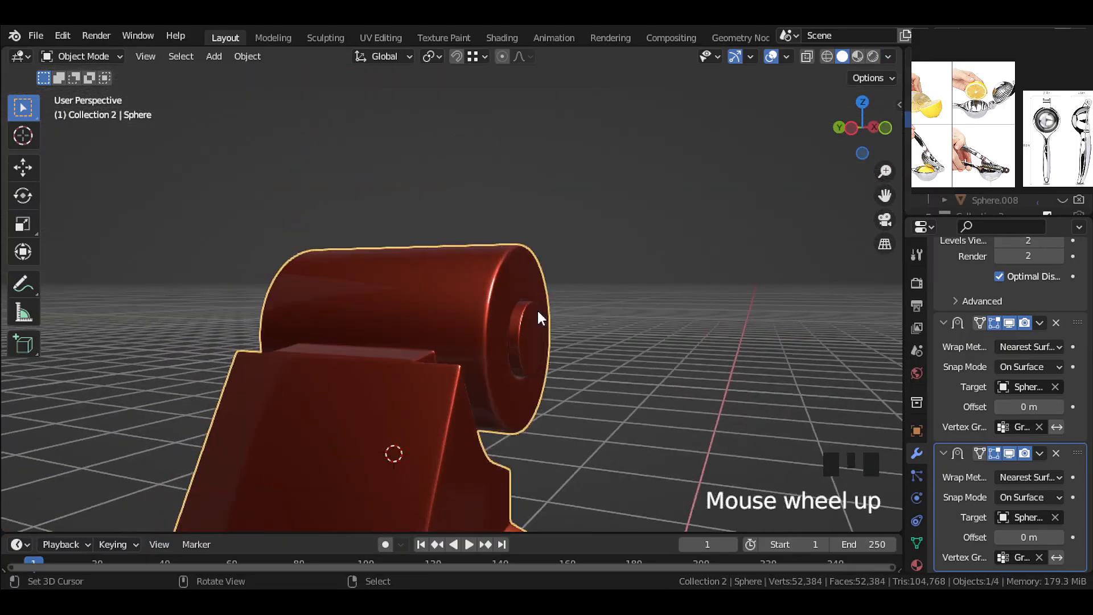
pyautogui.moveTo(540, 317)
pyautogui.mouseDown(button='middle')
pyautogui.moveTo(561, 324)
pyautogui.moveTo(571, 292)
pyautogui.moveTo(364, 308)
pyautogui.moveTo(290, 224)
pyautogui.moveTo(498, 351)
pyautogui.mouseUp(button='middle')
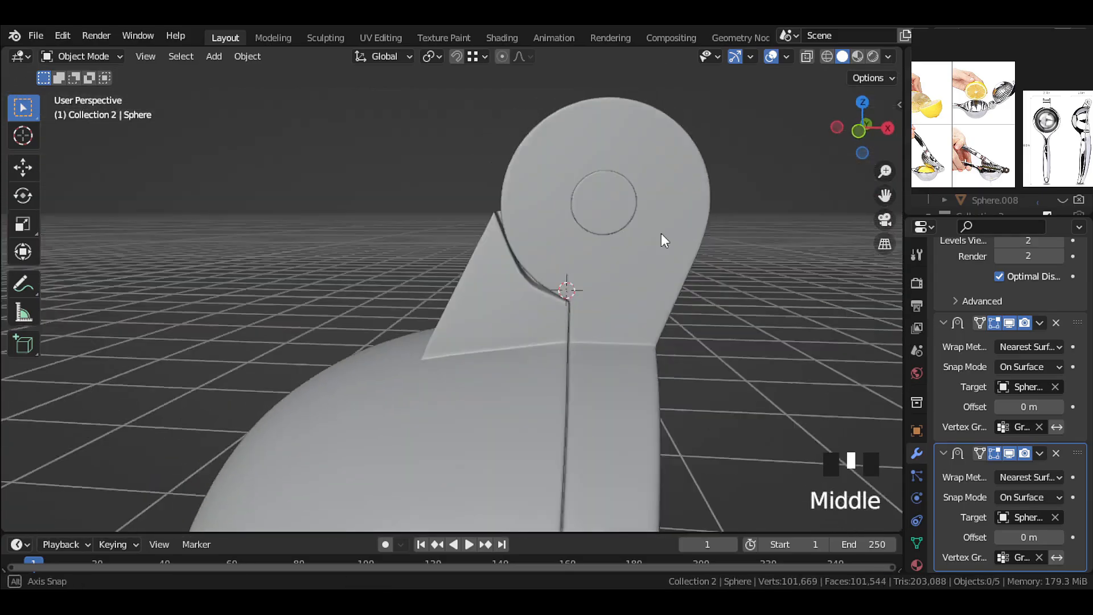
# Open the bowl object's mesh for editing in front view and select the vertices on the support's curved edge.
pyautogui.moveTo(660, 233); pyautogui.dragTo(702, 233, button='middle')
pyautogui.scroll(2, 501, 293)
pyautogui.rightClick(501, 294)
pyautogui.press('KP_1')
pyautogui.keyDown('shift'); pyautogui.moveTo(585, 288); pyautogui.dragTo(476, 321, button='middle'); pyautogui.keyUp('shift')
pyautogui.scroll(2, 476, 321)
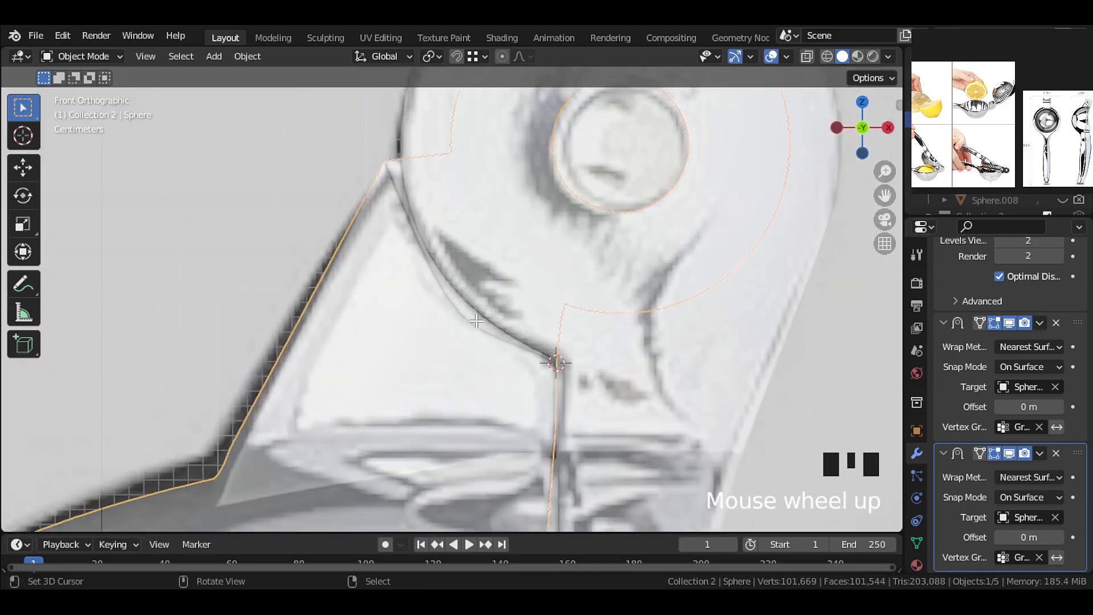
pyautogui.press('Tab')
pyautogui.scroll(1, 476, 321)
pyautogui.hotkey('shift', 'z')
pyautogui.scroll(2, 445, 295)
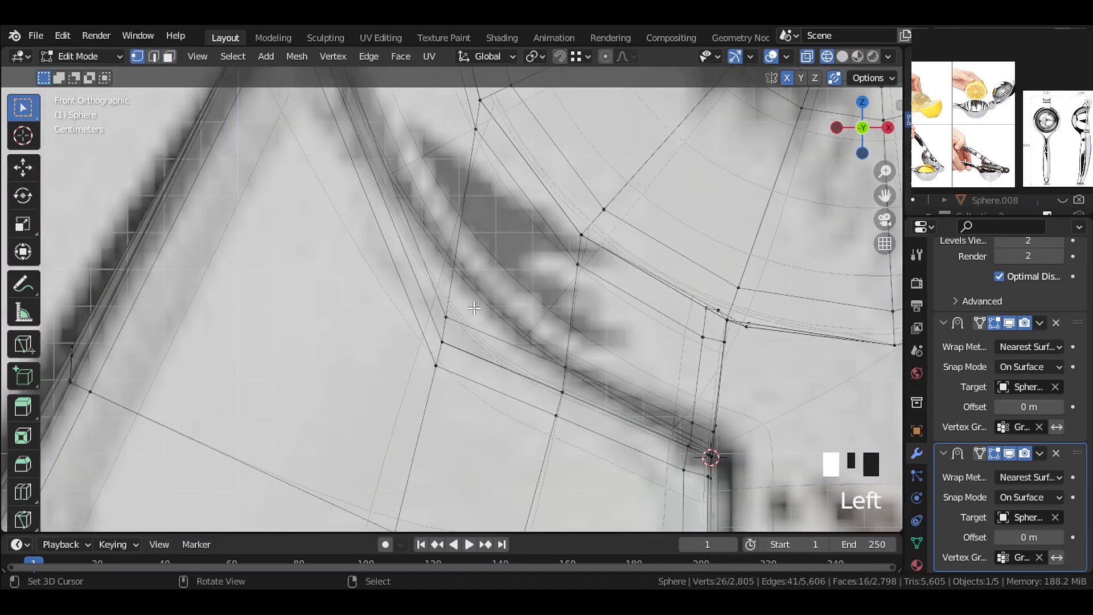
pyautogui.hotkey('shift', 'z')
pyautogui.scroll(-2, 454, 276)
pyautogui.scroll(1, 528, 276)
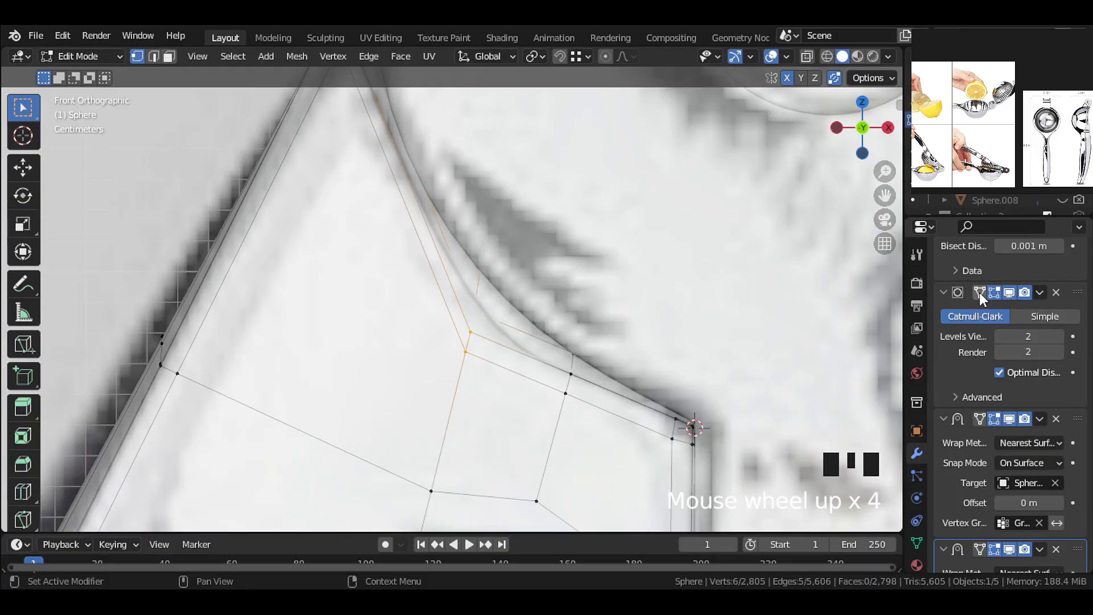
# Move the vertices of the support's curved edge closer to the round hinge outline in the reference image.
pyautogui.click(485, 255)
pyautogui.hotkey('shift', 'z')
pyautogui.moveTo(590, 417); pyautogui.dragTo(556, 322)
pyautogui.hotkey('shift', 'z')
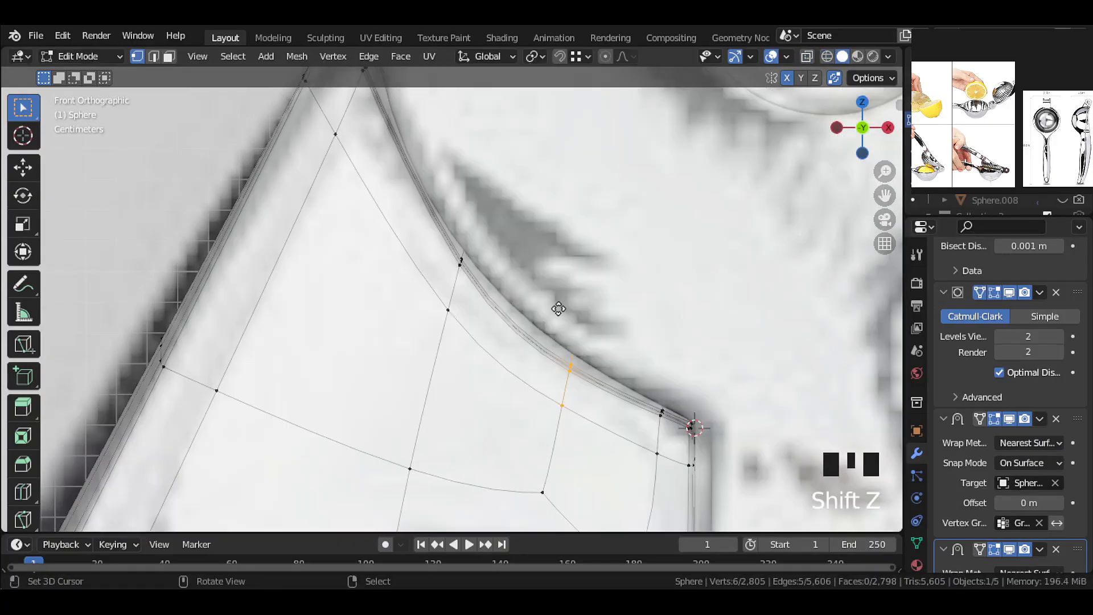
pyautogui.hotkey('shift', 'z')
pyautogui.moveTo(464, 349); pyautogui.dragTo(505, 272)
pyautogui.hotkey('shift', 'z')
pyautogui.press('g')
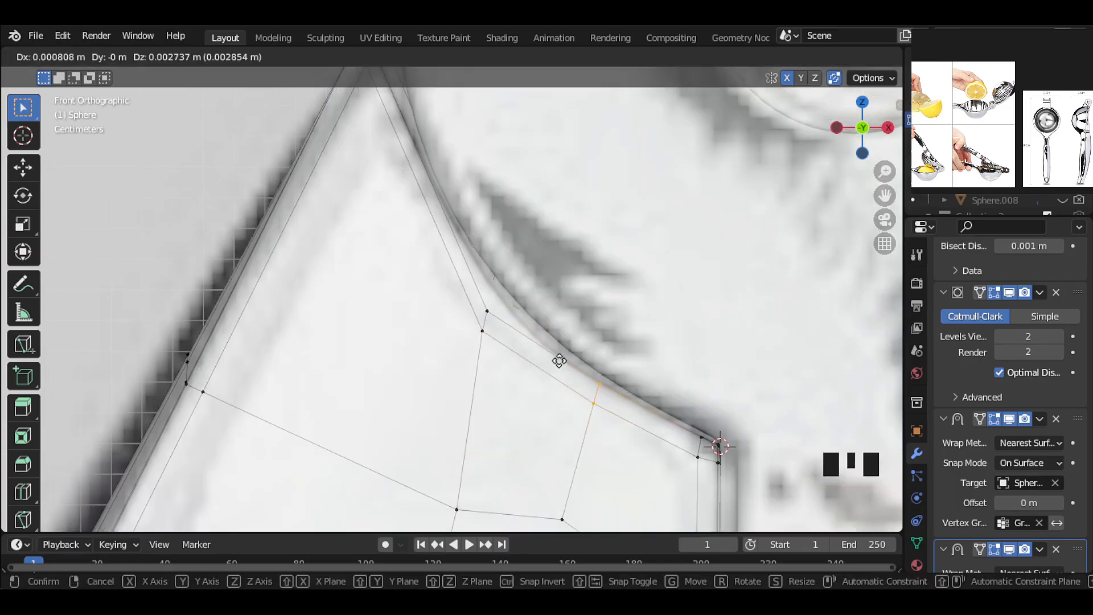
pyautogui.click(552, 362)
# Move the vertices at the support's peak about 0.0008 m along X toward the hinge.
pyautogui.keyDown('shift'); pyautogui.moveTo(541, 364); pyautogui.dragTo(593, 417, button='middle'); pyautogui.keyUp('shift')
pyautogui.press('Tab')
pyautogui.press('Tab')
pyautogui.keyDown('shift'); pyautogui.moveTo(529, 296); pyautogui.dragTo(569, 385, button='middle'); pyautogui.keyUp('shift')
pyautogui.hotkey('shift', 'z')
pyautogui.moveTo(427, 225); pyautogui.dragTo(512, 159)
pyautogui.hotkey('shift', 'z')
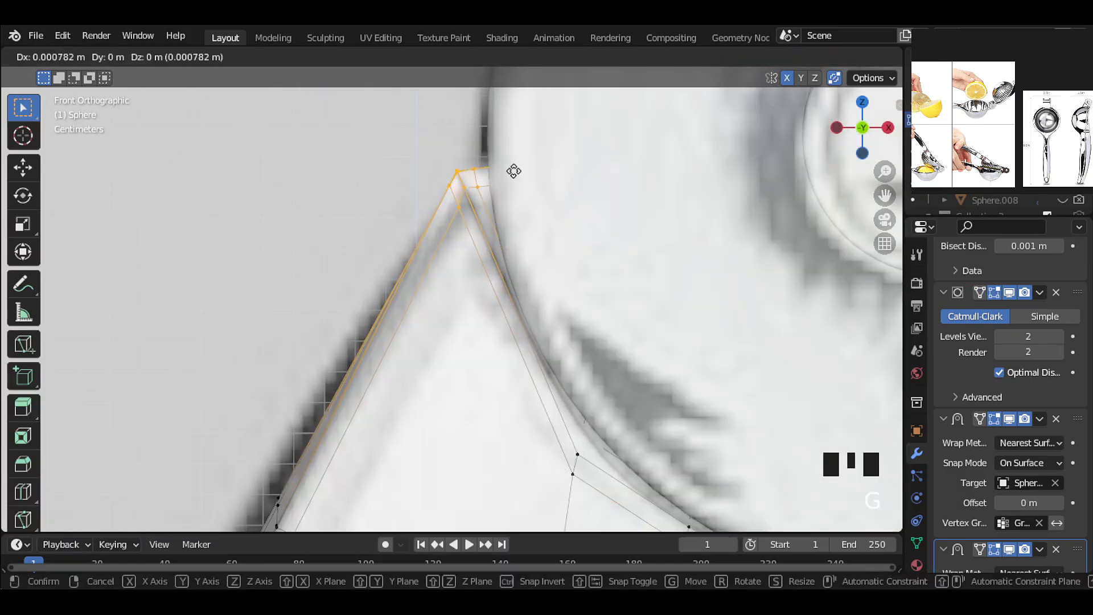
pyautogui.click(512, 169)
# Adjust the middle vertices of the support's curved edge to follow the hinge plate's arc.
pyautogui.keyDown('shift'); pyautogui.moveTo(552, 421); pyautogui.dragTo(509, 295, button='middle'); pyautogui.keyUp('shift')
pyautogui.hotkey('shift', 'z')
pyautogui.moveTo(496, 375); pyautogui.dragTo(543, 257)
pyautogui.hotkey('shift', 'z')
pyautogui.press('g')
pyautogui.click(535, 237)
# Reposition the inner vertex of the support's side face and inspect the gap between support and hinge plate.
pyautogui.hotkey('shift', 'z')
pyautogui.moveTo(538, 364); pyautogui.dragTo(503, 285)
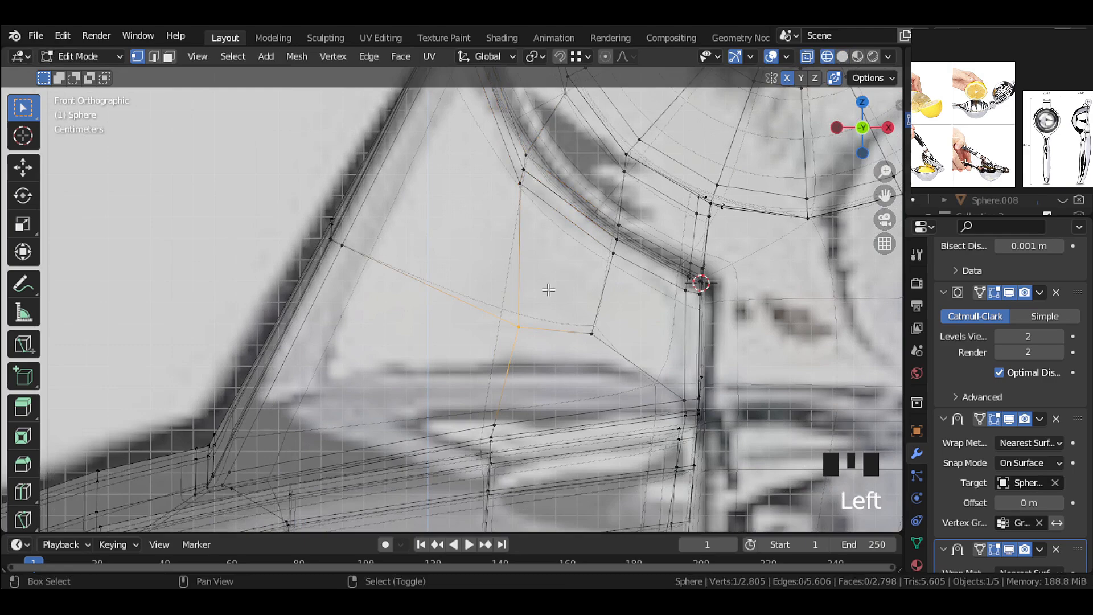
pyautogui.hotkey('shift', 'z')
pyautogui.press('g')
pyautogui.click(485, 279)
pyautogui.press('Tab')
pyautogui.moveTo(500, 256); pyautogui.dragTo(460, 304, button='middle')
pyautogui.click(281, 220)
pyautogui.moveTo(458, 254); pyautogui.dragTo(501, 272, button='middle')
pyautogui.scroll(1, 457, 273)
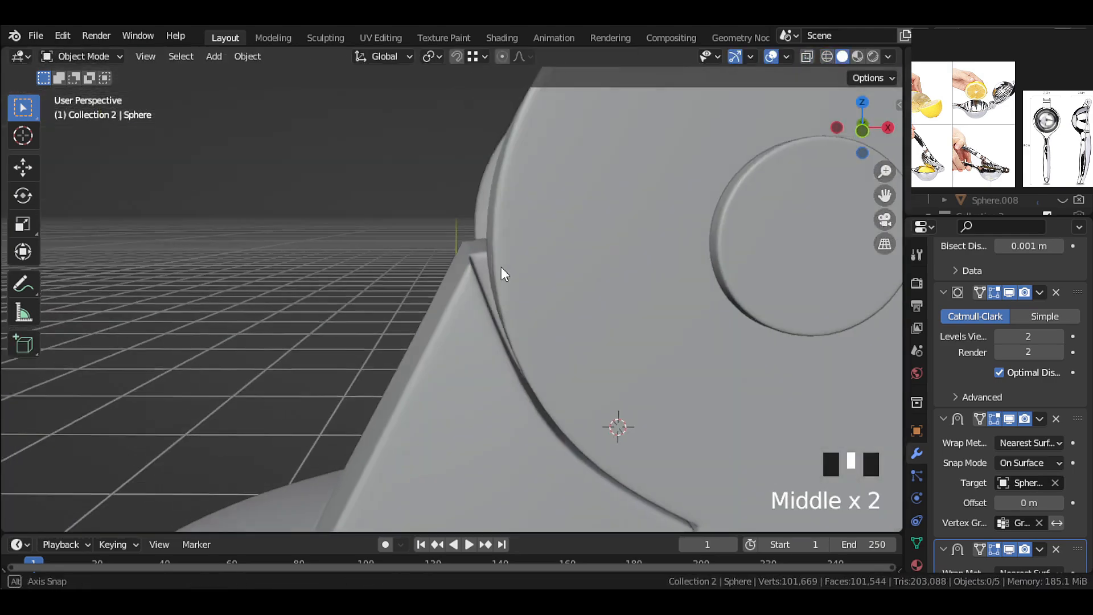
# Move the support's peak vertices about 0.003 m along X toward the hinge plate and fine-tune their position.
pyautogui.moveTo(523, 310); pyautogui.dragTo(445, 231)
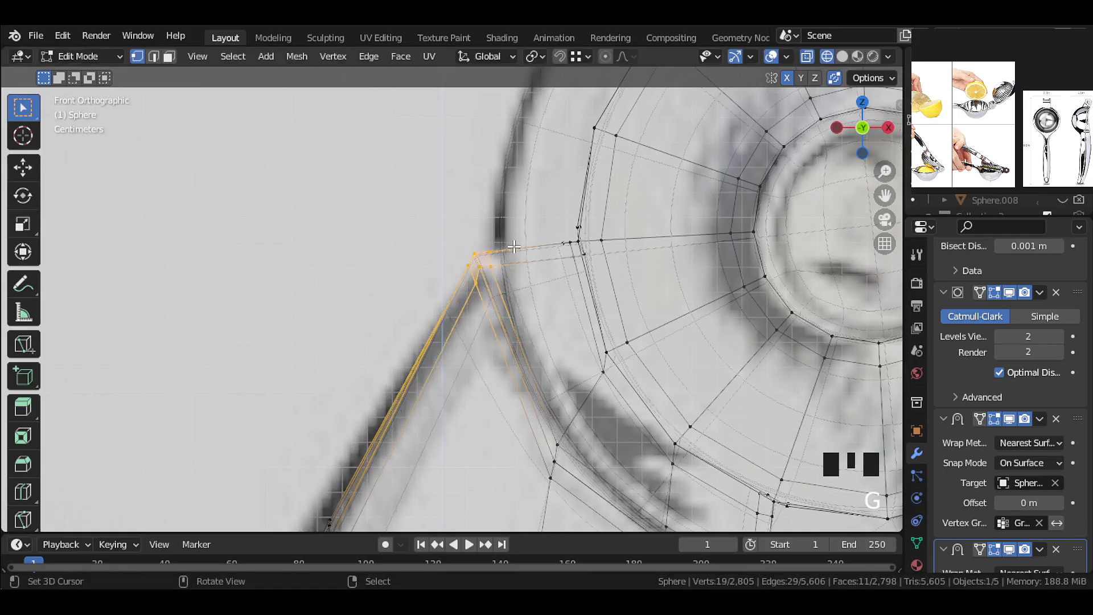
pyautogui.click(562, 237)
pyautogui.hotkey('shift', 'z')
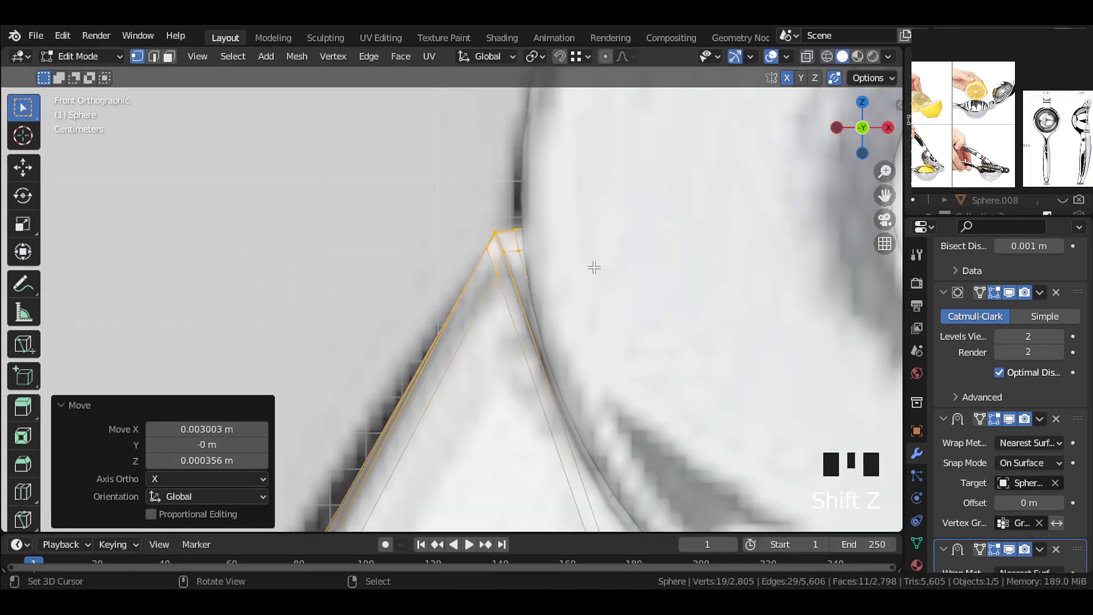
pyautogui.press('Tab')
pyautogui.moveTo(593, 264); pyautogui.dragTo(494, 257, button='middle')
pyautogui.scroll(1, 493, 291)
pyautogui.scroll(3, 478, 293)
pyautogui.press('Tab')
pyautogui.press('g')
pyautogui.click(454, 172)
pyautogui.press('Tab')
pyautogui.scroll(-1, 546, 298)
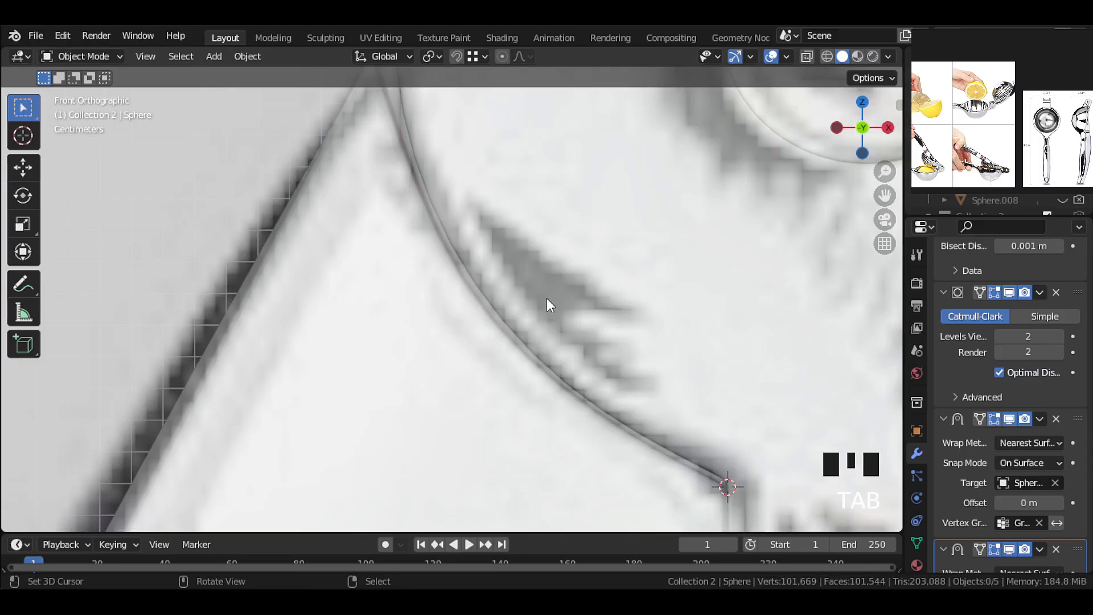
# Nudge the selected curved-edge vertices about -0.0003 m in both X and Z and check the support in object mode.
pyautogui.keyDown('shift'); pyautogui.moveTo(546, 298); pyautogui.dragTo(511, 246, button='middle'); pyautogui.keyUp('shift')
pyautogui.press('Tab')
pyautogui.hotkey('shift', 'z')
pyautogui.moveTo(606, 401); pyautogui.dragTo(555, 330)
pyautogui.hotkey('shift', 'z')
pyautogui.press('g')
pyautogui.click(544, 342)
pyautogui.moveTo(545, 341); pyautogui.dragTo(481, 339, button='middle')
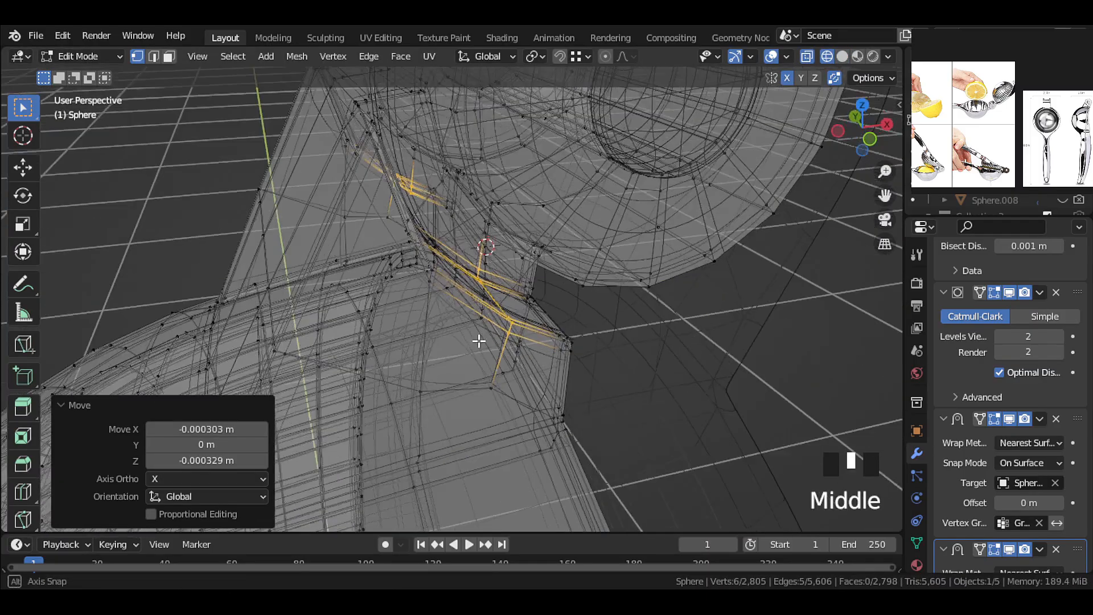
pyautogui.hotkey('shift', 'z')
pyautogui.scroll(-2, 797, 336)
pyautogui.press('Tab')
pyautogui.rightClick(708, 338)
pyautogui.moveTo(707, 337); pyautogui.dragTo(494, 343, button='middle')
pyautogui.scroll(-2, 497, 345)
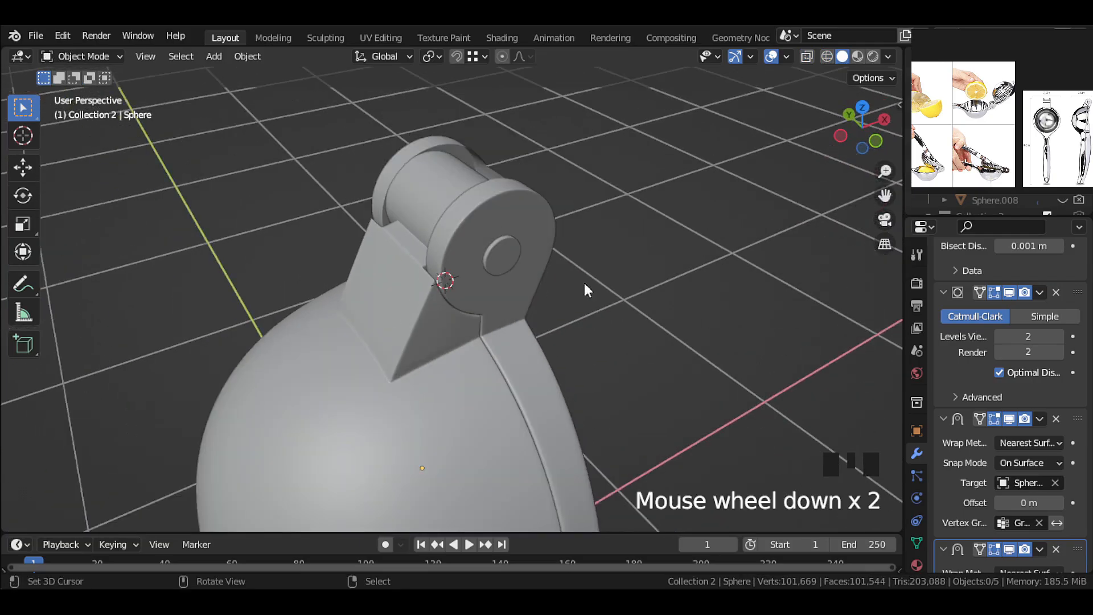
# Isolate the bowl object, apply its Mirror modifier, and hide its Subdivision in the viewport while editing the mesh.
pyautogui.press('KP_Divide')
pyautogui.moveTo(586, 284); pyautogui.dragTo(948, 269, button='middle')
pyautogui.keyDown('shift'); pyautogui.moveTo(487, 367); pyautogui.dragTo(456, 190, button='middle'); pyautogui.keyUp('shift')
pyautogui.scroll(-3, 648, 220)
pyautogui.press('Tab')
pyautogui.click(1009, 307)
pyautogui.moveTo(561, 263); pyautogui.dragTo(518, 231, button='middle')
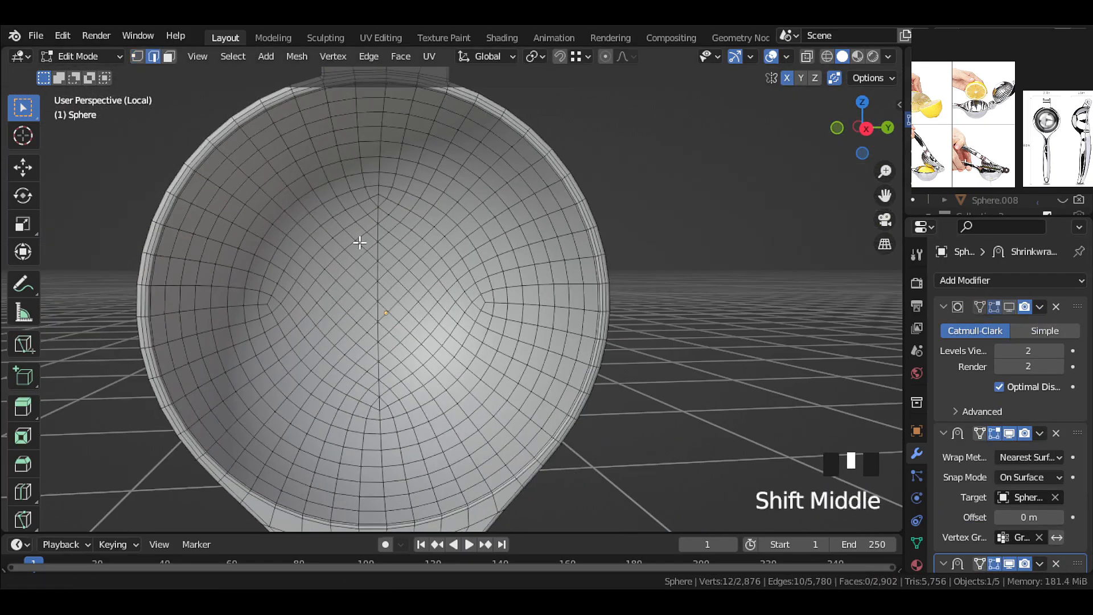
# Select the straight centre line of edges inside the bowl and dissolve those edges.
pyautogui.scroll(3, 352, 405)
pyautogui.keyDown('shift'); pyautogui.moveTo(379, 187); pyautogui.dragTo(419, 147, button='middle'); pyautogui.keyUp('shift')
pyautogui.keyDown('ctrl'); pyautogui.rightClick(414, 146); pyautogui.keyUp('ctrl')
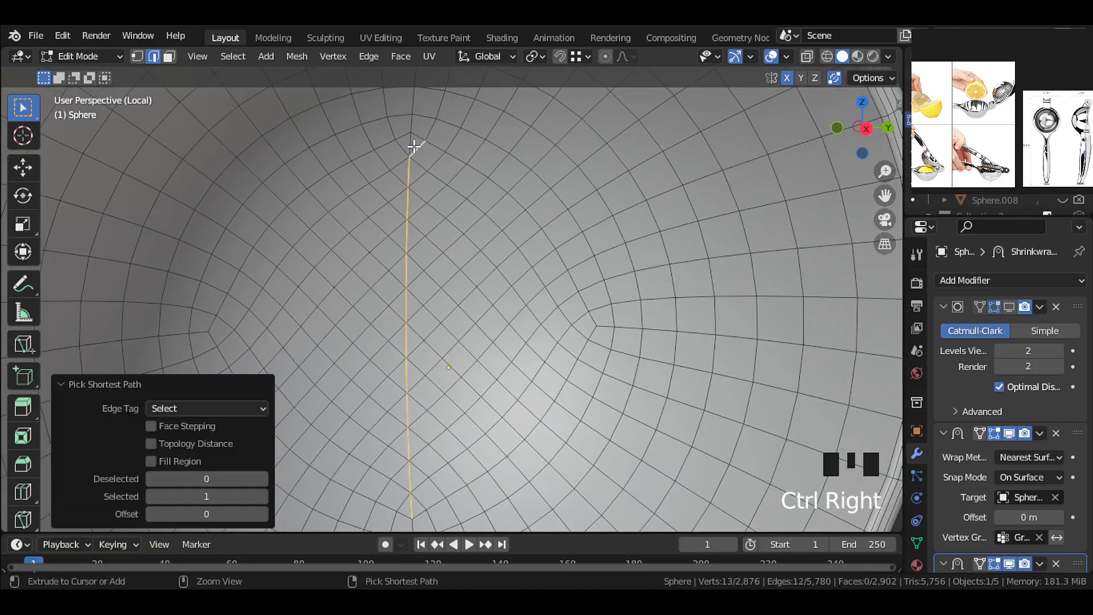
pyautogui.hotkey('ctrl', 'z')
pyautogui.keyDown('ctrl'); pyautogui.rightClick(415, 142); pyautogui.keyUp('ctrl')
pyautogui.press('x')
pyautogui.click(476, 178)
pyautogui.scroll(-5, 464, 207)
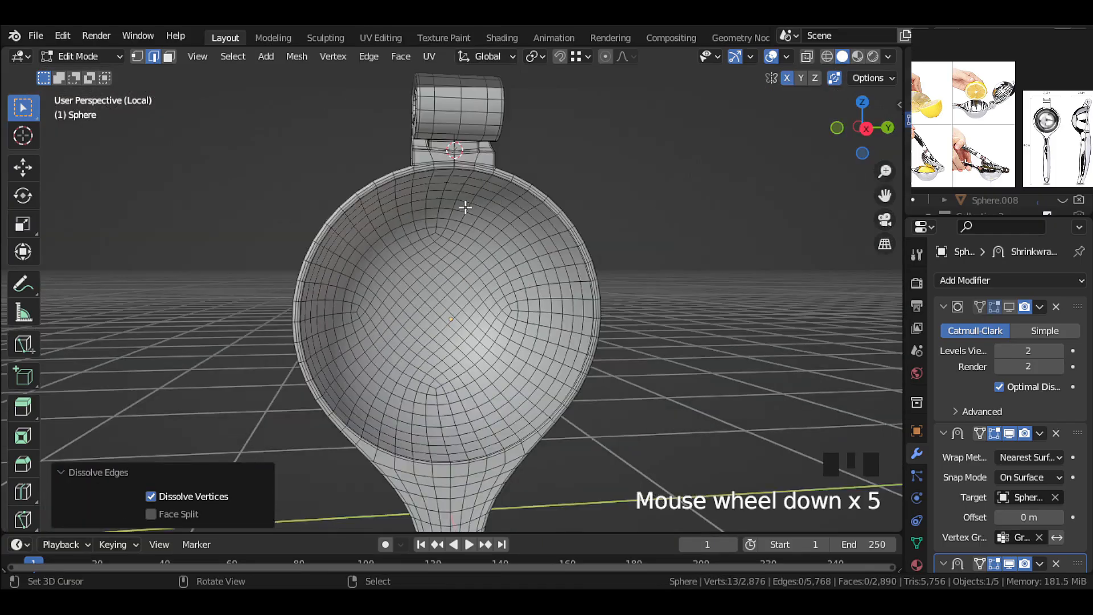
# Dissolve the matching centre line of edges on the outside of the bowl.
pyautogui.moveTo(463, 207); pyautogui.dragTo(720, 245, button='middle')
pyautogui.scroll(2, 335, 271)
pyautogui.moveTo(335, 271); pyautogui.dragTo(381, 257, button='middle')
pyautogui.scroll(1, 381, 257)
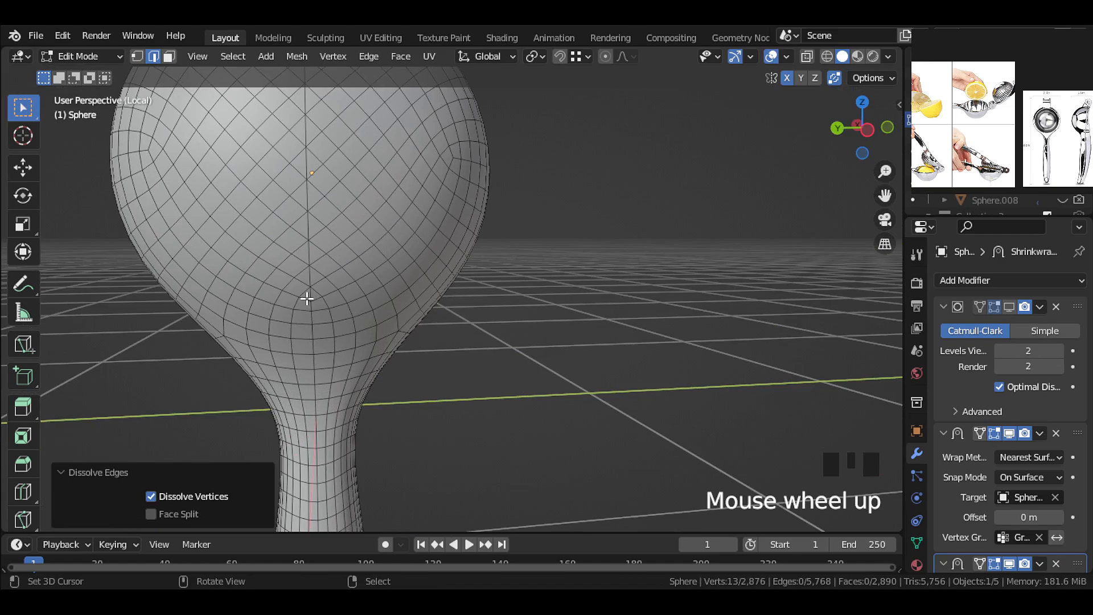
pyautogui.keyDown('shift'); pyautogui.moveTo(326, 278); pyautogui.dragTo(398, 380, button='middle'); pyautogui.keyUp('shift')
pyautogui.keyDown('ctrl'); pyautogui.rightClick(401, 144); pyautogui.keyUp('ctrl')
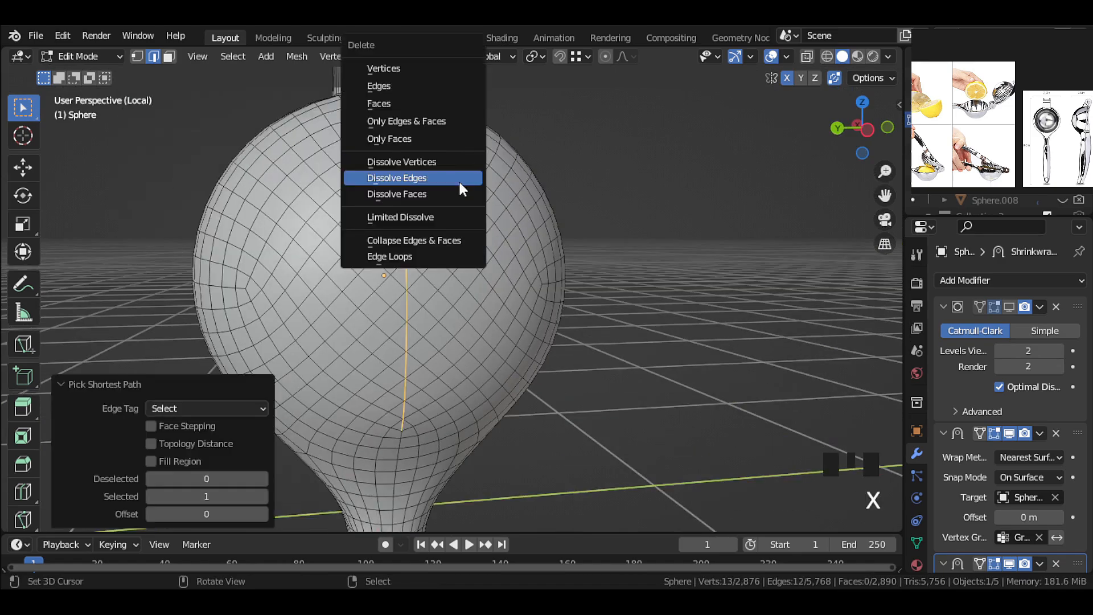
pyautogui.click(460, 184)
pyautogui.moveTo(602, 195); pyautogui.dragTo(465, 269, button='middle')
pyautogui.scroll(-2, 569, 171)
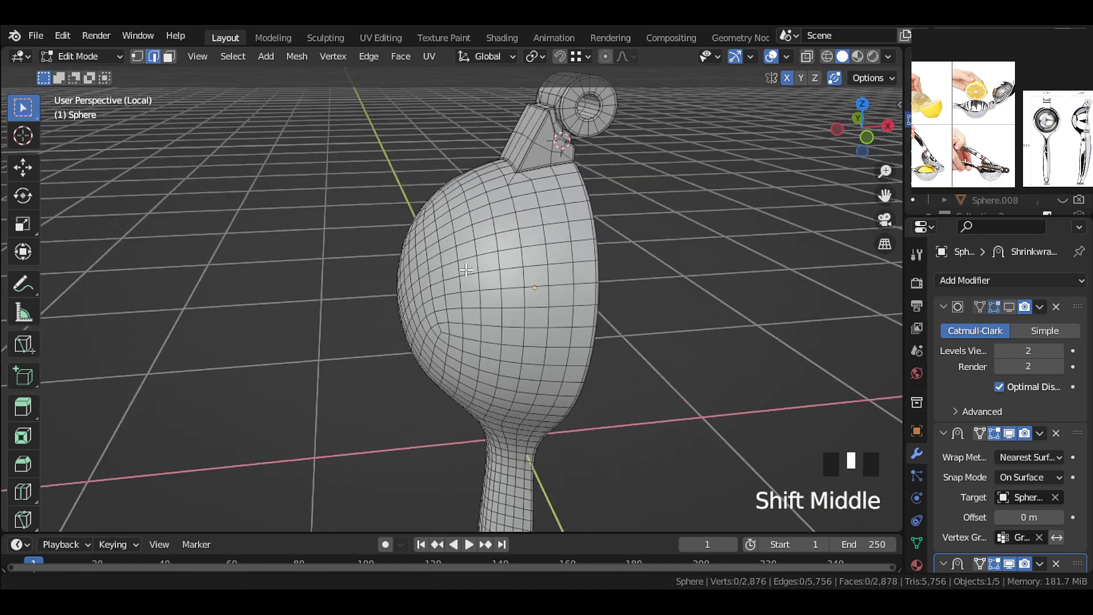
# Return to object mode and toggle the Subdivision's viewport display to examine the bowl and support surfaces.
pyautogui.press('Tab')
pyautogui.moveTo(513, 330); pyautogui.dragTo(532, 387, button='middle')
pyautogui.click(1009, 307)
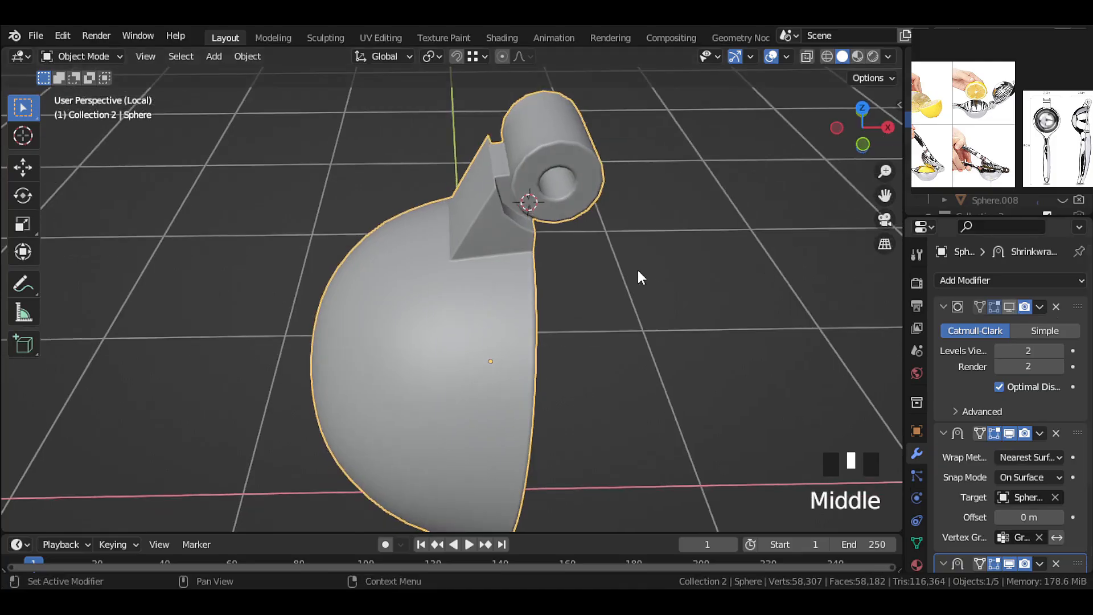
pyautogui.moveTo(639, 276); pyautogui.dragTo(378, 183, button='middle')
pyautogui.scroll(3, 586, 258)
# Select the horizontal edge path across the support's sloped face and slide it slightly down toward the bowl.
pyautogui.press('Tab')
pyautogui.scroll(2, 587, 257)
pyautogui.scroll(2, 643, 271)
pyautogui.scroll(2, 490, 171)
pyautogui.keyDown('ctrl'); pyautogui.rightClick(490, 171); pyautogui.keyUp('ctrl')
pyautogui.moveTo(490, 170); pyautogui.dragTo(449, 237, button='middle')
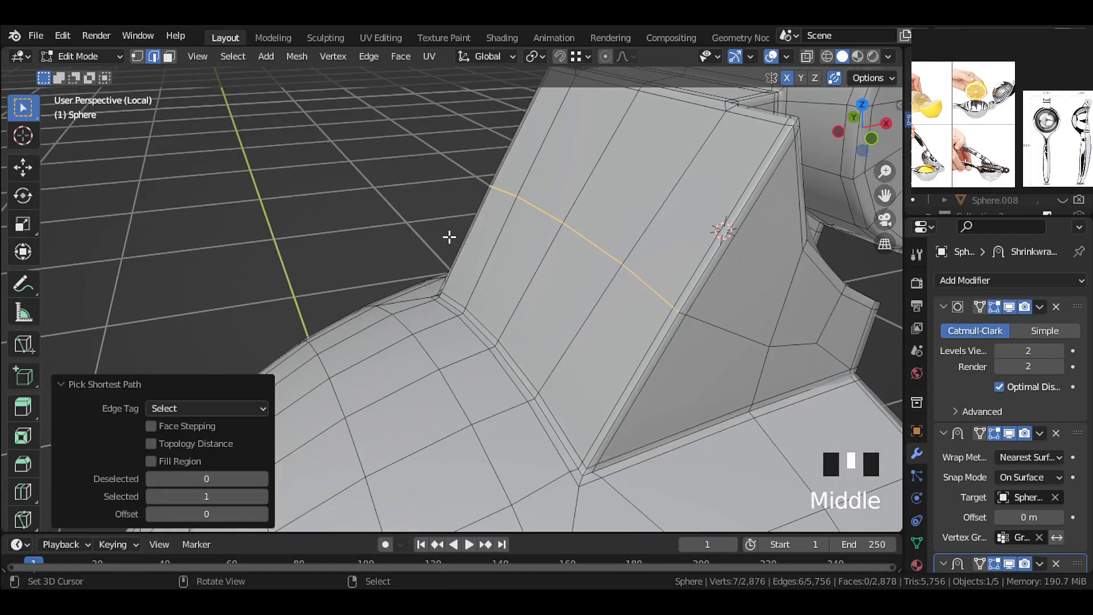
pyautogui.moveTo(674, 305); pyautogui.dragTo(692, 305, button='middle')
pyautogui.scroll(1, 692, 306)
pyautogui.keyDown('shift'); pyautogui.rightClick(732, 314); pyautogui.keyUp('shift')
pyautogui.moveTo(399, 293)
pyautogui.mouseDown(button='middle')
pyautogui.moveTo(489, 300)
pyautogui.moveTo(395, 302)
pyautogui.mouseUp(button='middle')
pyautogui.scroll(1, 489, 300)
pyautogui.moveTo(510, 301); pyautogui.dragTo(532, 247, button='middle')
pyautogui.press('g')
pyautogui.press('g')
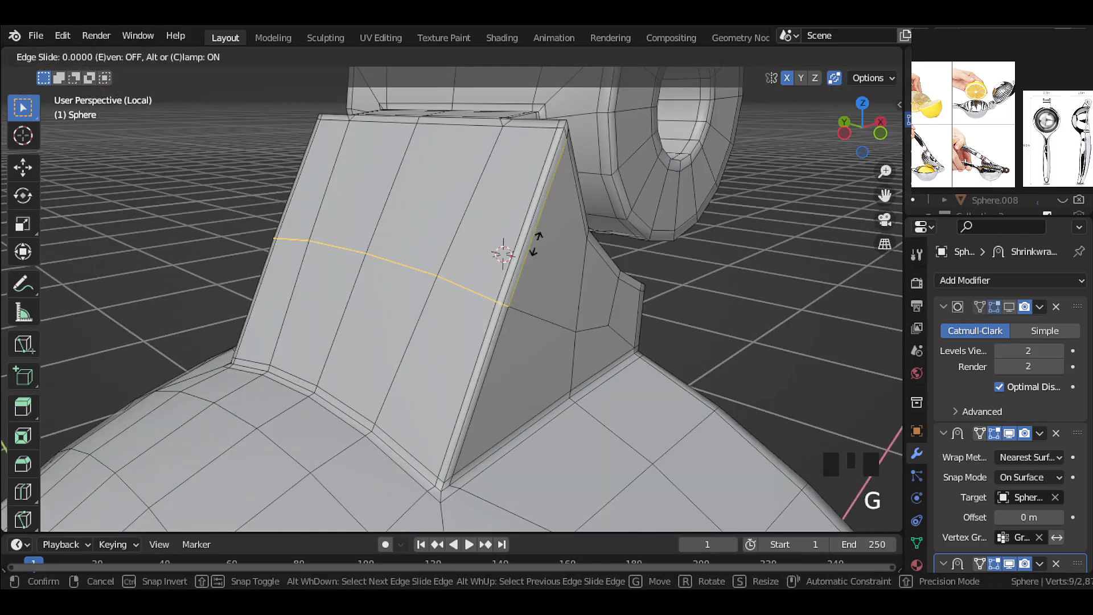
pyautogui.click(511, 314)
pyautogui.moveTo(512, 314); pyautogui.dragTo(435, 311, button='middle')
# Slide the inner vertices of the support's side faces by a factor of 0.212 and check the surface in object mode.
pyautogui.click(139, 58)
pyautogui.press('KP_1')
pyautogui.hotkey('shift', 'z')
pyautogui.moveTo(611, 363); pyautogui.dragTo(571, 322)
pyautogui.hotkey('shift', 'z')
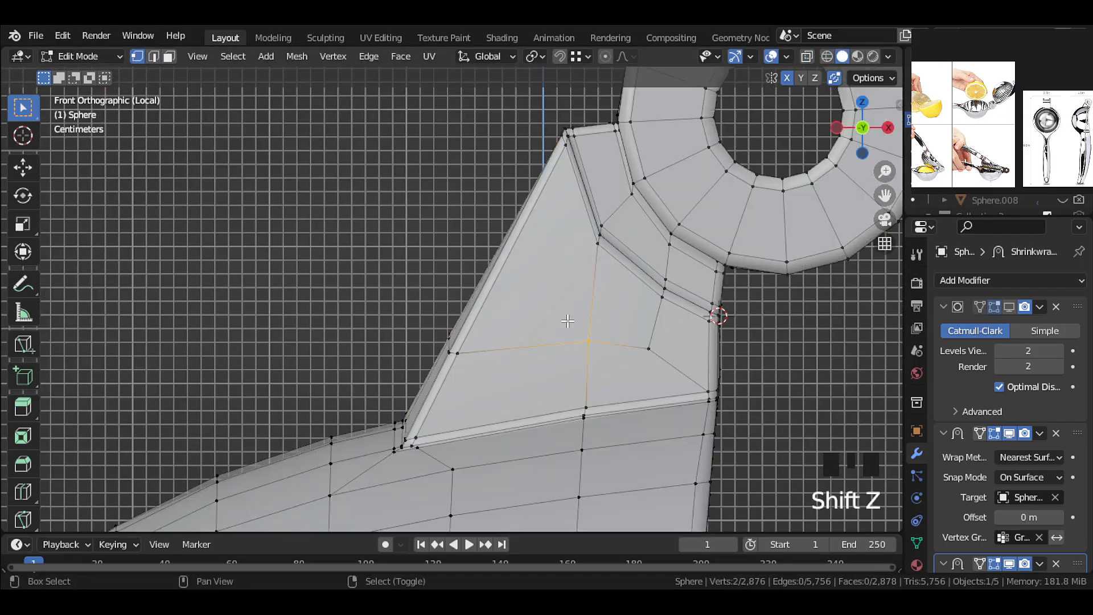
pyautogui.moveTo(570, 322); pyautogui.dragTo(584, 344, button='middle')
pyautogui.click(584, 357)
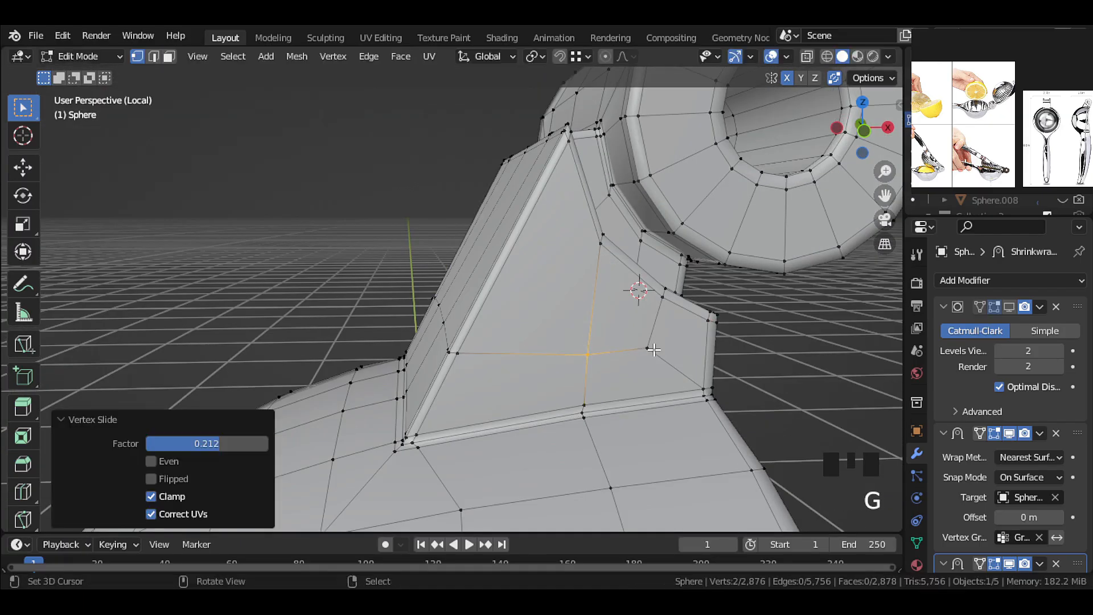
pyautogui.moveTo(708, 341); pyautogui.dragTo(572, 305, button='middle')
pyautogui.press('Tab')
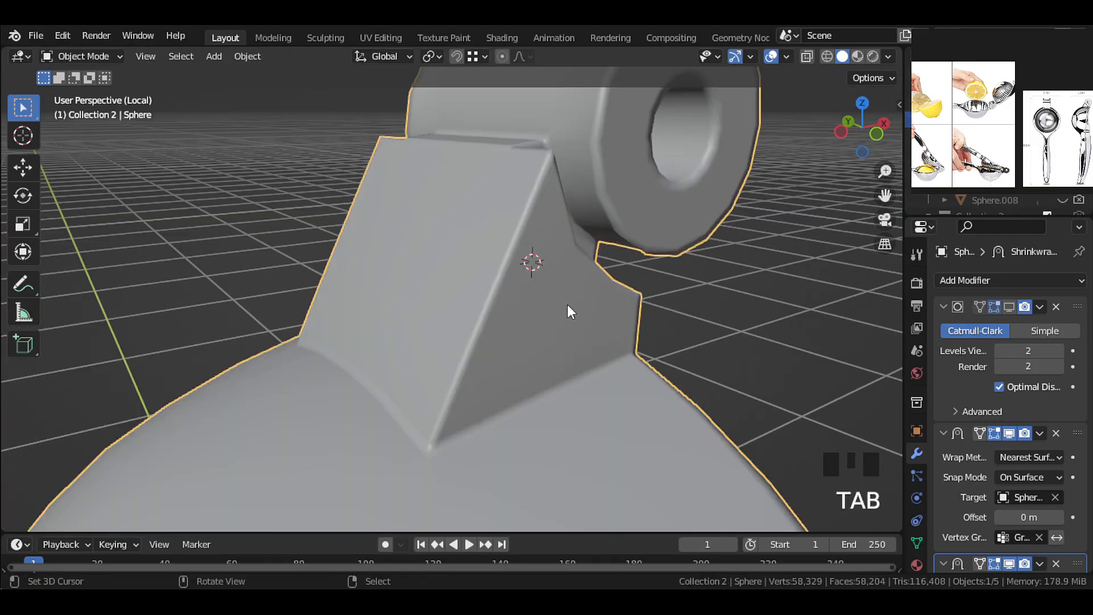
# Move the lower vertex row of the support's sloped face slightly outward, and the upper row by about -0.001 m in X and 0.0008 m in Z.
pyautogui.press('KP_1')
pyautogui.press('Tab')
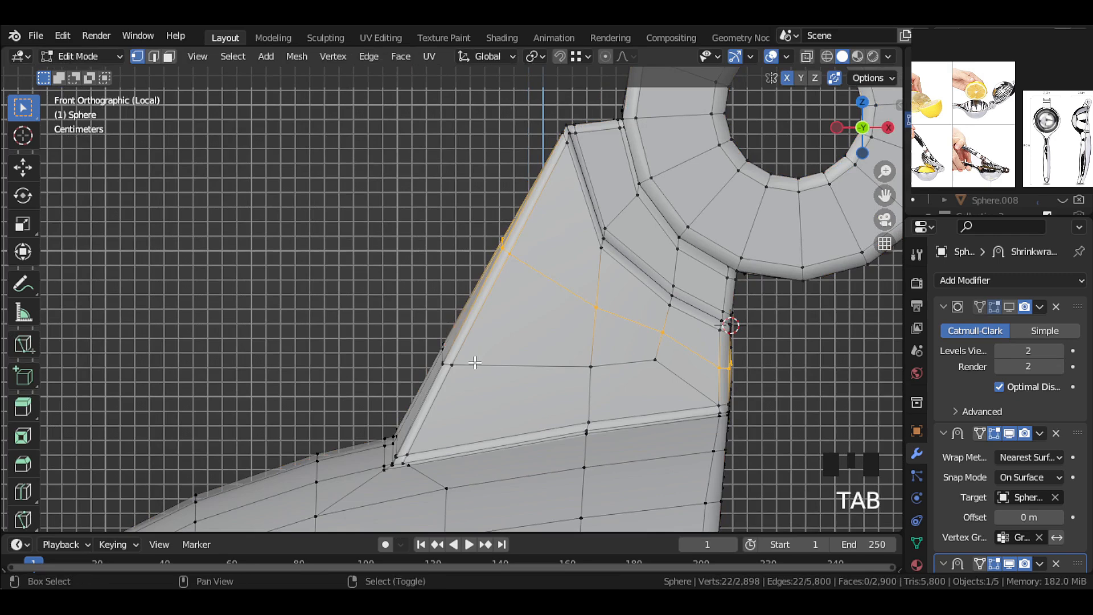
pyautogui.moveTo(480, 376); pyautogui.dragTo(409, 319)
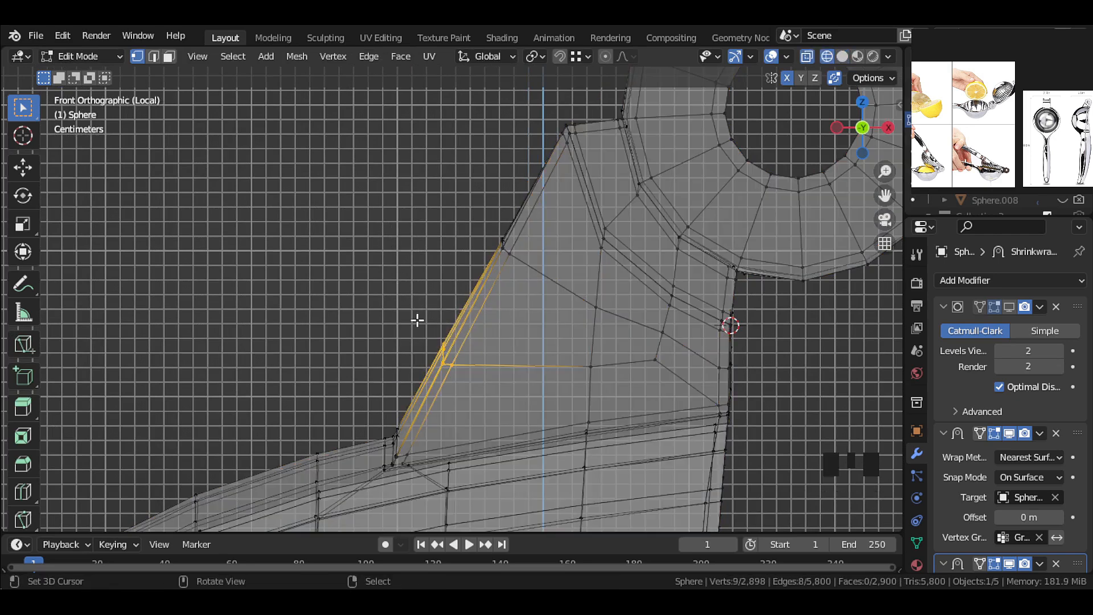
pyautogui.click(407, 314)
pyautogui.click(489, 222)
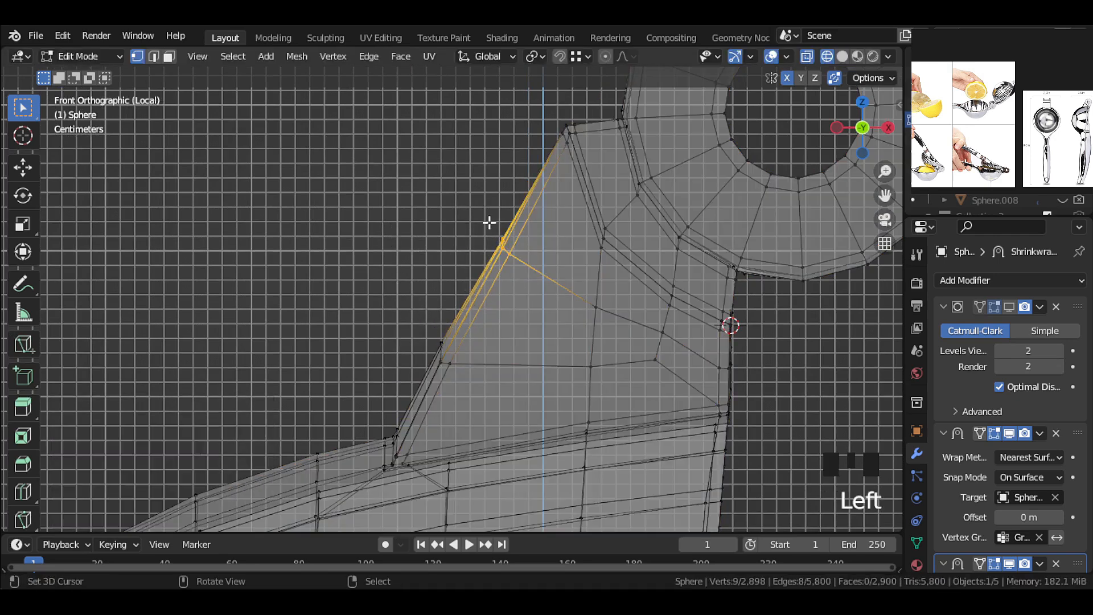
pyautogui.click(482, 216)
pyautogui.moveTo(468, 391); pyautogui.dragTo(394, 294)
pyautogui.press('g')
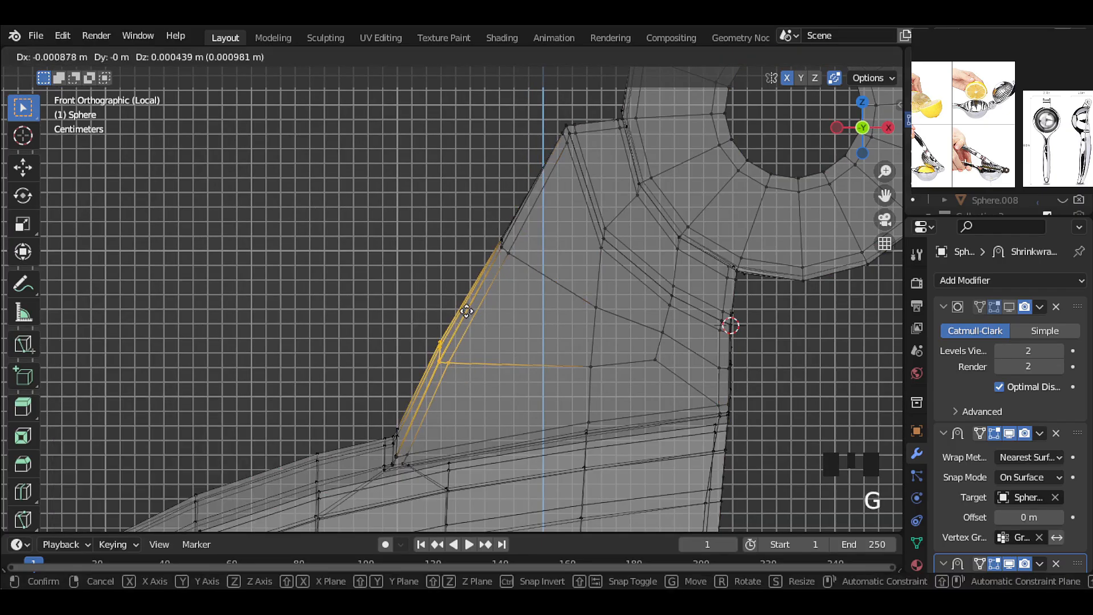
pyautogui.click(467, 306)
pyautogui.moveTo(485, 272); pyautogui.dragTo(531, 233)
pyautogui.click(519, 223)
# Enable the Subdivision modifier's viewport display and check the adjusted support surface in object mode.
pyautogui.moveTo(515, 227); pyautogui.dragTo(598, 291, button='middle')
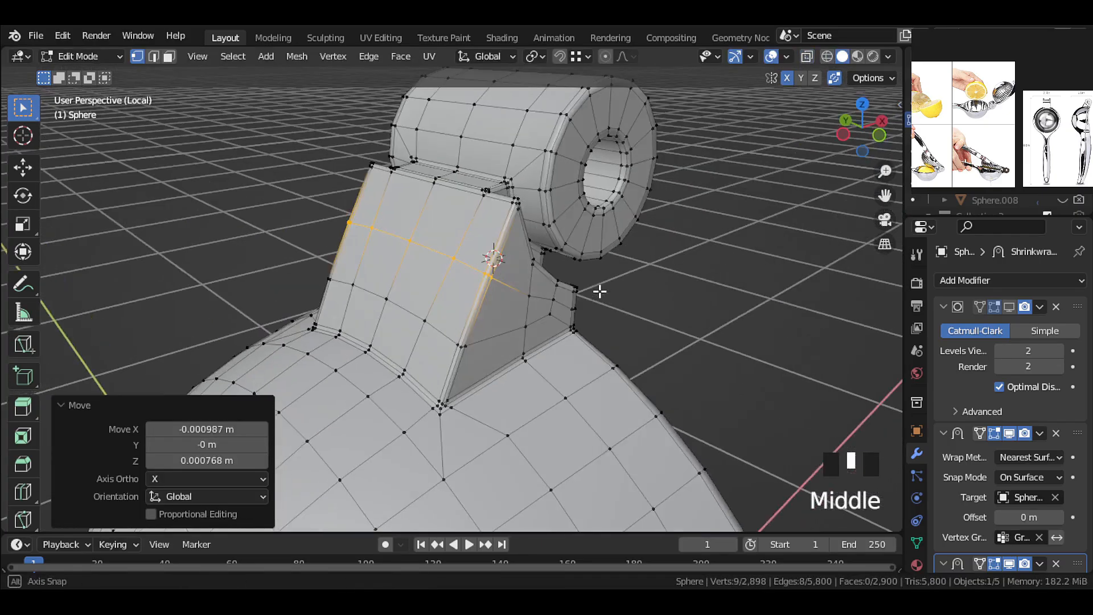
pyautogui.press('Tab')
pyautogui.click(1009, 306)
pyautogui.click(1008, 306)
pyautogui.moveTo(580, 251); pyautogui.dragTo(621, 306, button='middle')
pyautogui.press('Tab')
pyautogui.press('Tab')
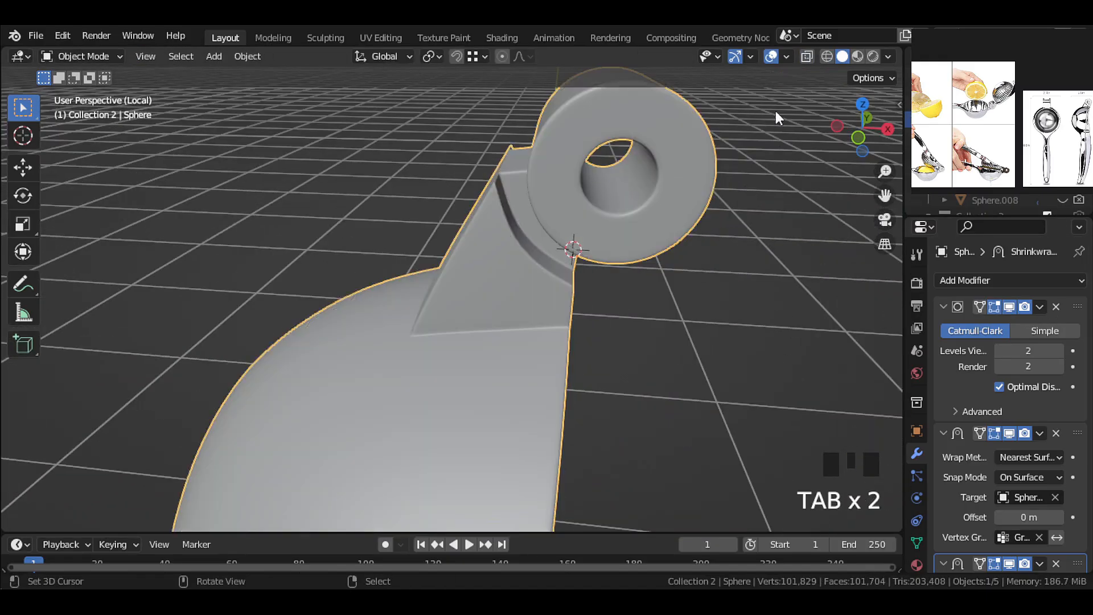
# Turn on the wireframe overlay, deselect the bowl and leave local view to show the surrounding parts.
pyautogui.click(786, 56)
pyautogui.click(688, 327)
pyautogui.hotkey('alt', 'a')
pyautogui.moveTo(576, 339); pyautogui.dragTo(665, 308, button='middle')
pyautogui.scroll(-3, 463, 271)
pyautogui.scroll(-3, 603, 333)
pyautogui.press('KP_Divide')
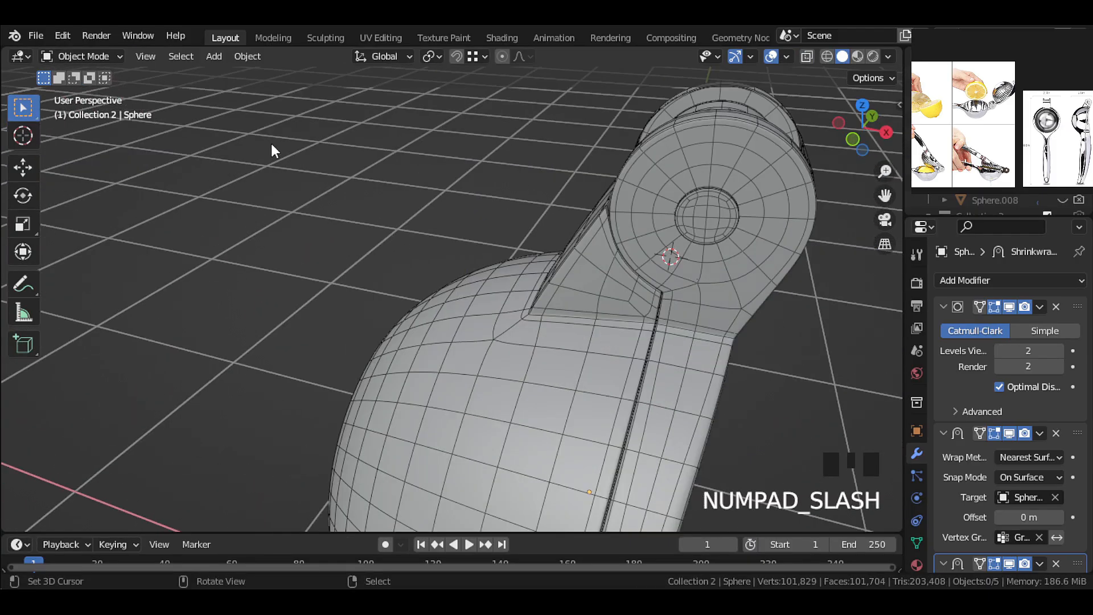
# Hide the wireframe overlay and add a Data Transfer modifier to the bowl object.
pyautogui.moveTo(268, 151); pyautogui.dragTo(727, 383, button='middle')
pyautogui.scroll(-2, 624, 333)
pyautogui.scroll(-2, 497, 280)
pyautogui.scroll(-2, 586, 275)
pyautogui.moveTo(586, 276)
pyautogui.mouseDown(button='middle')
pyautogui.moveTo(433, 272)
pyautogui.moveTo(327, 222)
pyautogui.moveTo(569, 258)
pyautogui.moveTo(559, 439)
pyautogui.mouseUp(button='middle')
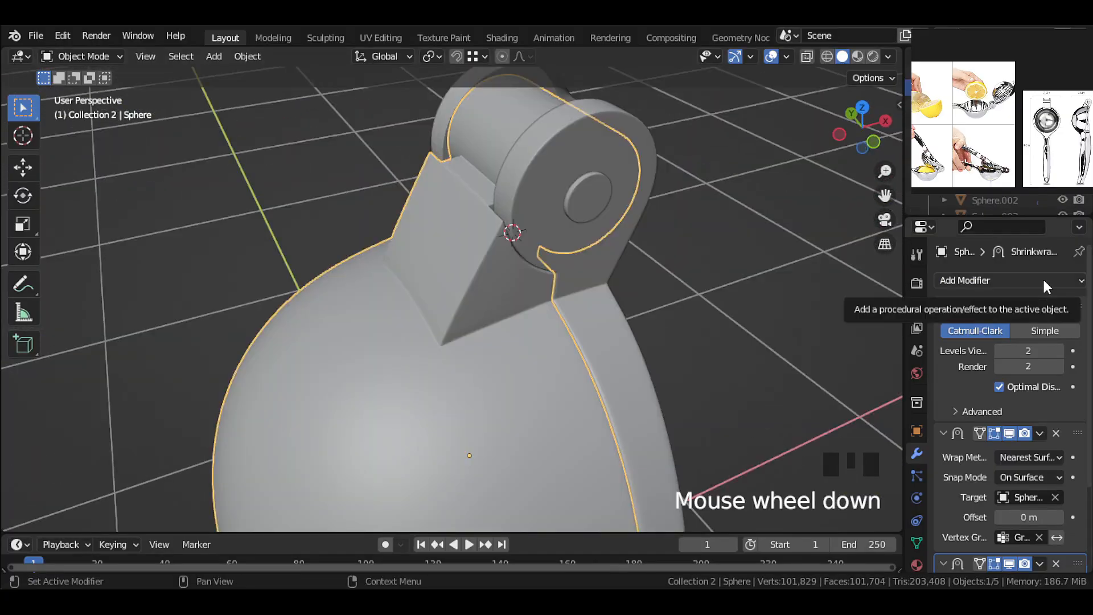
pyautogui.click(1043, 277)
pyautogui.click(648, 327)
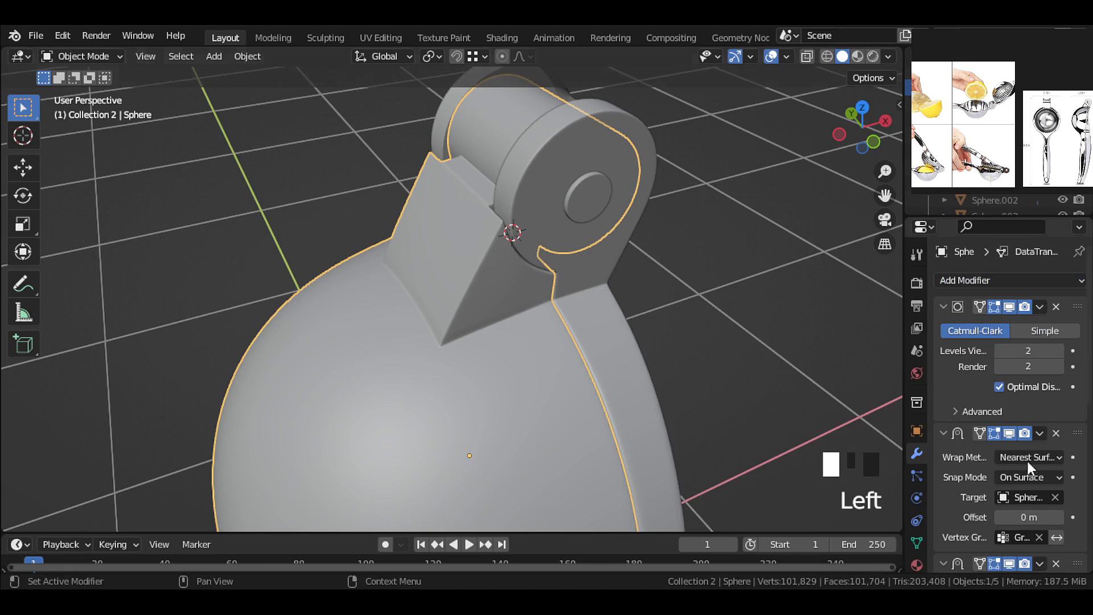
# Place the Data Transfer modifier above Solidify, pick the sphere object as its source and assign the vertex group.
pyautogui.scroll(-12, 1026, 460)
pyautogui.scroll(-4, 1026, 463)
pyautogui.scroll(2, 674, 225)
pyautogui.keyDown('shift'); pyautogui.moveTo(675, 225); pyautogui.dragTo(672, 310, button='middle'); pyautogui.keyUp('shift')
pyautogui.scroll(2, 616, 301)
pyautogui.scroll(-10, 1040, 392)
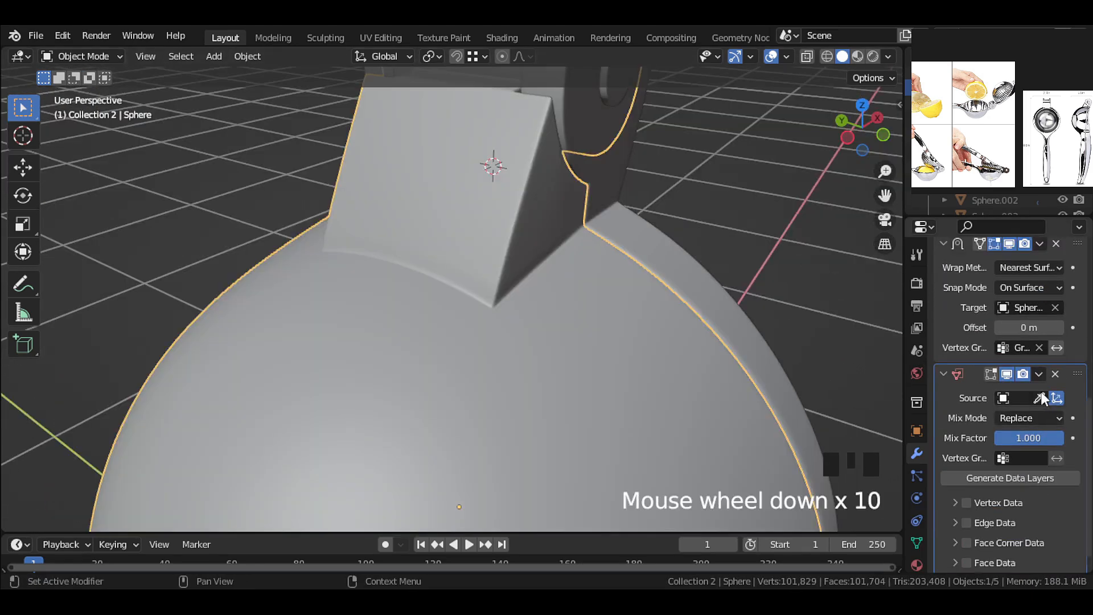
pyautogui.click(1040, 396)
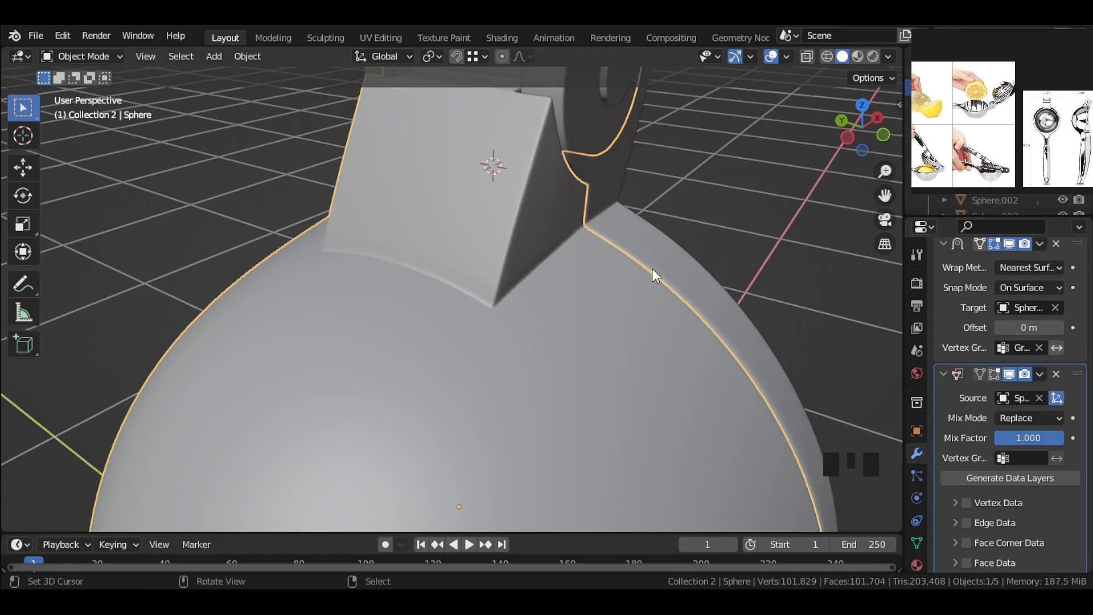
pyautogui.moveTo(652, 270); pyautogui.dragTo(625, 287, button='middle')
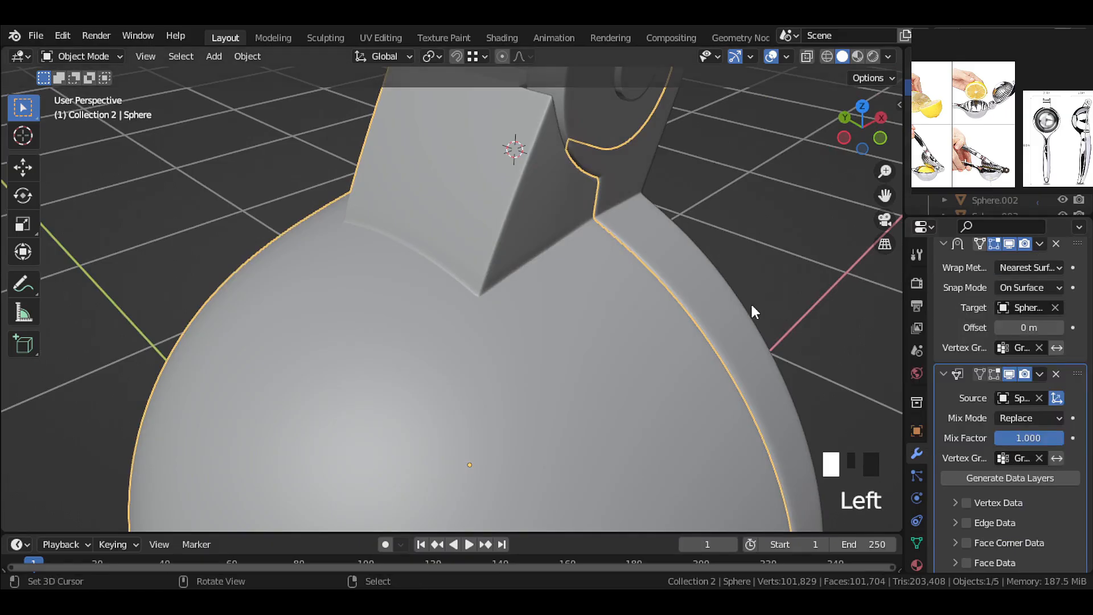
# Enable Face Corner Data in the Data Transfer modifier and choose the corner data type to copy.
pyautogui.scroll(-6, 1040, 415)
pyautogui.click(965, 522)
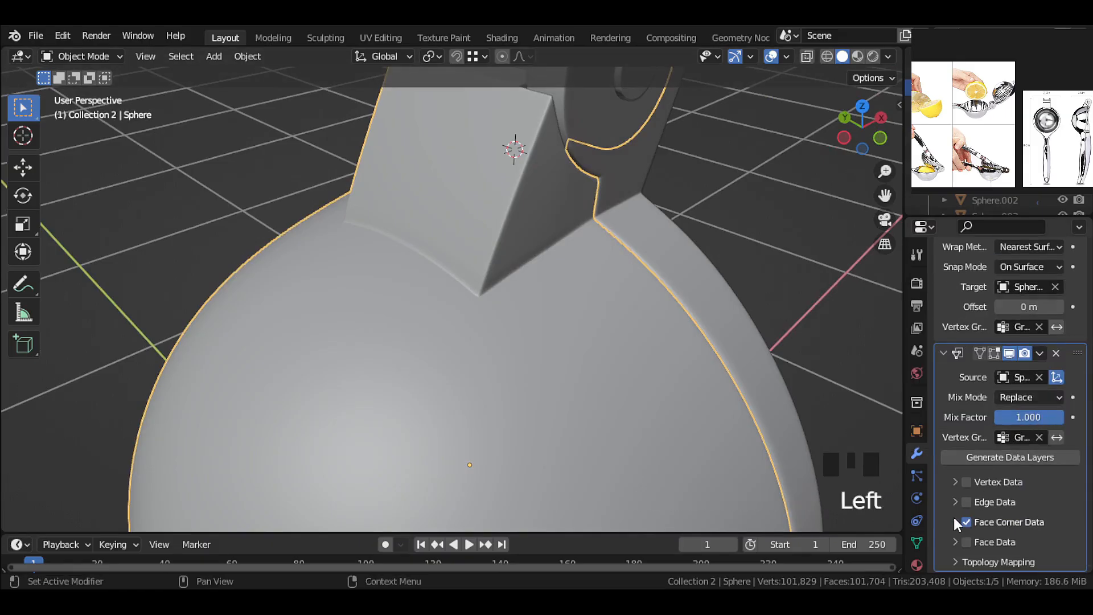
pyautogui.click(954, 521)
pyautogui.scroll(-3, 1010, 523)
pyautogui.click(999, 449)
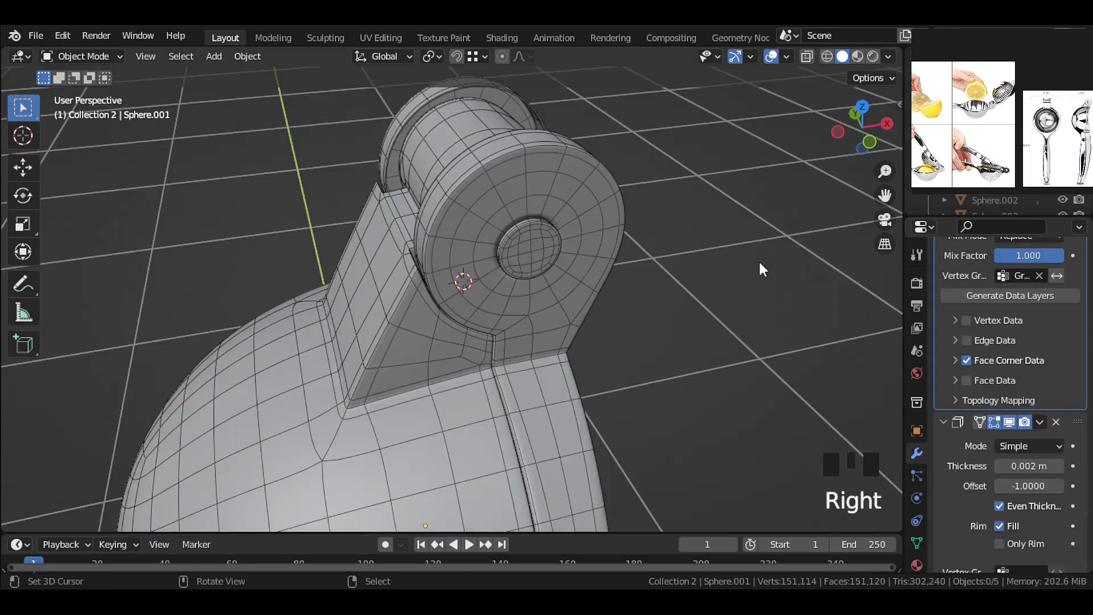
# Examine the shading of the hinge, bowl and handle from several sides without the wireframe overlay.
pyautogui.moveTo(758, 259); pyautogui.dragTo(570, 208, button='middle')
pyautogui.click(421, 289)
pyautogui.scroll(-1, 685, 261)
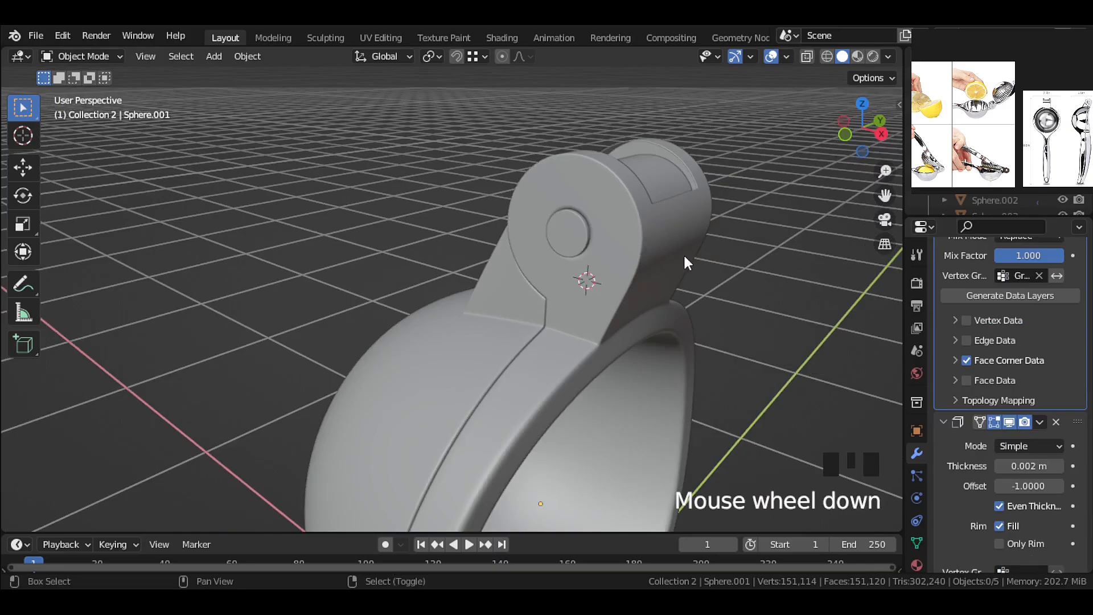
pyautogui.scroll(2, 578, 331)
pyautogui.keyDown('shift'); pyautogui.moveTo(578, 332); pyautogui.dragTo(459, 339, button='middle'); pyautogui.keyUp('shift')
pyautogui.scroll(4, 612, 321)
pyautogui.moveTo(613, 319); pyautogui.dragTo(595, 342, button='middle')
pyautogui.scroll(-5, 592, 336)
pyautogui.scroll(-2, 695, 313)
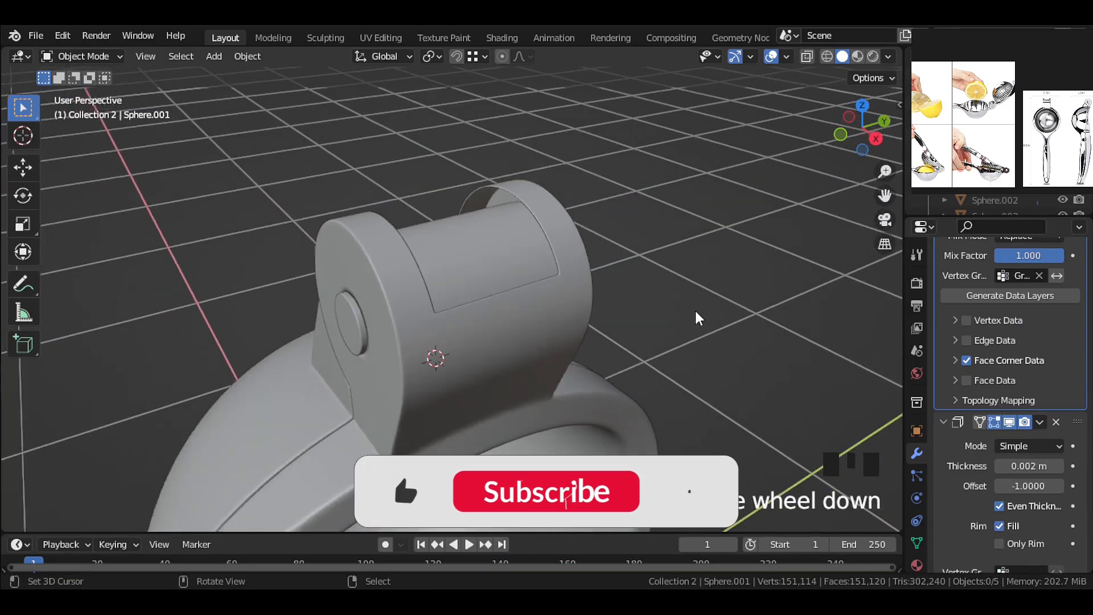
pyautogui.scroll(-2, 501, 317)
pyautogui.keyDown('shift'); pyautogui.moveTo(501, 317); pyautogui.dragTo(565, 165, button='middle'); pyautogui.keyUp('shift')
pyautogui.scroll(-2, 466, 256)
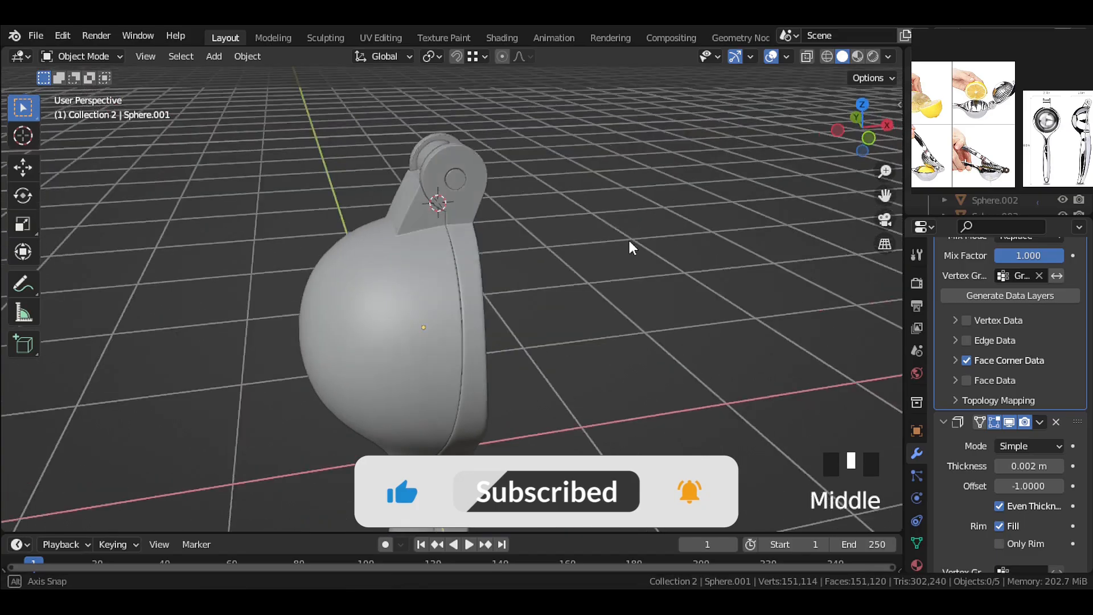
pyautogui.scroll(-2, 530, 218)
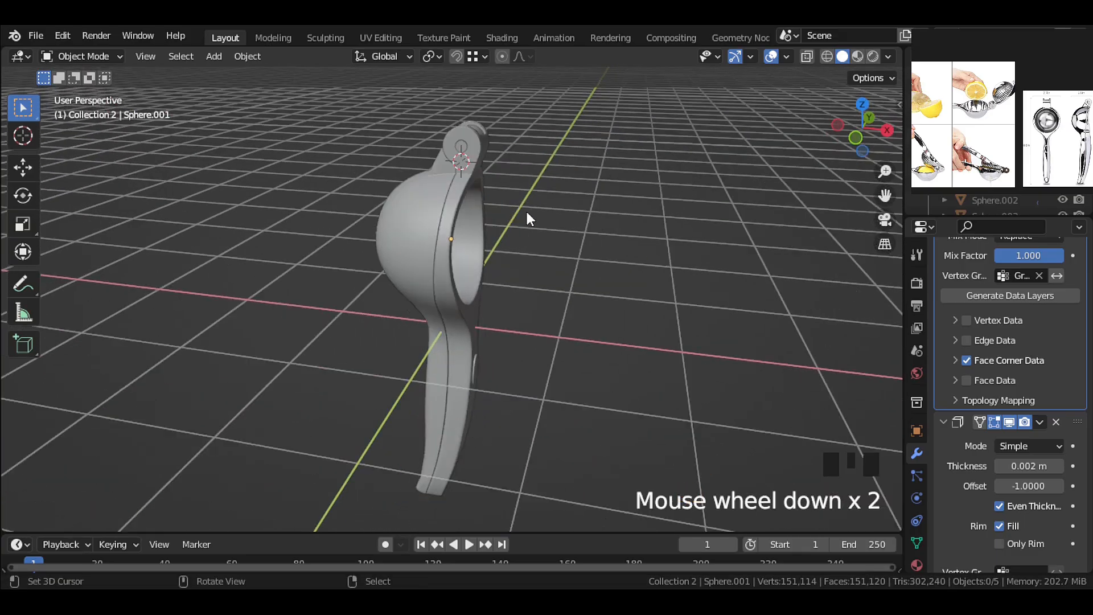